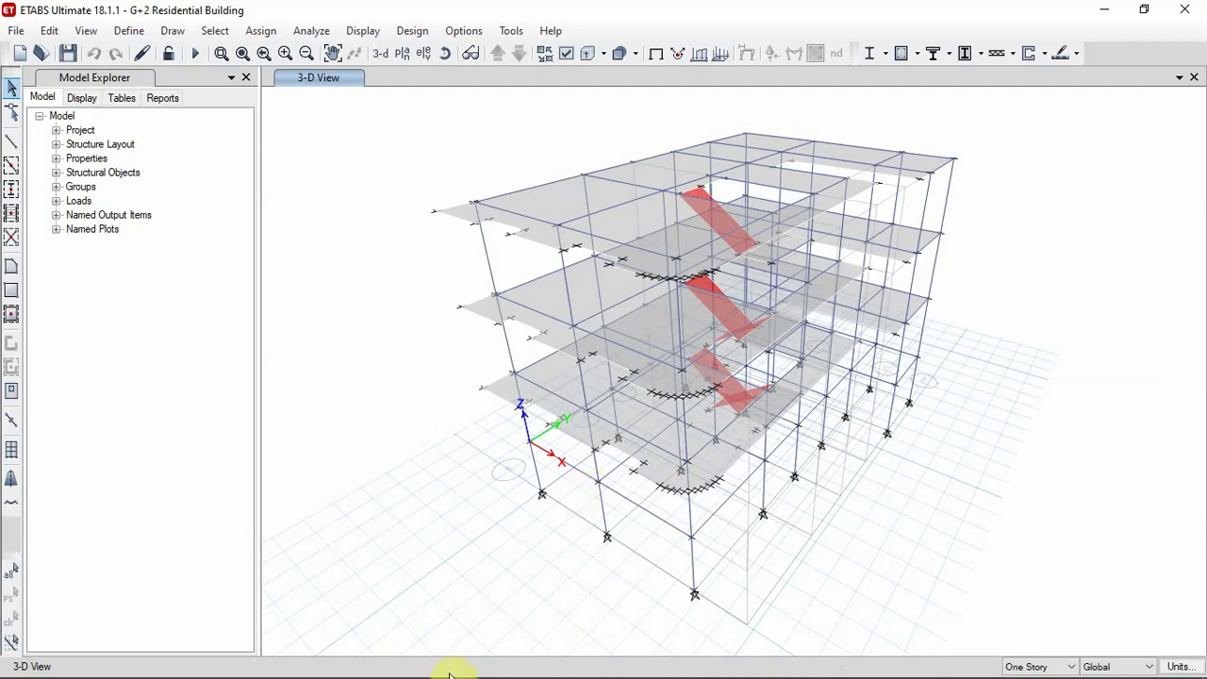
- Switch to the AutoCAD drawing and examine the room layouts on the ground floor and 1st-2nd floor plans
left_click(539, 663)
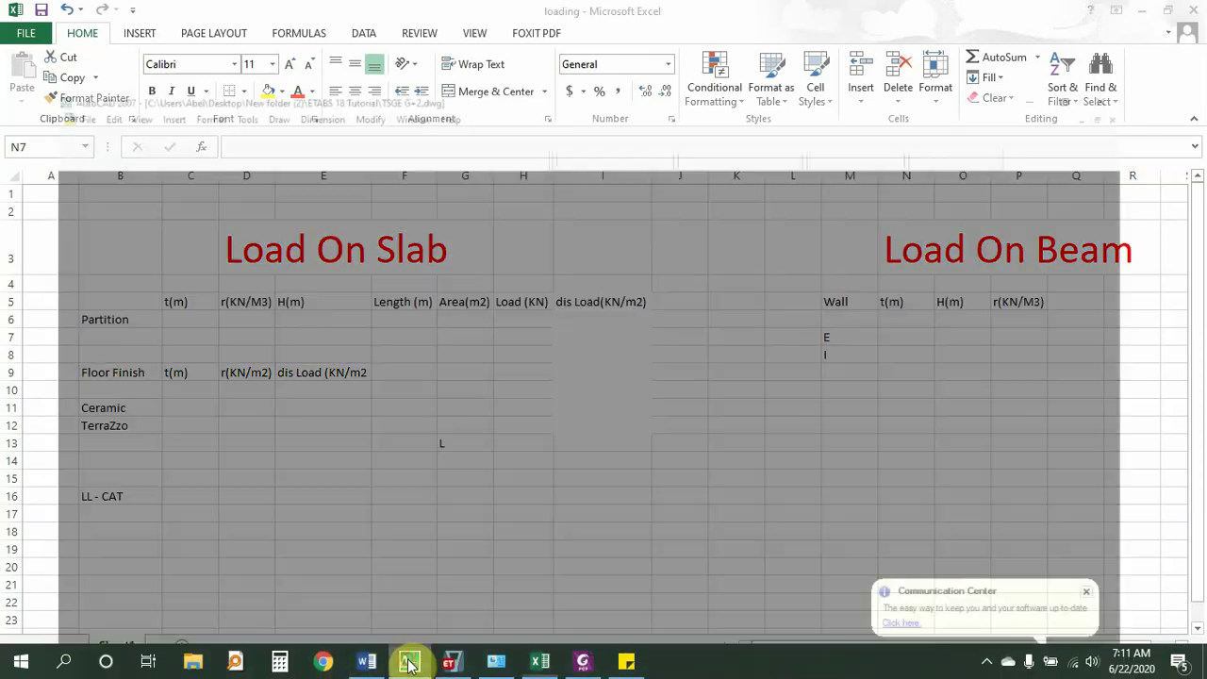
left_click(408, 673)
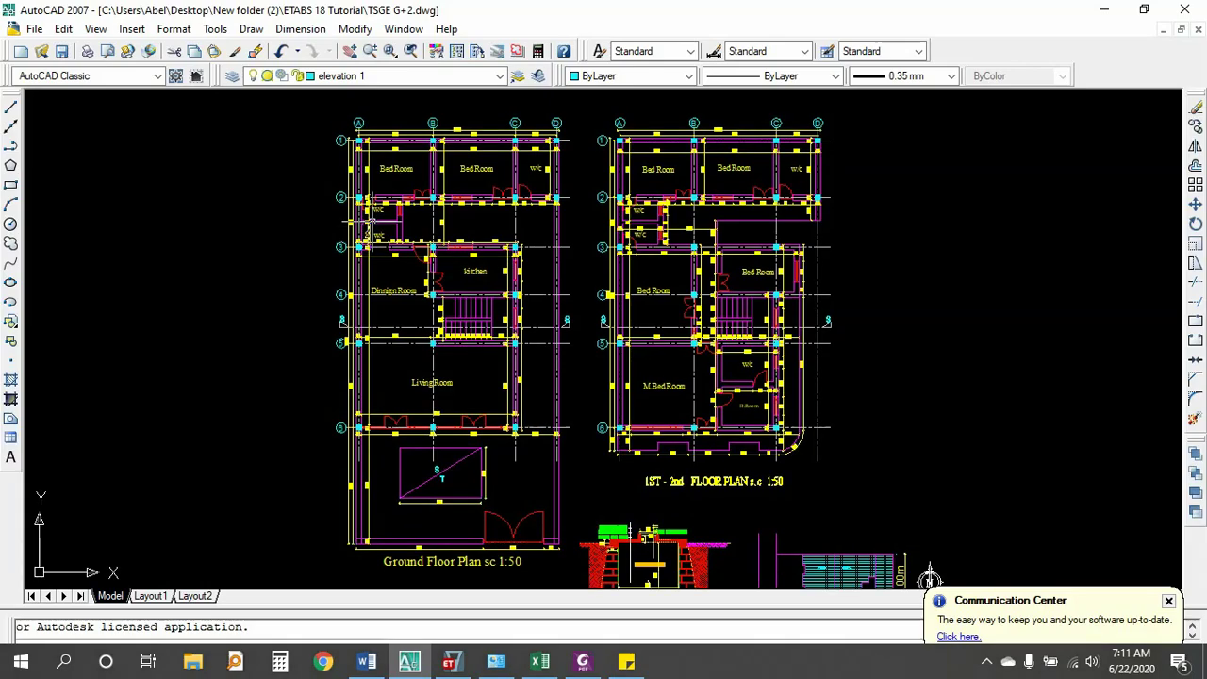
scroll(419, 193, "up", 5)
scroll(419, 194, "down", 3)
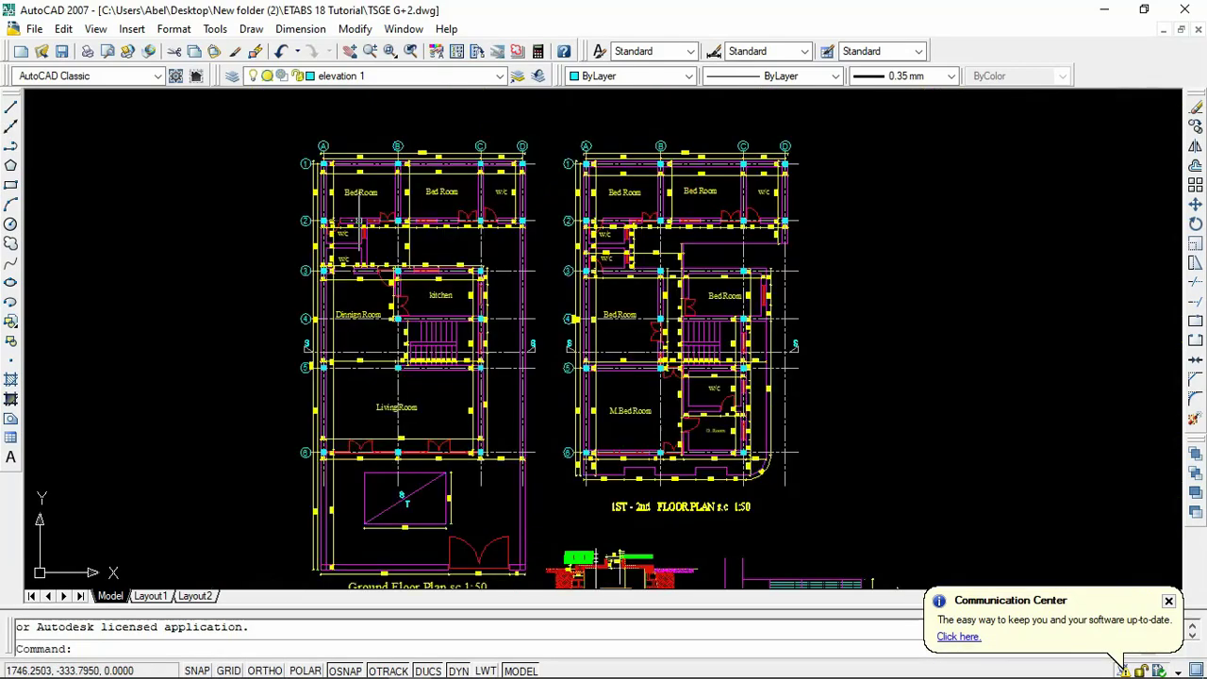
scroll(632, 193, "up", 5)
scroll(633, 194, "down", 5)
scroll(641, 258, "up", 4)
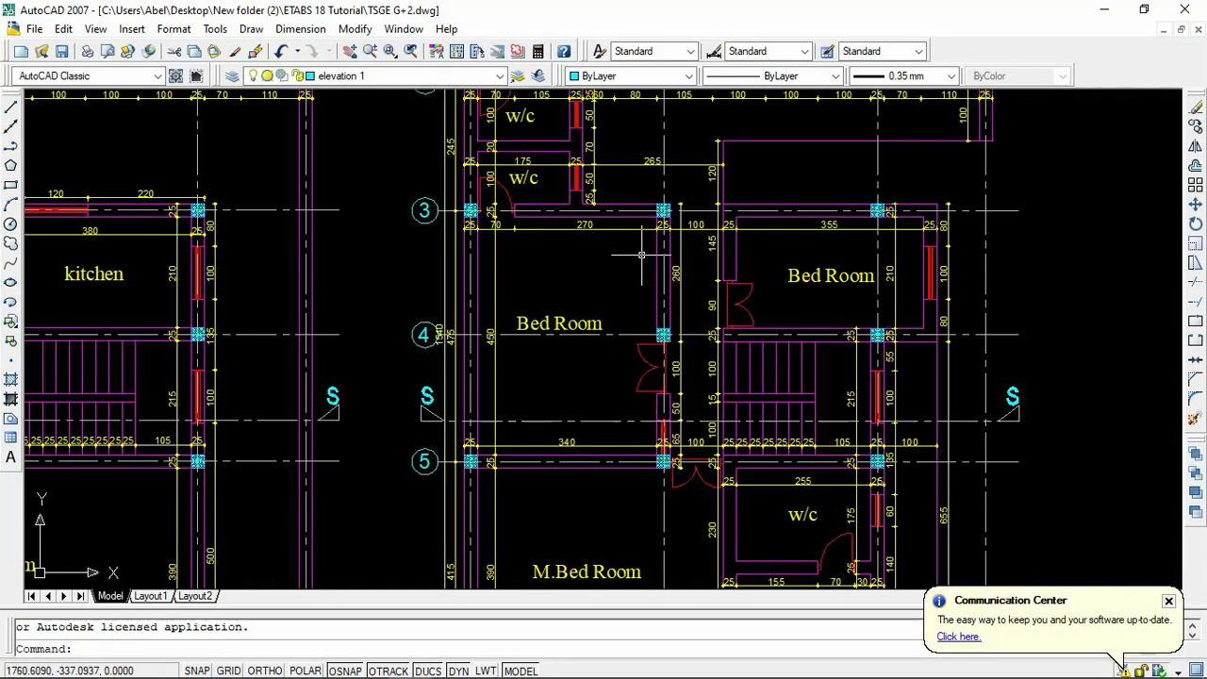
scroll(645, 262, "down", 4)
left_click(341, 338)
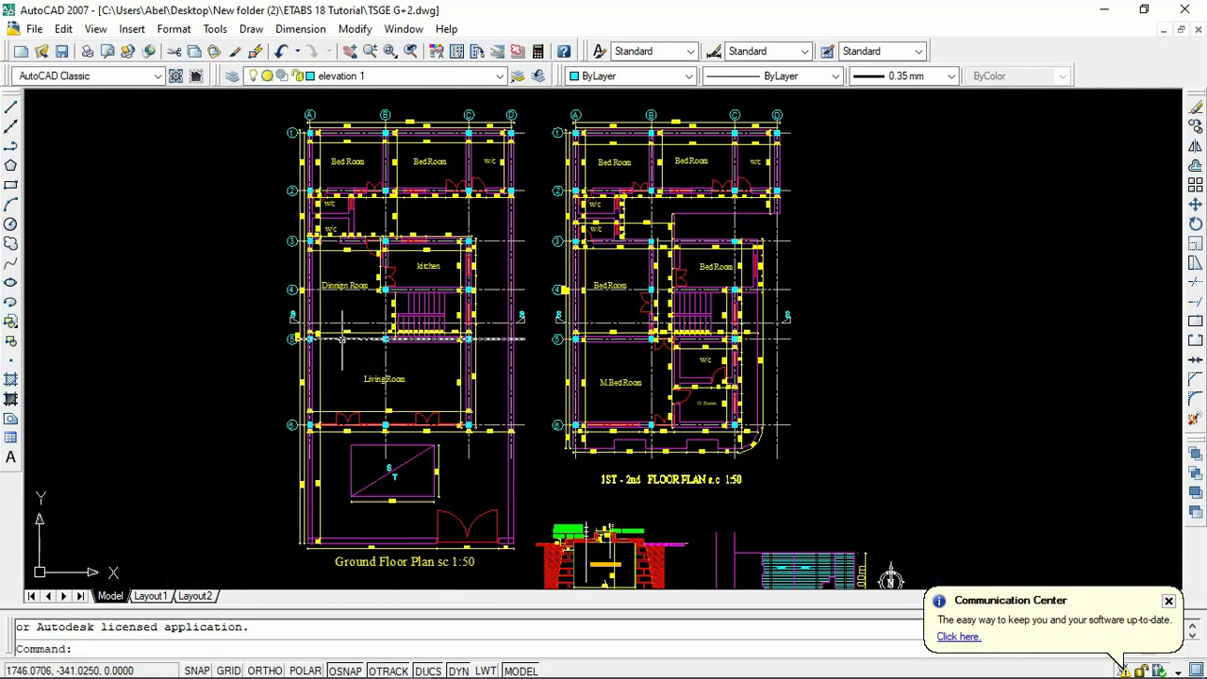
- Examine the ground floor plan's walls, focusing on the partition between the two w/c rooms at axes 2 and 3
scroll(320, 208, "up", 8)
scroll(471, 311, "down", 4)
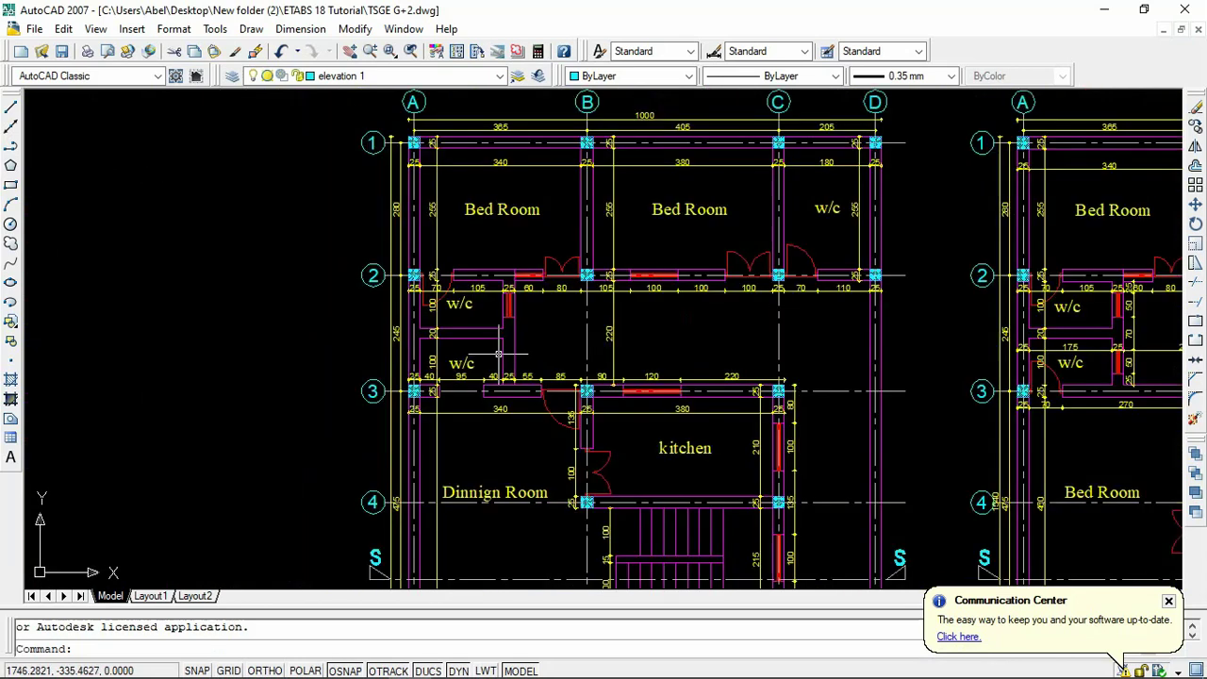
scroll(481, 307, "up", 5)
scroll(481, 308, "down", 3)
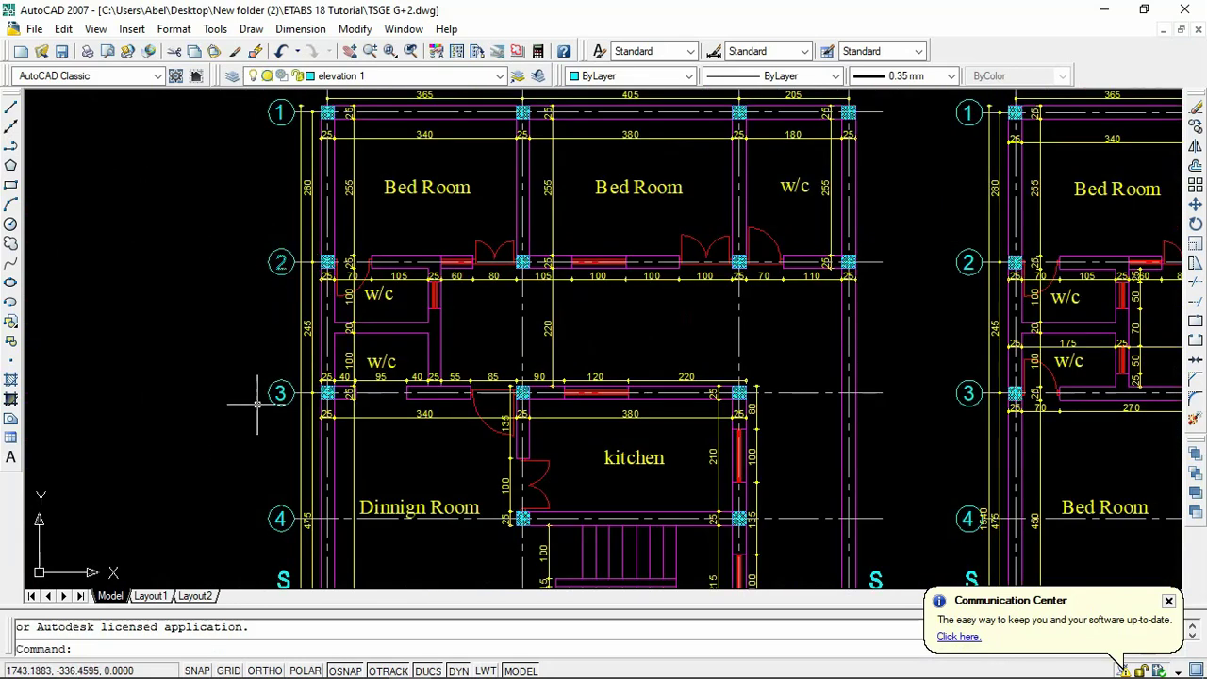
scroll(358, 440, "down", 2)
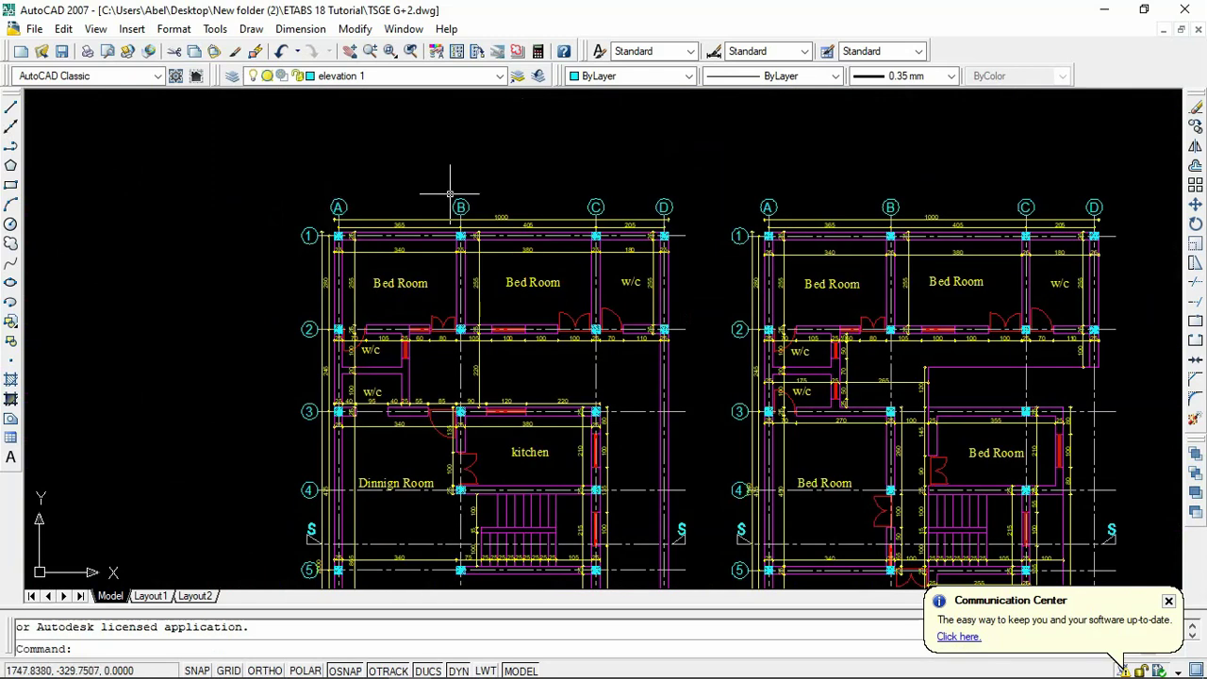
scroll(405, 369, "up", 3)
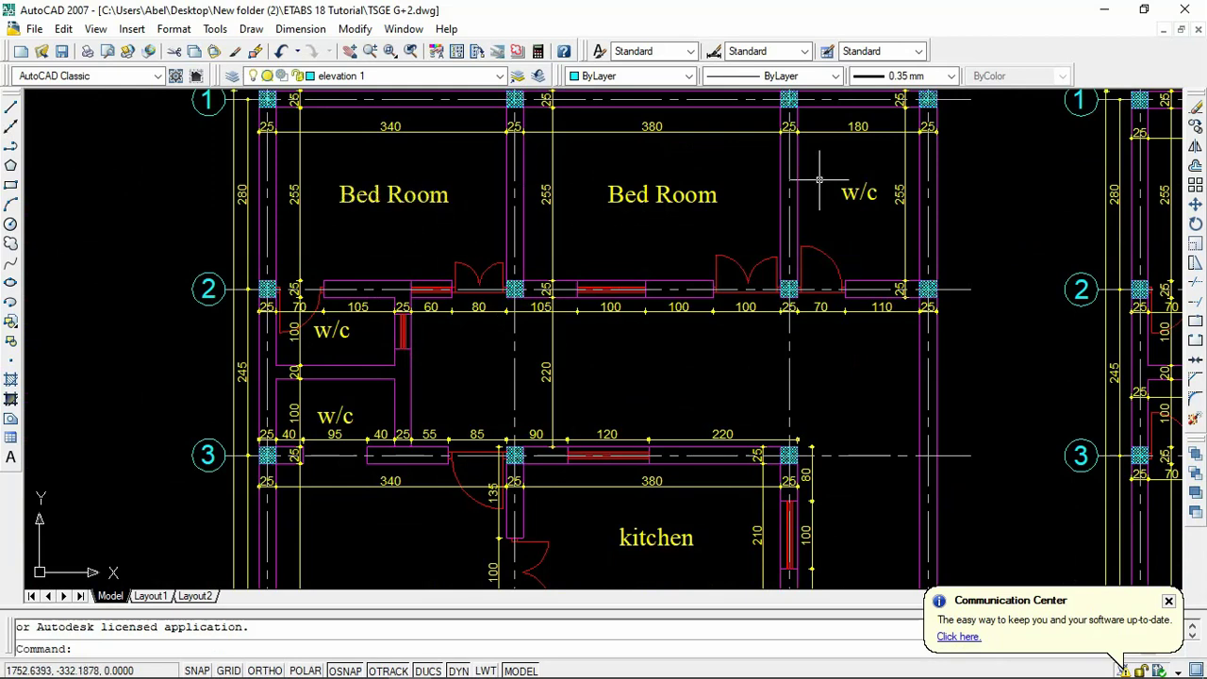
scroll(427, 189, "down", 2)
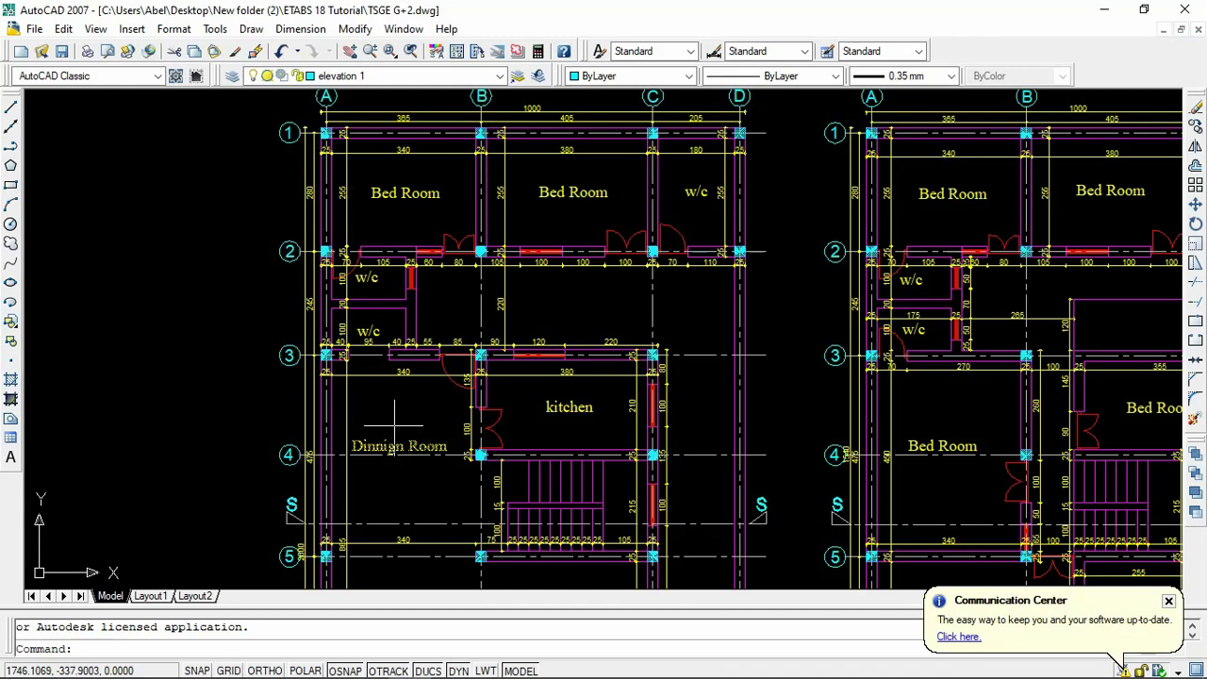
scroll(465, 364, "down", 3)
scroll(457, 449, "up", 2)
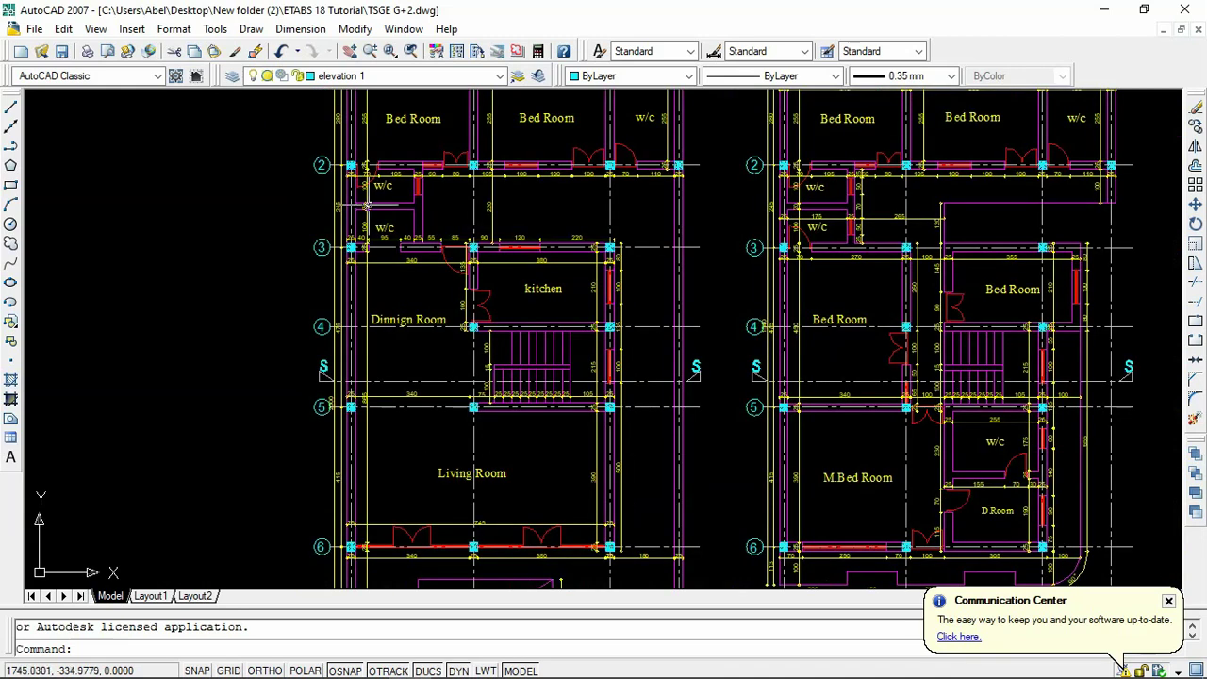
scroll(369, 161, "down", 2)
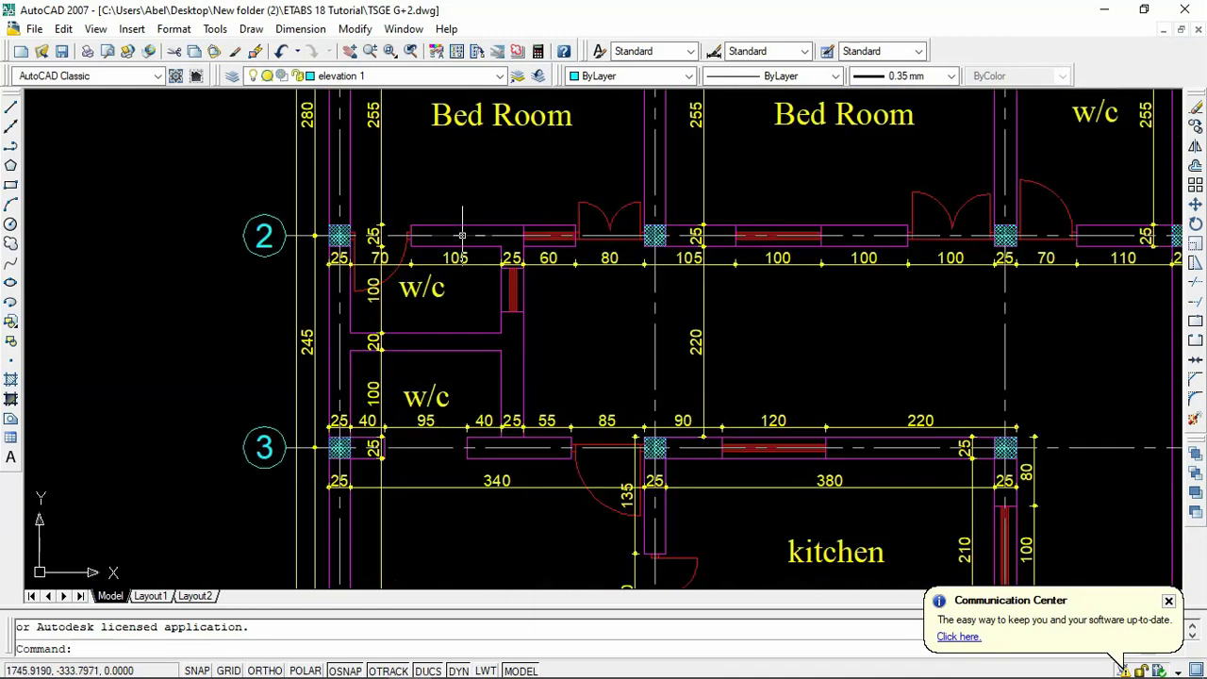
scroll(467, 240, "up", 6)
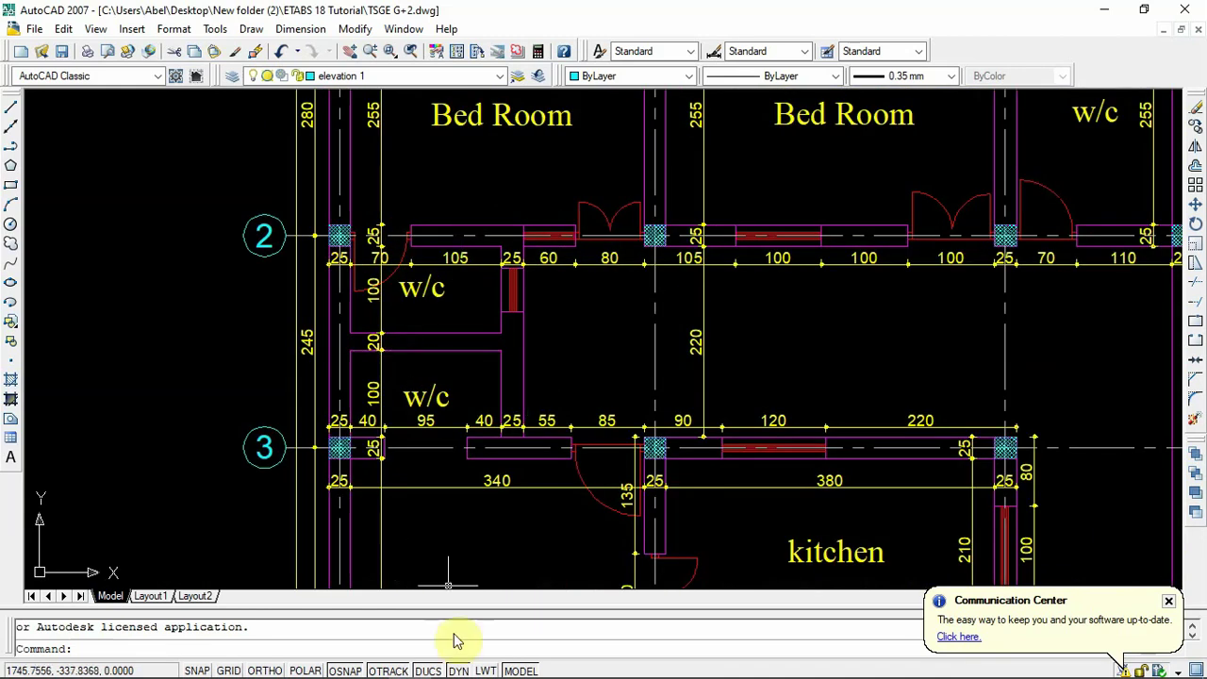
- Switch to the Excel loading sheet and make the Partition label in the Load On Slab table bold
left_click(542, 659)
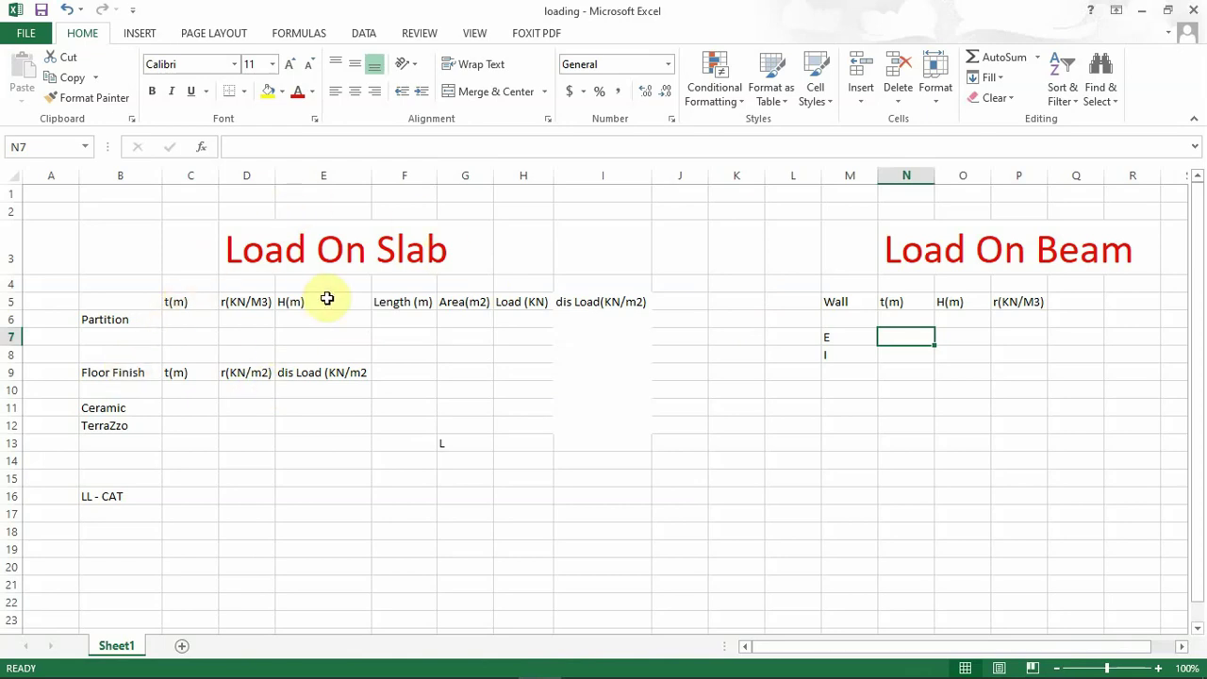
left_click(87, 319)
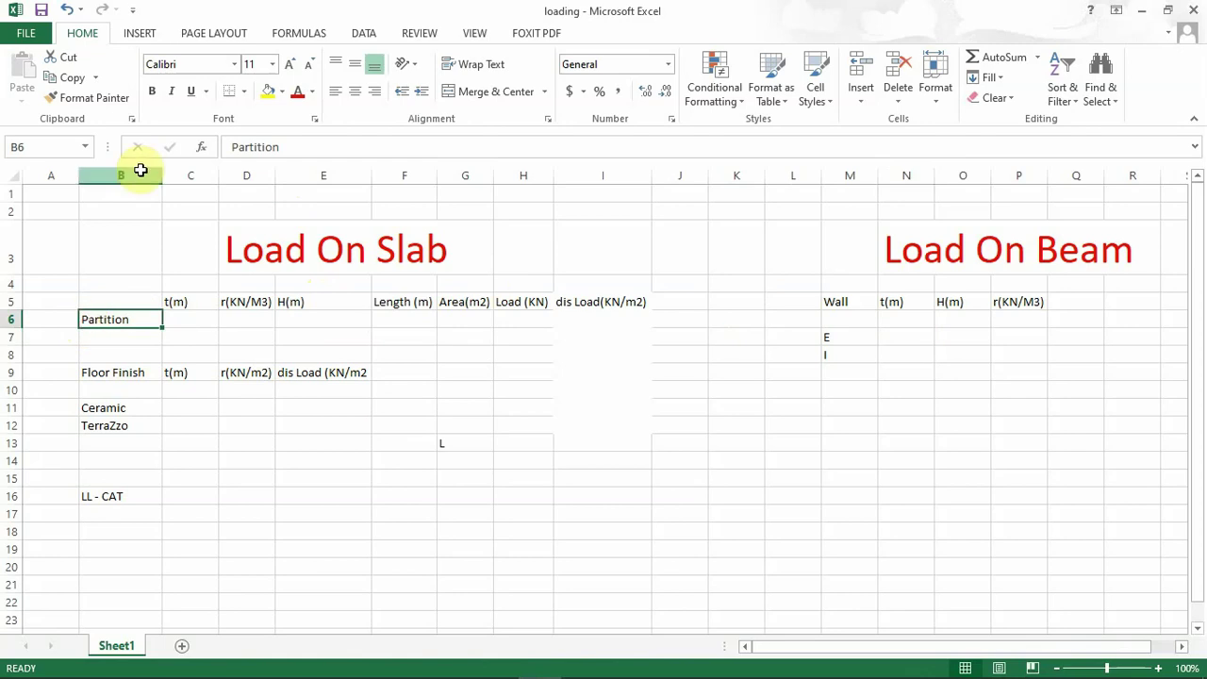
left_click(151, 90)
left_click(115, 369)
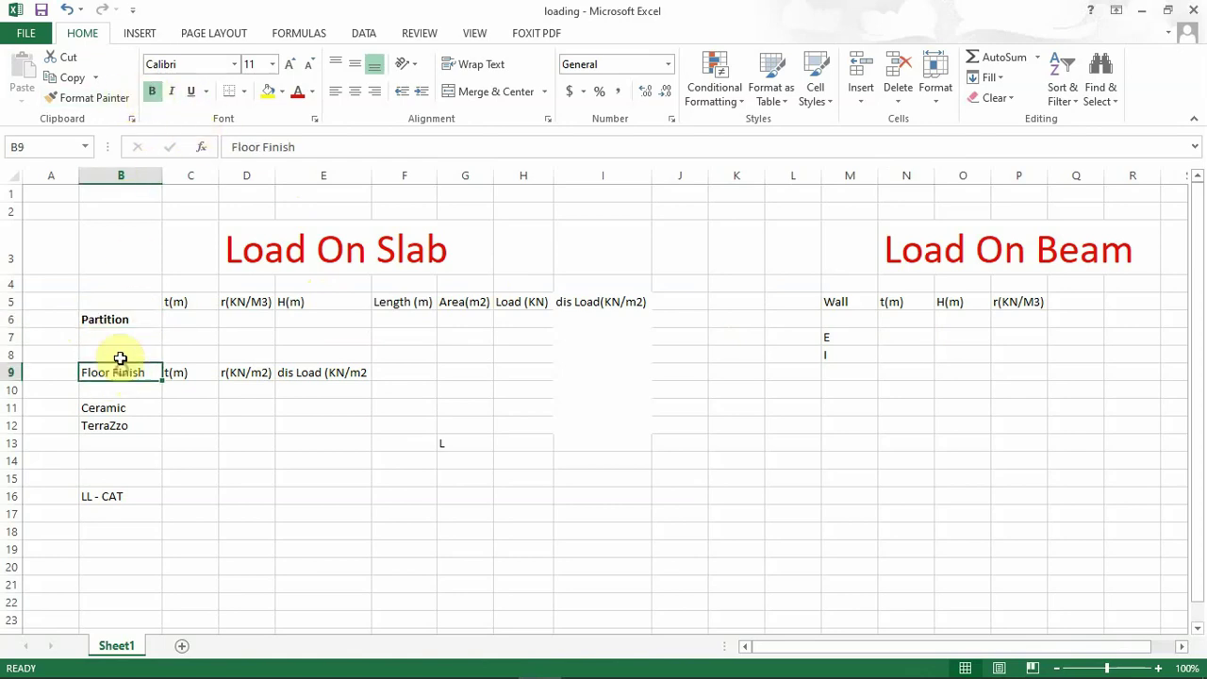
left_click(108, 317)
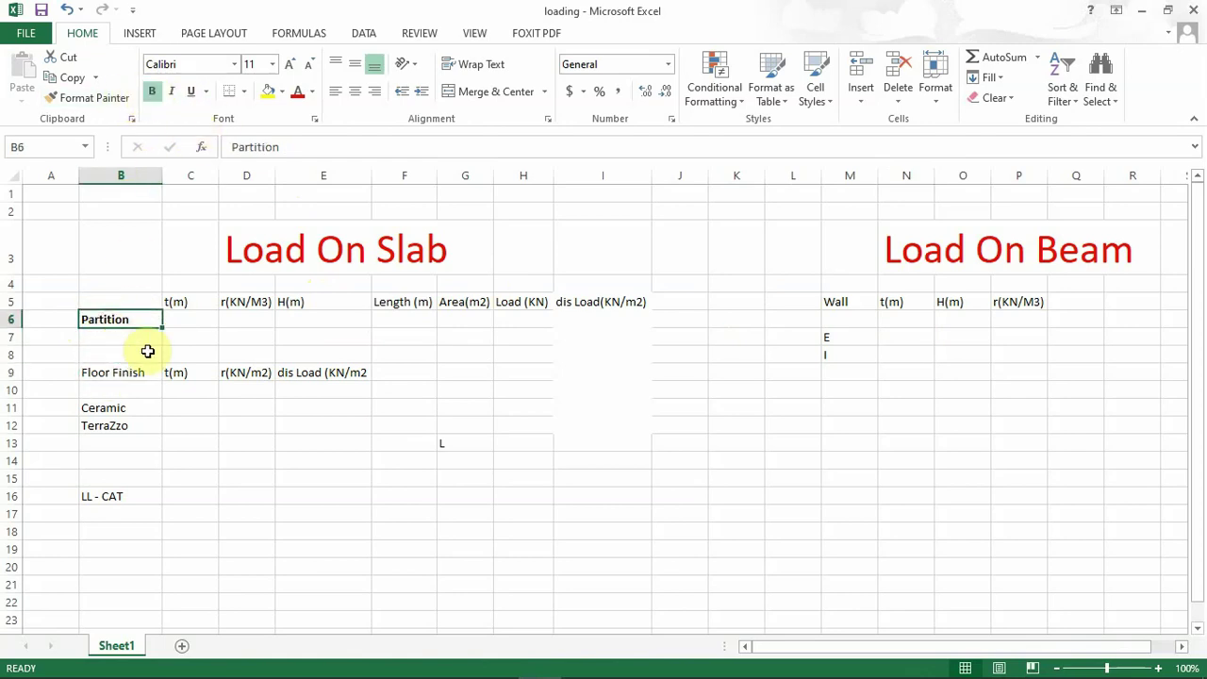
- Enter 0.15 m as the partition thickness in cell C6 of the Load On Slab table
left_click(182, 300)
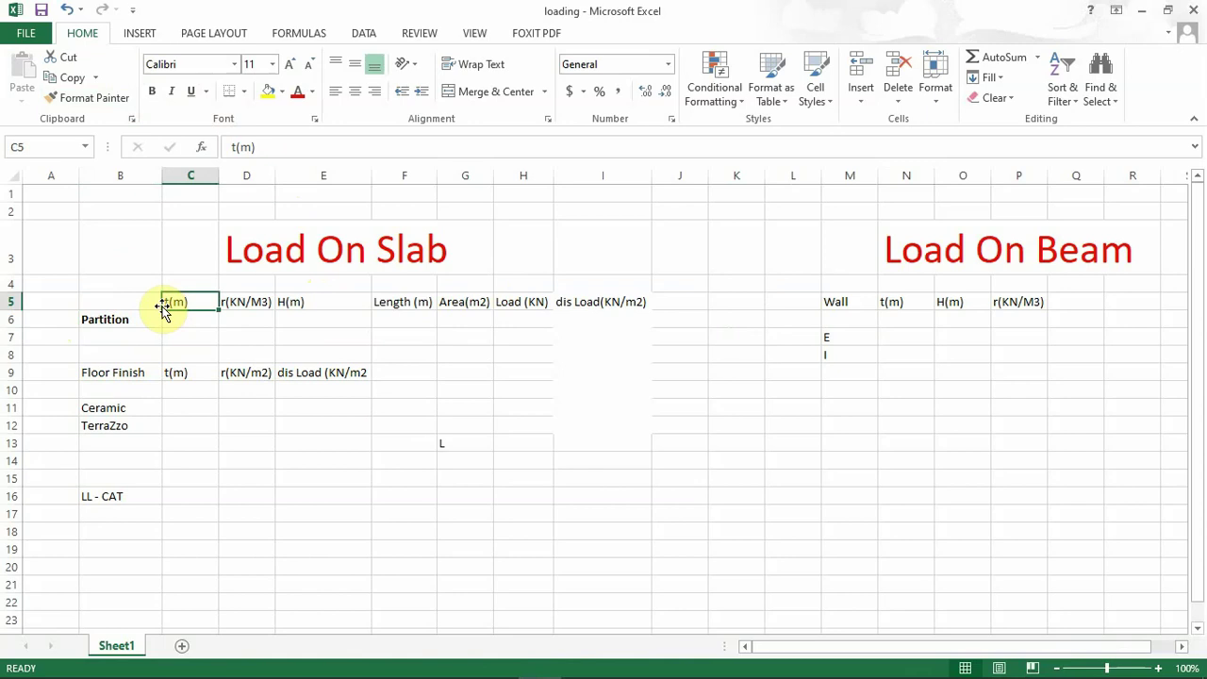
left_click(171, 322)
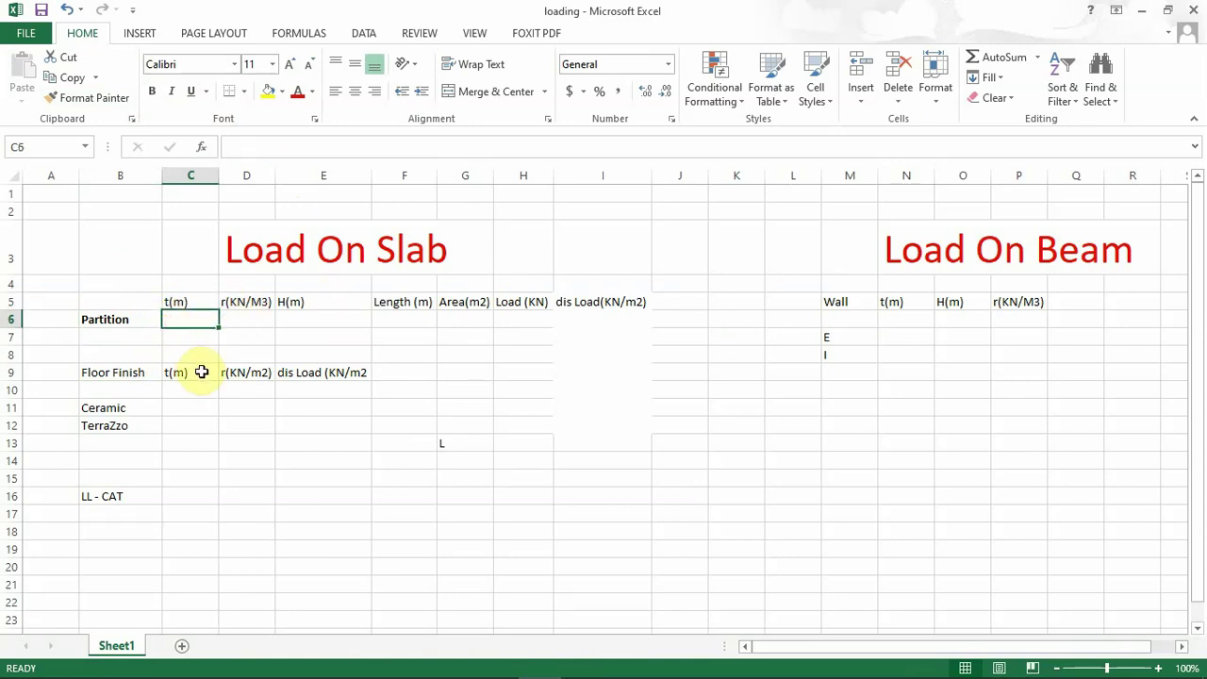
type("0.15")
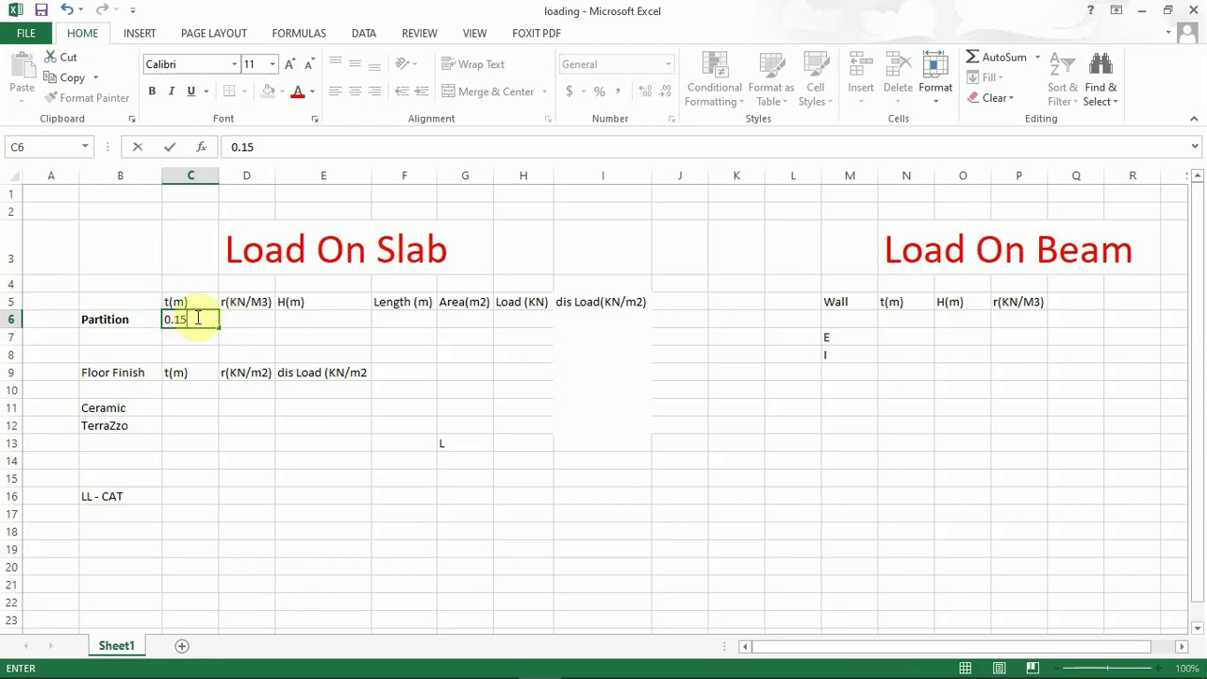
- Check the thickness dimension of the wall between the two w/c rooms in AutoCAD, and return to the Excel sheet
left_click(410, 660)
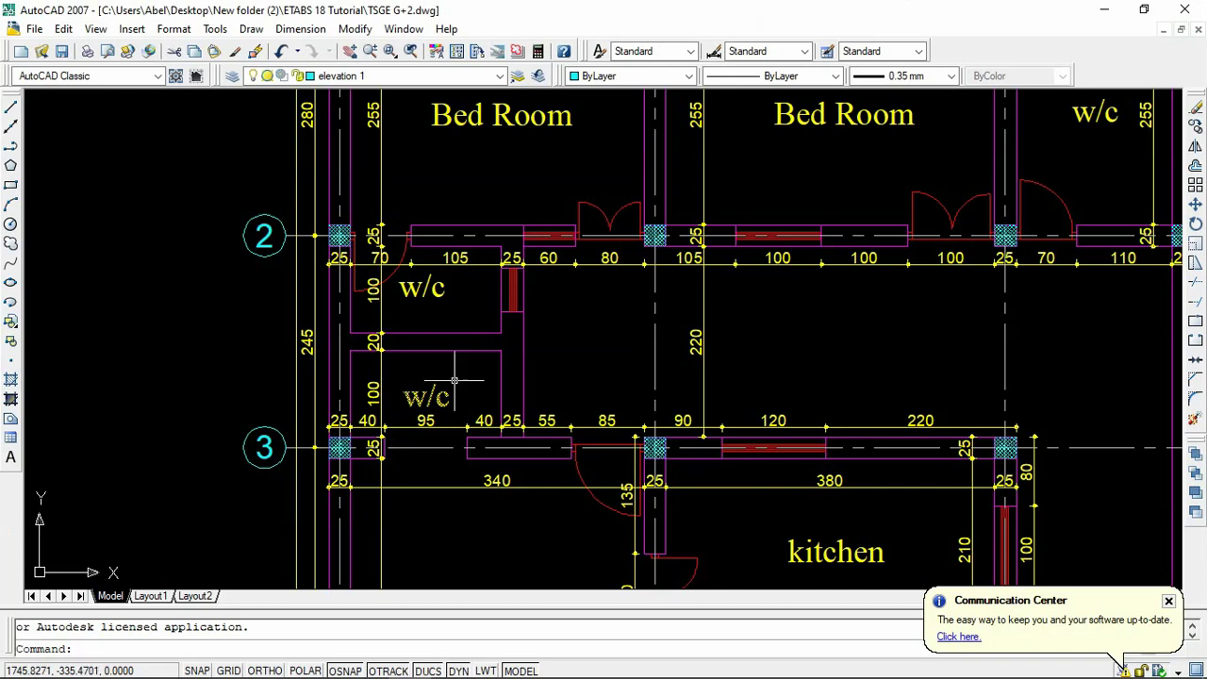
scroll(377, 345, "up", 3)
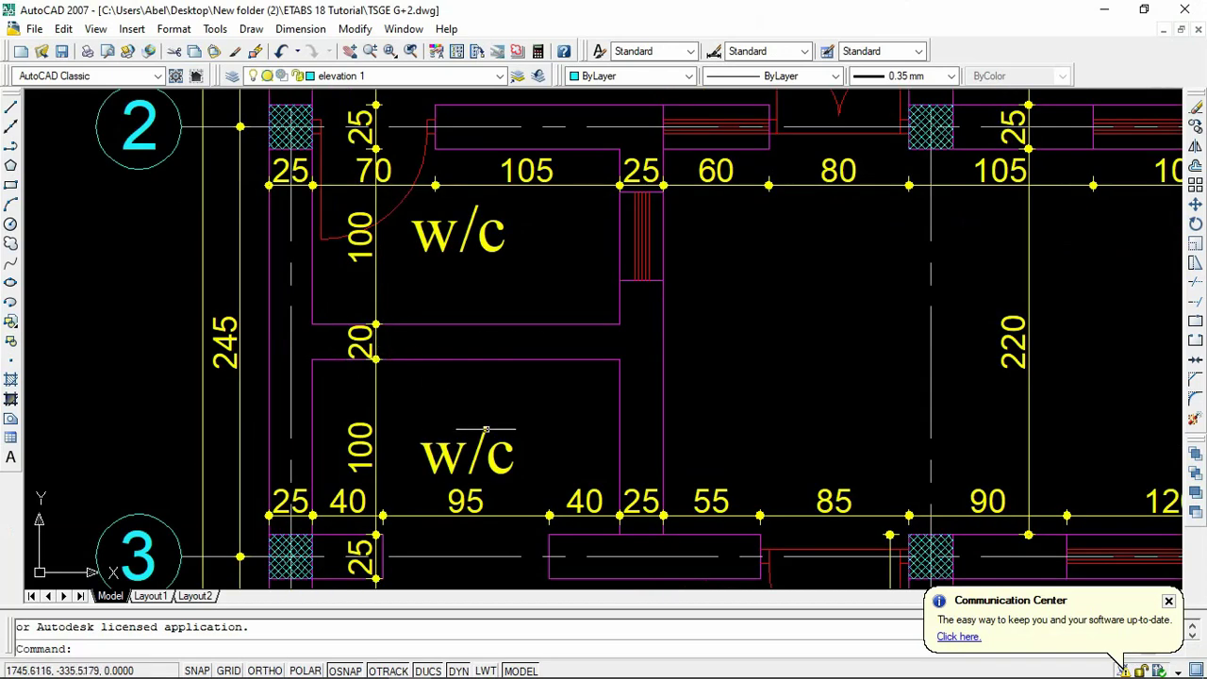
left_click(381, 351)
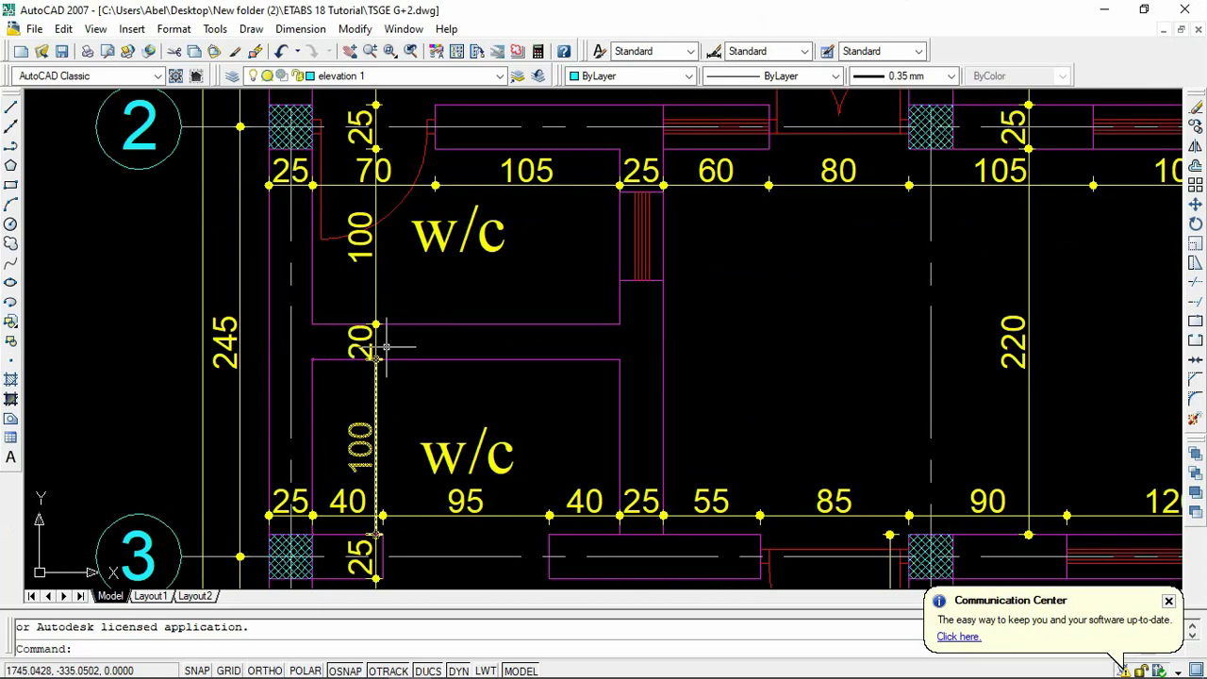
key("Escape")
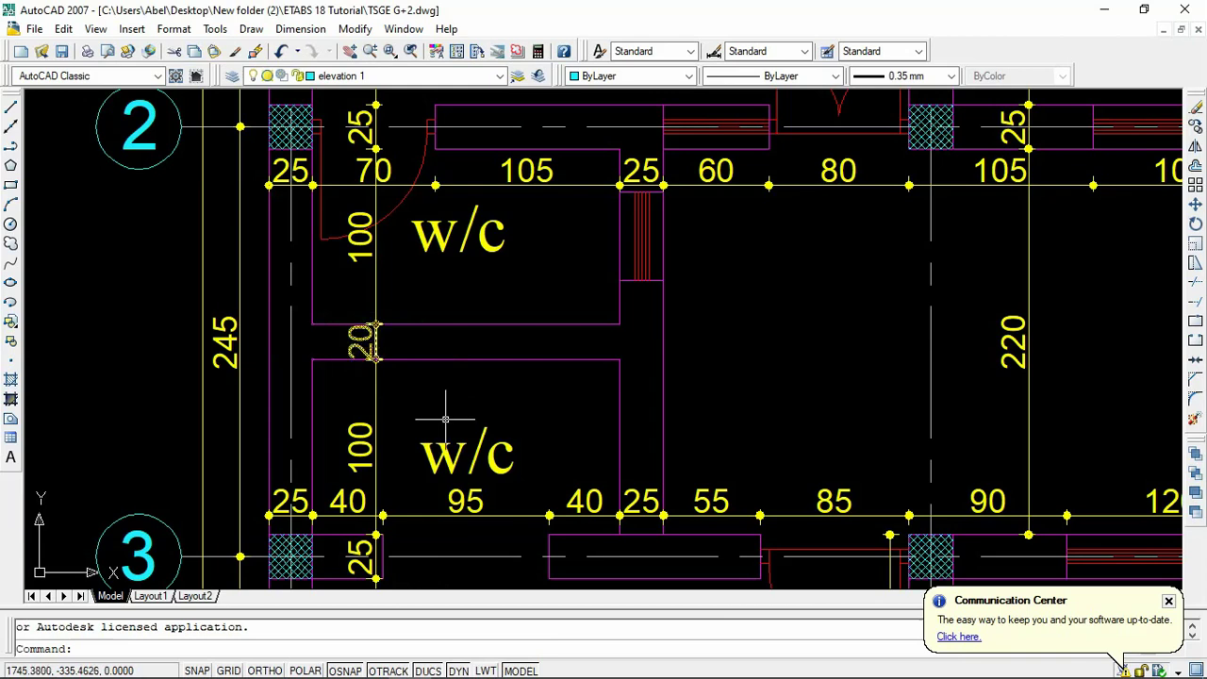
mouse_move(686, 660)
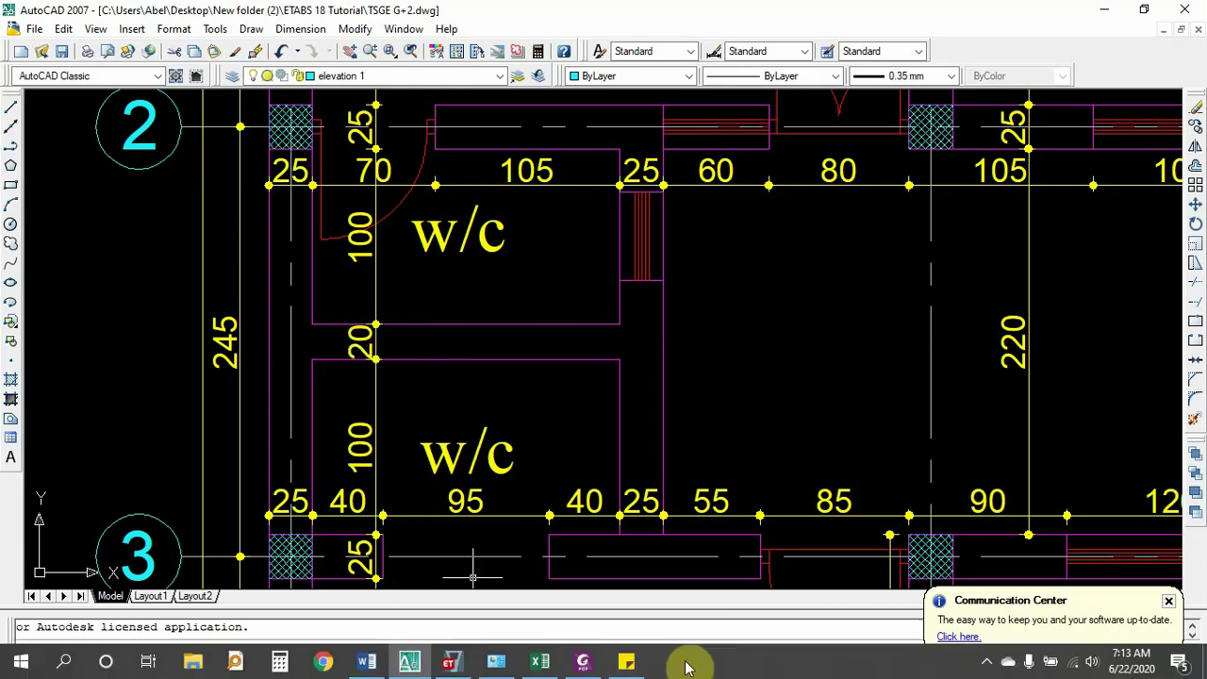
left_click(412, 660)
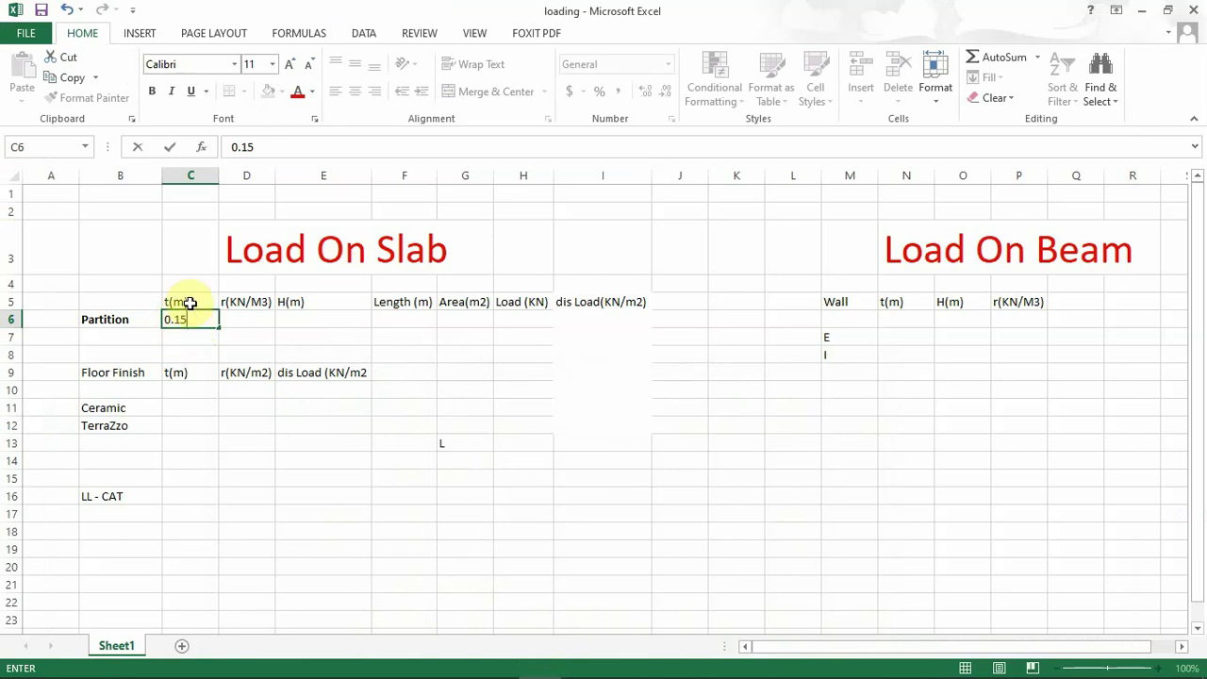
- Enter 14 kN/m3 as the partition's unit weight in cell D6
left_click(246, 319)
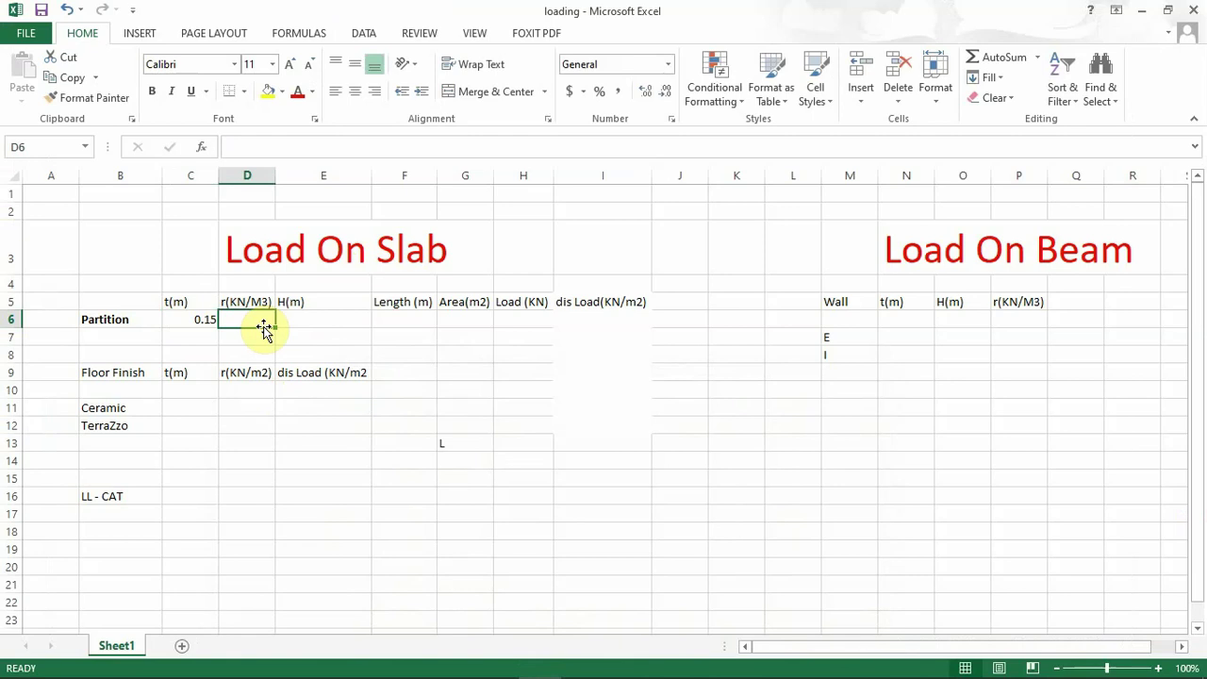
type("14")
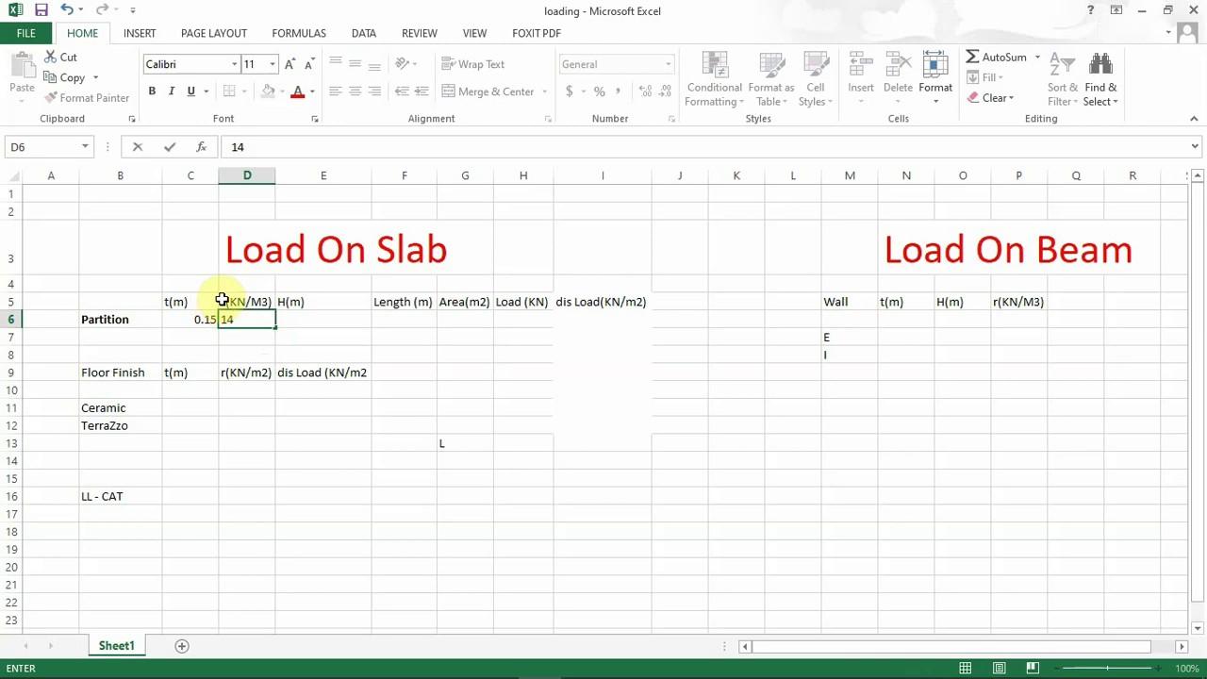
left_click(296, 318)
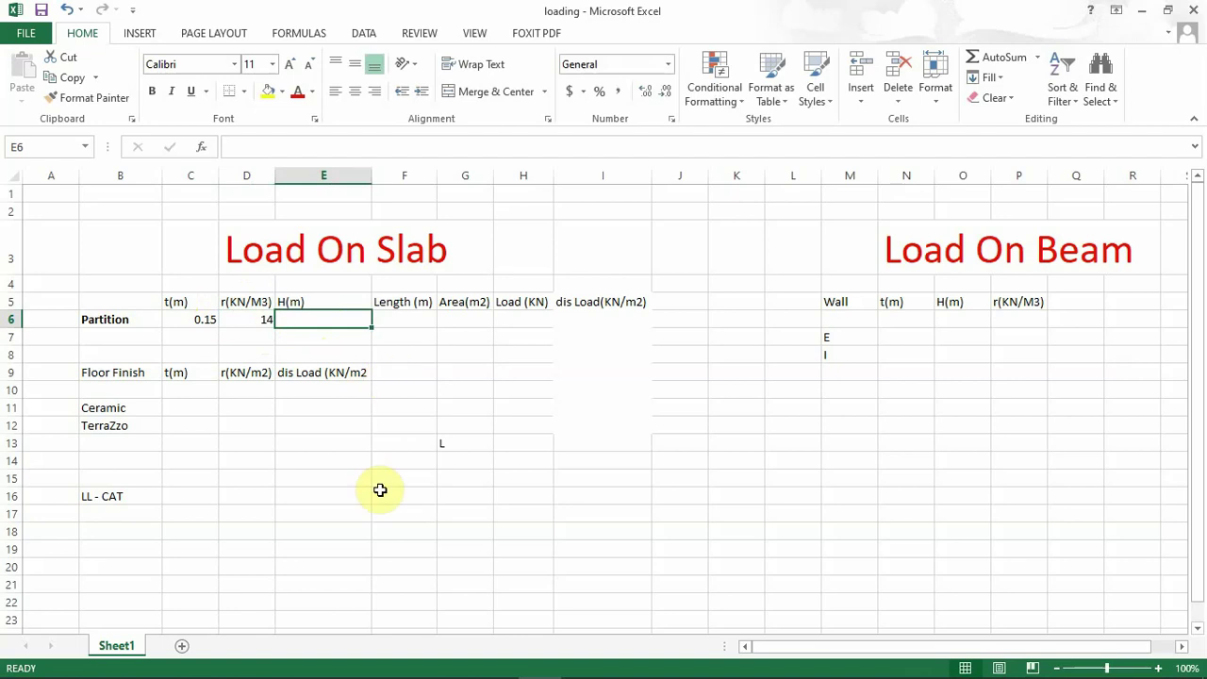
- Switch to ETABS, review the story heights in the story data, and return to the Excel sheet
mouse_move(538, 660)
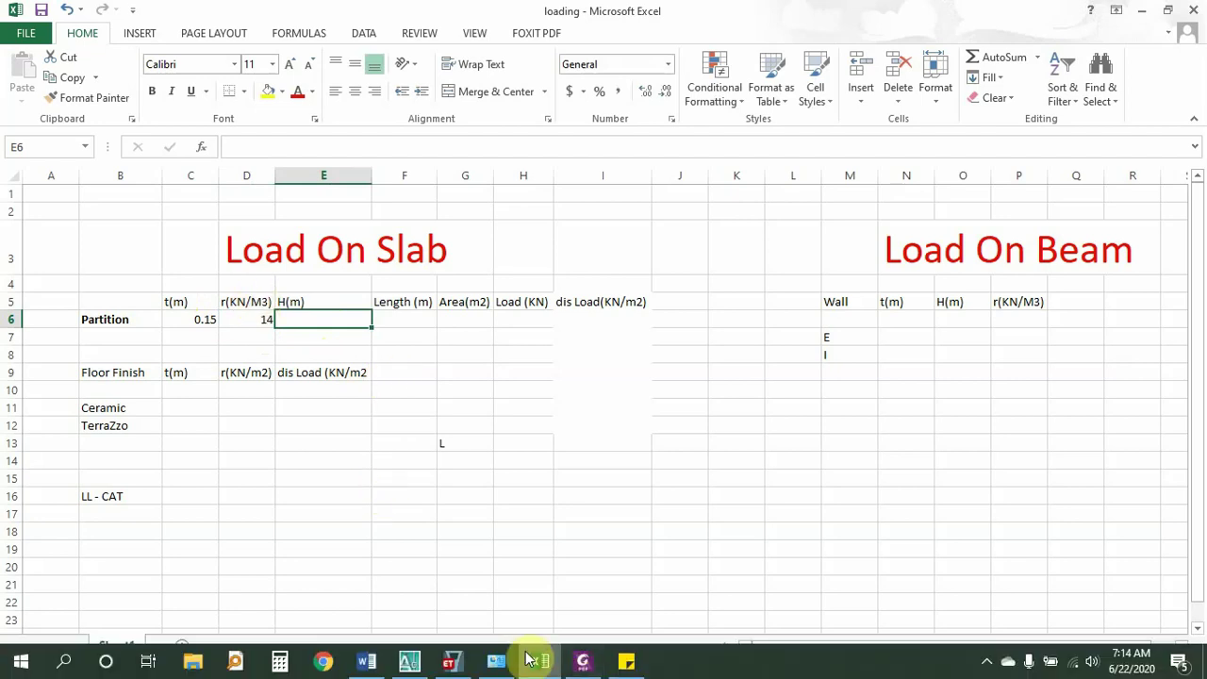
left_click(451, 662)
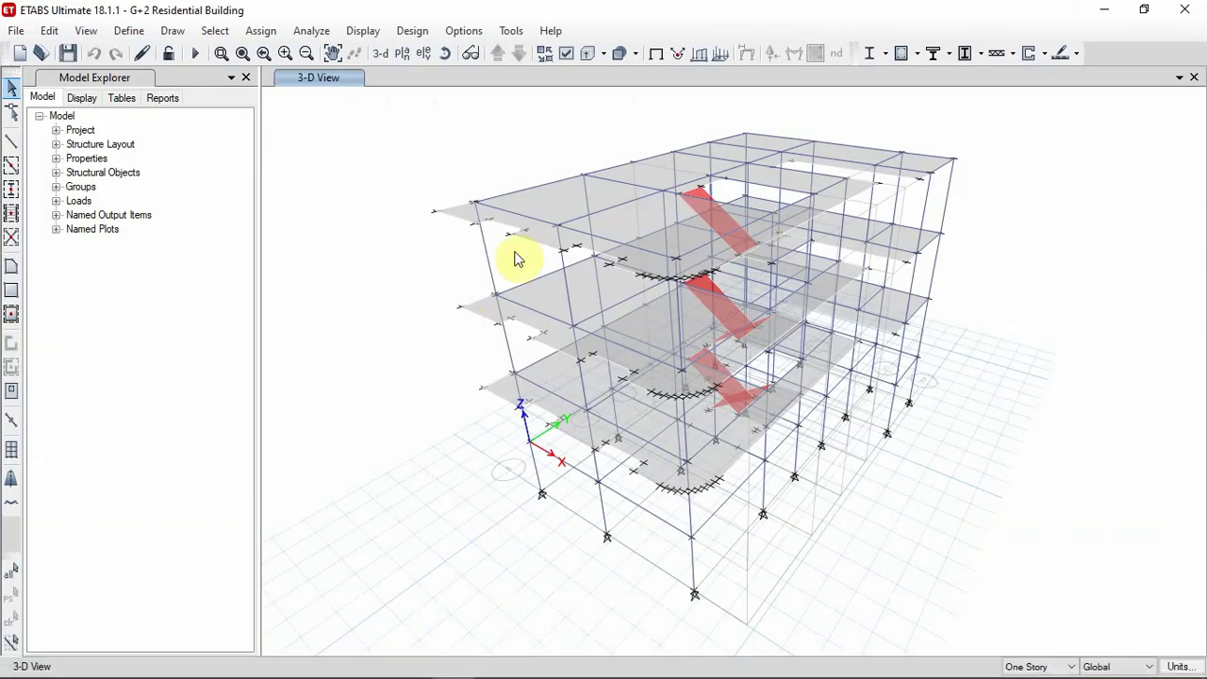
right_click(389, 267)
left_click(406, 277)
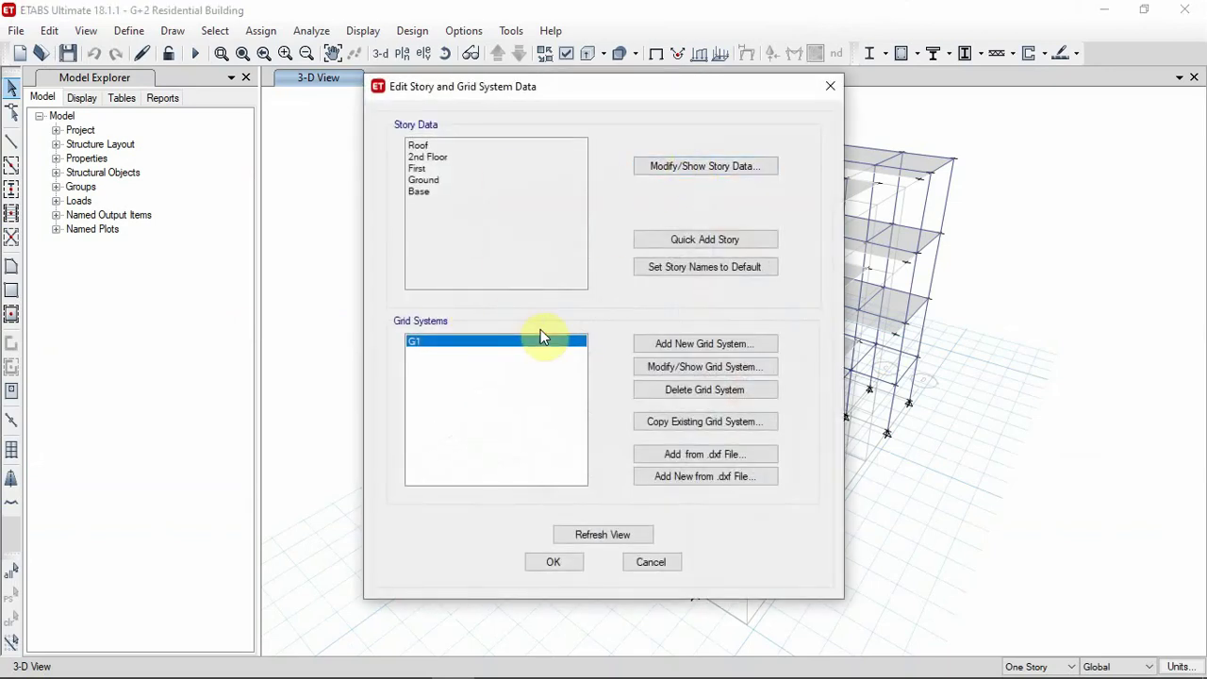
left_click(647, 166)
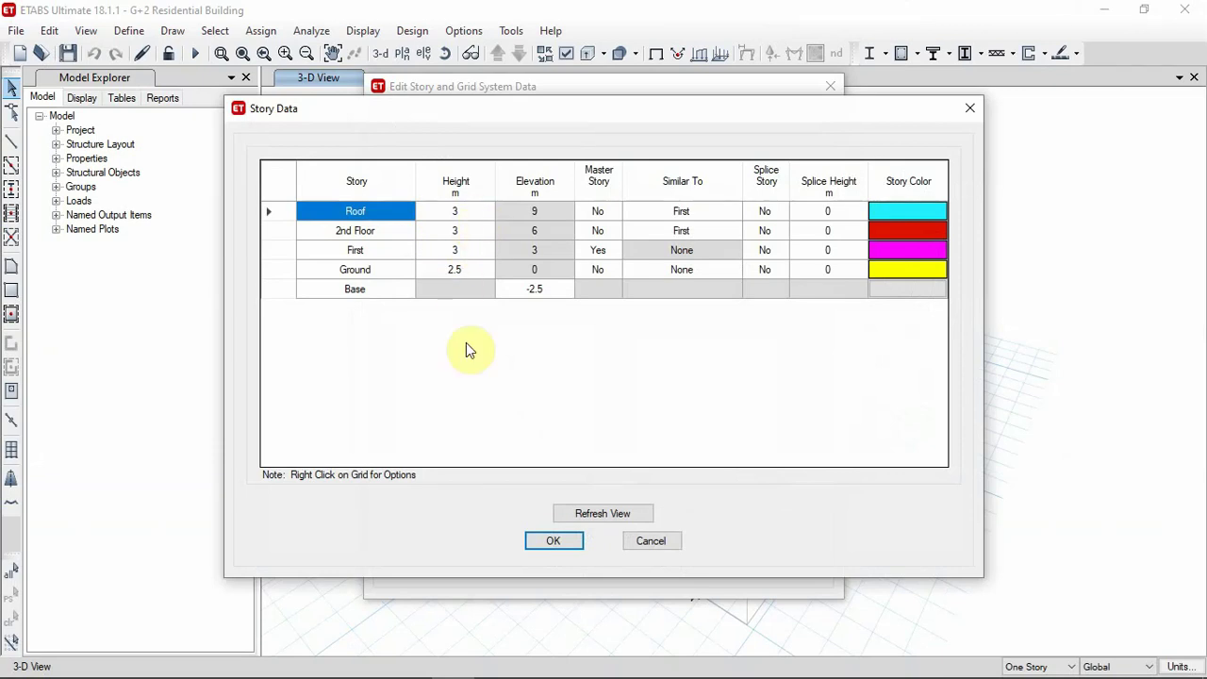
left_click(547, 542)
left_click(542, 564)
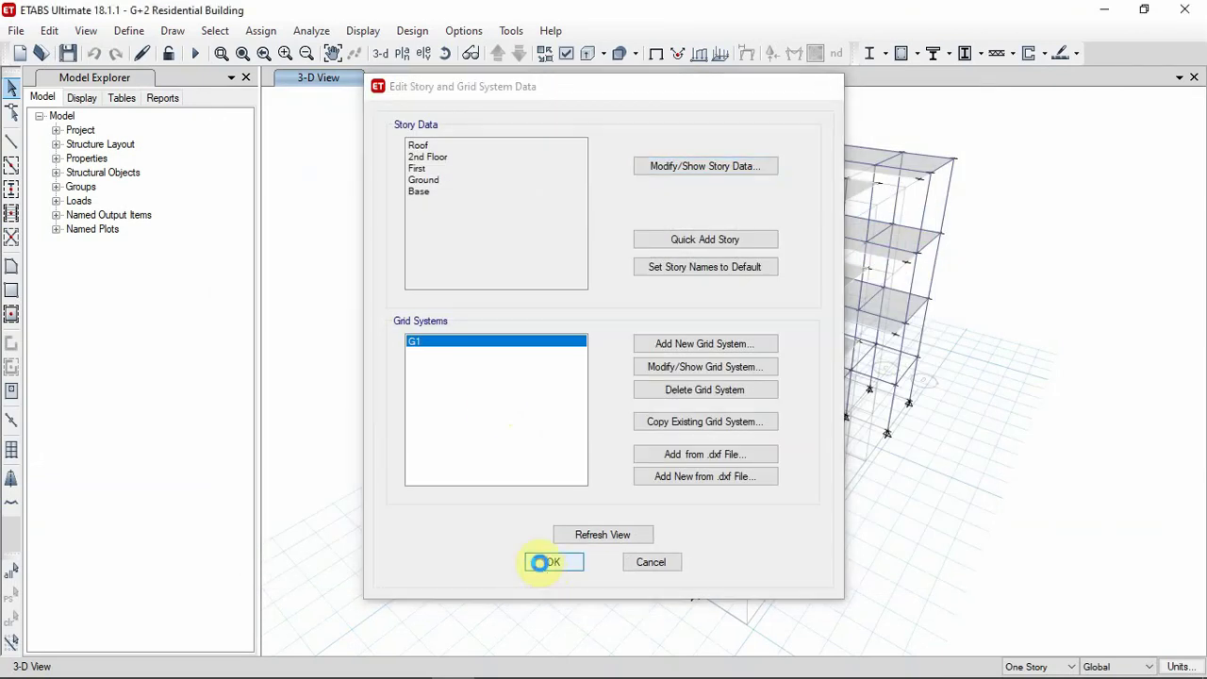
left_click(1103, 11)
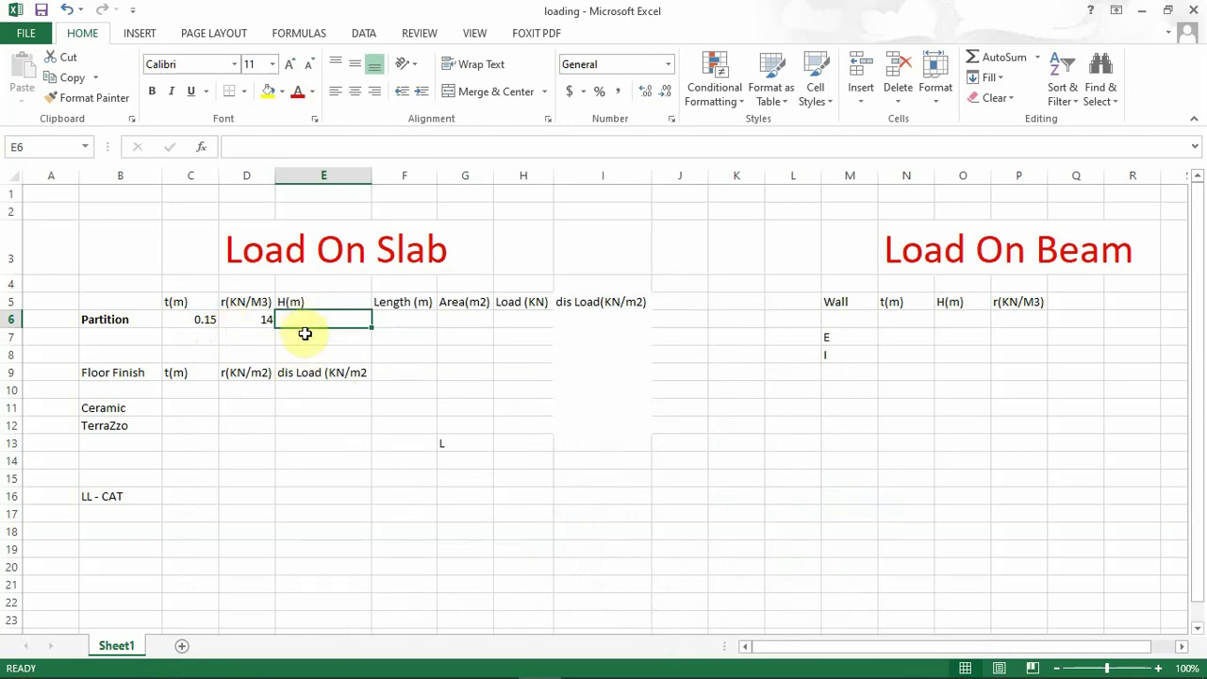
- Enter the partition height in cell E6 as the formula =3-0.15
type("=")
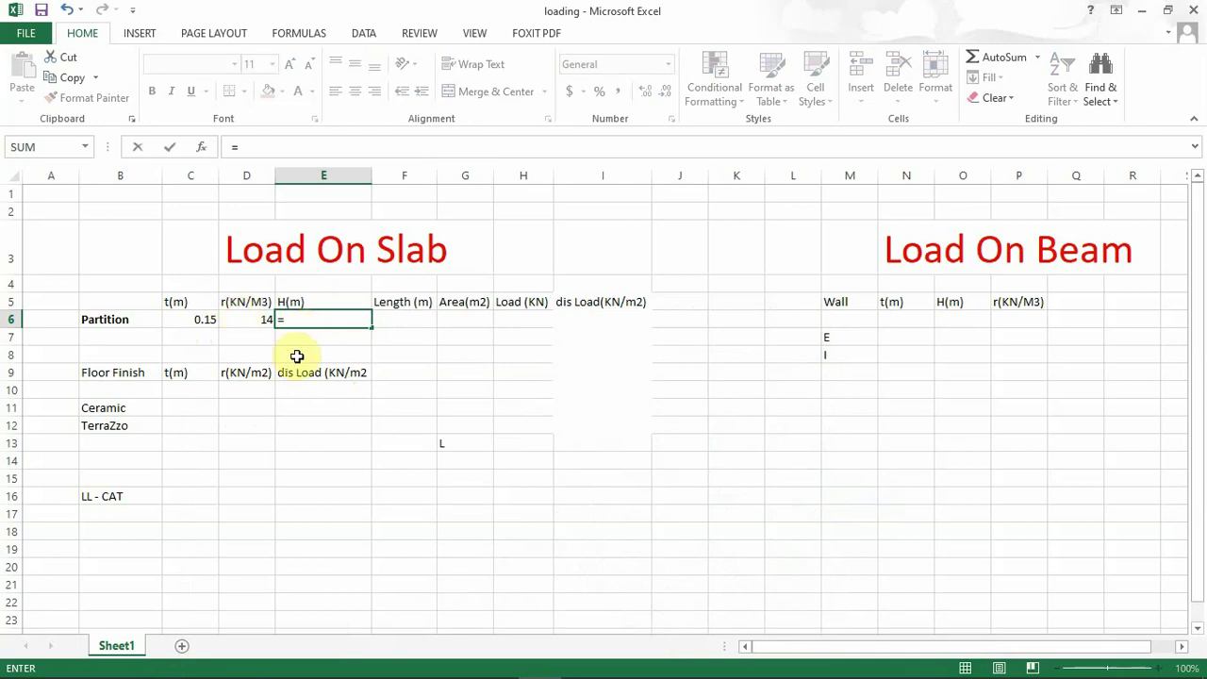
type("3")
type("-0.15")
key("Return")
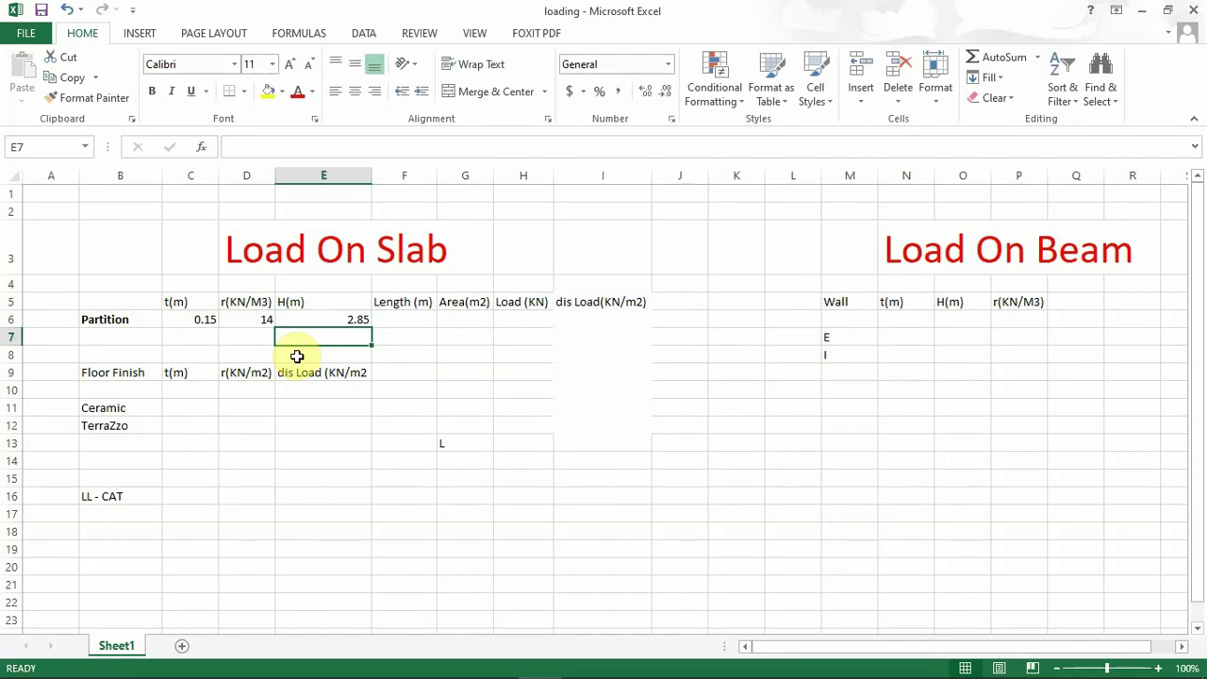
- Switch to AutoCAD and add a linear dimension for the vertical w/c partition wall's clear length between axes 2 and 3
left_click(400, 319)
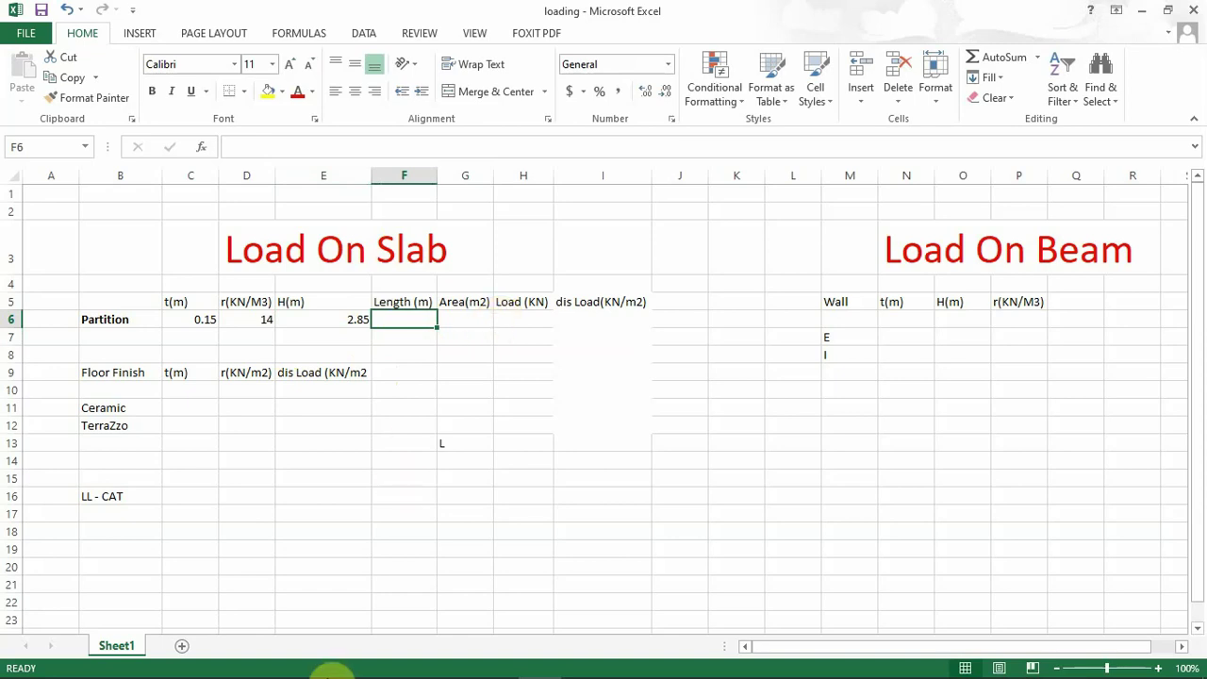
mouse_move(319, 664)
left_click(409, 662)
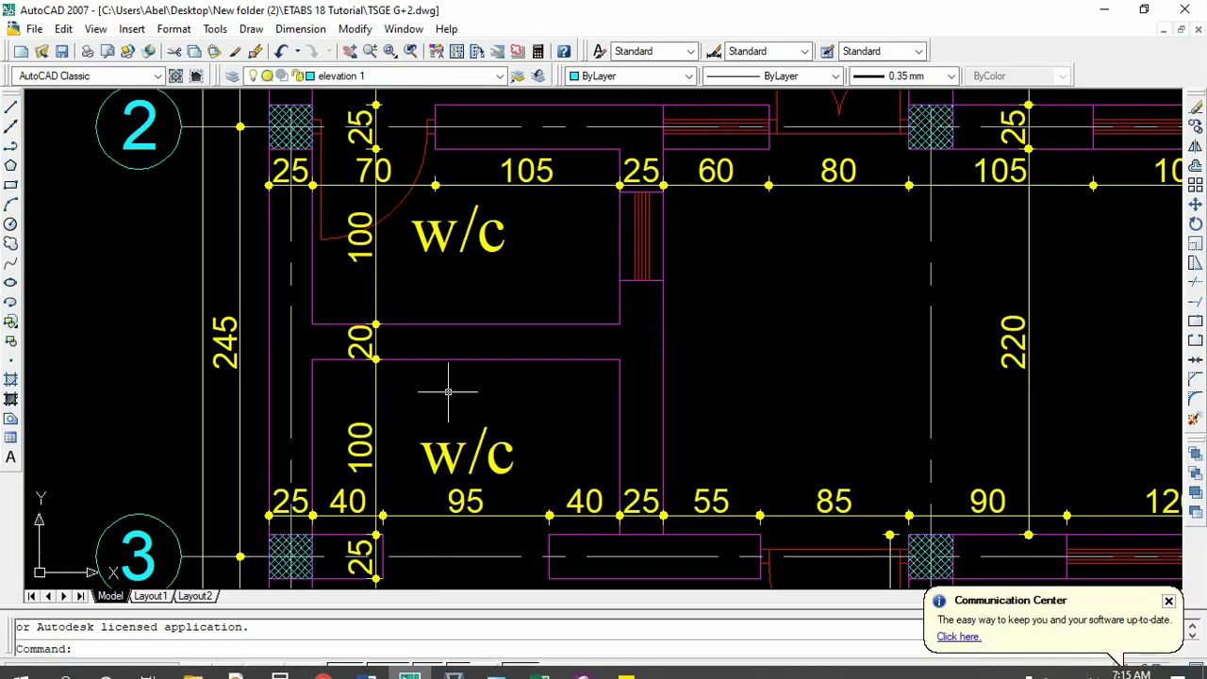
scroll(668, 410, "up", 1)
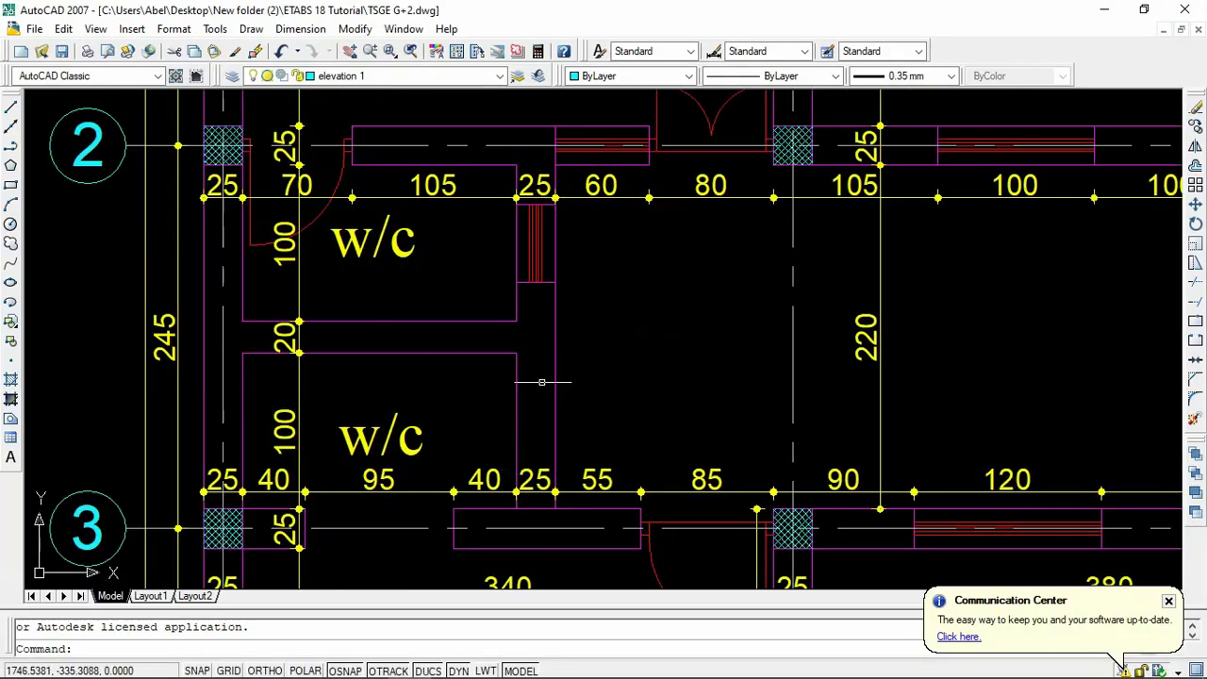
left_click(300, 28)
left_click(311, 73)
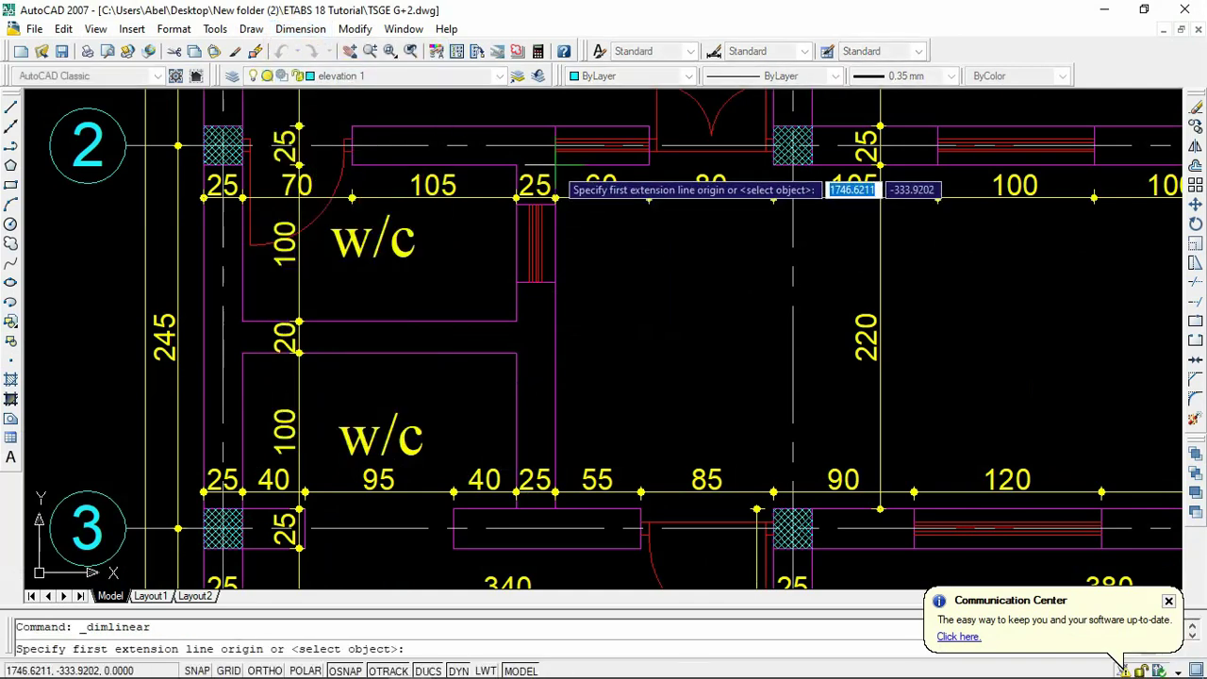
left_click(556, 165)
scroll(553, 507, "up", 5)
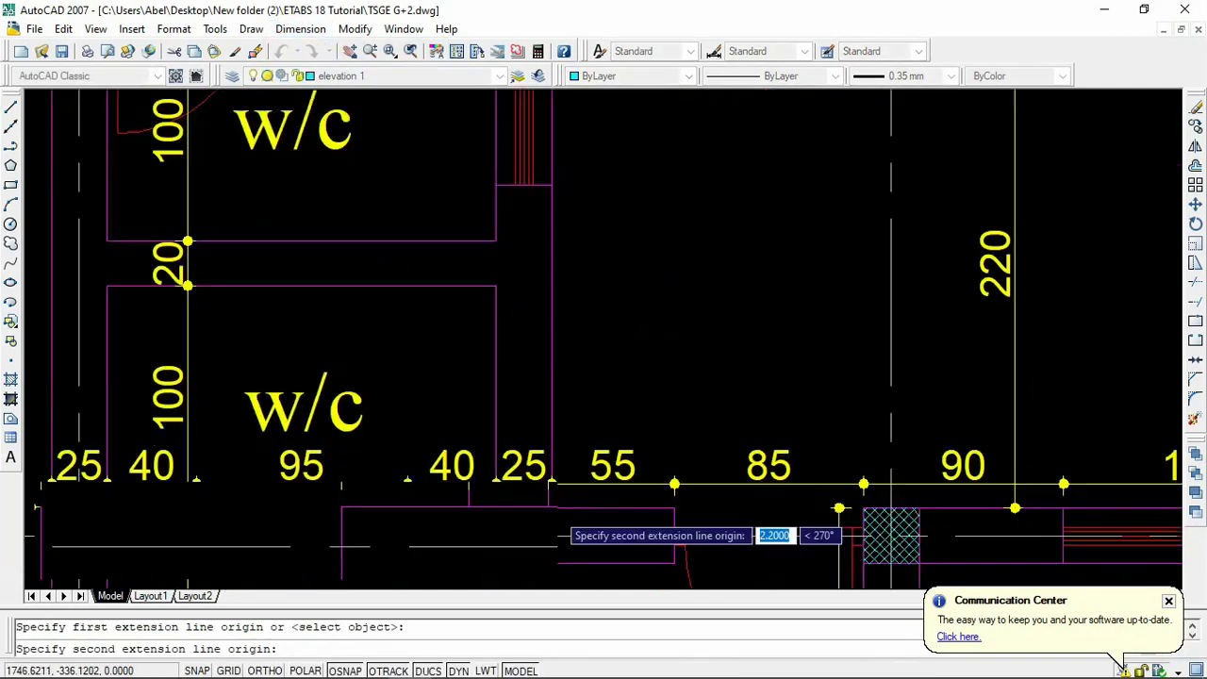
left_click(533, 502)
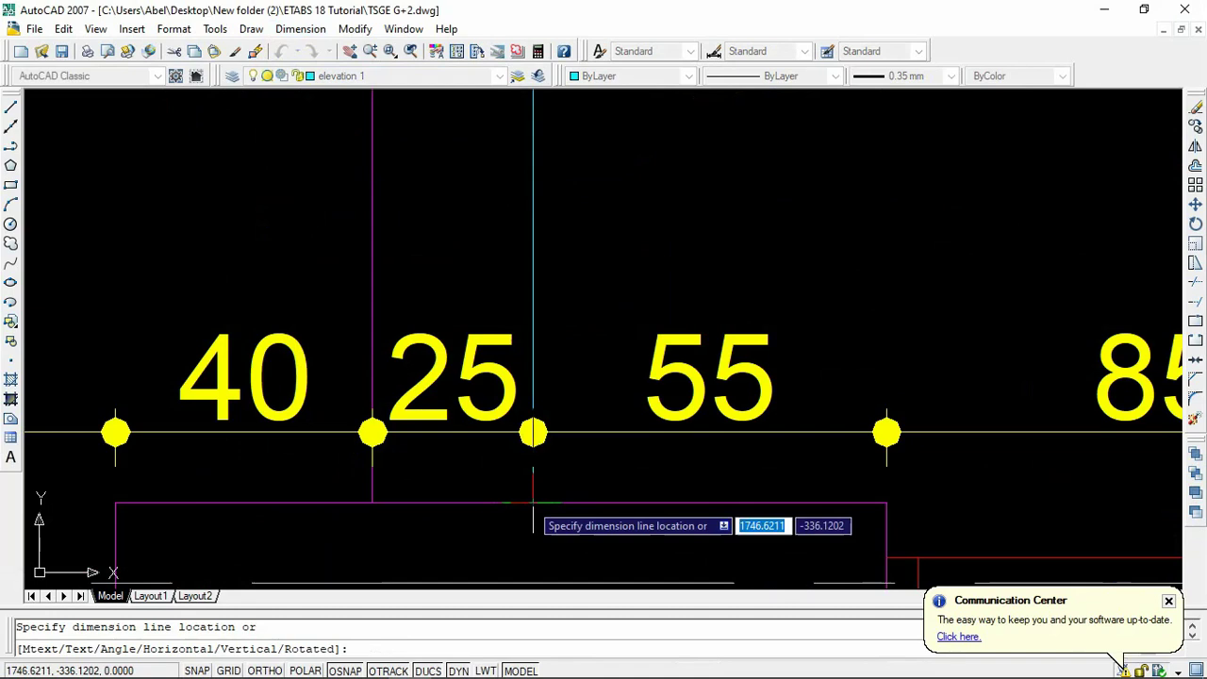
scroll(526, 509, "down", 3)
scroll(527, 509, "down", 2)
left_click(588, 359)
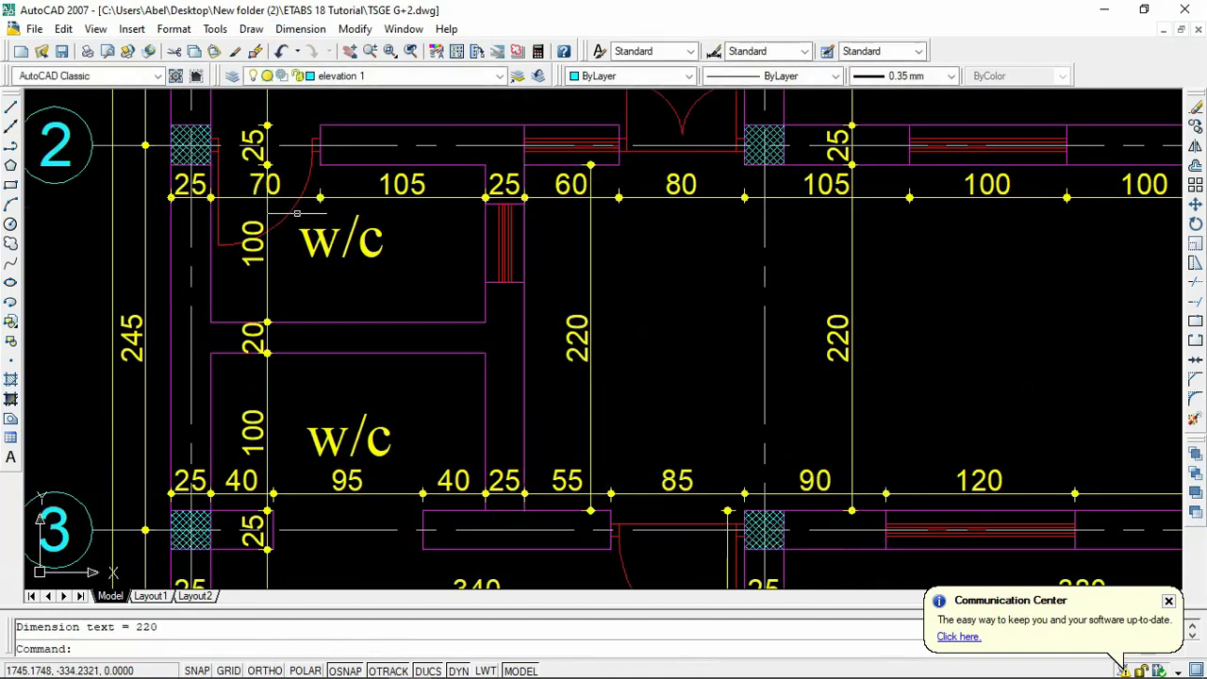
- Add a linear dimension along the horizontal partition wall between the two w/c rooms
right_click(281, 286)
left_click(306, 296)
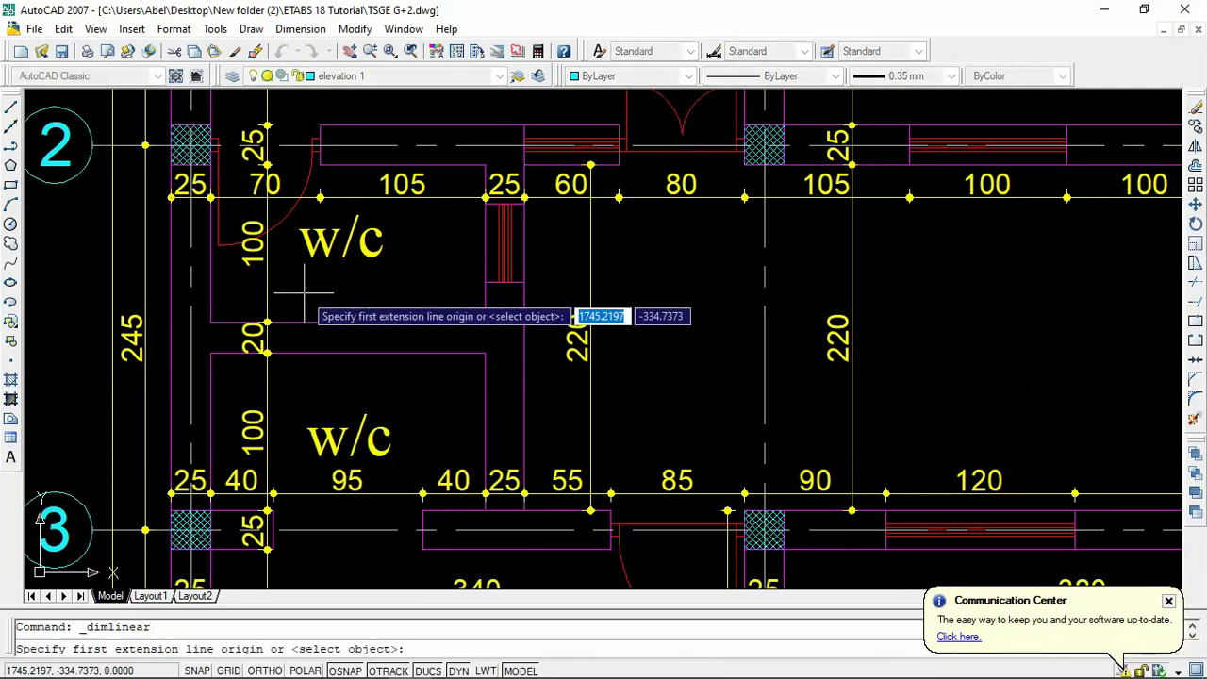
left_click(485, 354)
left_click(209, 354)
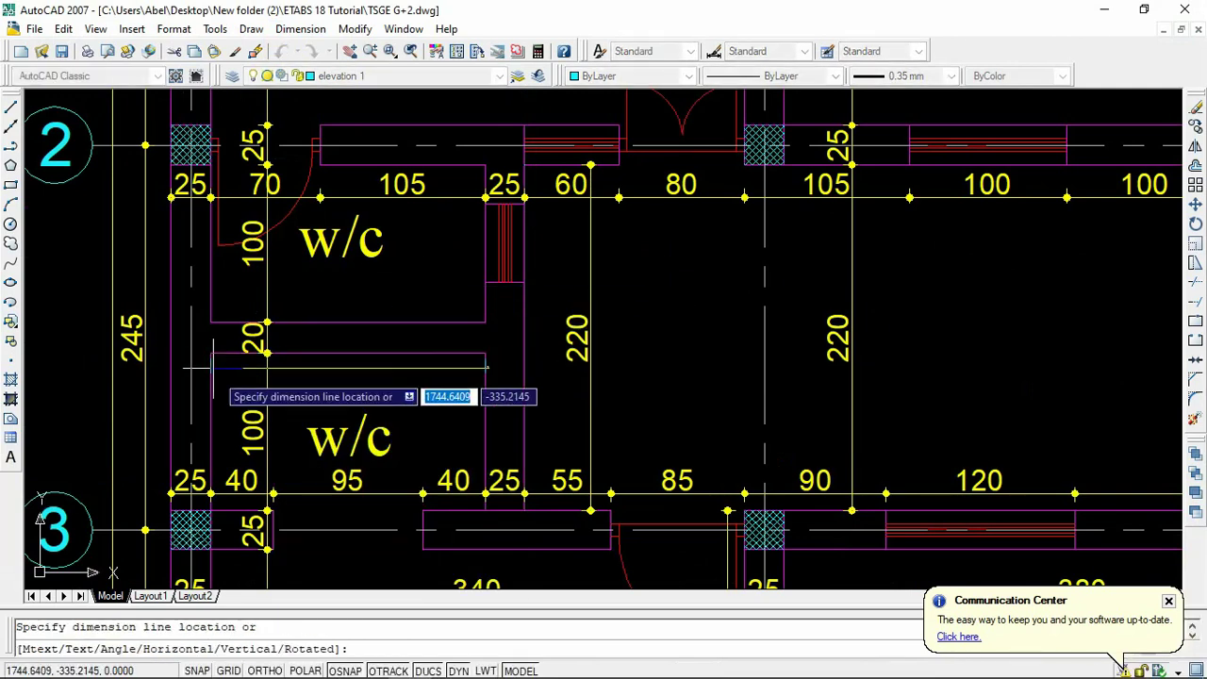
left_click(241, 384)
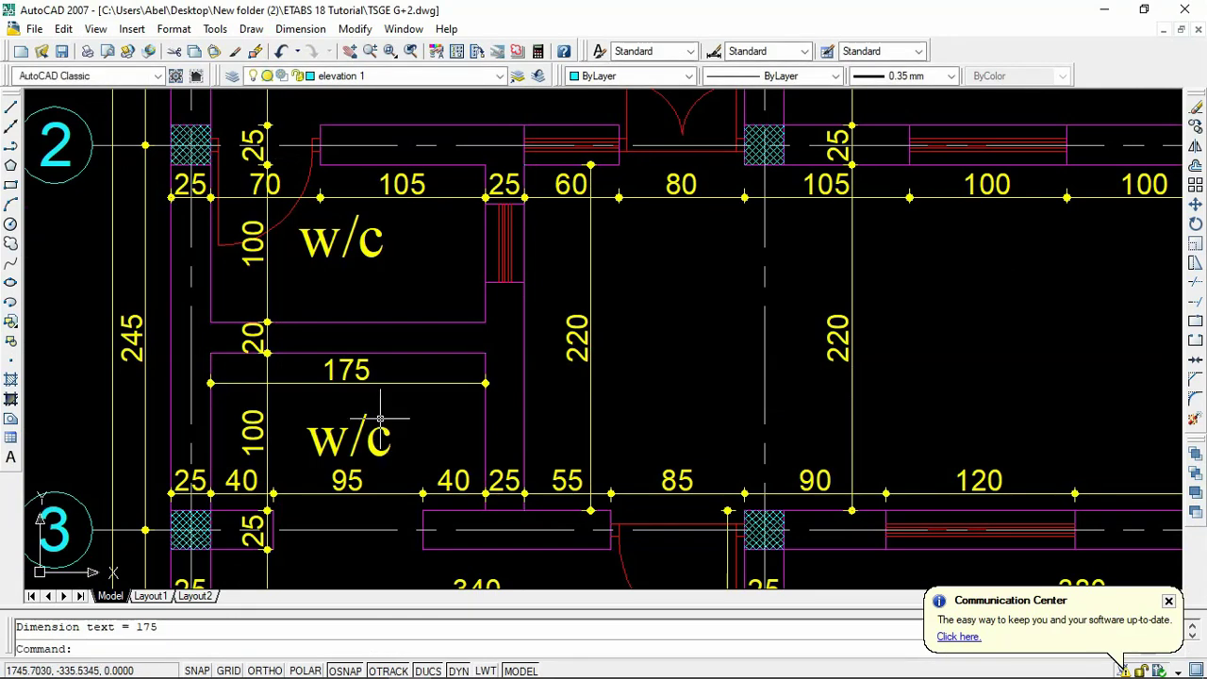
left_click(589, 350)
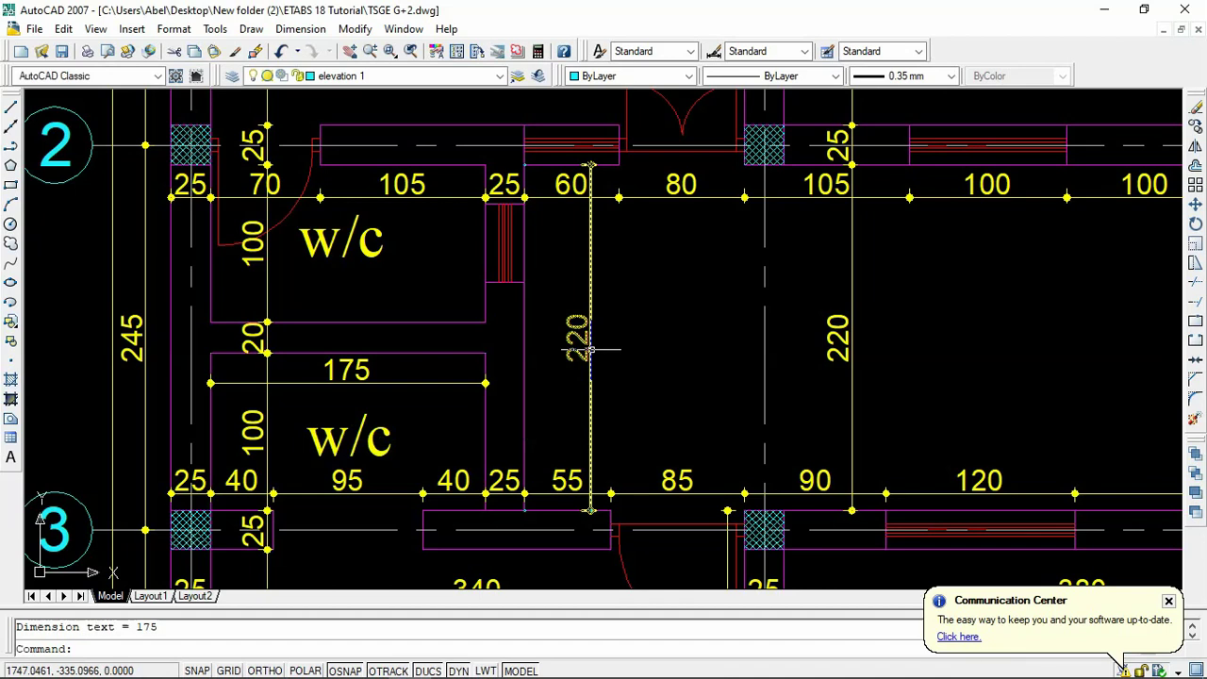
- Return to the Excel sheet and enter the total partition length in cell F6 as =2.2+1.75
left_click(538, 672)
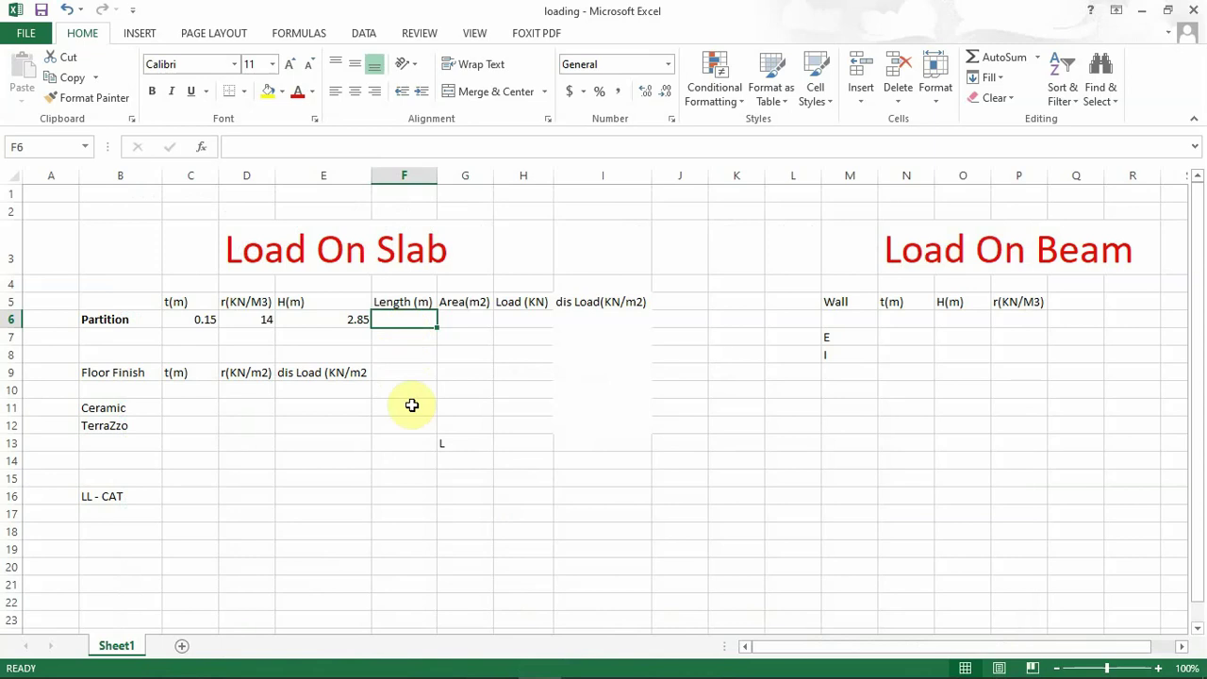
type("=")
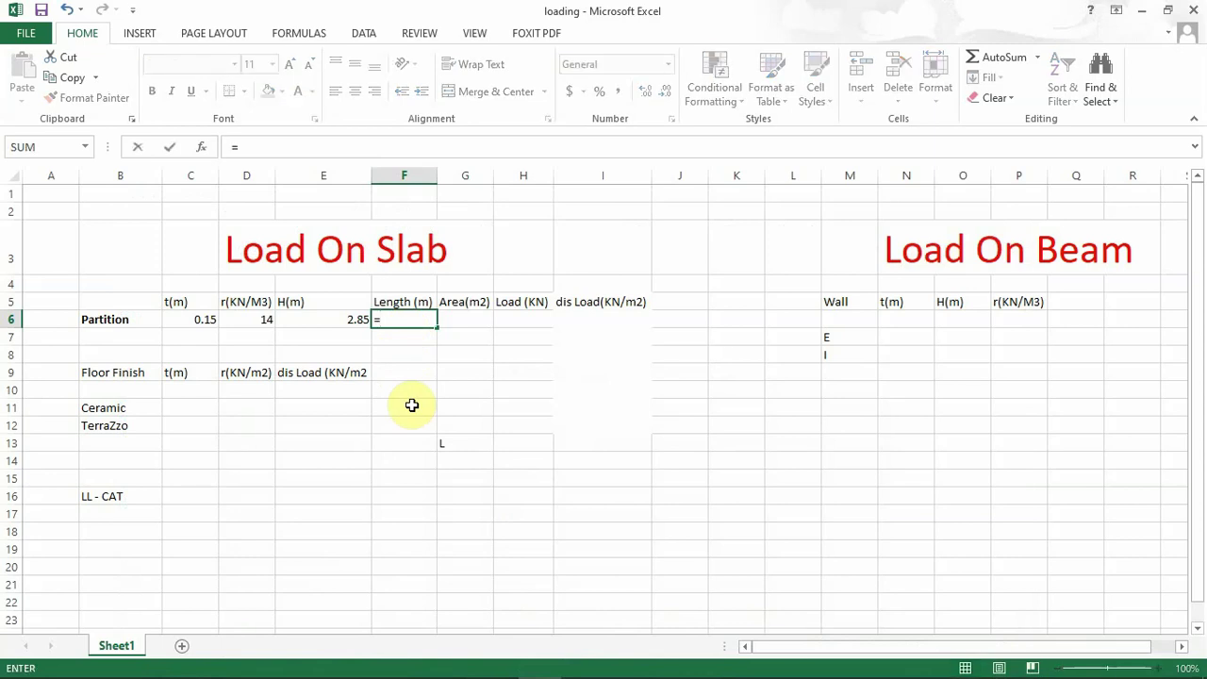
type("2.2+1.75")
key("Return")
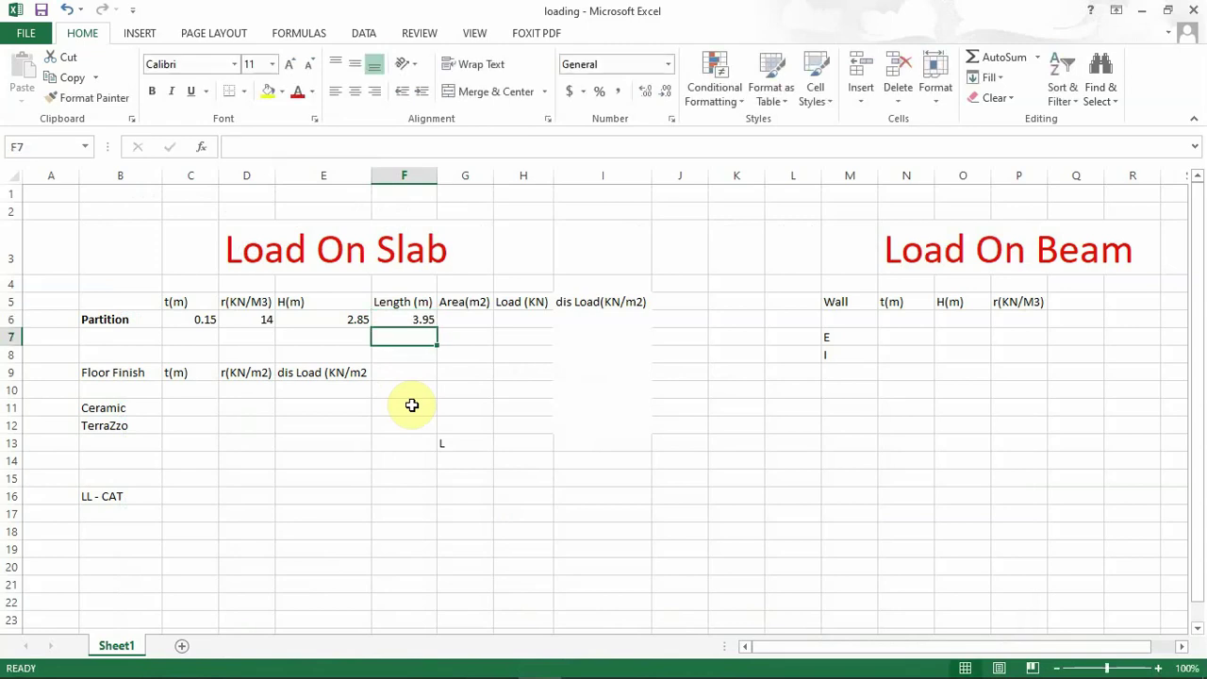
left_click(404, 321)
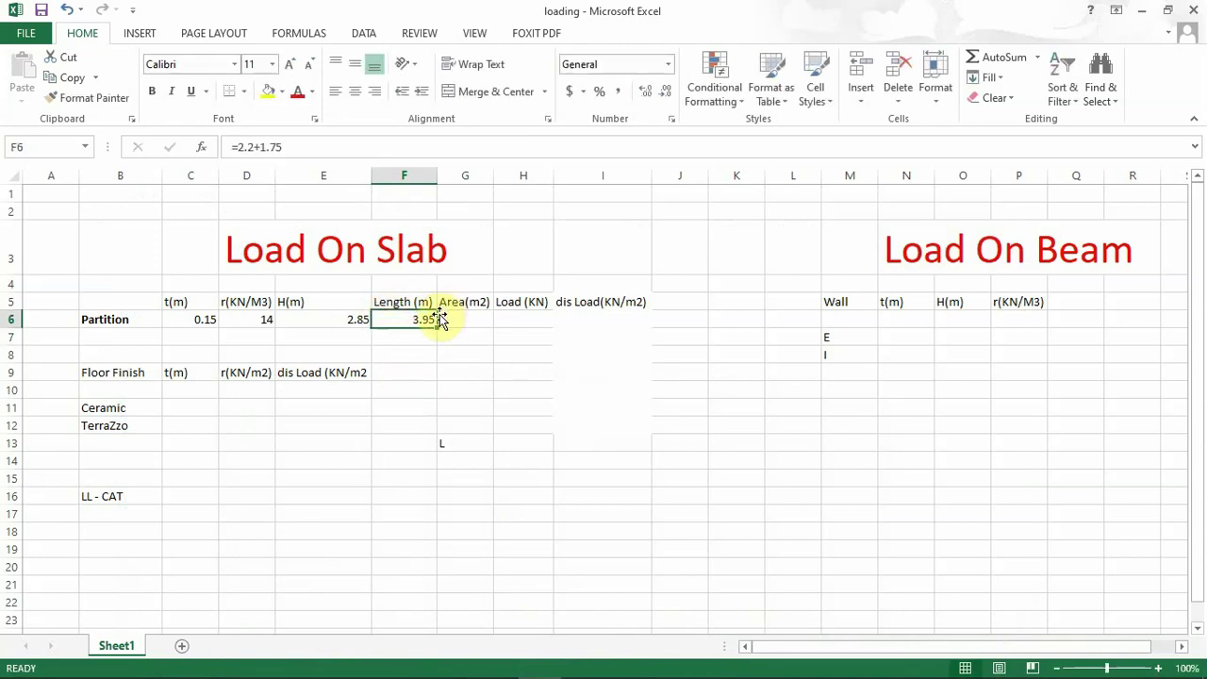
- Examine the slab panel around the w/c rooms in the AutoCAD floor plan, and review the partition's length and area cells in Excel
mouse_move(429, 673)
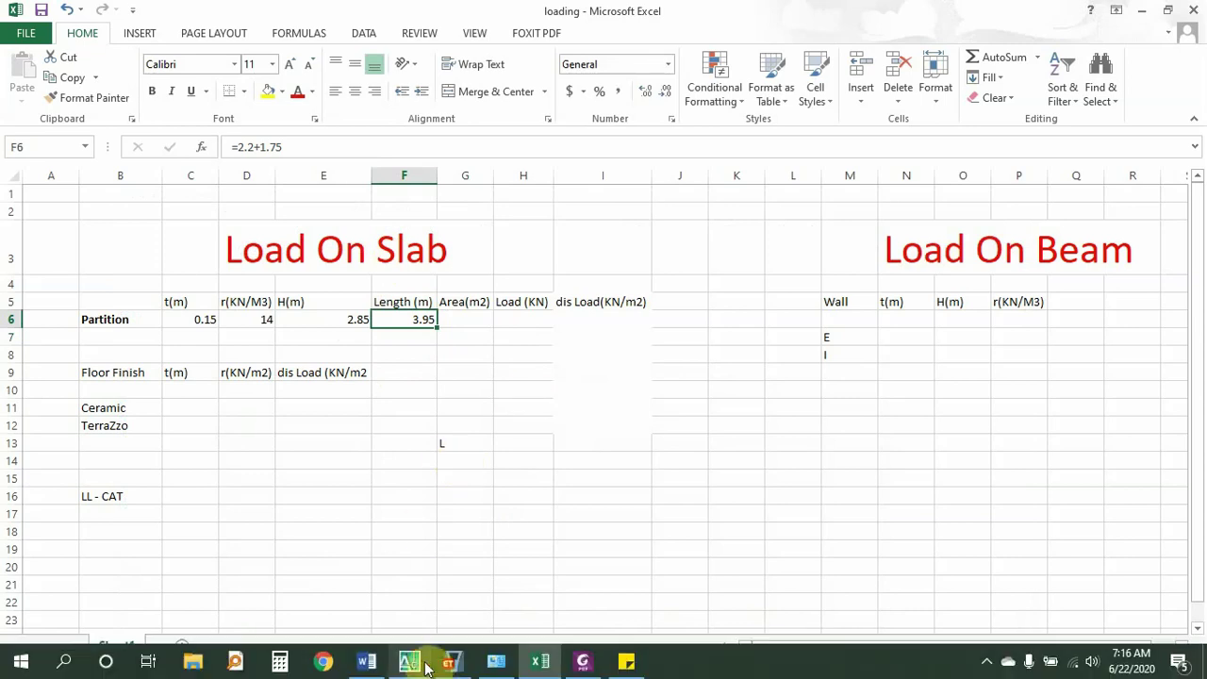
left_click(408, 660)
scroll(359, 407, "down", 8)
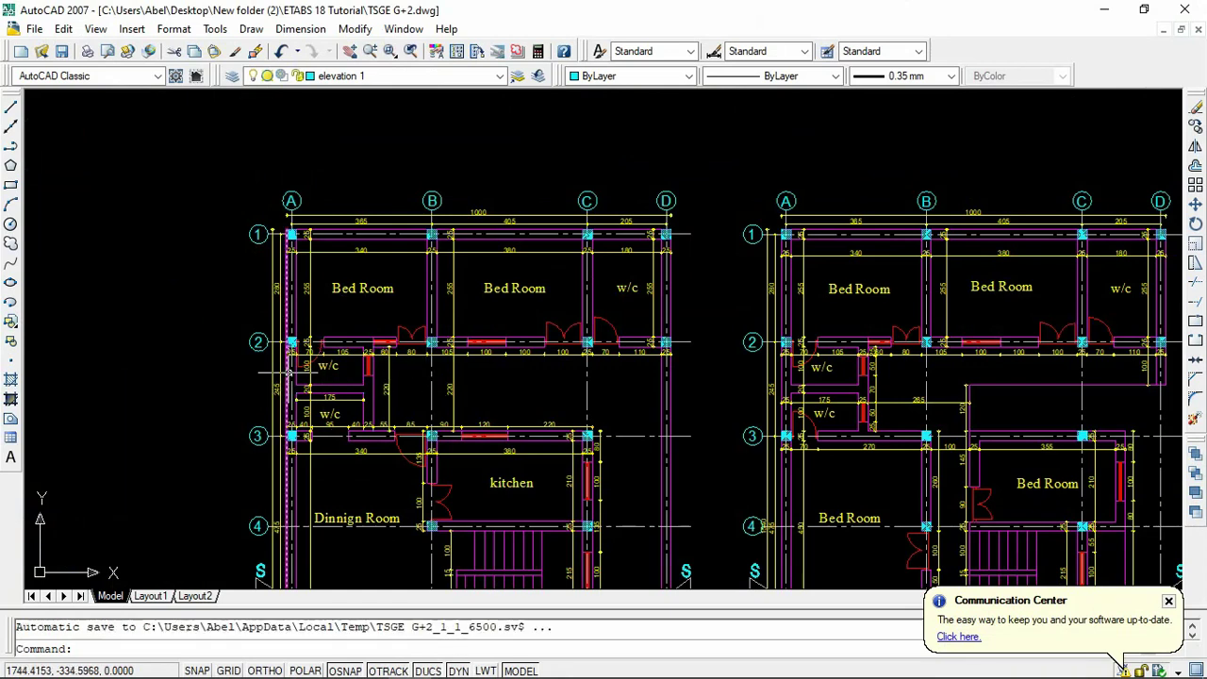
left_click(539, 673)
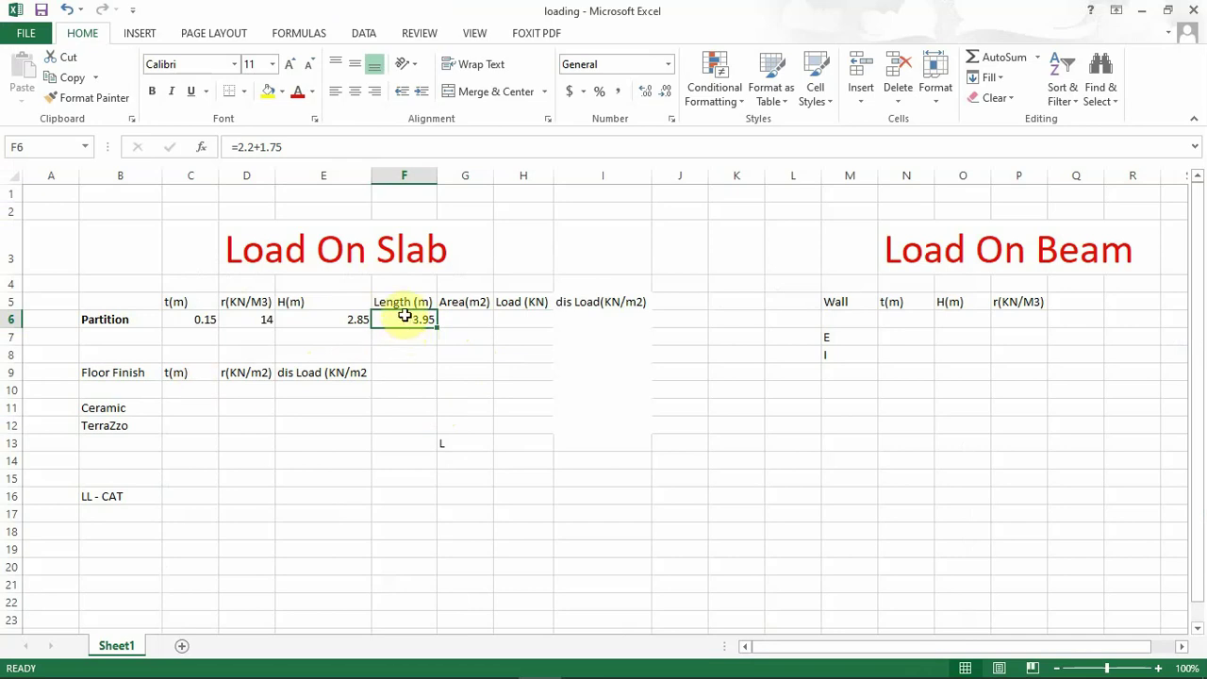
left_click(477, 318)
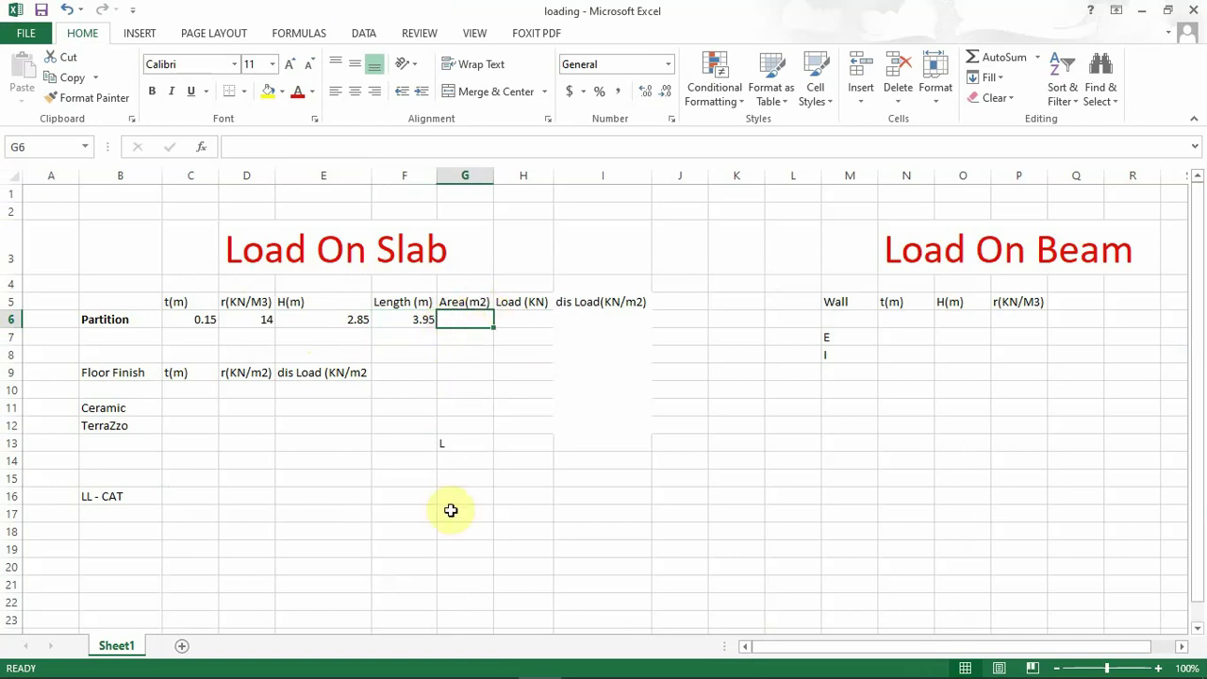
left_click(418, 321)
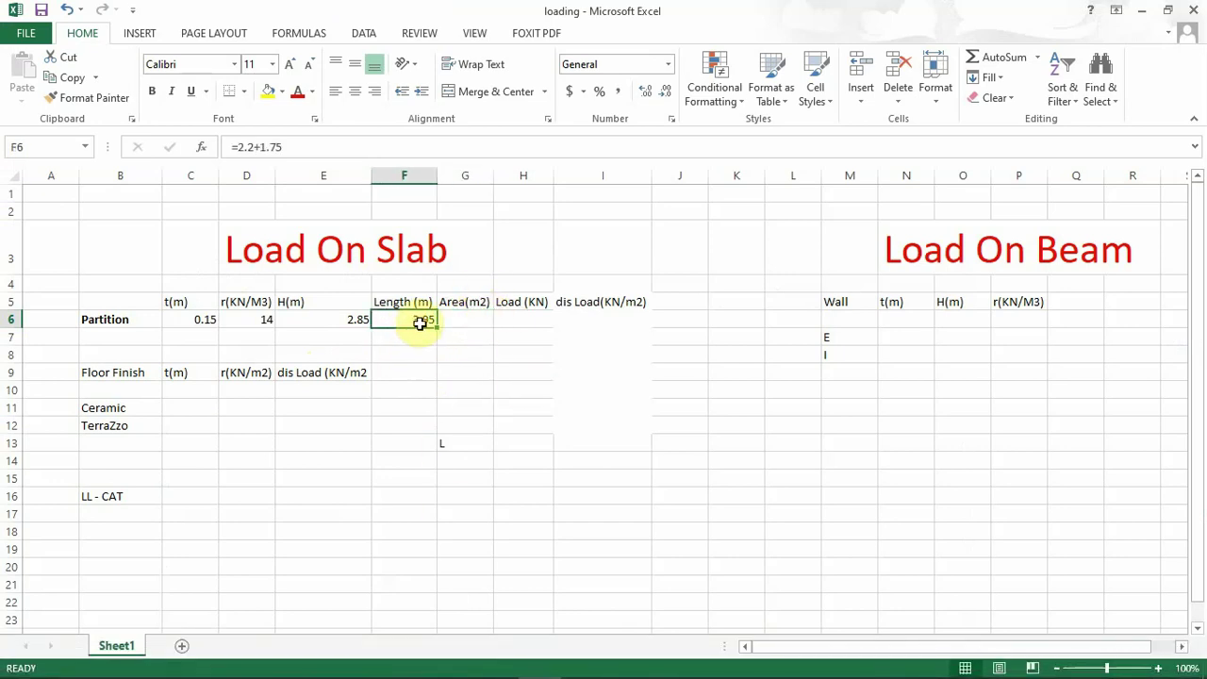
left_click(458, 314)
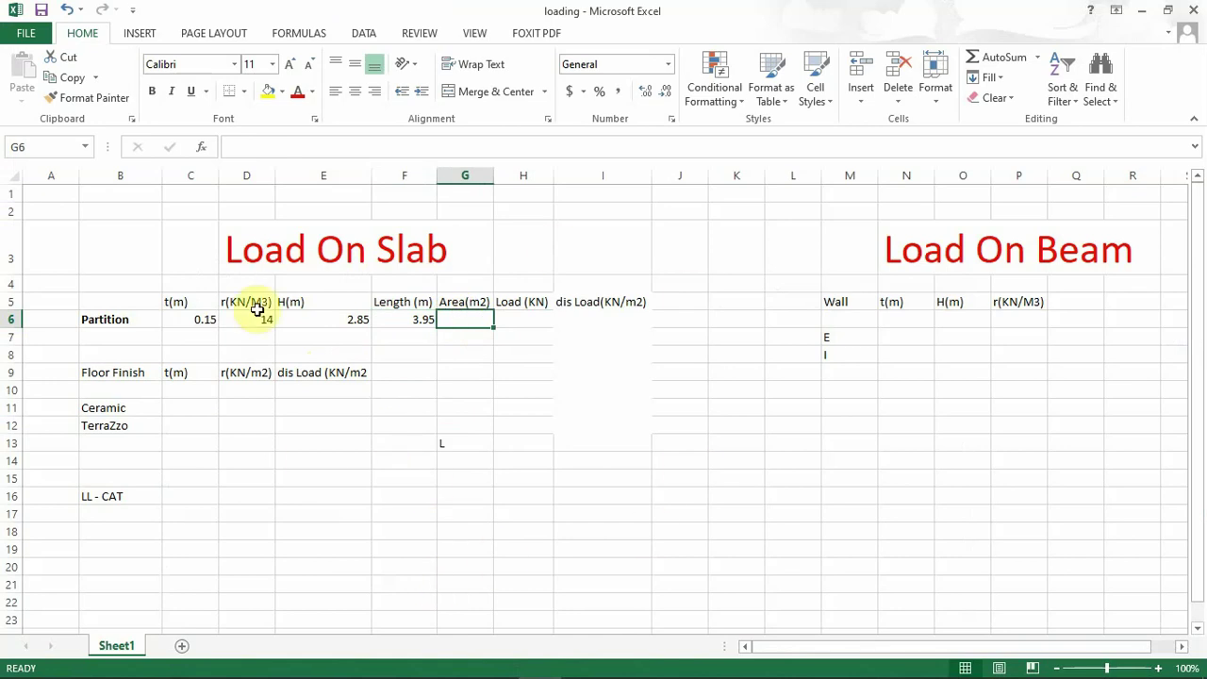
left_click(418, 319)
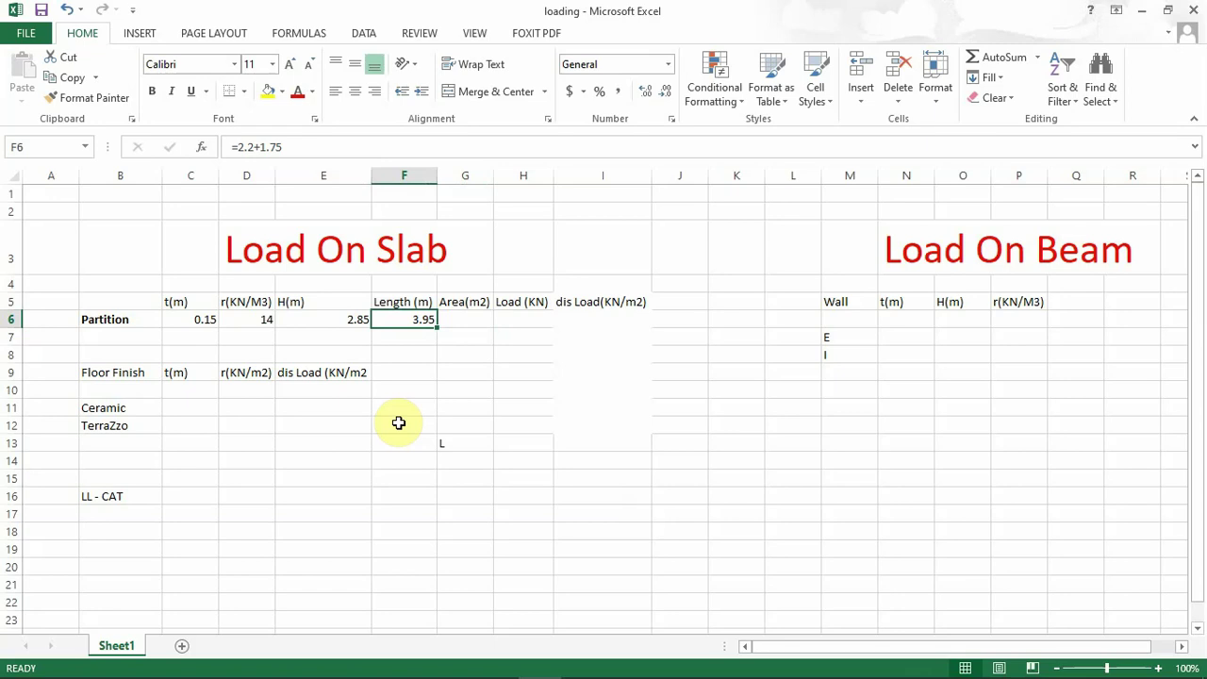
- Switch to AutoCAD and add a linear dimension for the w/c slab panel's clear width between the columns along axis 2
left_click(409, 661)
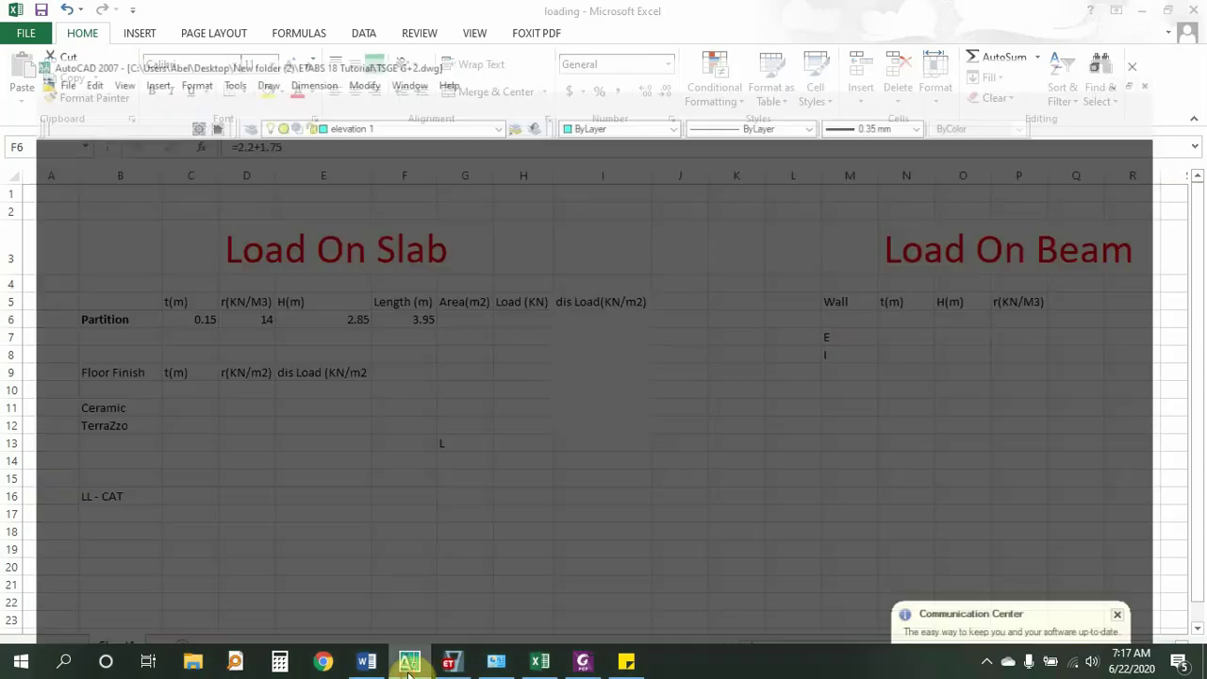
scroll(311, 430, "up", 5)
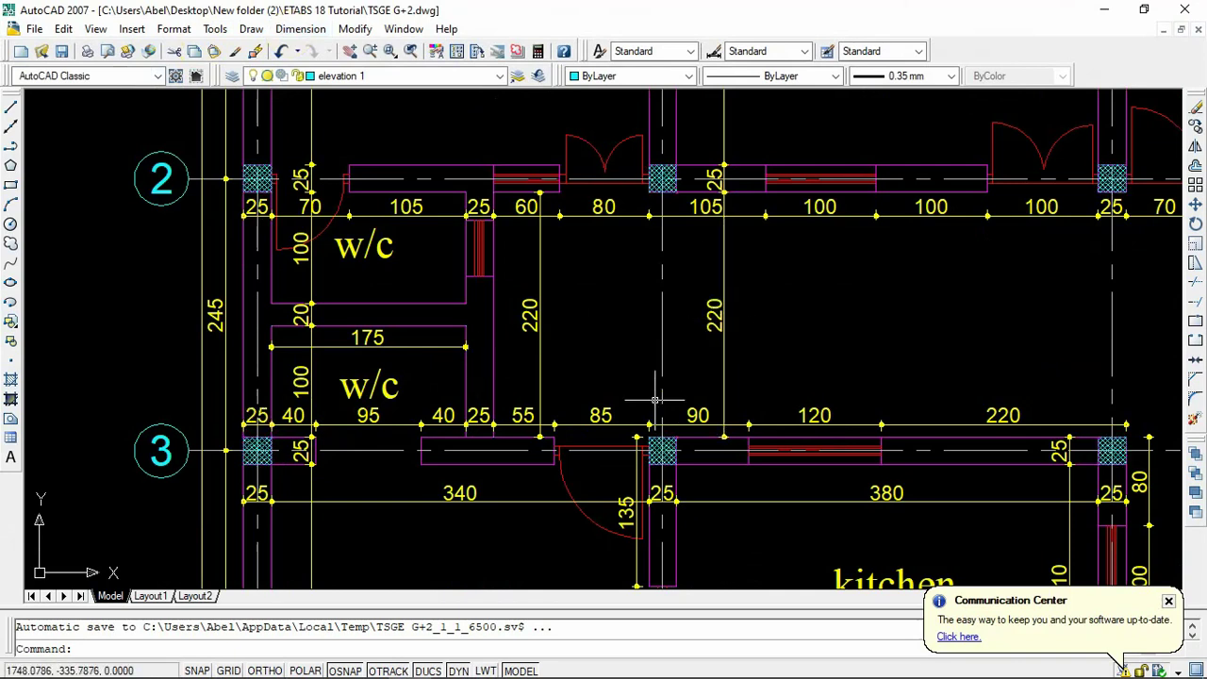
left_click(299, 28)
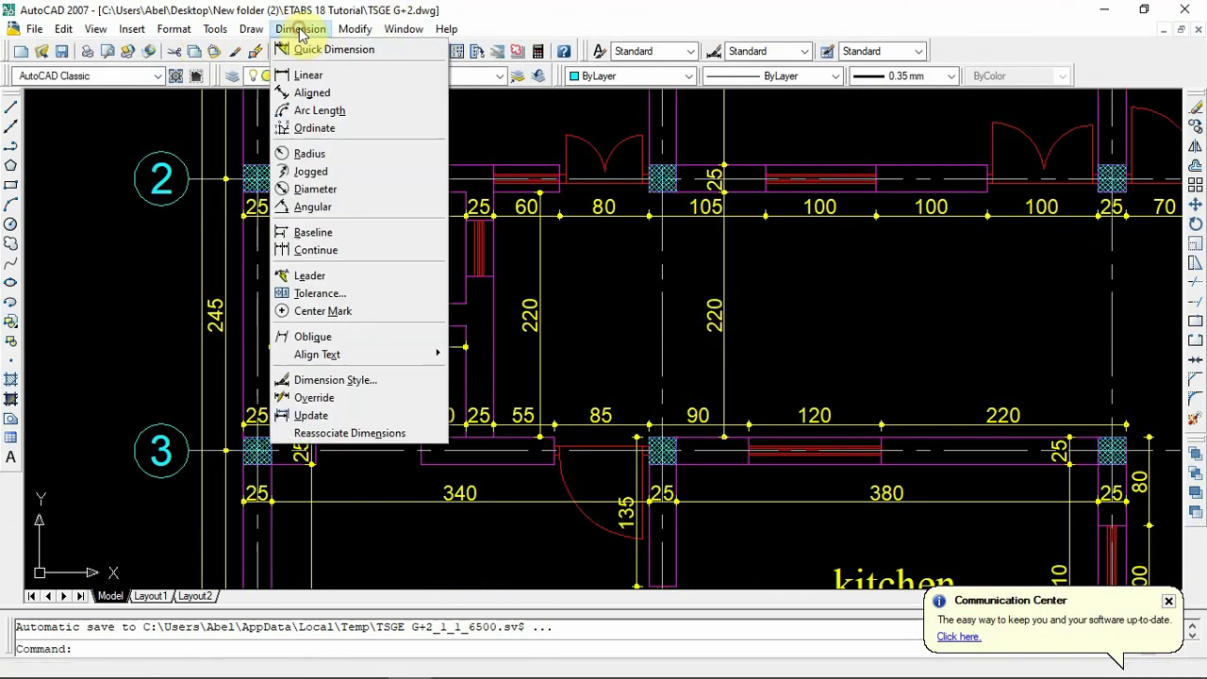
left_click(309, 75)
left_click(272, 193)
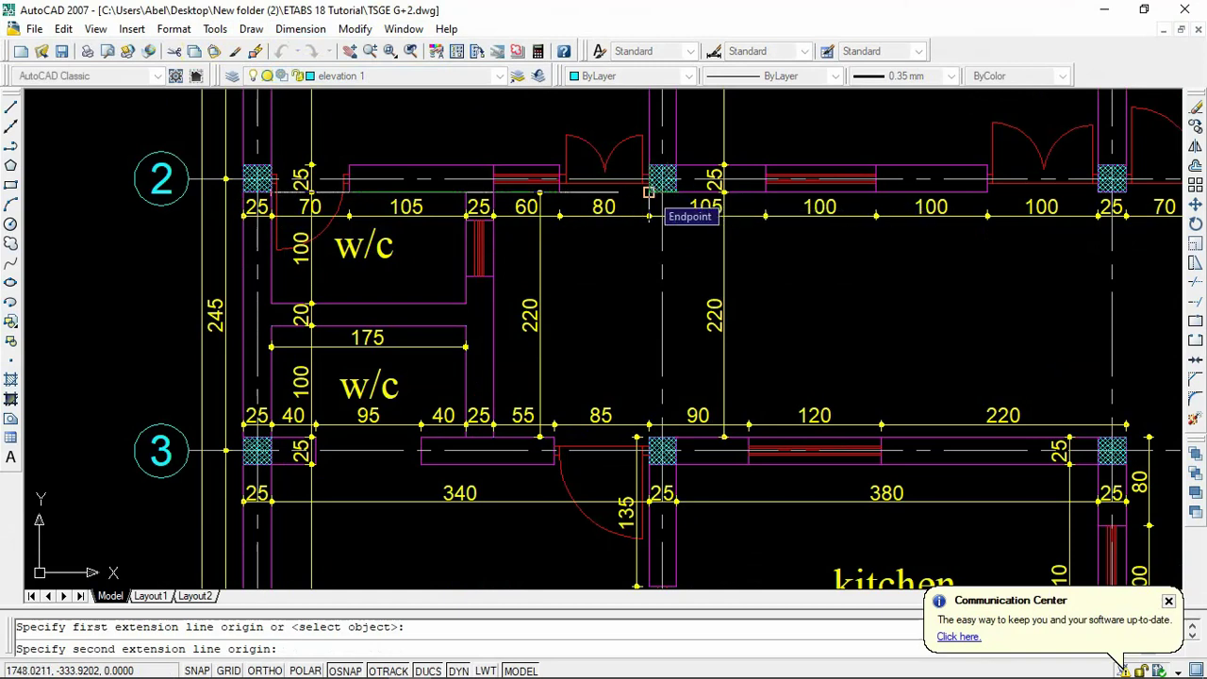
left_click(649, 192)
left_click(632, 285)
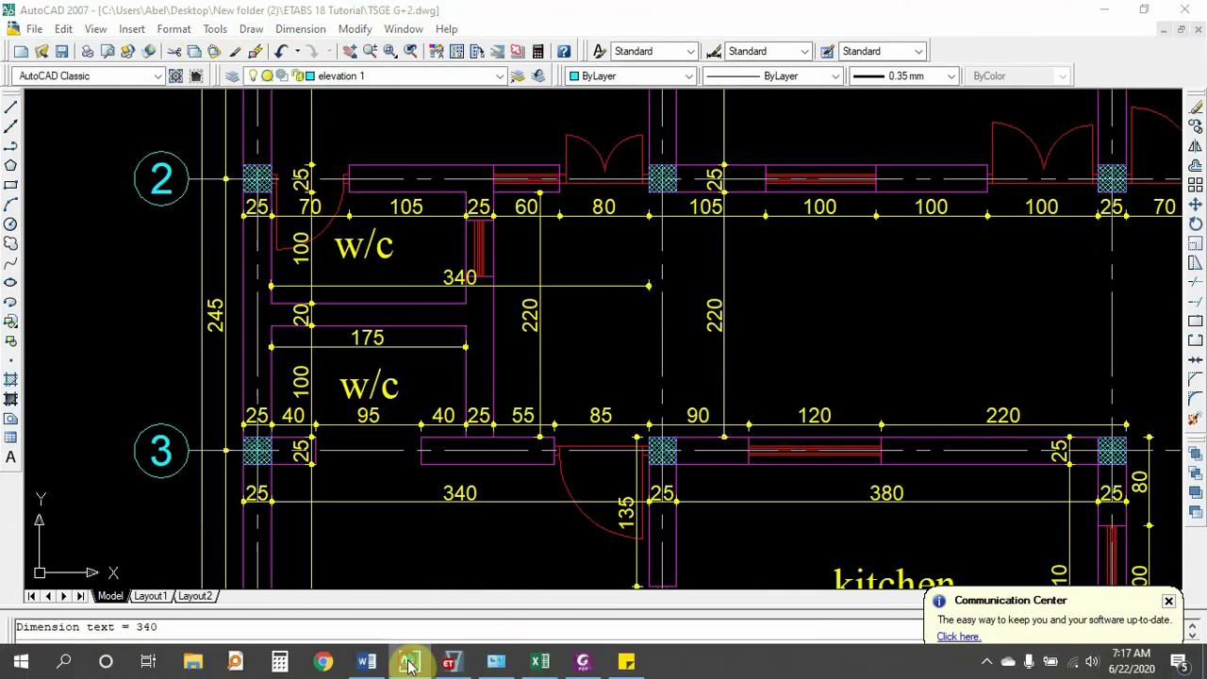
- Return to the Excel sheet and enter the slab panel area in cell G6 as =3.4*2.2
left_click(408, 662)
left_click(463, 322)
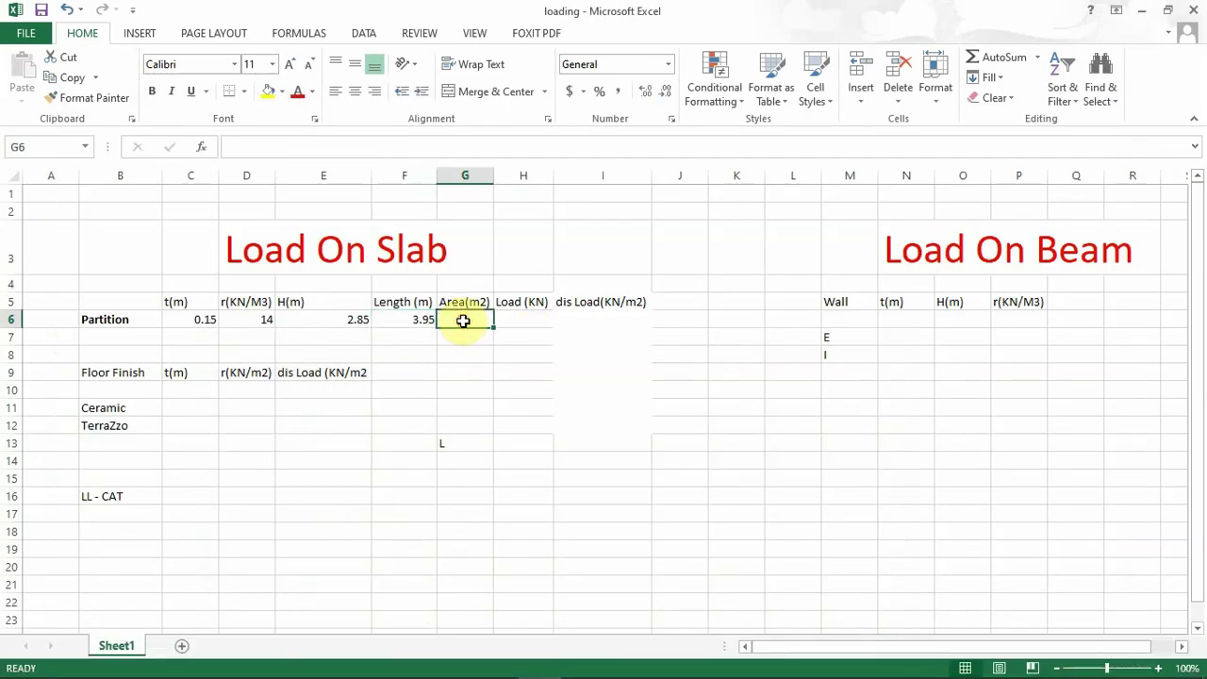
type("=")
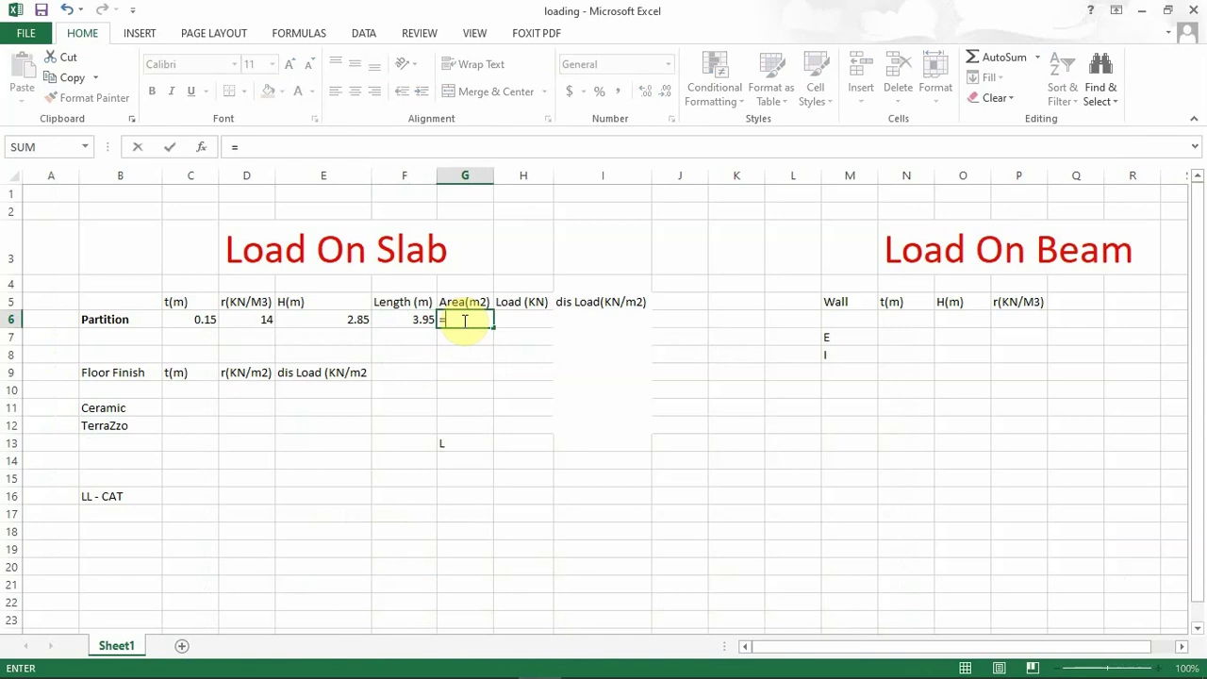
type("3.4*2.2")
key("Return")
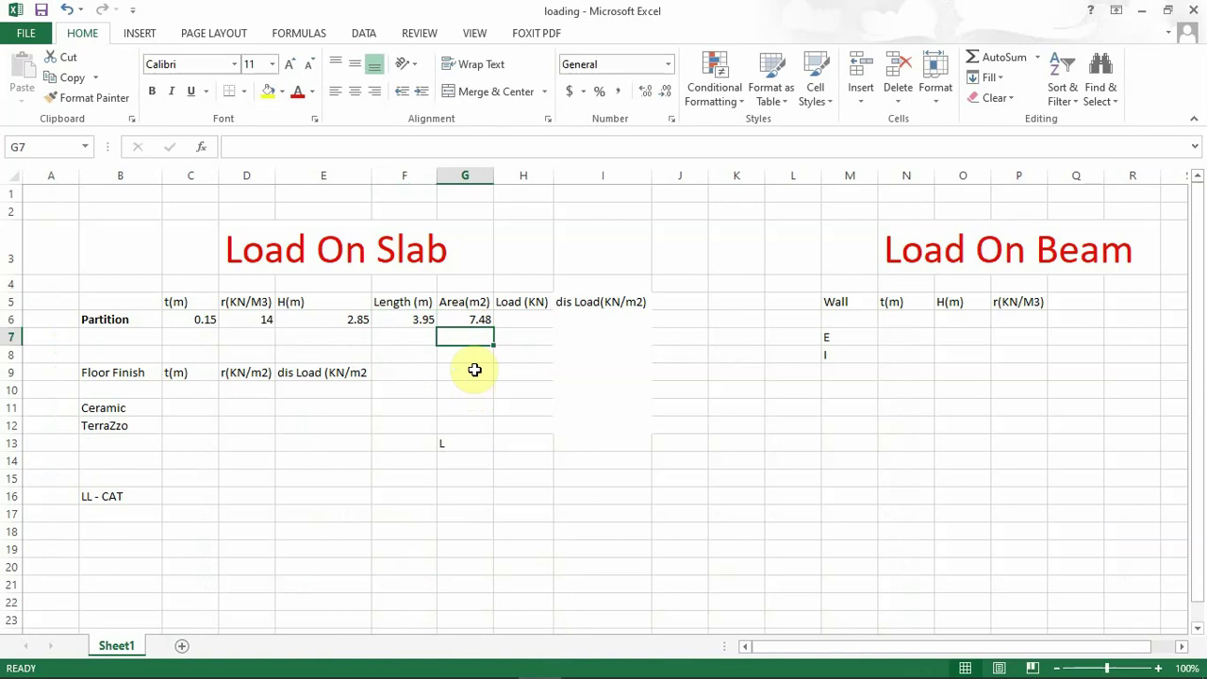
left_click(476, 319)
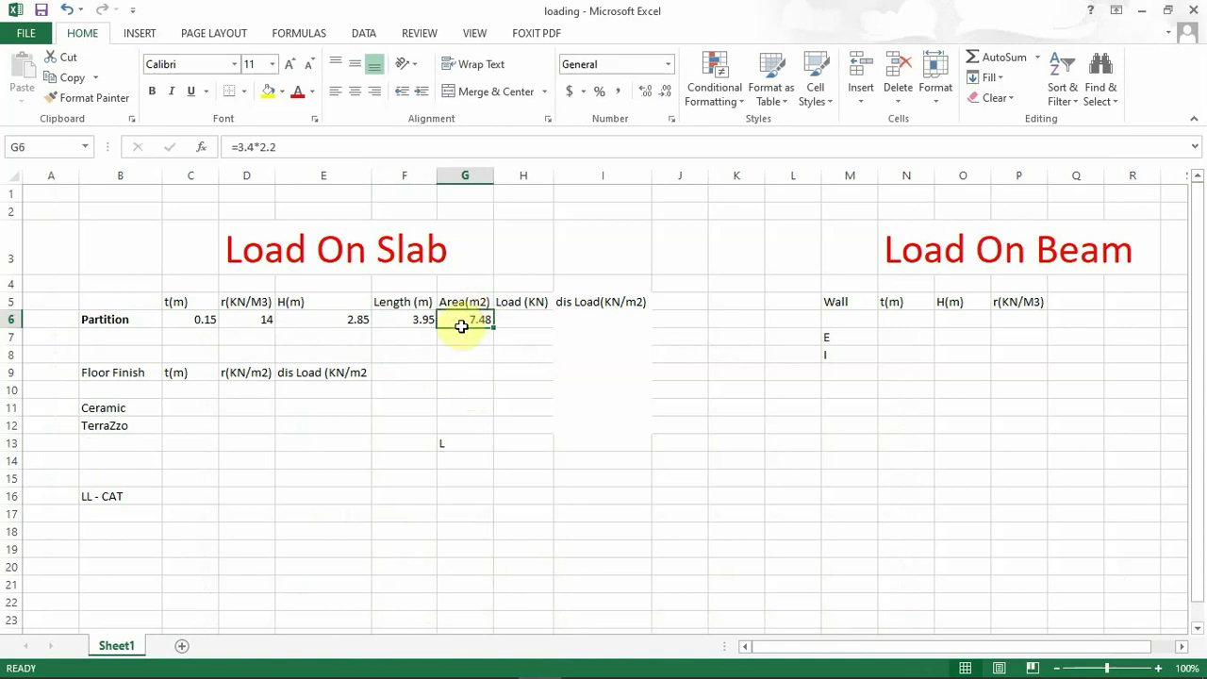
left_click(418, 318)
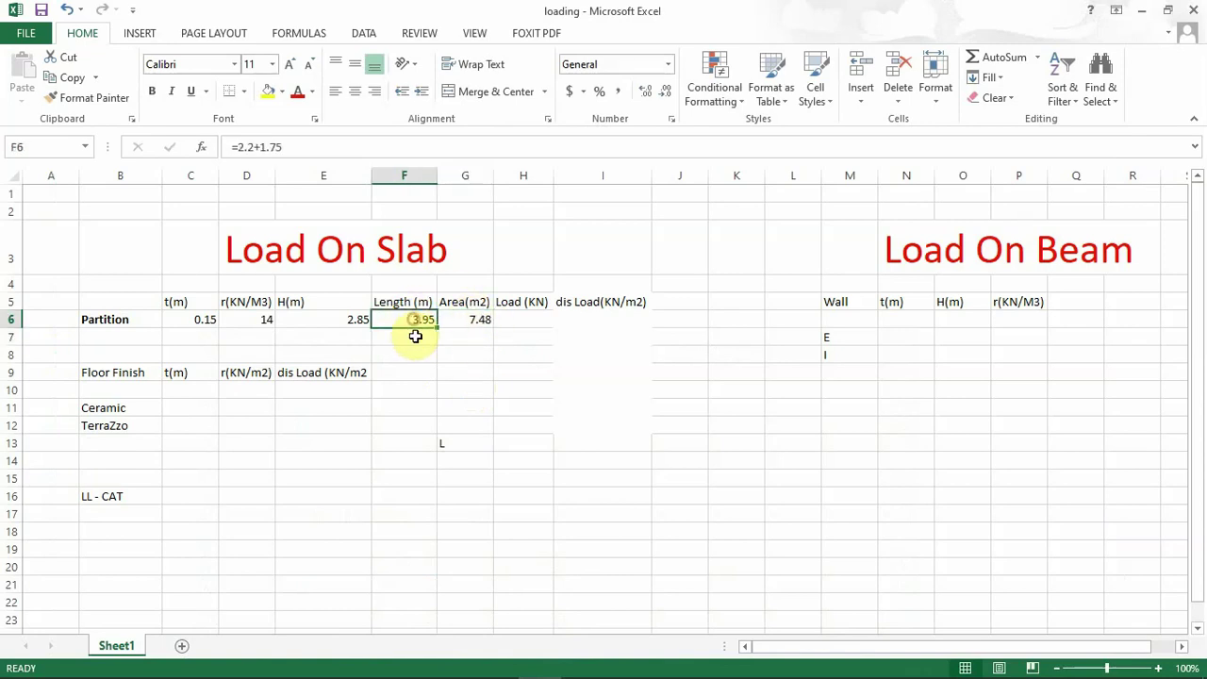
left_click(471, 319)
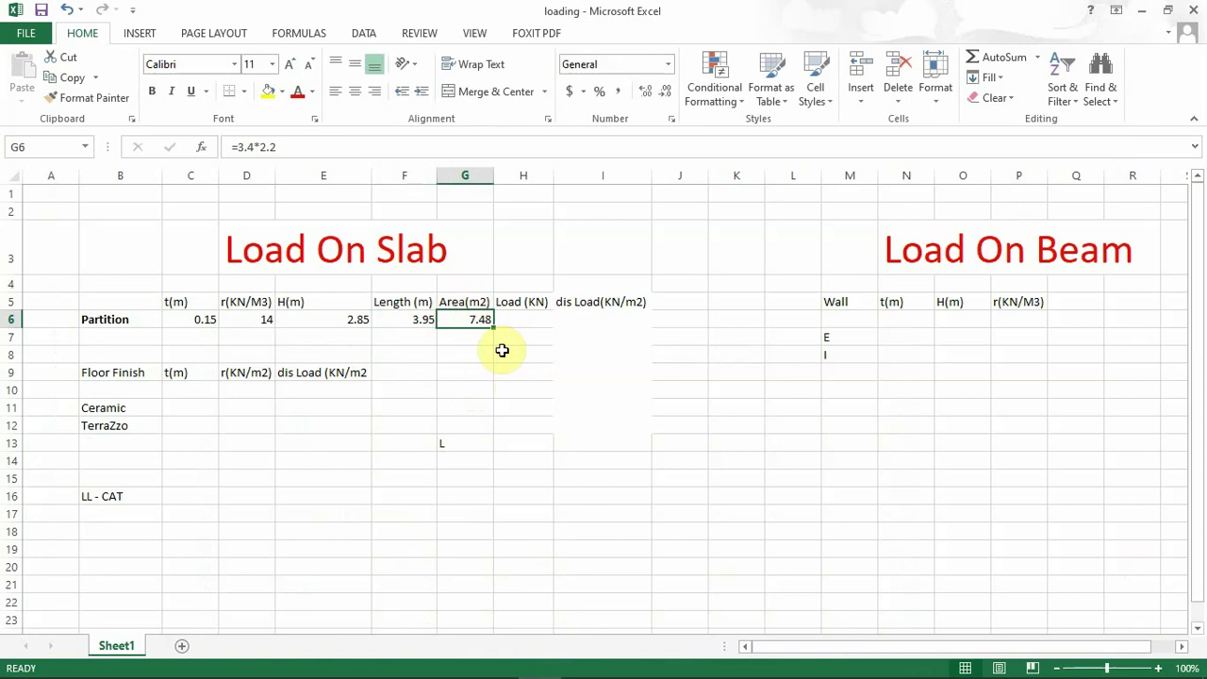
- Enter the partition load in cell H6 as =C6*D6*E6*F6 and fill the cell with yellow
left_click(513, 320)
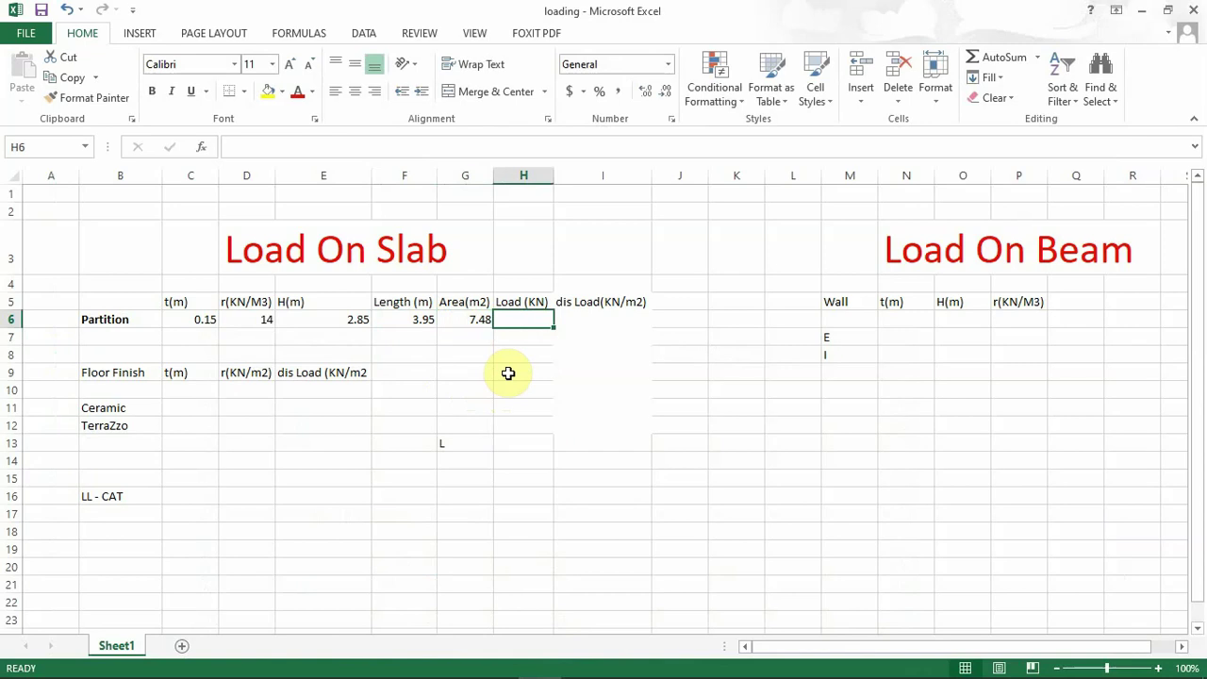
type("=")
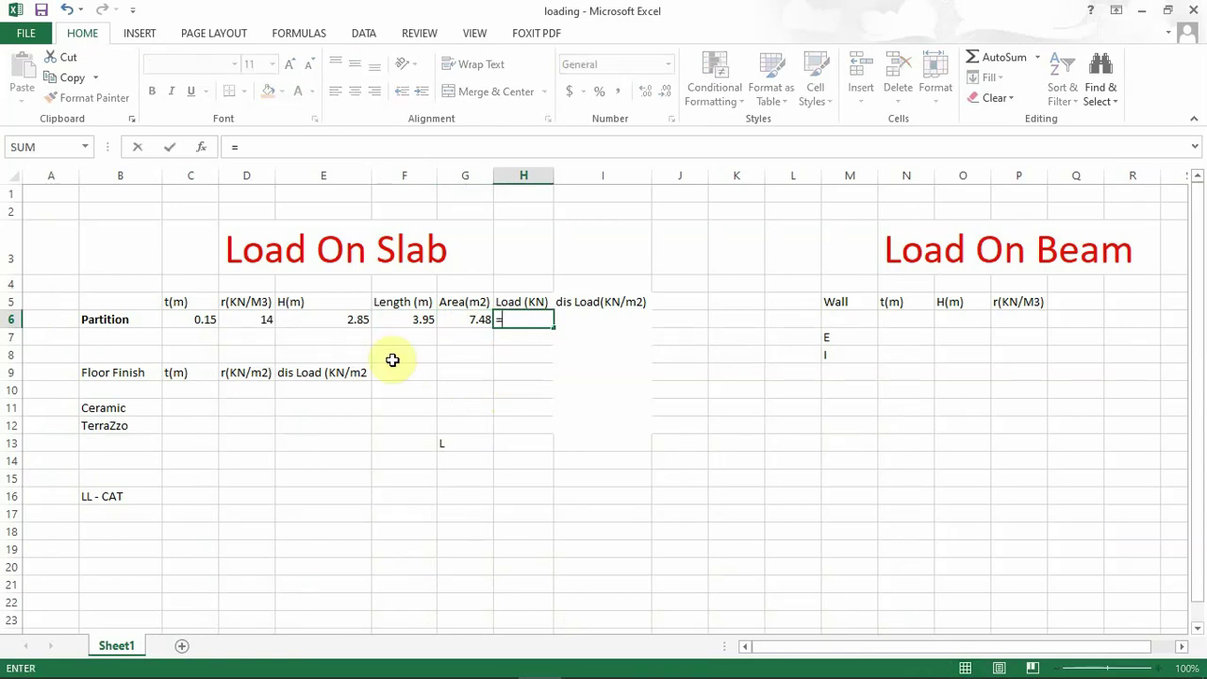
left_click(204, 319)
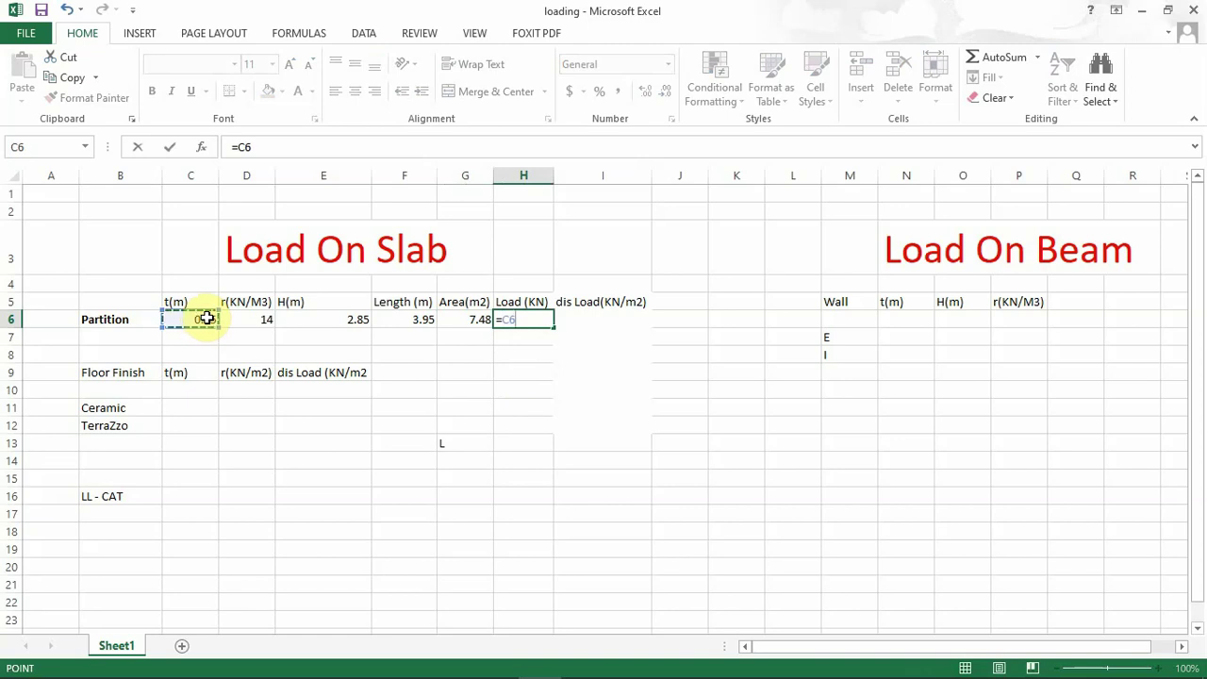
type("*")
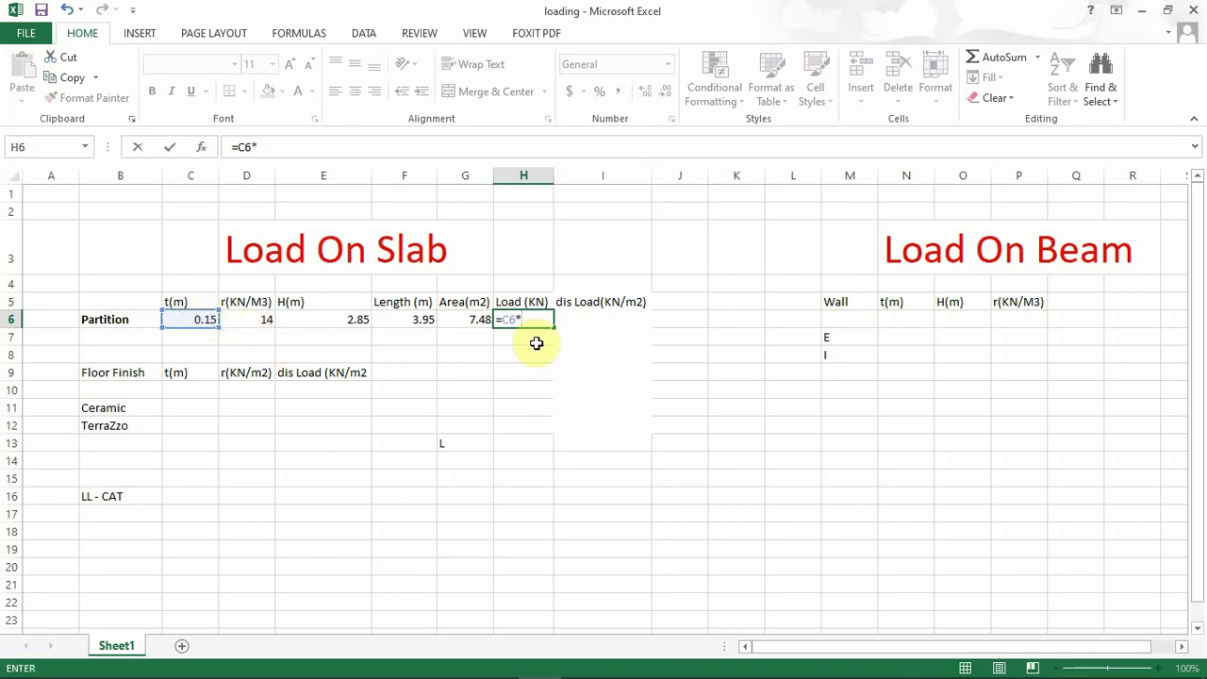
left_click(244, 319)
type("*")
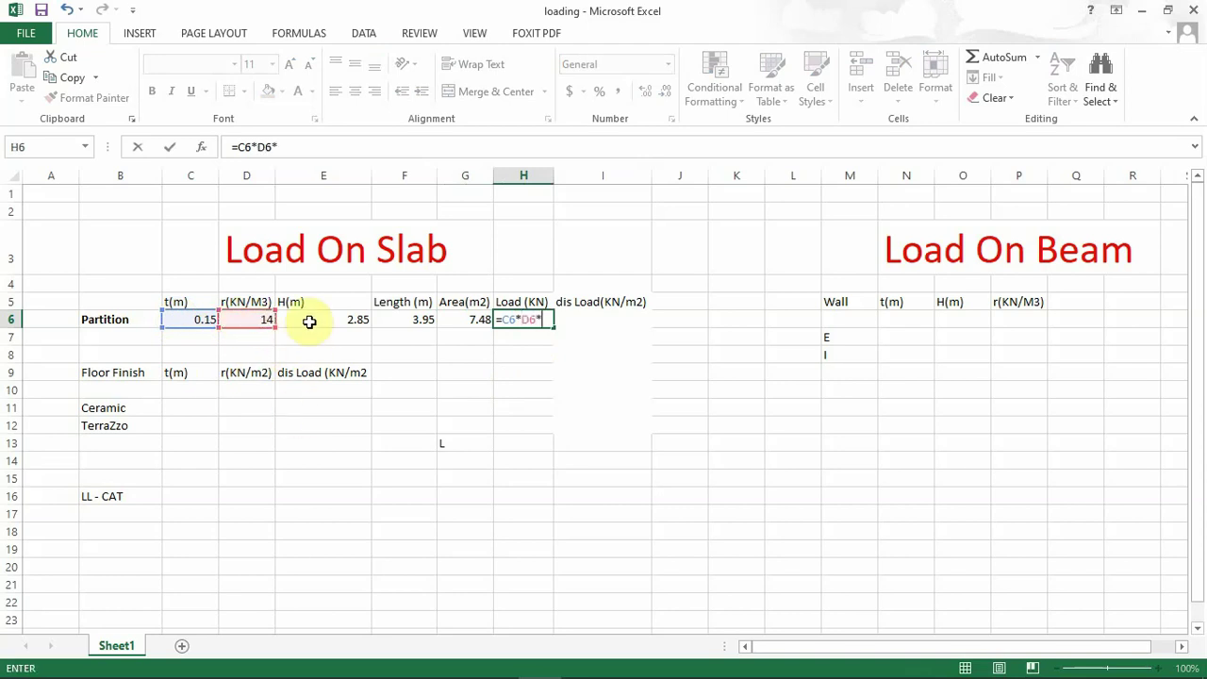
left_click(310, 321)
type("*")
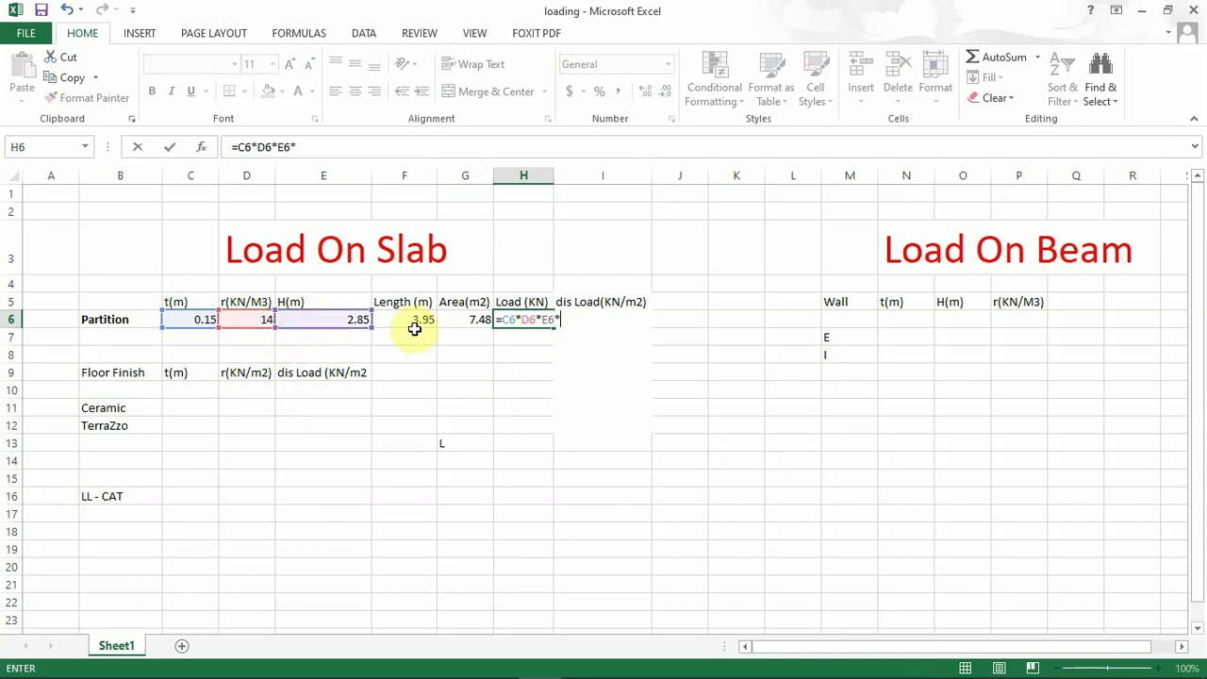
left_click(415, 325)
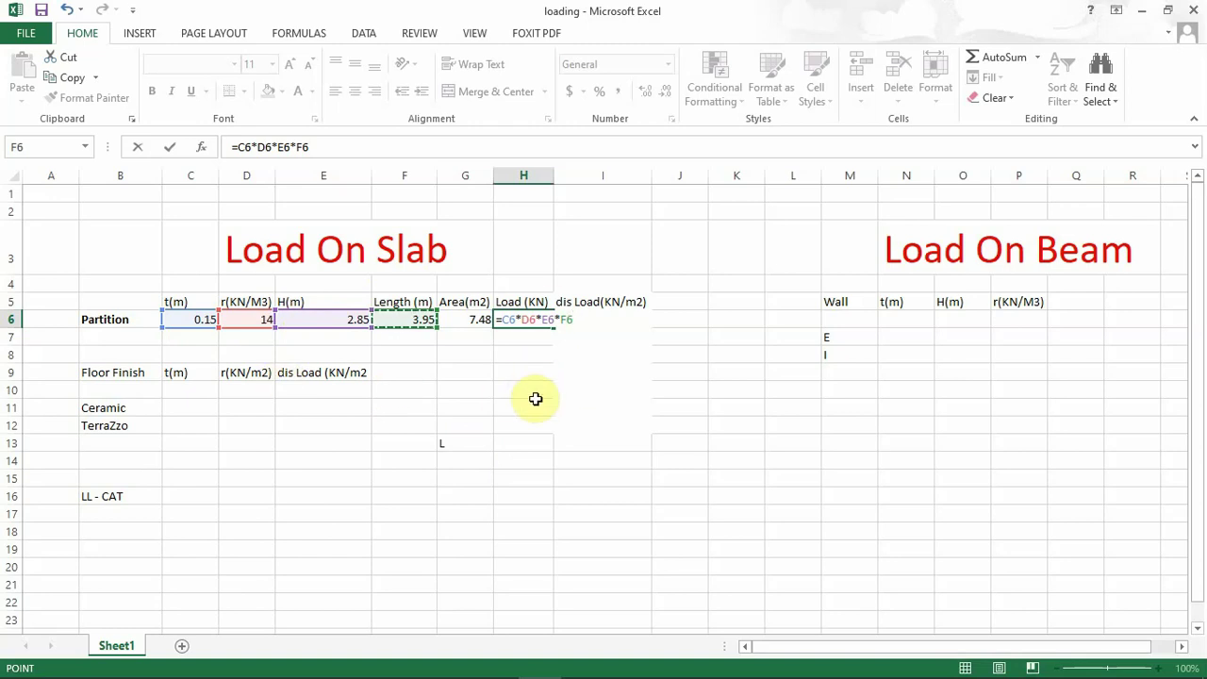
key("Return")
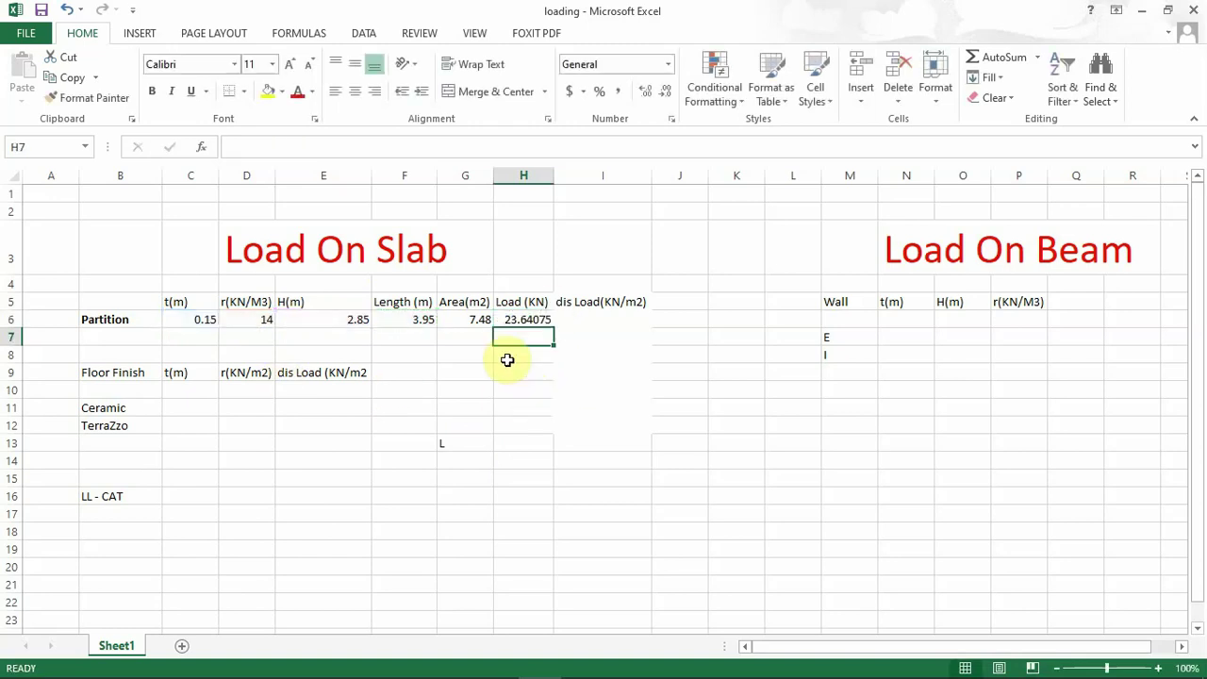
left_click(528, 316)
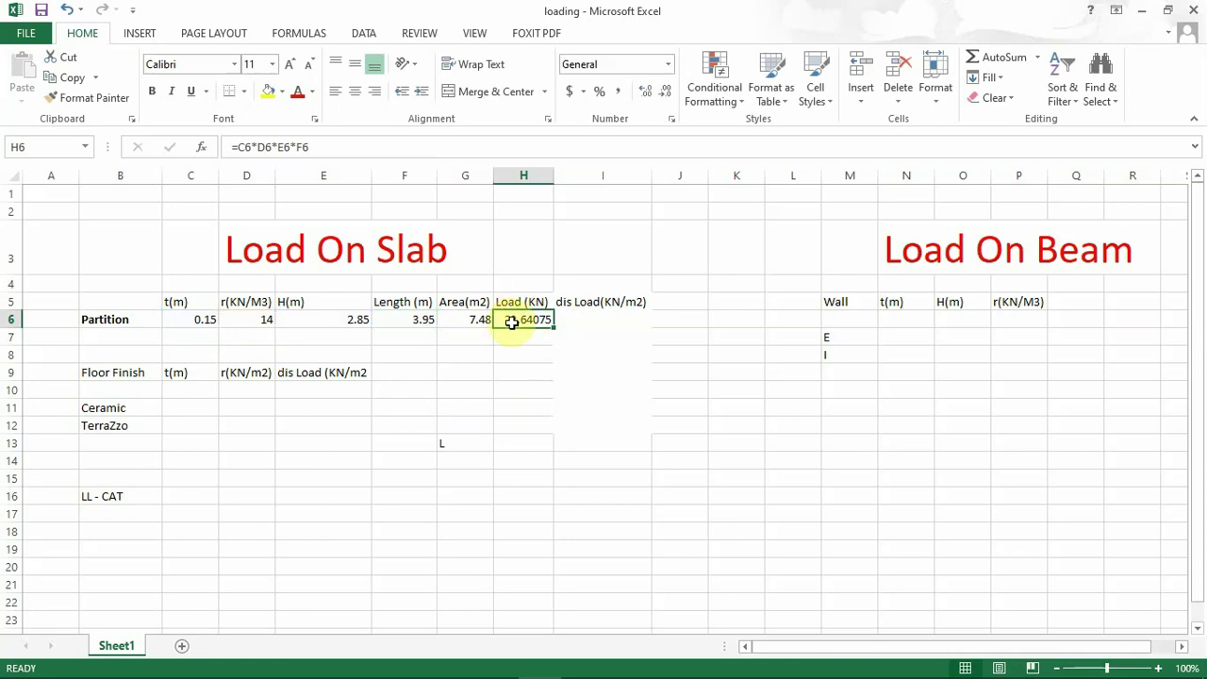
left_click(268, 92)
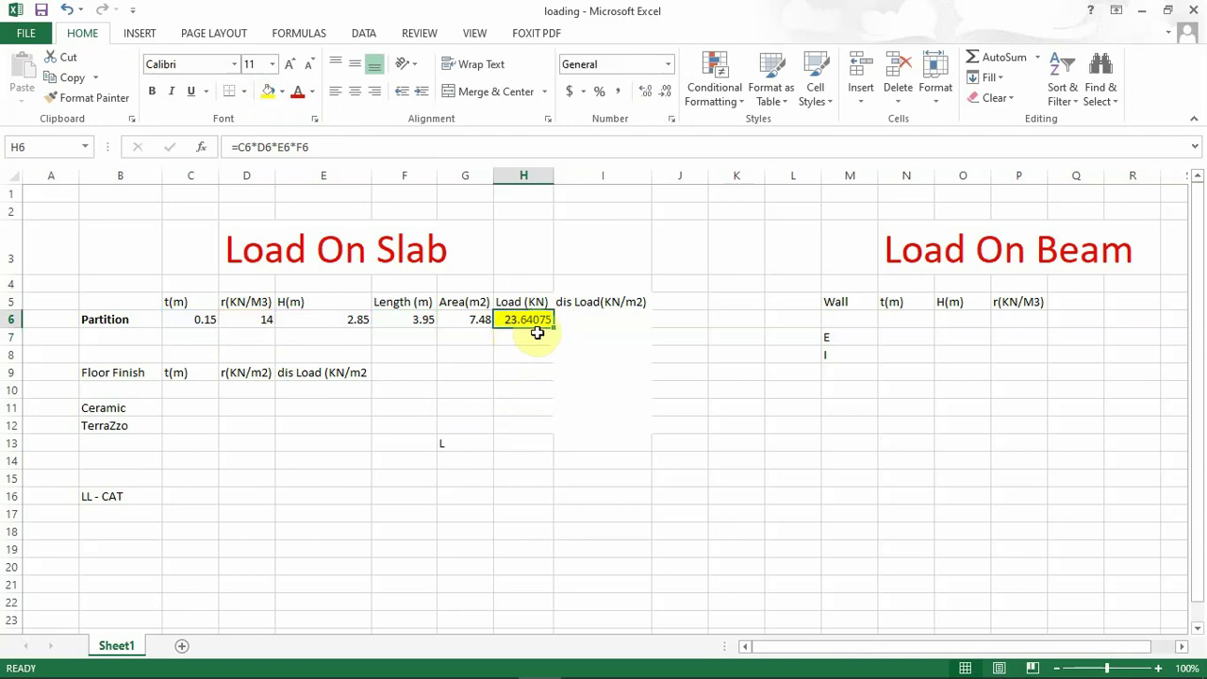
- Enter the partition's distributed load in cell I6 as =H6/G6, dividing the load by the slab panel area
left_click(596, 325)
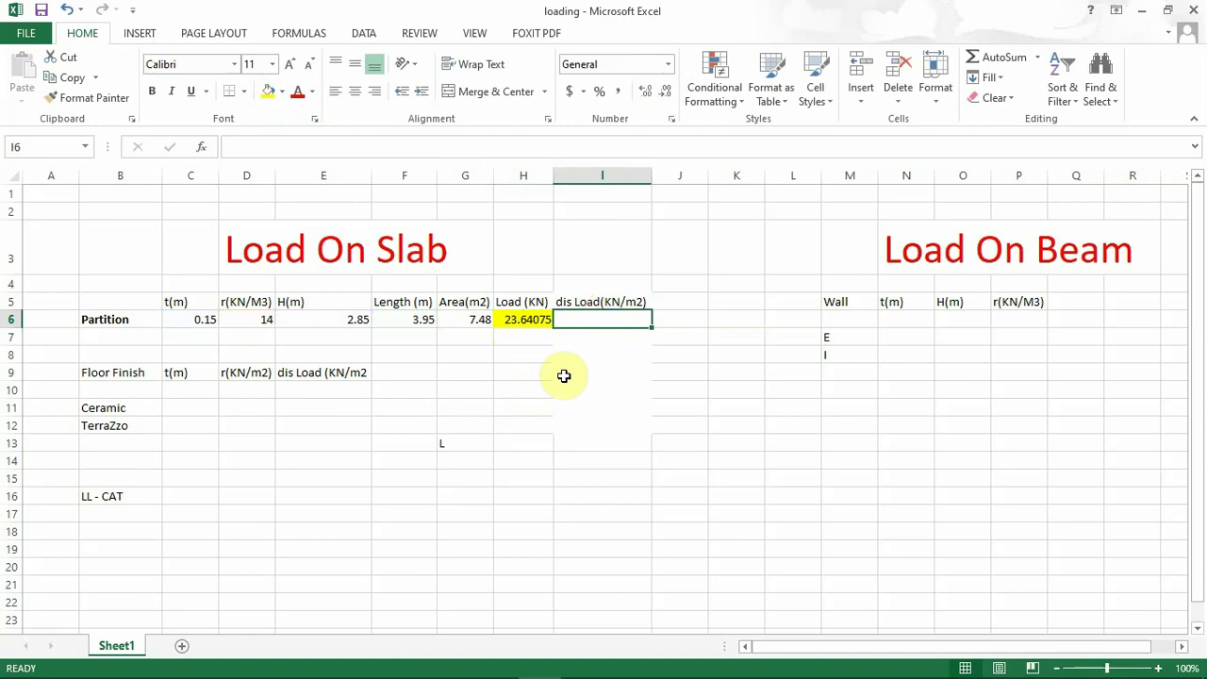
left_click(521, 323)
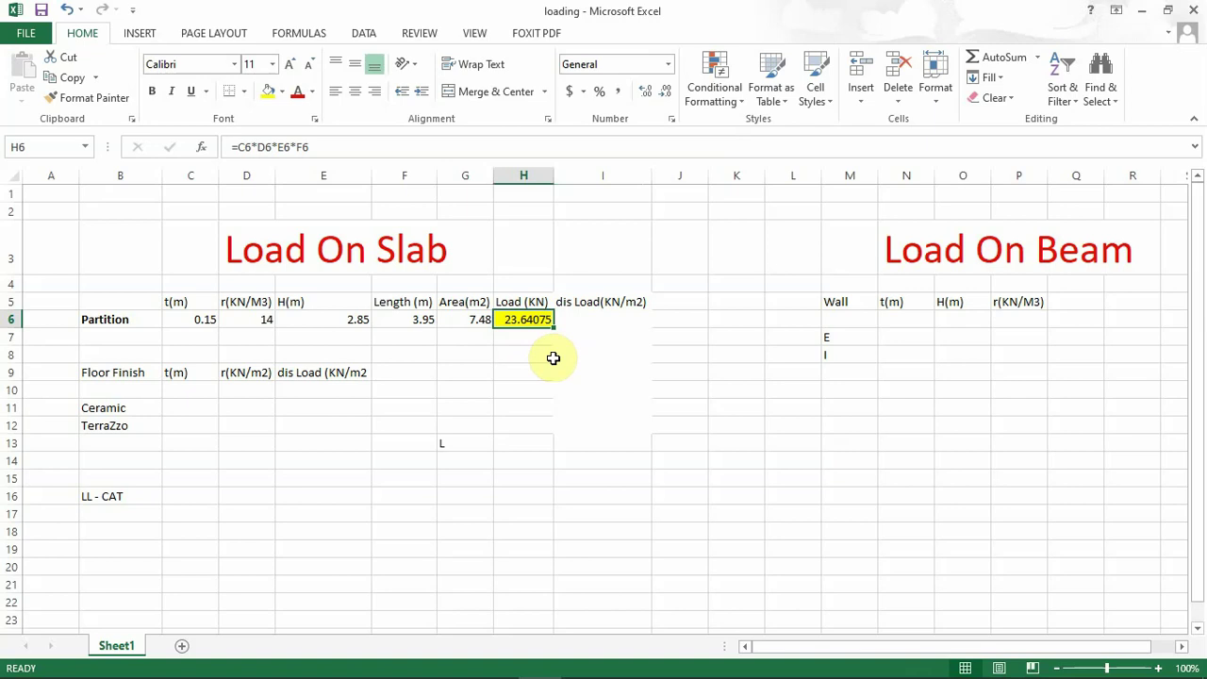
left_click(566, 319)
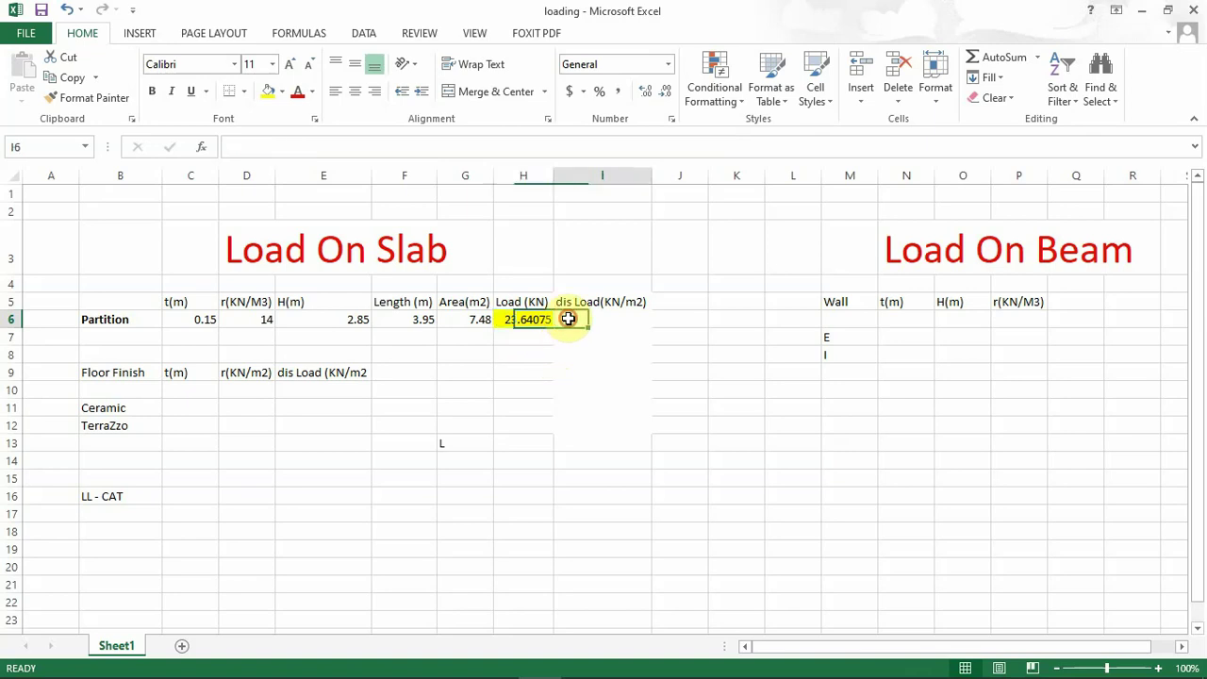
type("=")
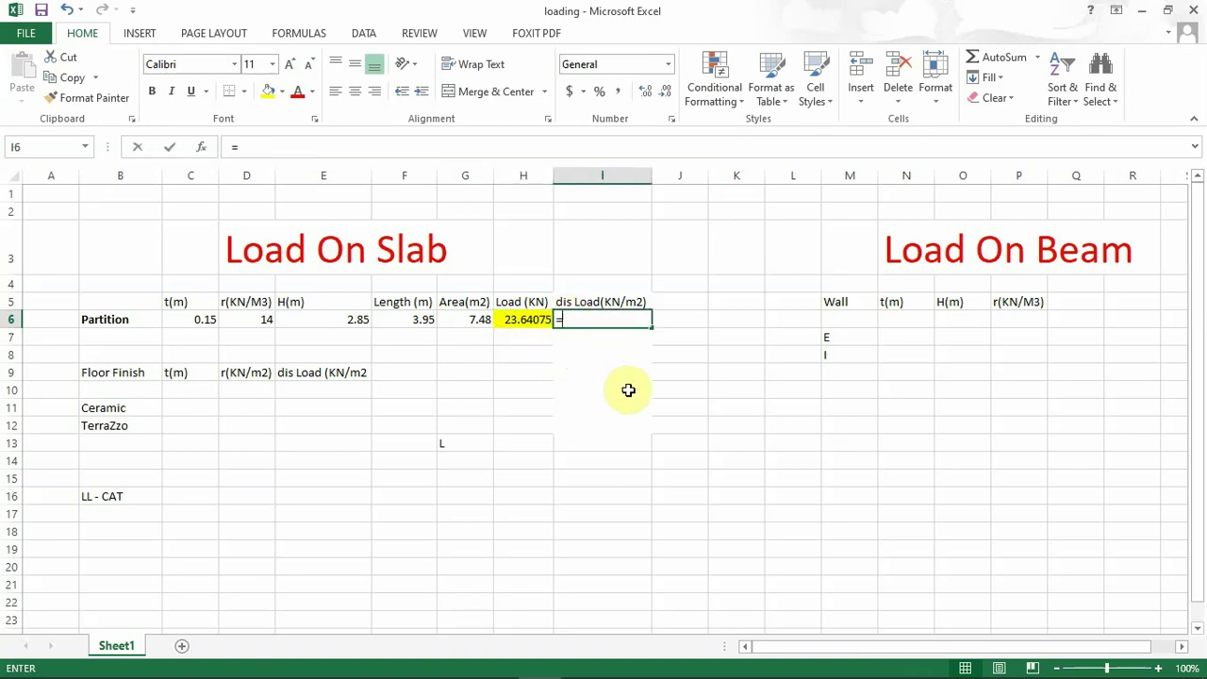
left_click(531, 319)
type("/")
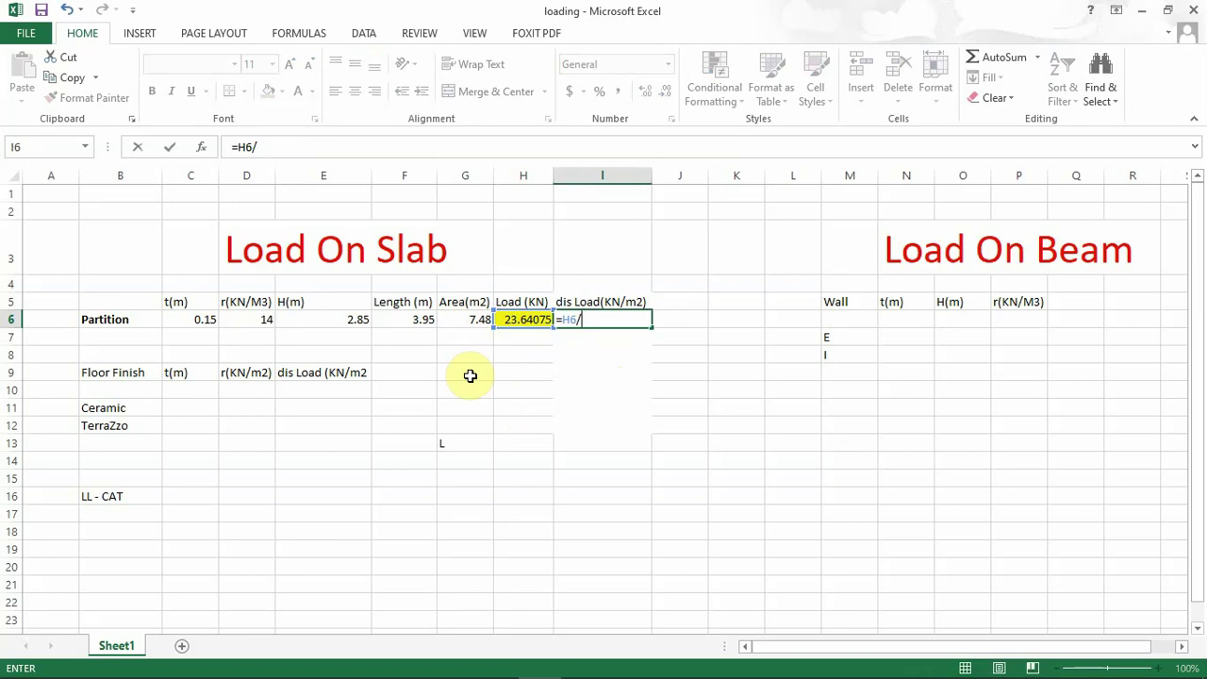
left_click(465, 321)
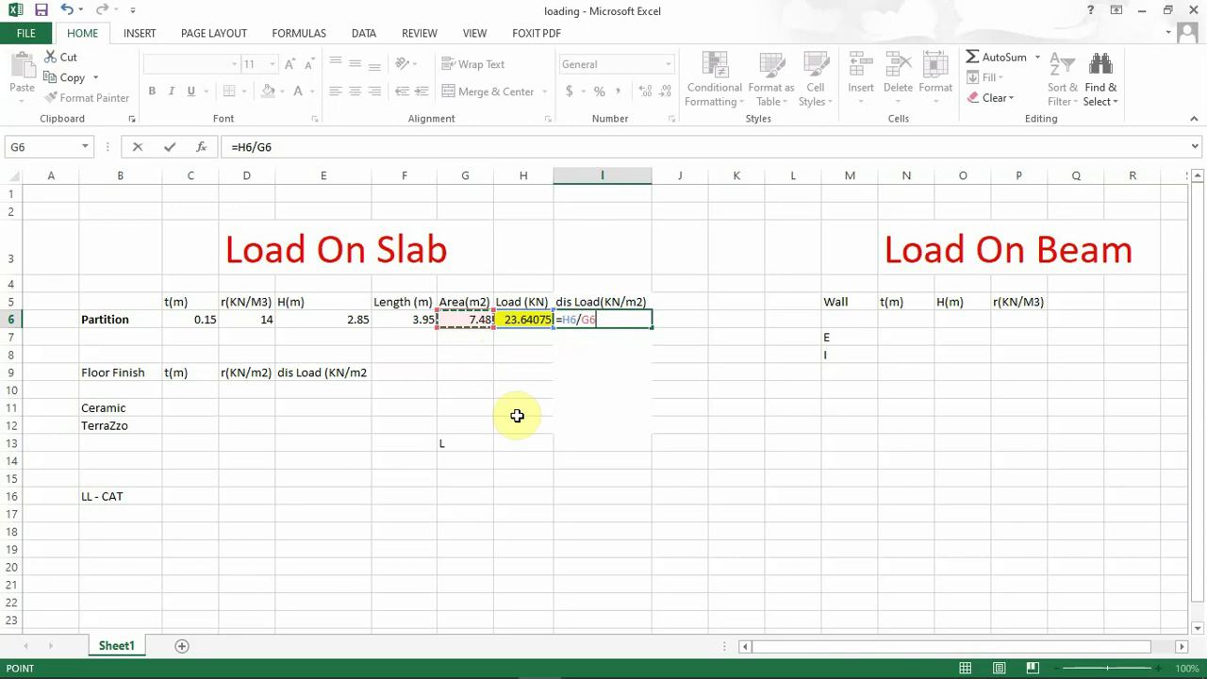
key("Return")
- Fill the partition's distributed load cell I6 with the green theme color
left_click(599, 319)
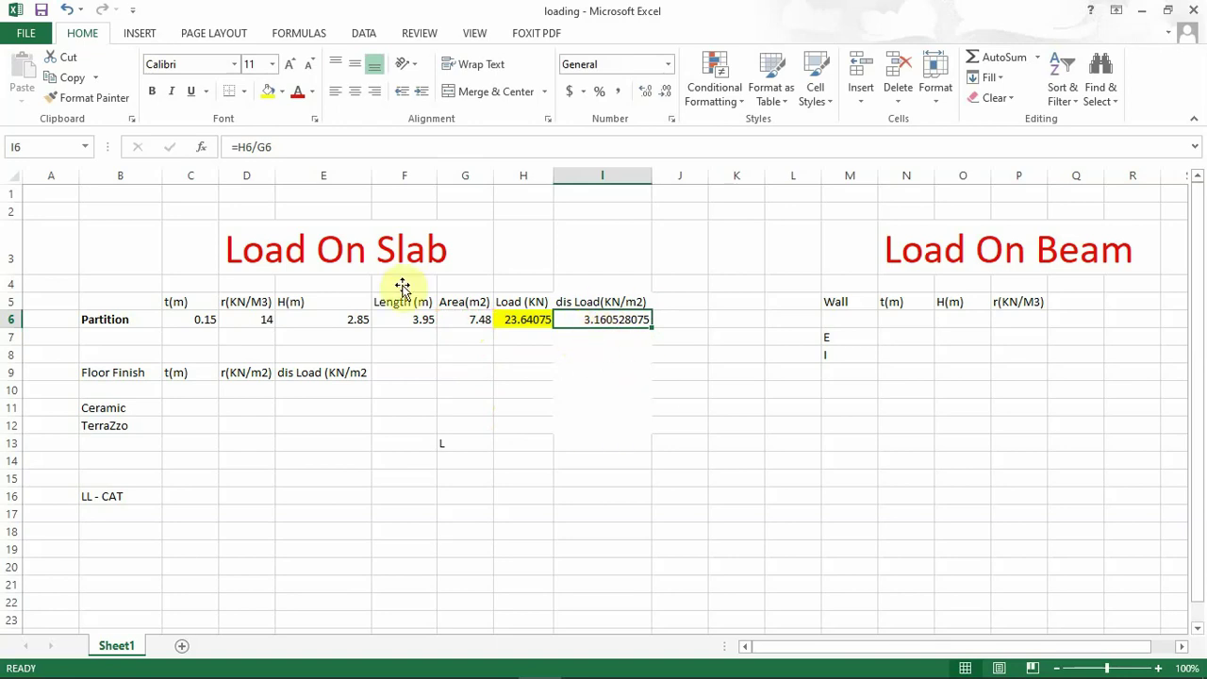
left_click(280, 95)
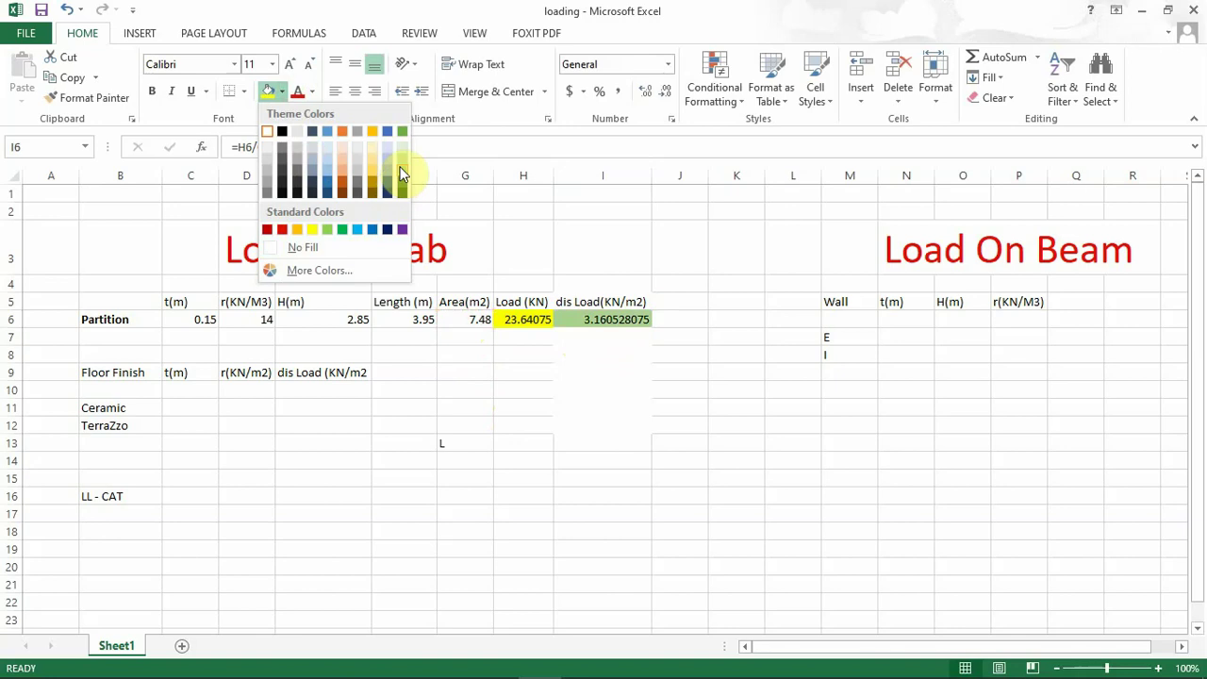
left_click(399, 133)
left_click(584, 422)
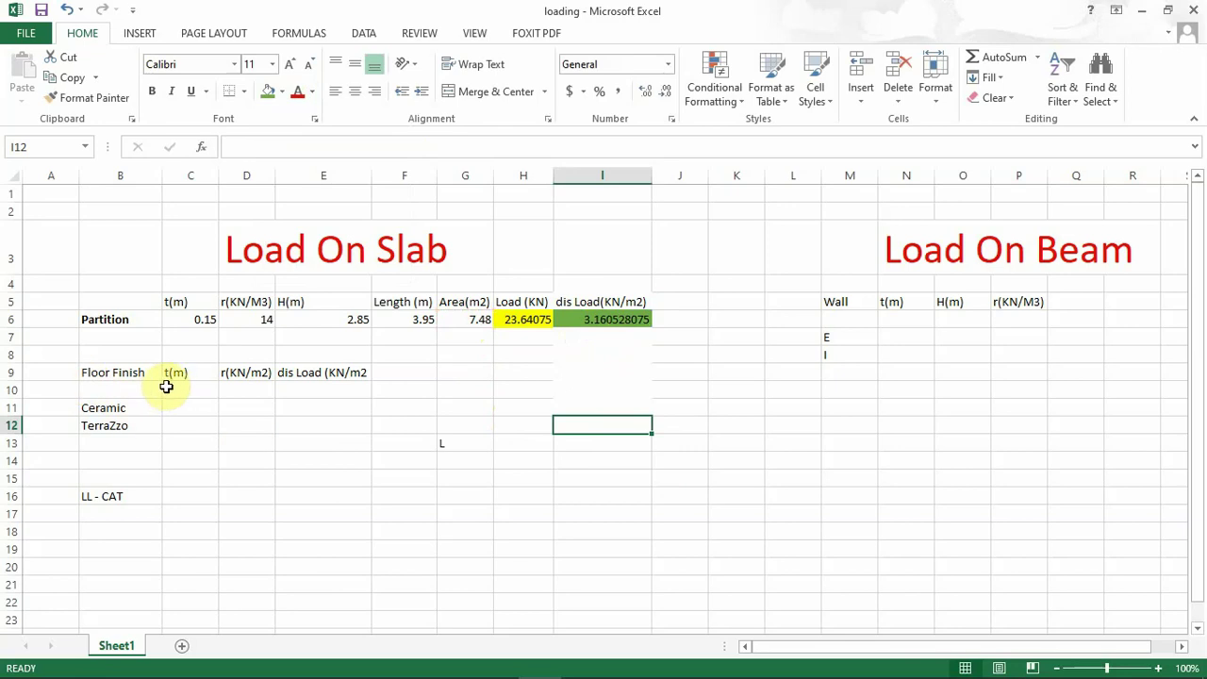
- Enter 0.02 as the TerraZzo floor finish thickness in cell C12
left_click(123, 409)
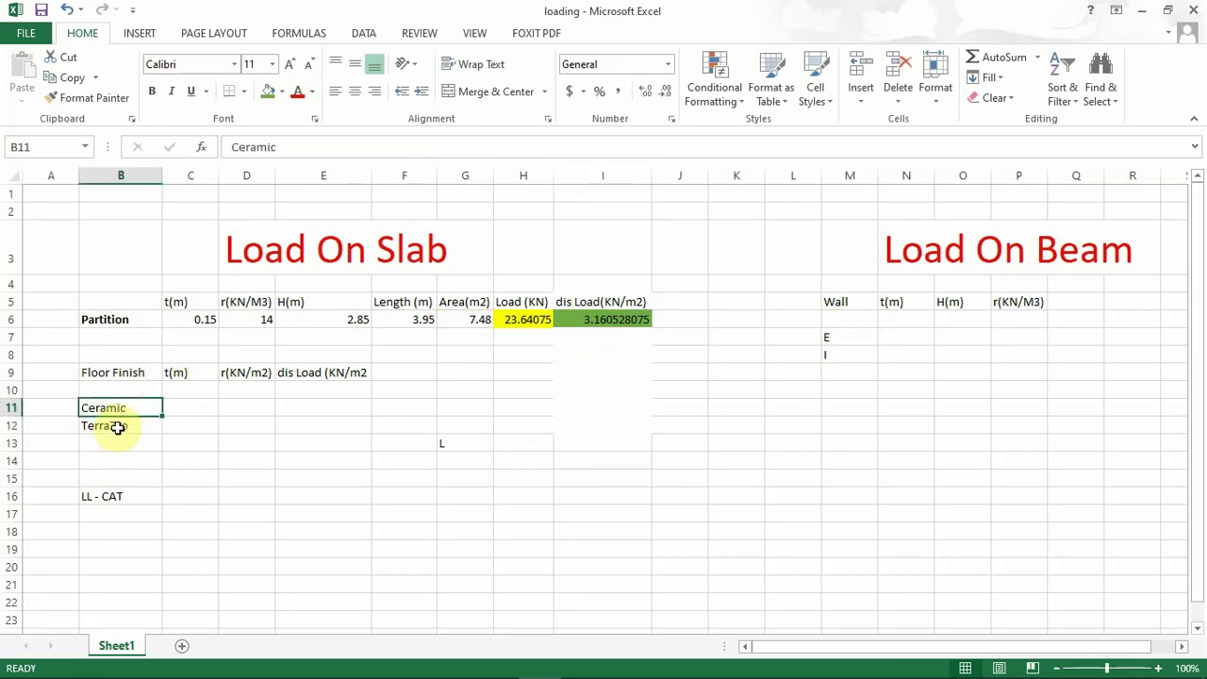
left_click(117, 427)
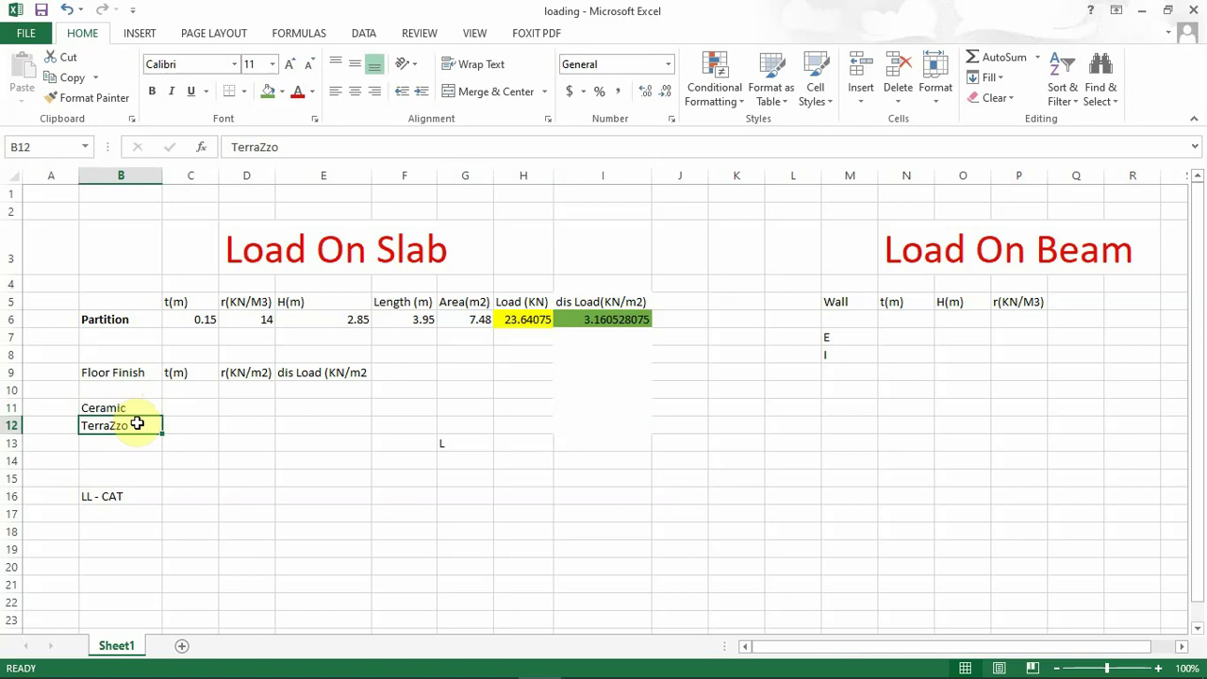
left_click(168, 422)
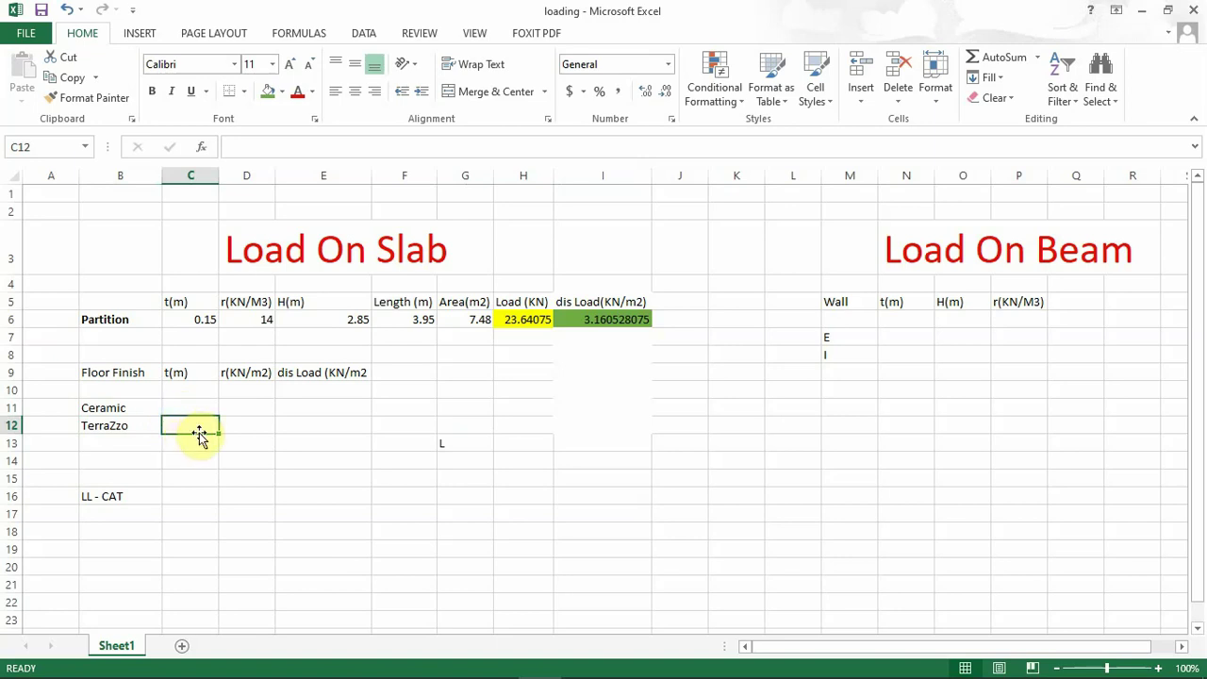
type("0.02")
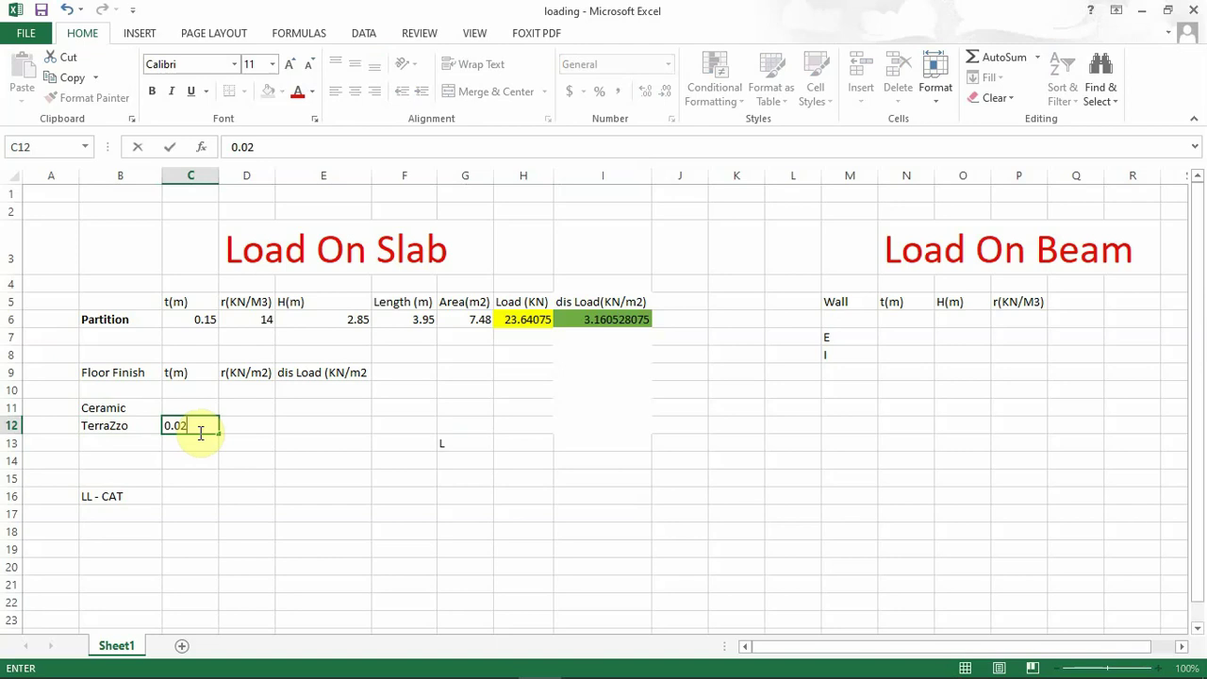
left_click(246, 423)
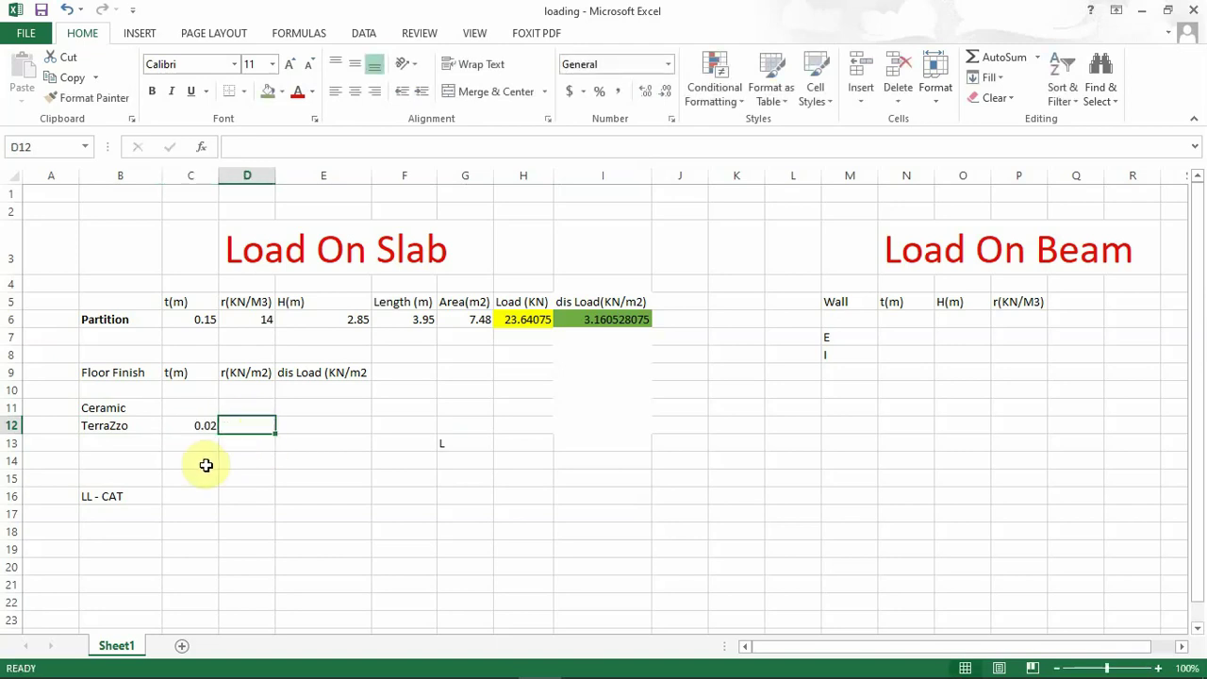
- Switch to ebcs 1 full.pdf in Foxit PhantomPDF, look up the terrazzo paving density in Table 2.8 Flooring and Walling, and return to Excel
mouse_move(368, 671)
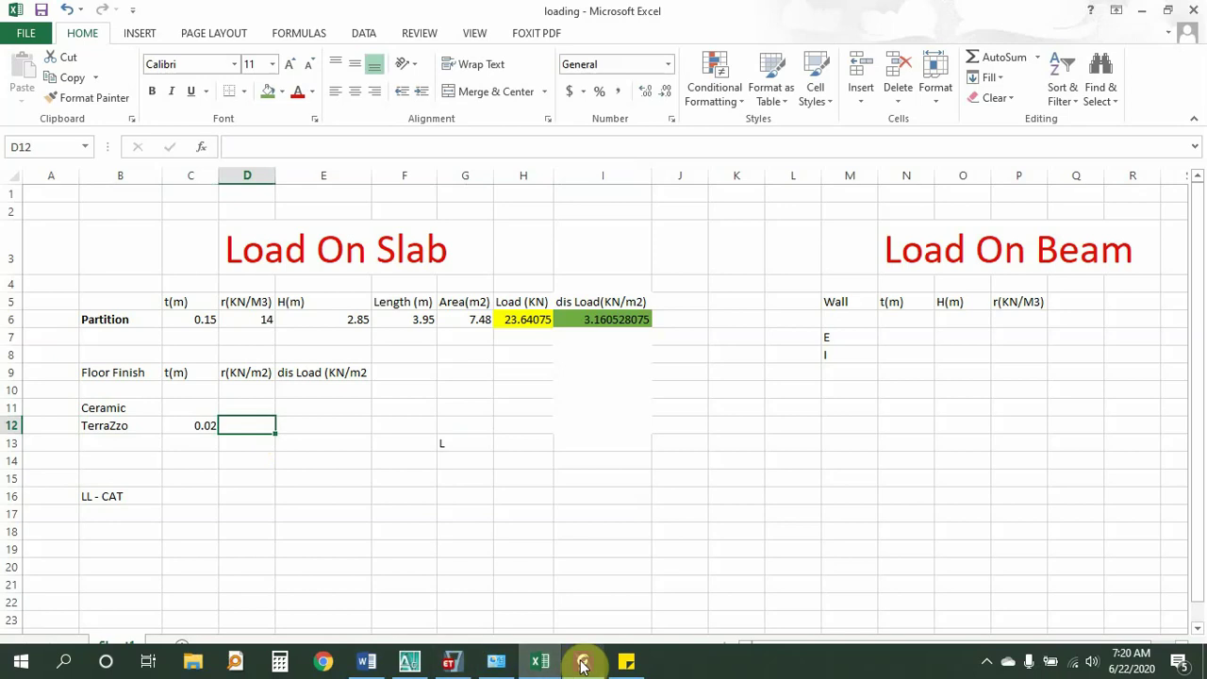
left_click(583, 666)
left_click(202, 148)
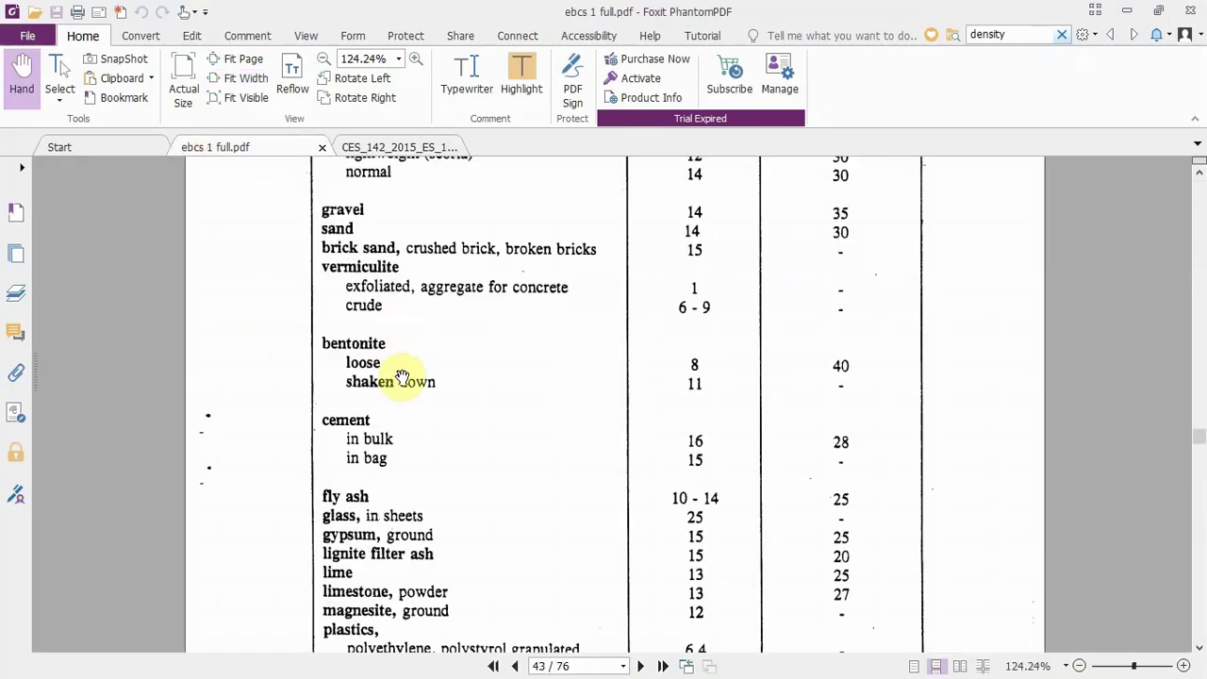
scroll(386, 419, "up", 5)
scroll(406, 434, "down", 6)
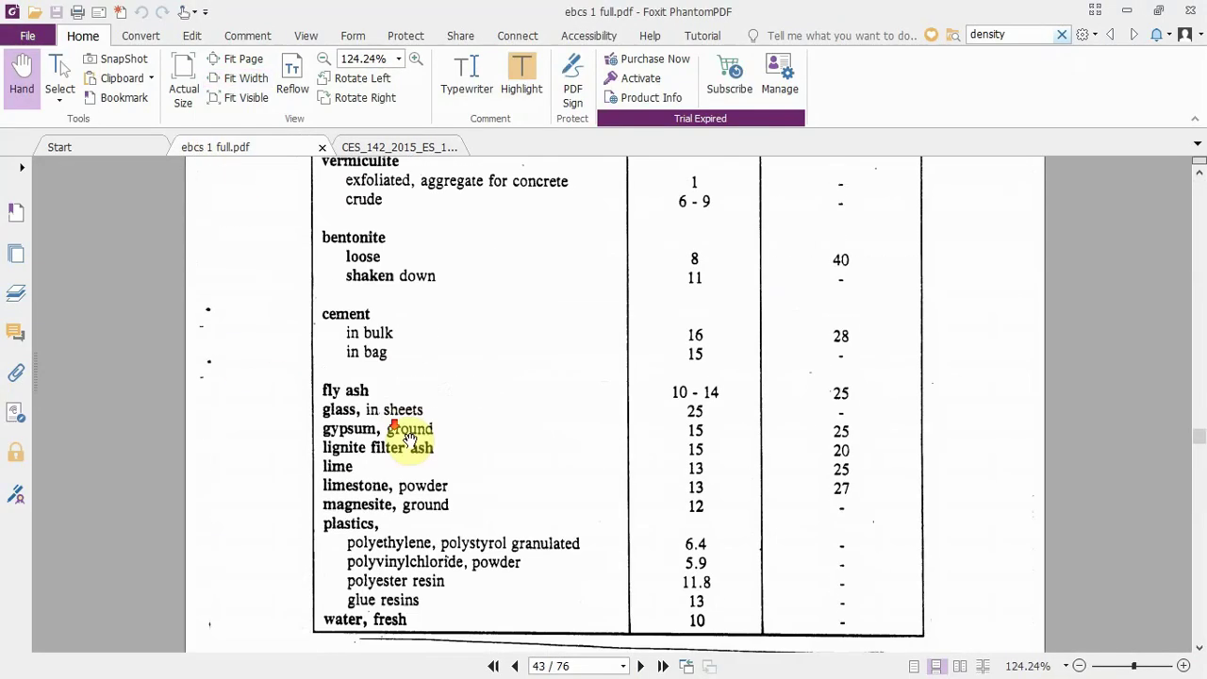
scroll(408, 441, "down", 6)
scroll(409, 450, "up", 1)
scroll(408, 455, "down", 2)
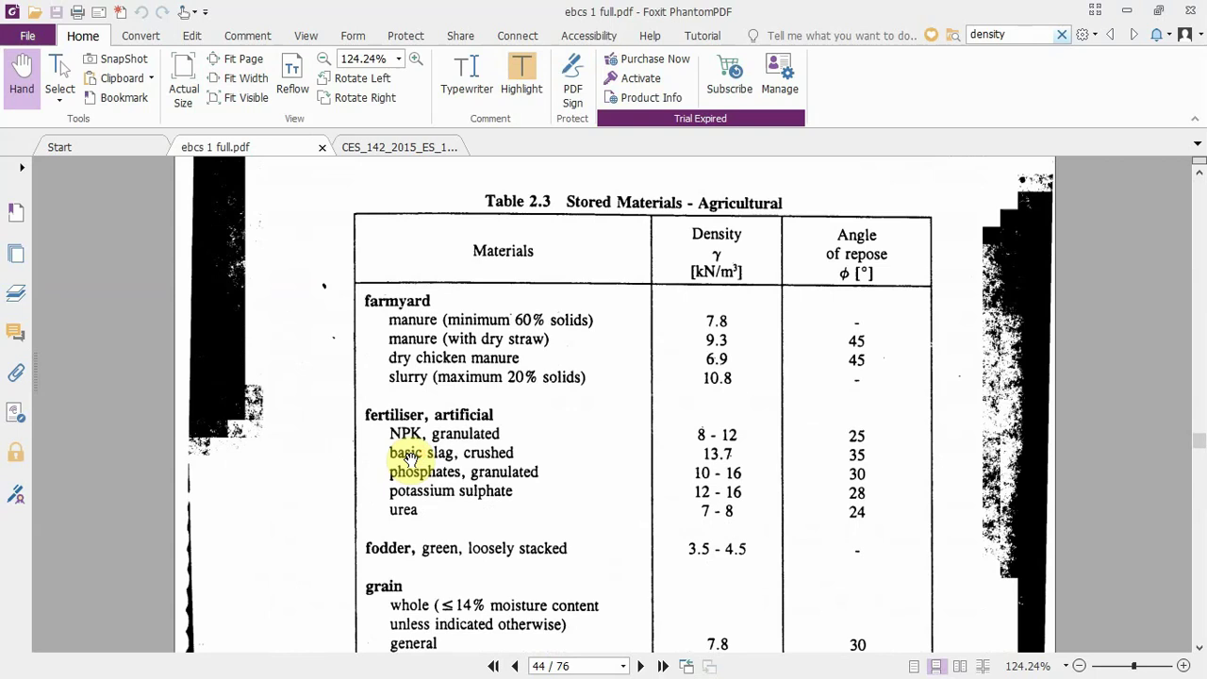
scroll(409, 455, "down", 6)
scroll(407, 459, "down", 8)
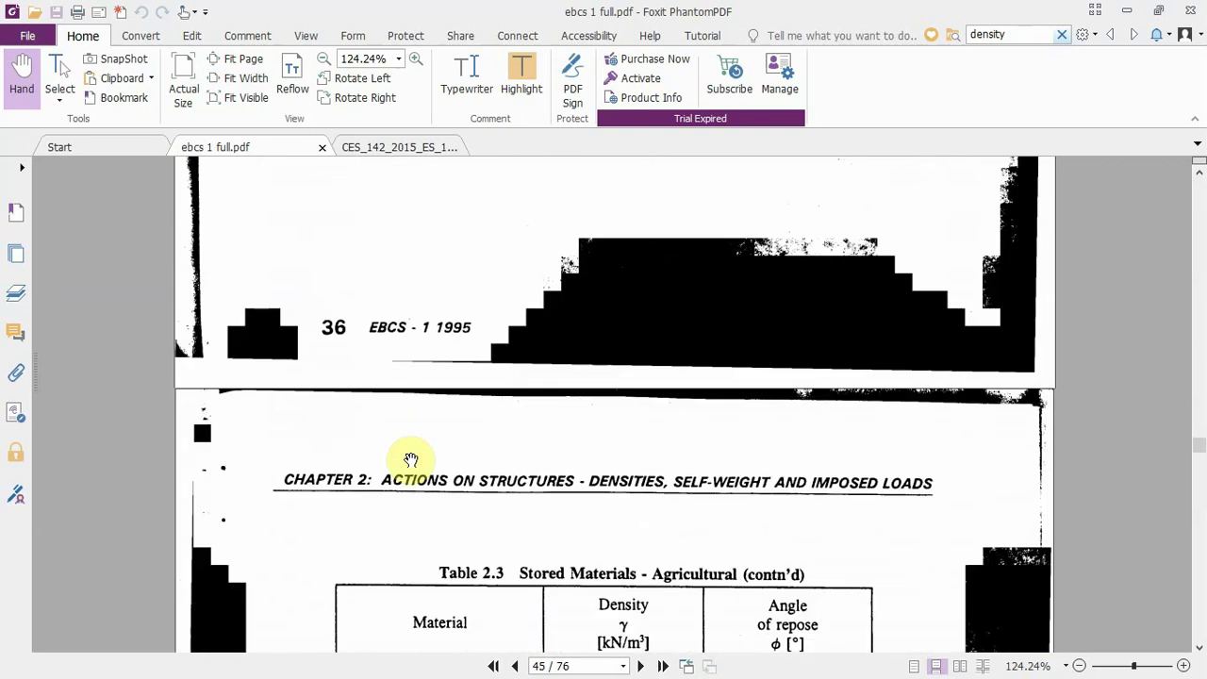
scroll(405, 462, "down", 6)
scroll(324, 452, "down", 1)
scroll(390, 459, "down", 20)
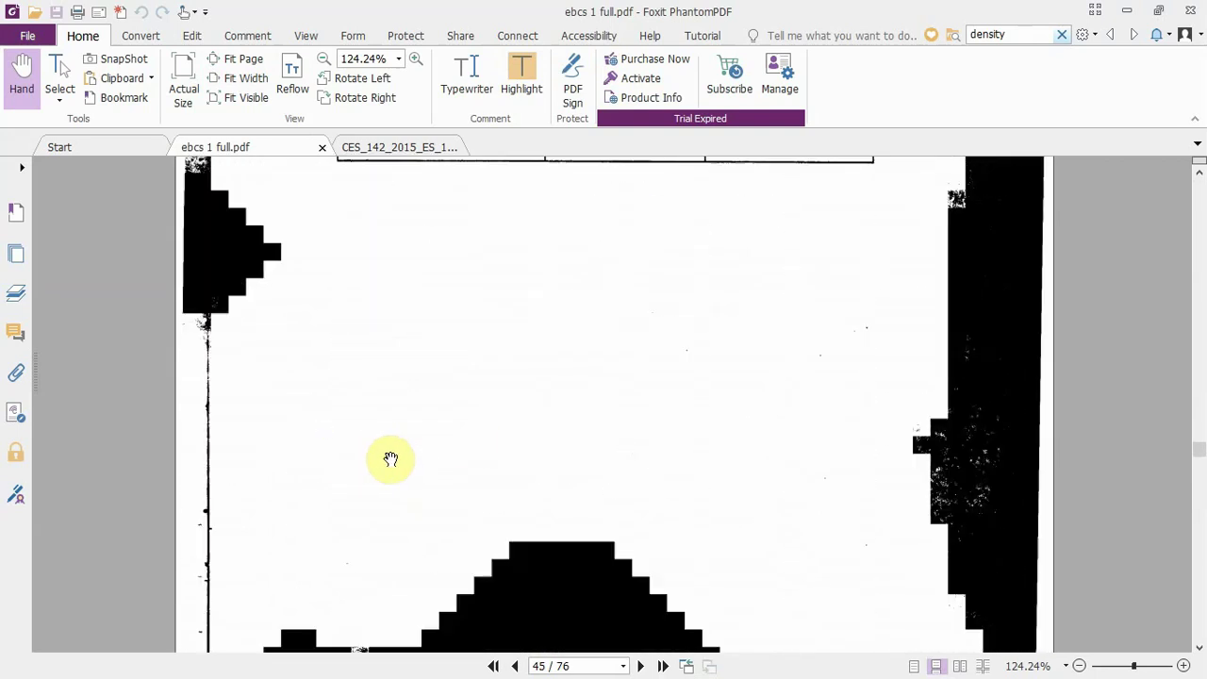
scroll(390, 458, "down", 20)
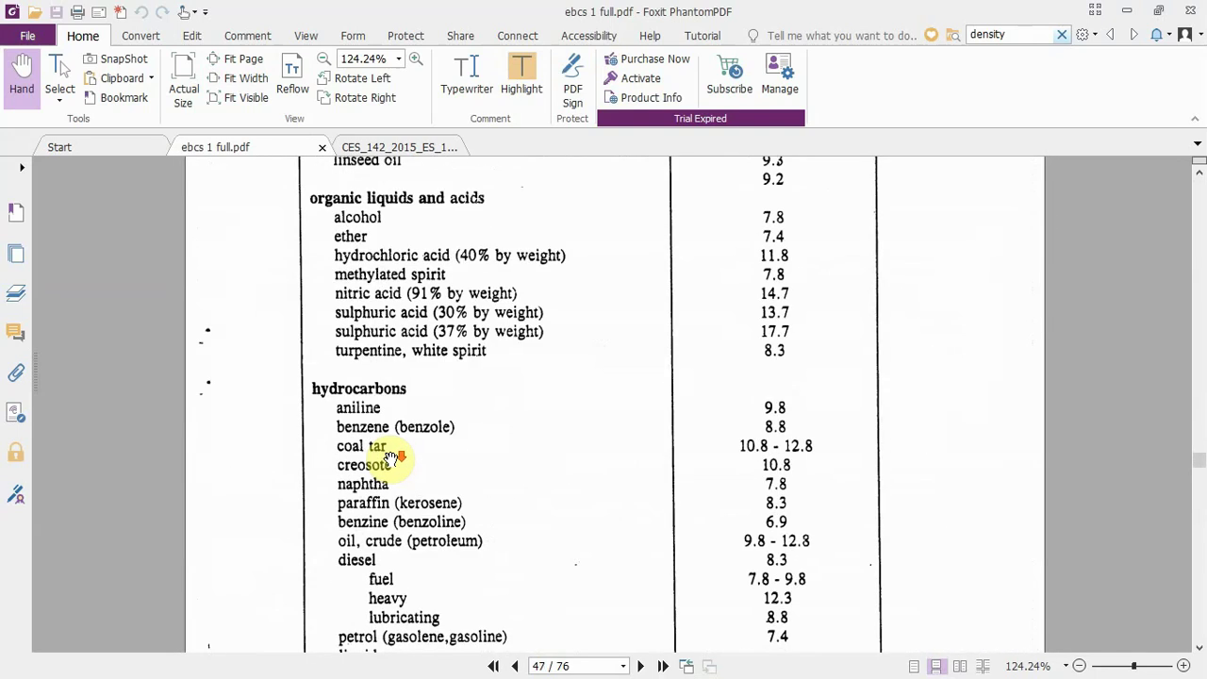
scroll(390, 459, "down", 20)
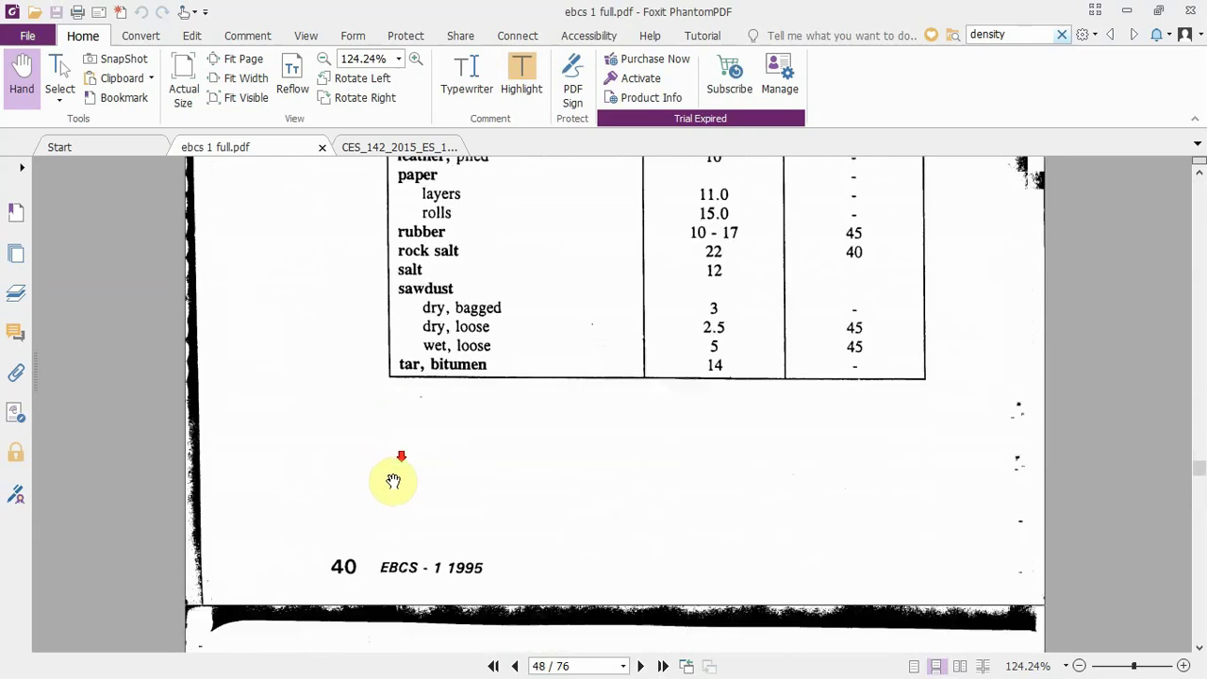
scroll(399, 493, "up", 10)
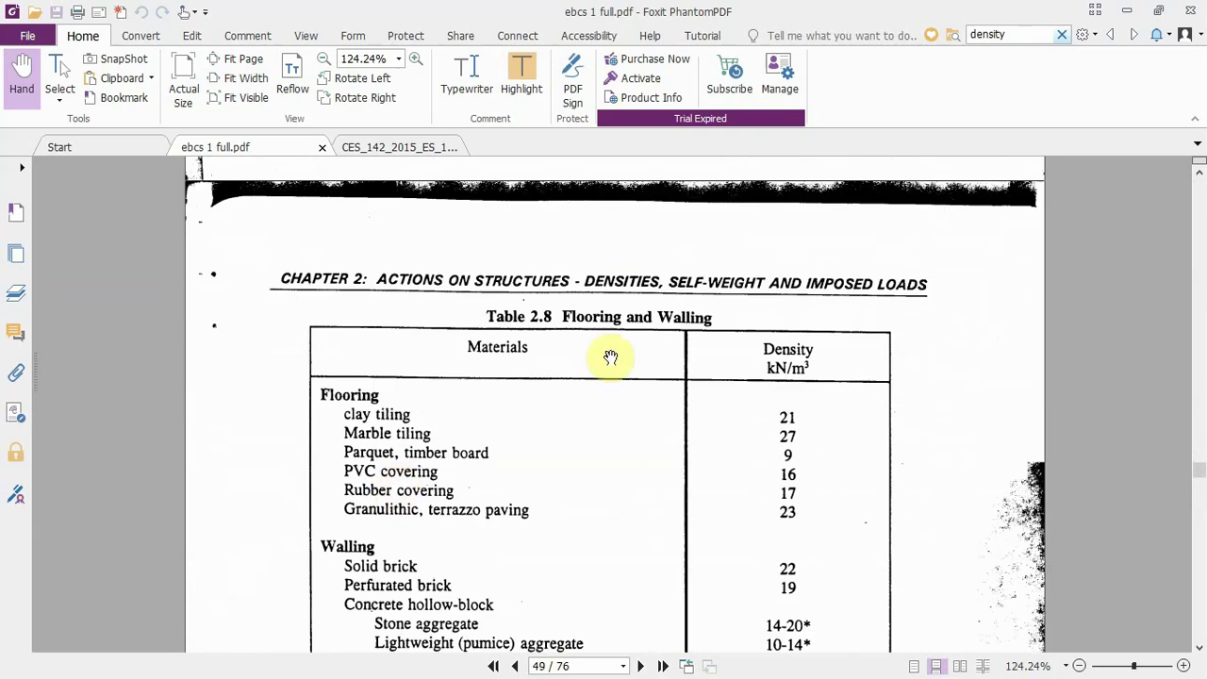
scroll(431, 396, "down", 3)
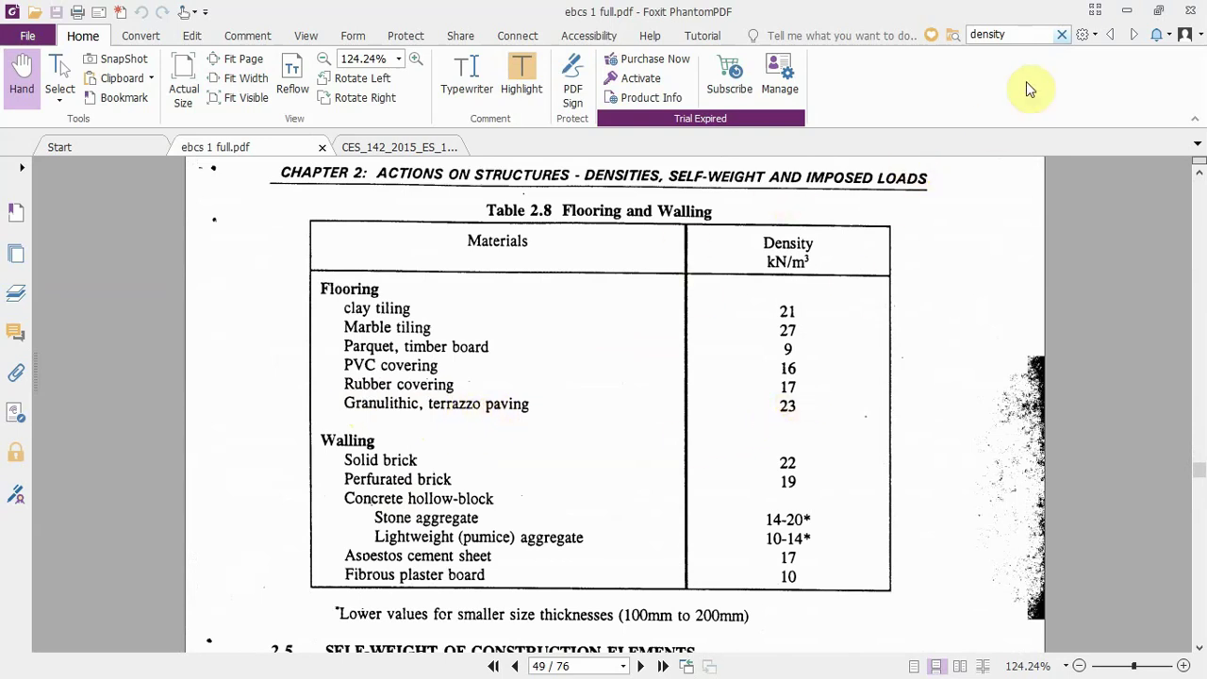
left_click(1126, 9)
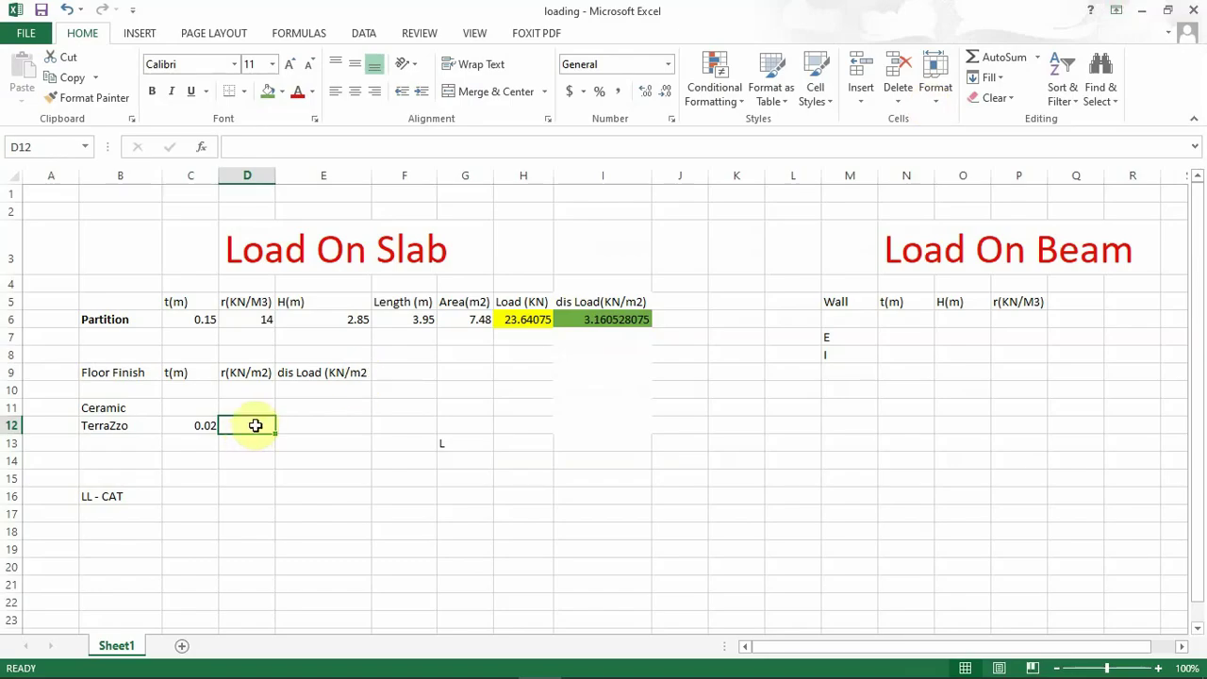
- Enter 23 as the TerraZzo density in cell D12 and calculate its distributed load in E12 as =C12*D12
type("23")
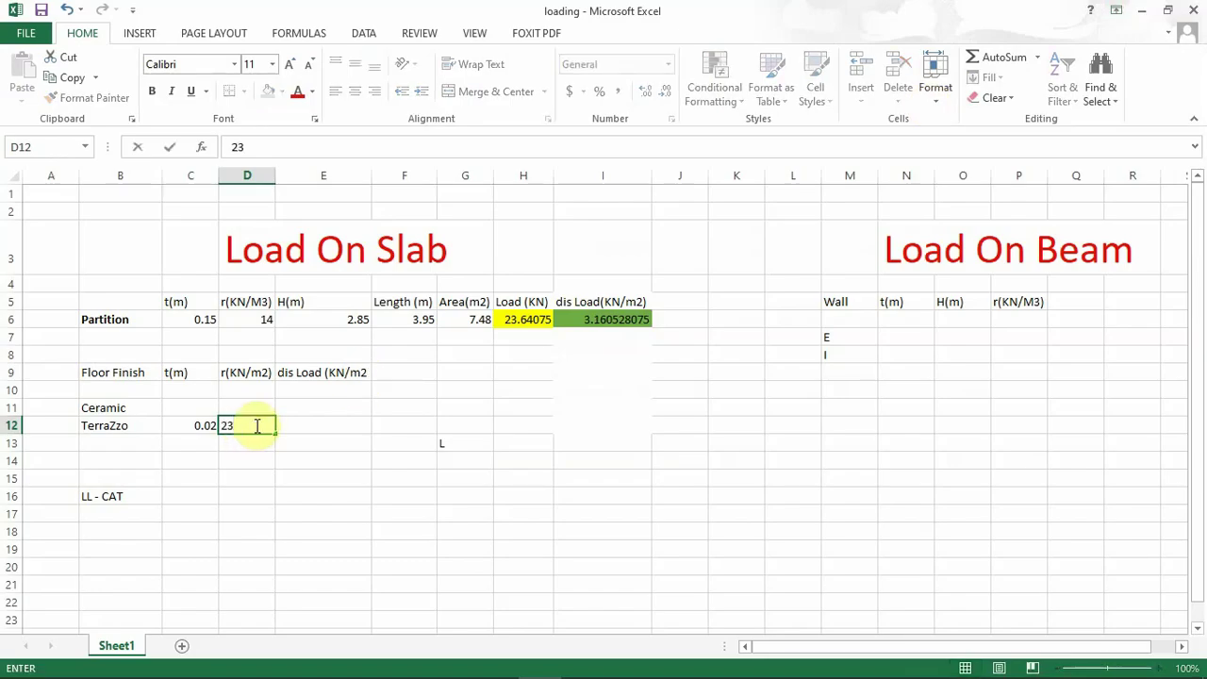
left_click(316, 425)
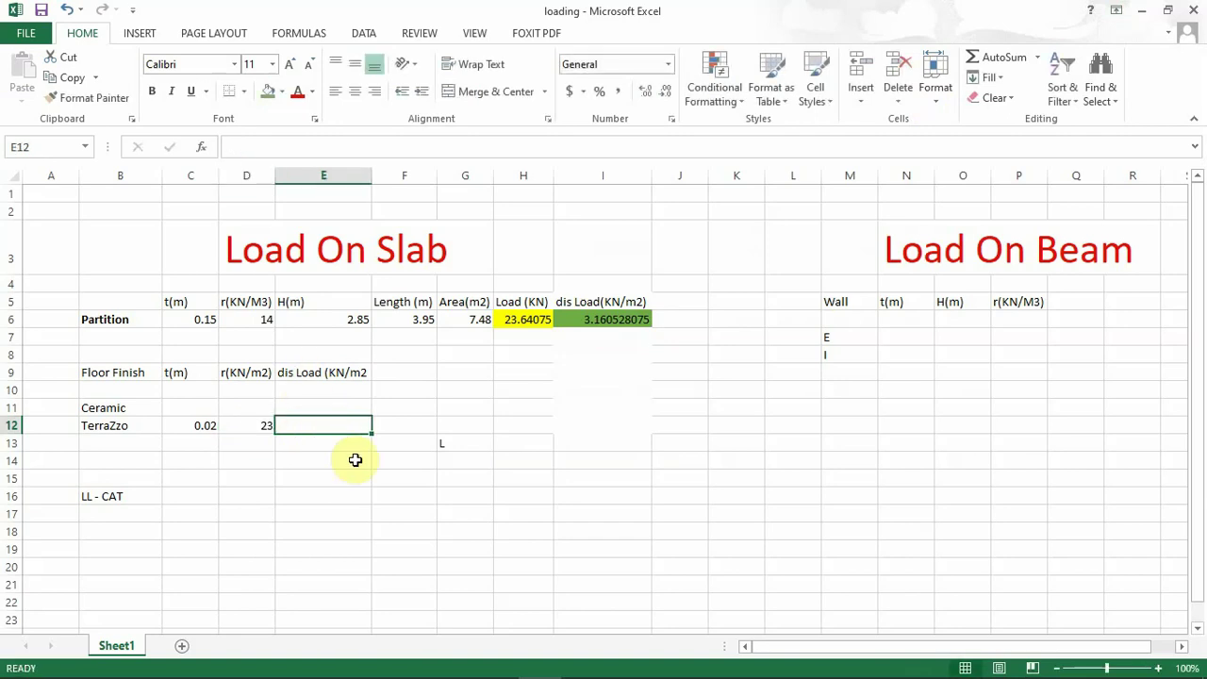
type("=")
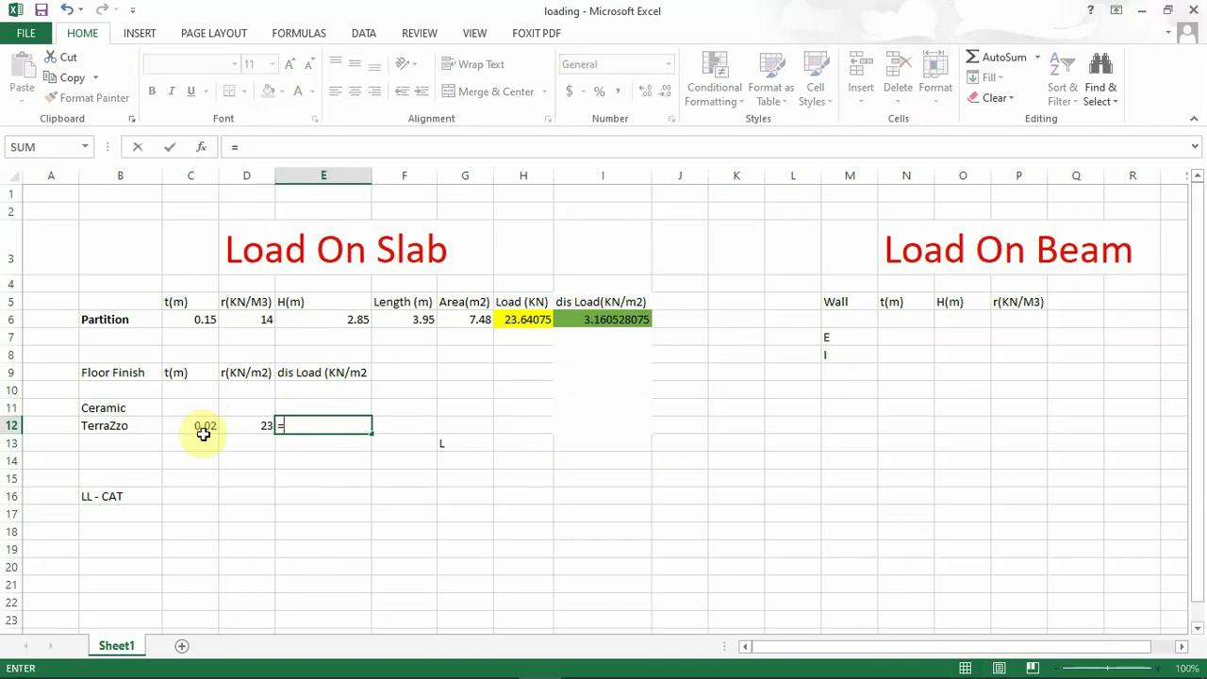
left_click(202, 427)
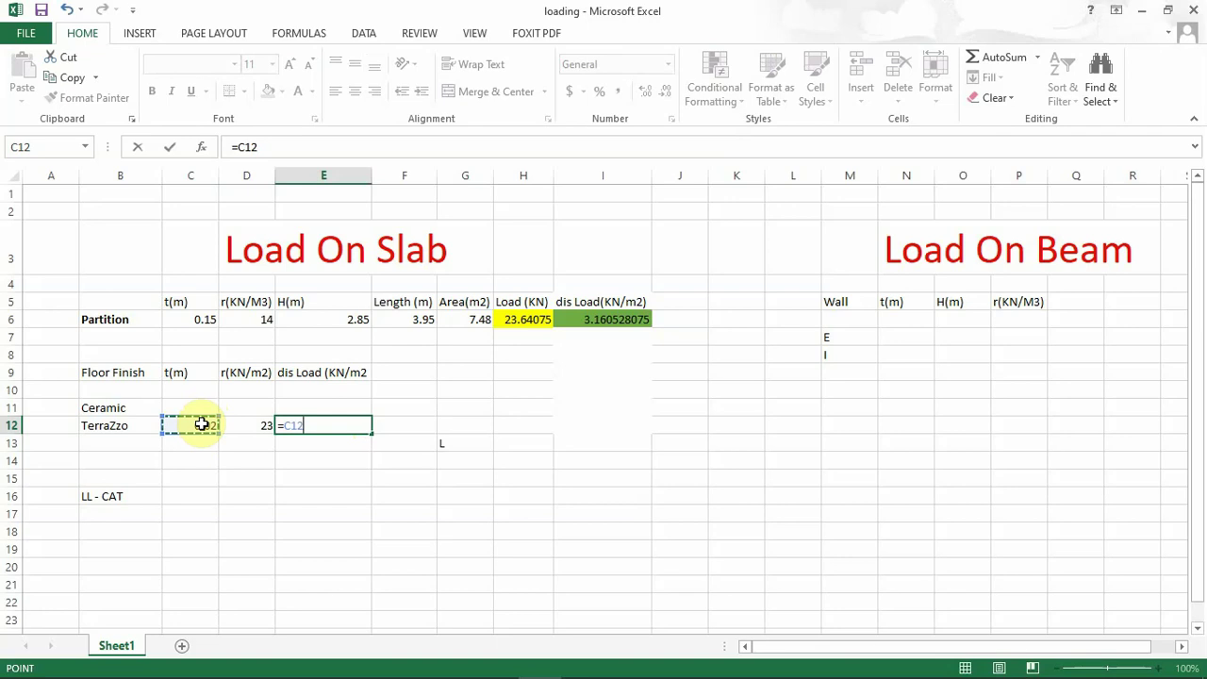
type("*")
left_click(234, 425)
key("Return")
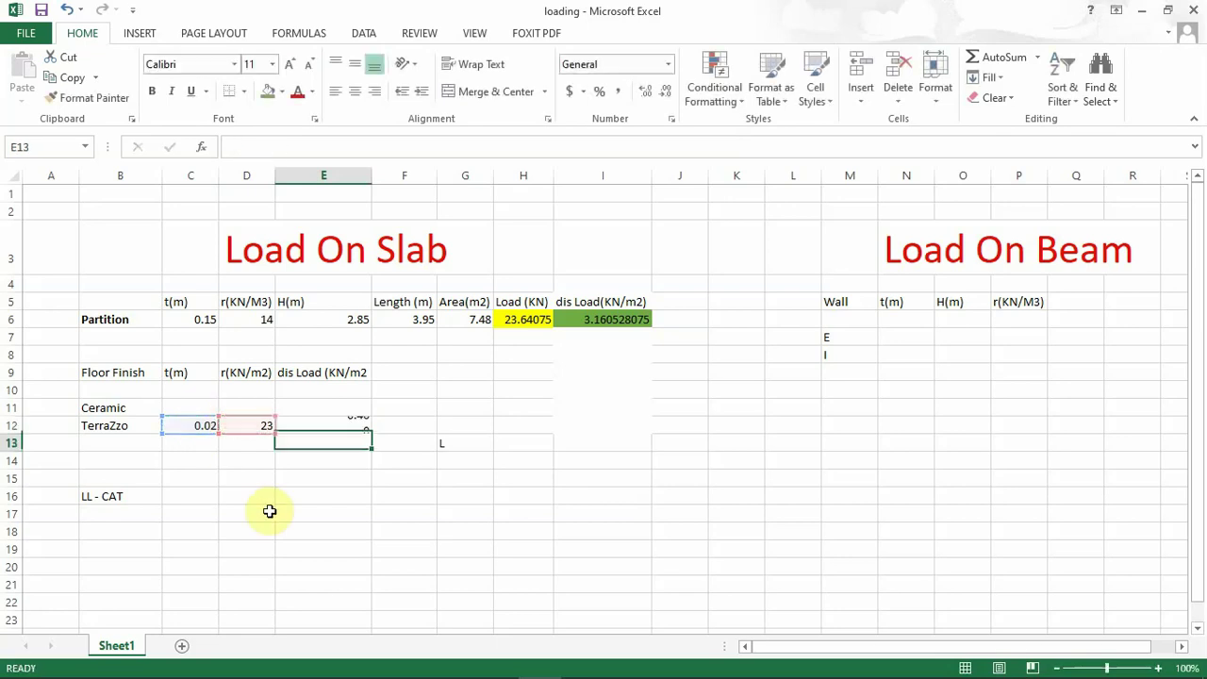
left_click(323, 429)
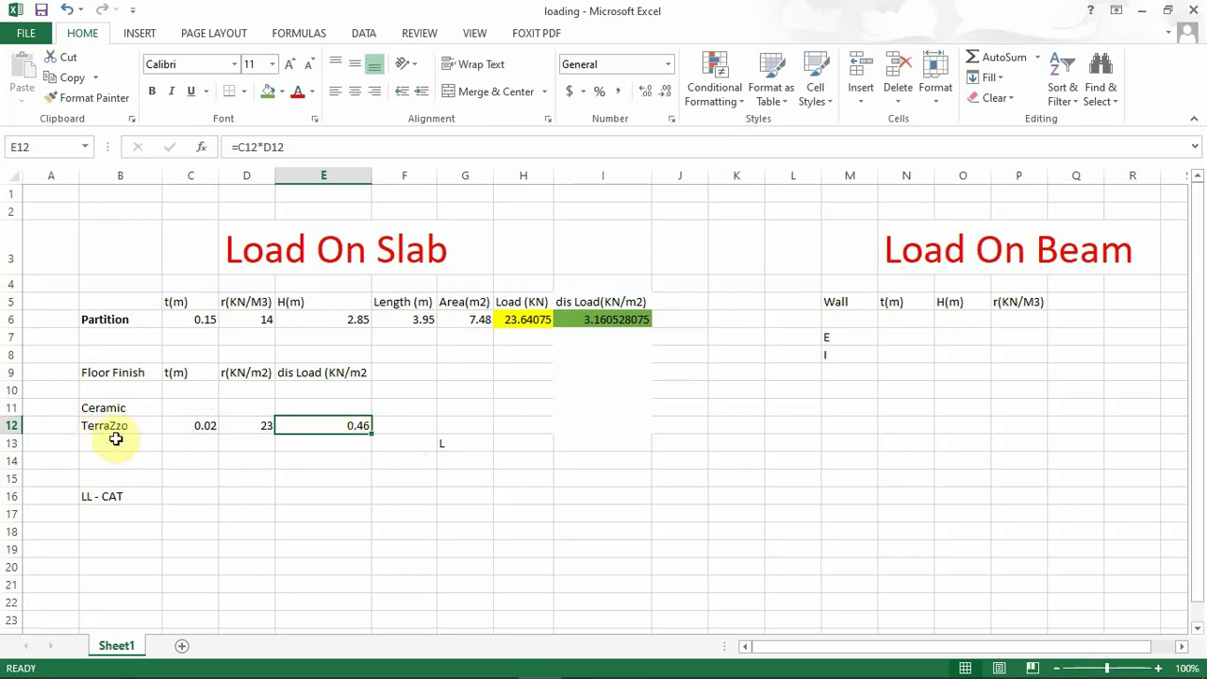
- Enter the Ceramic floor finish thickness 0.025 in cell C11 and its density 23 in D11
left_click(200, 412)
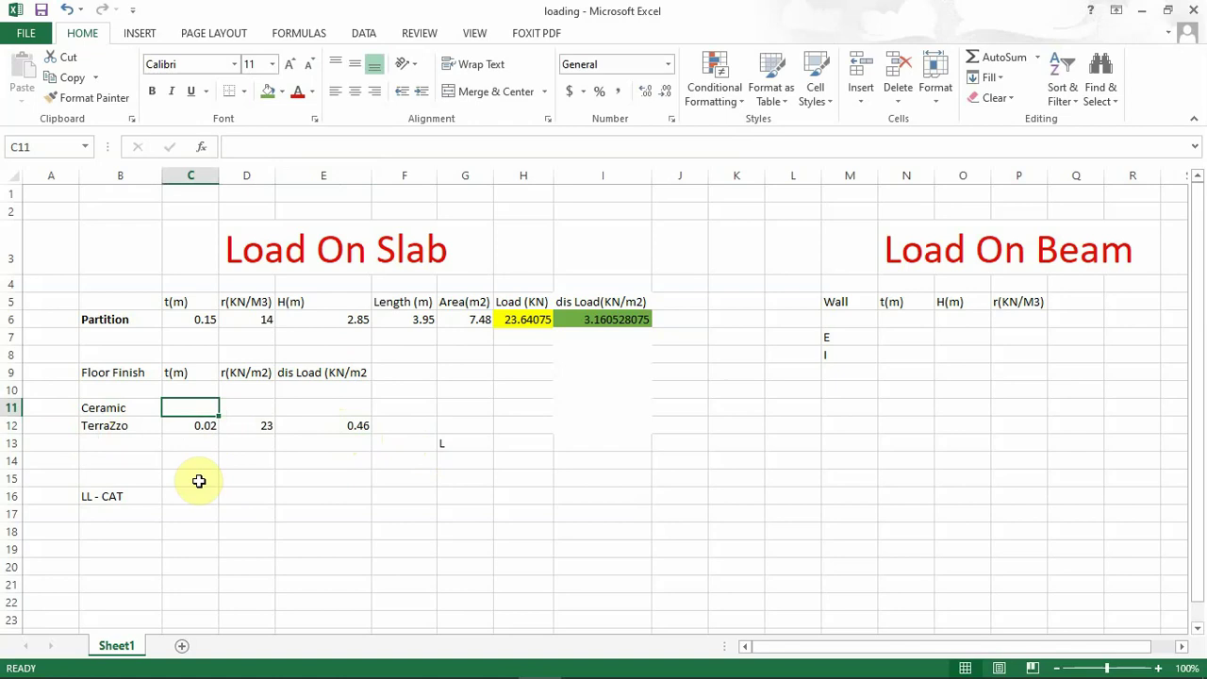
type("0")
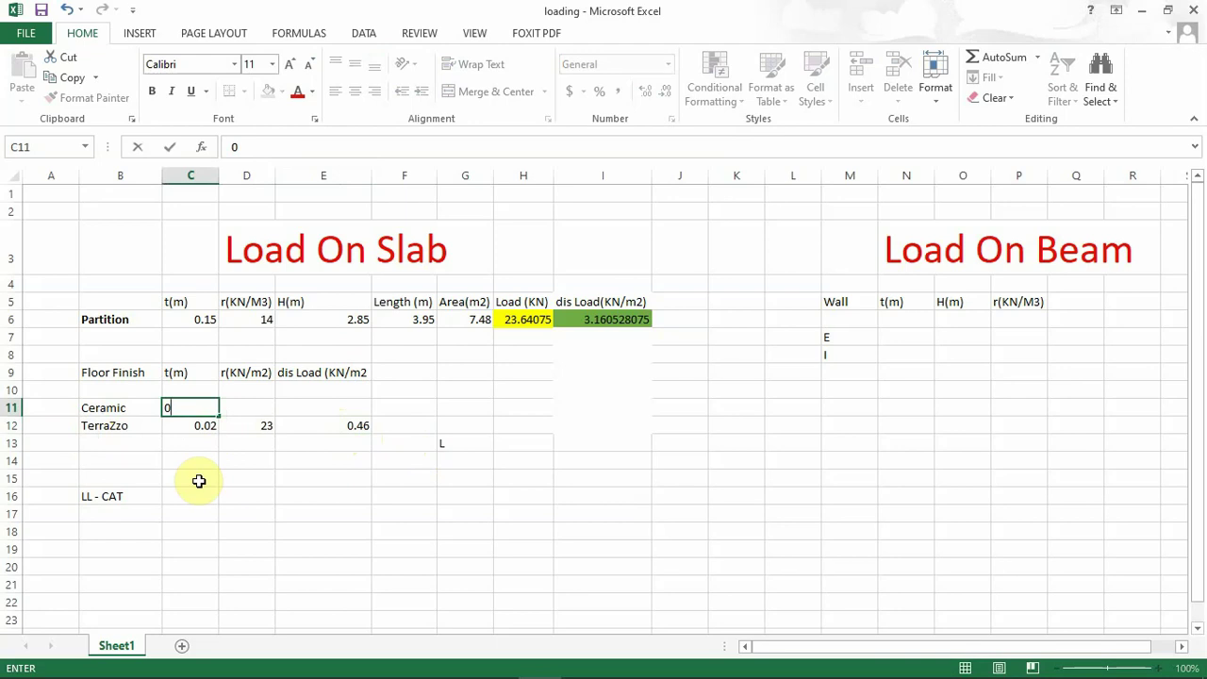
type(".025")
left_click(234, 407)
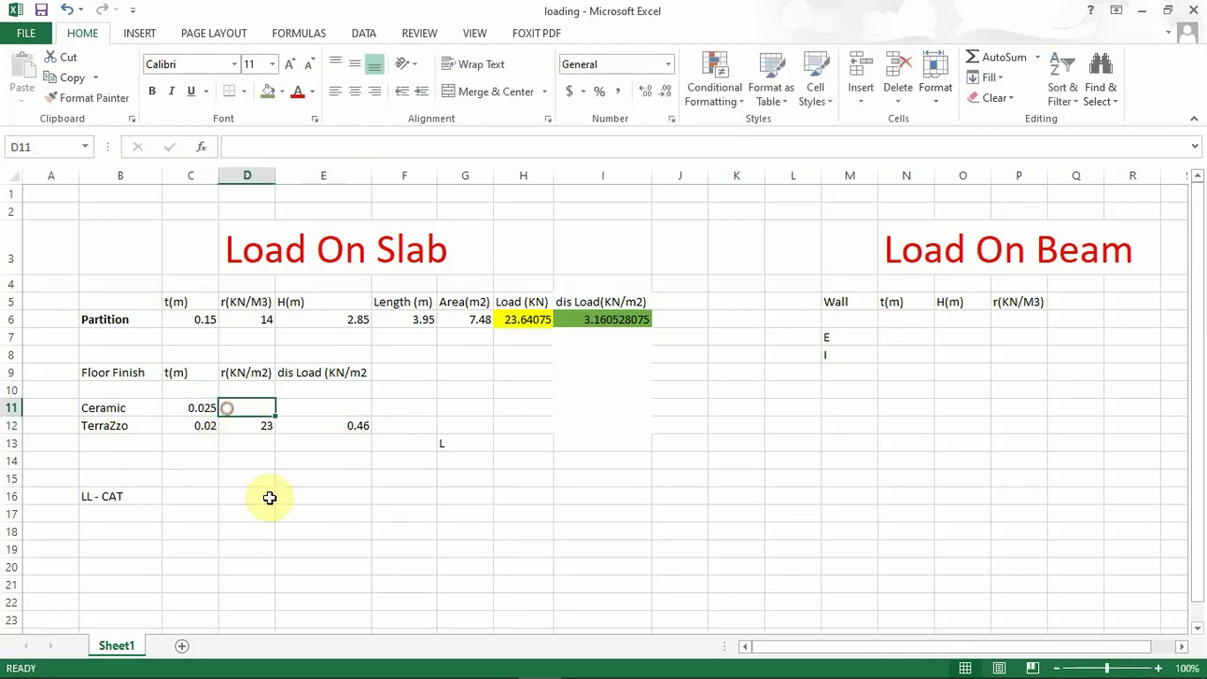
type("23")
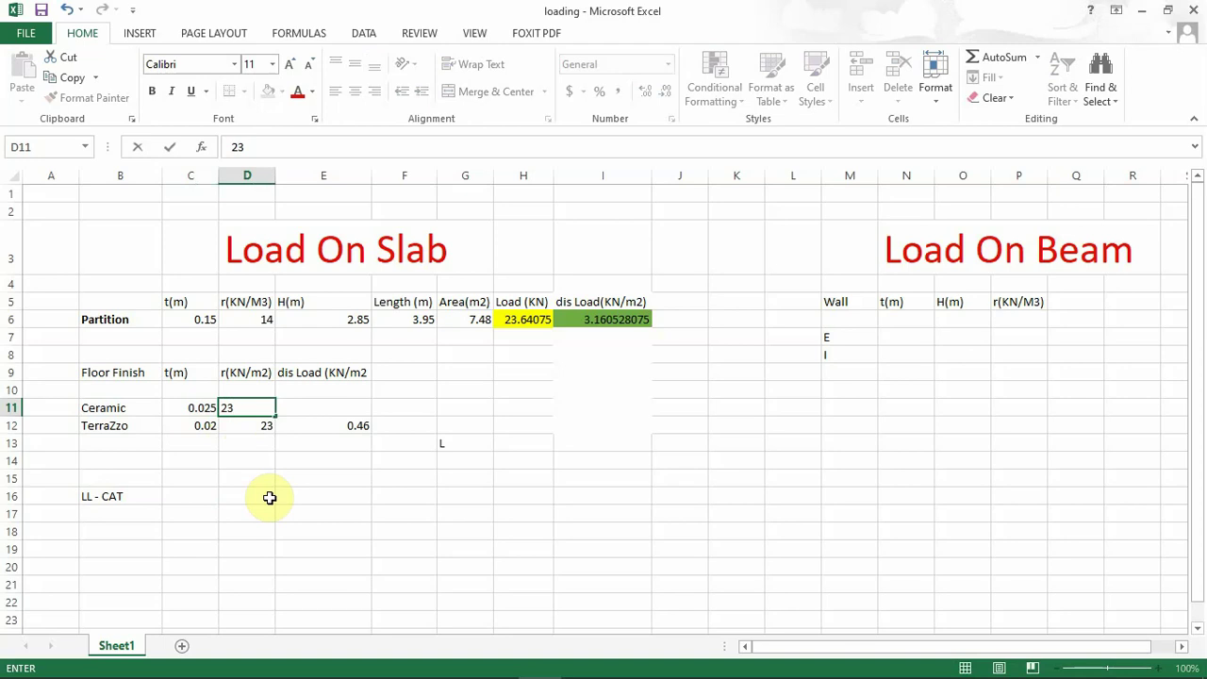
- Fill the TerraZzo distributed load formula from cell E12 up into E11 for the Ceramic finish
left_click(334, 392)
left_click(350, 424)
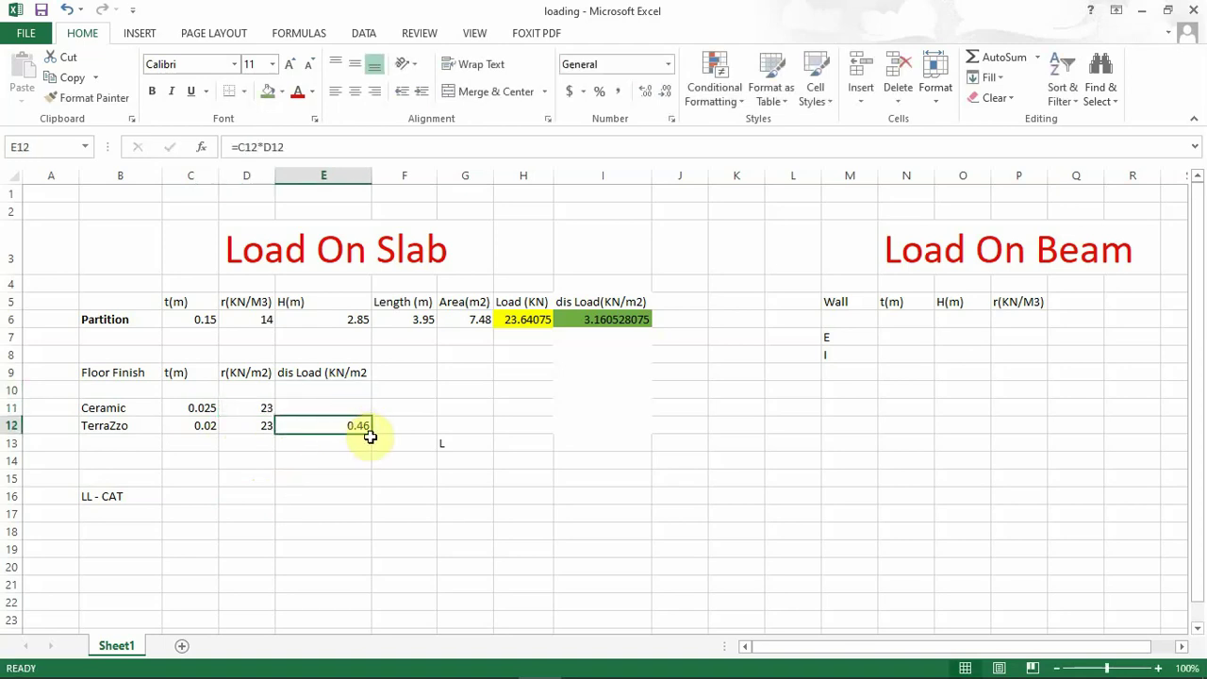
left_click_drag(370, 437, 374, 406)
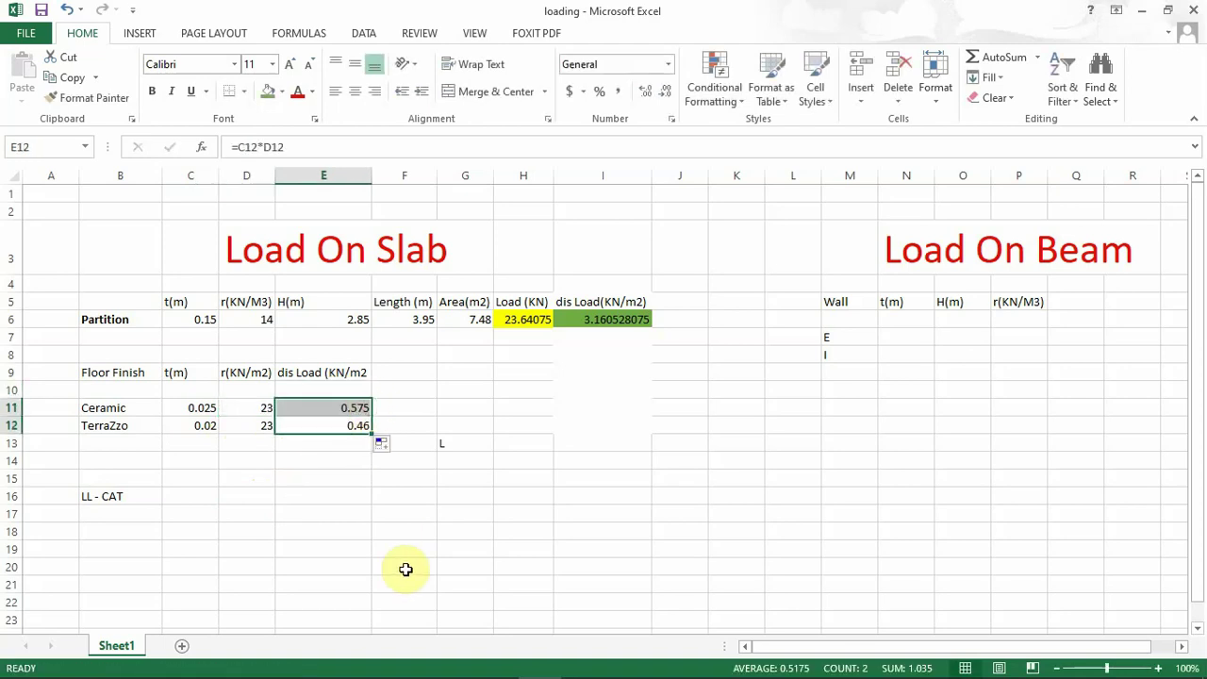
left_click(345, 462)
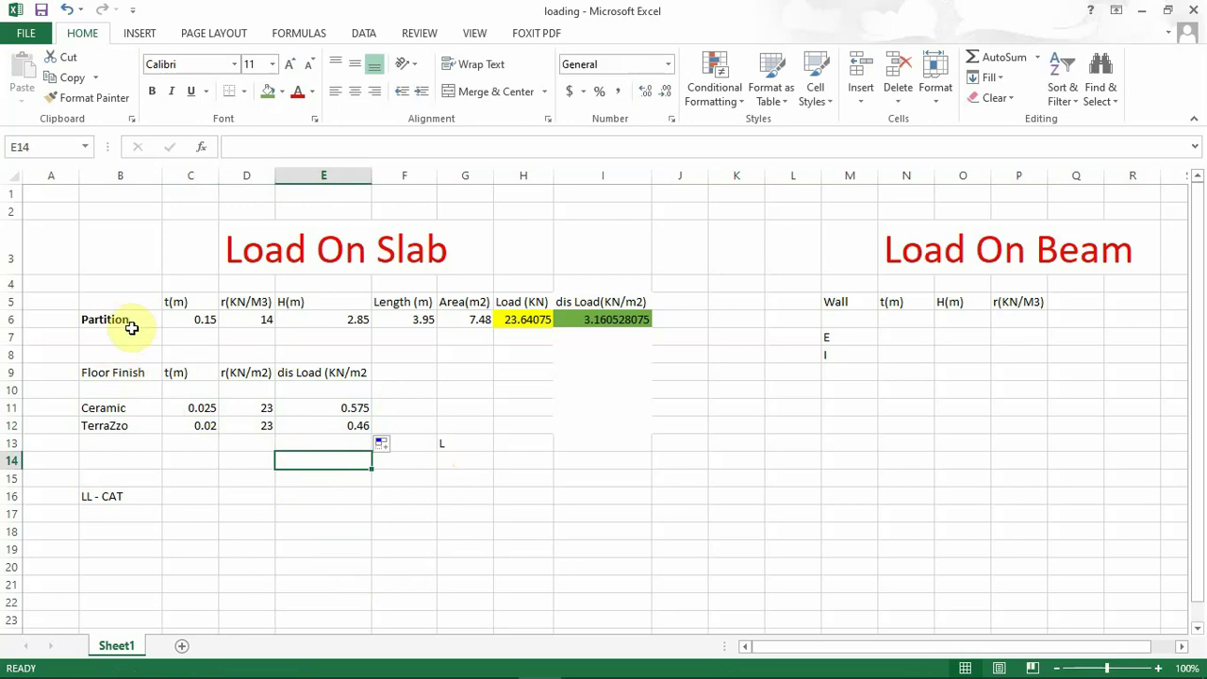
- Try a partition thickness of 0.2 in cell C6, and restore it to 0.15
left_click(182, 320)
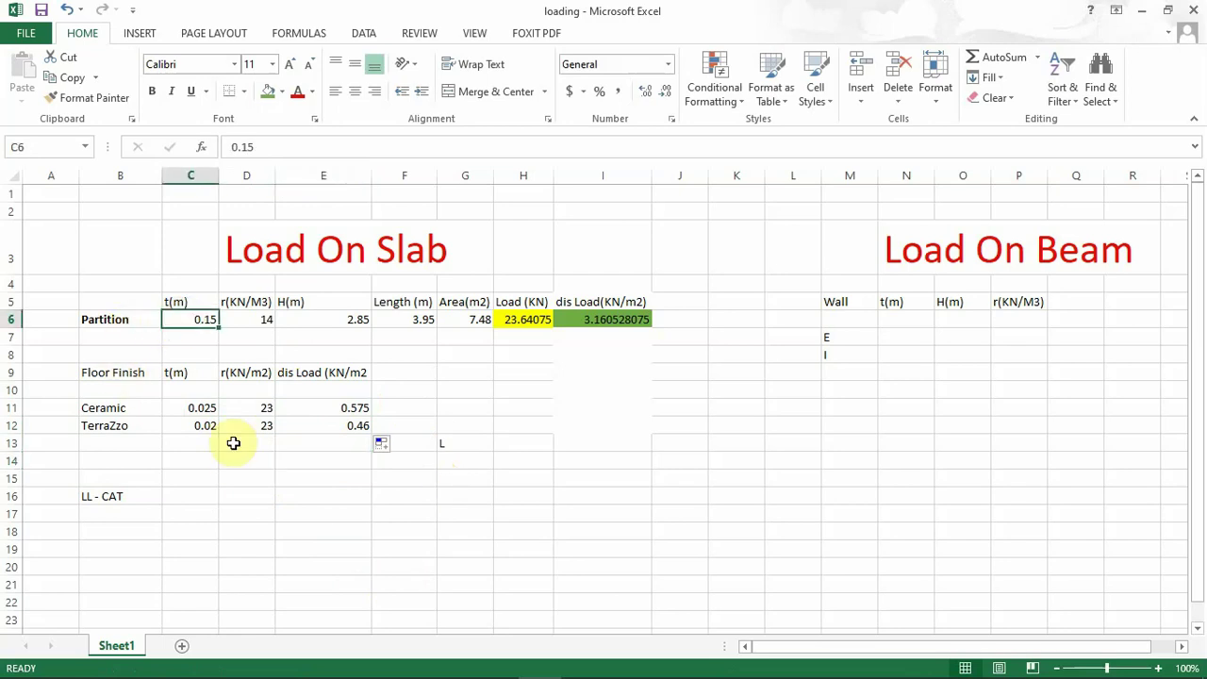
type("0")
key("Return")
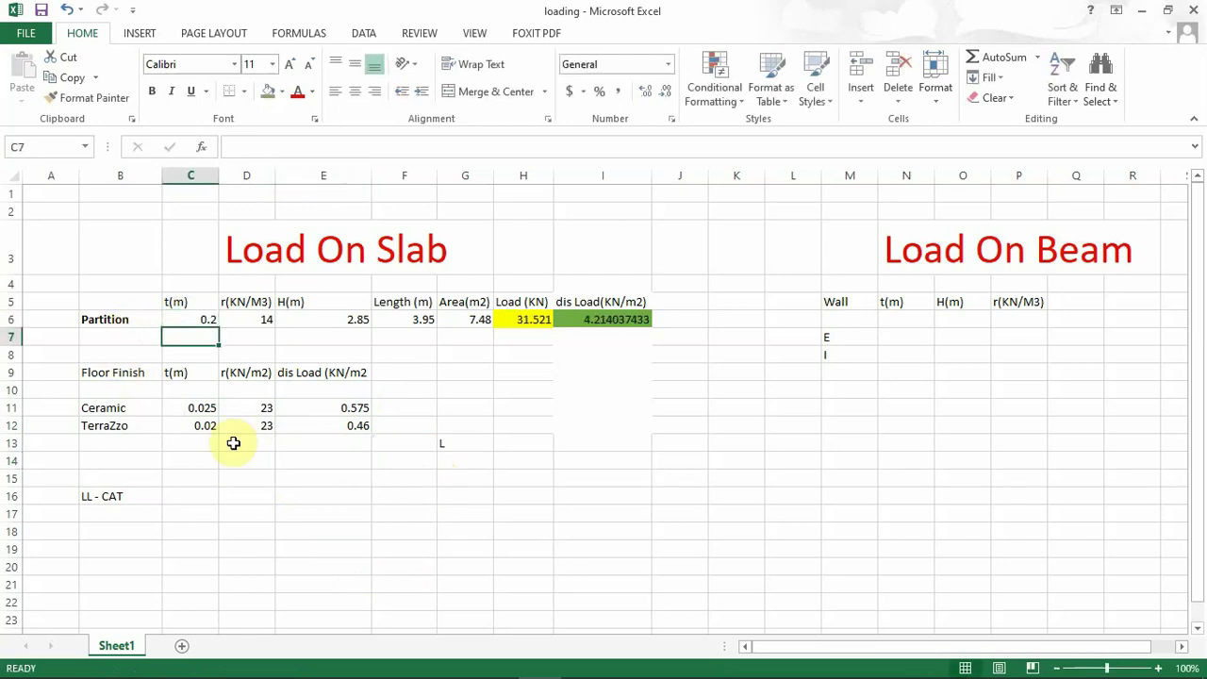
left_click(198, 320)
type("0.15")
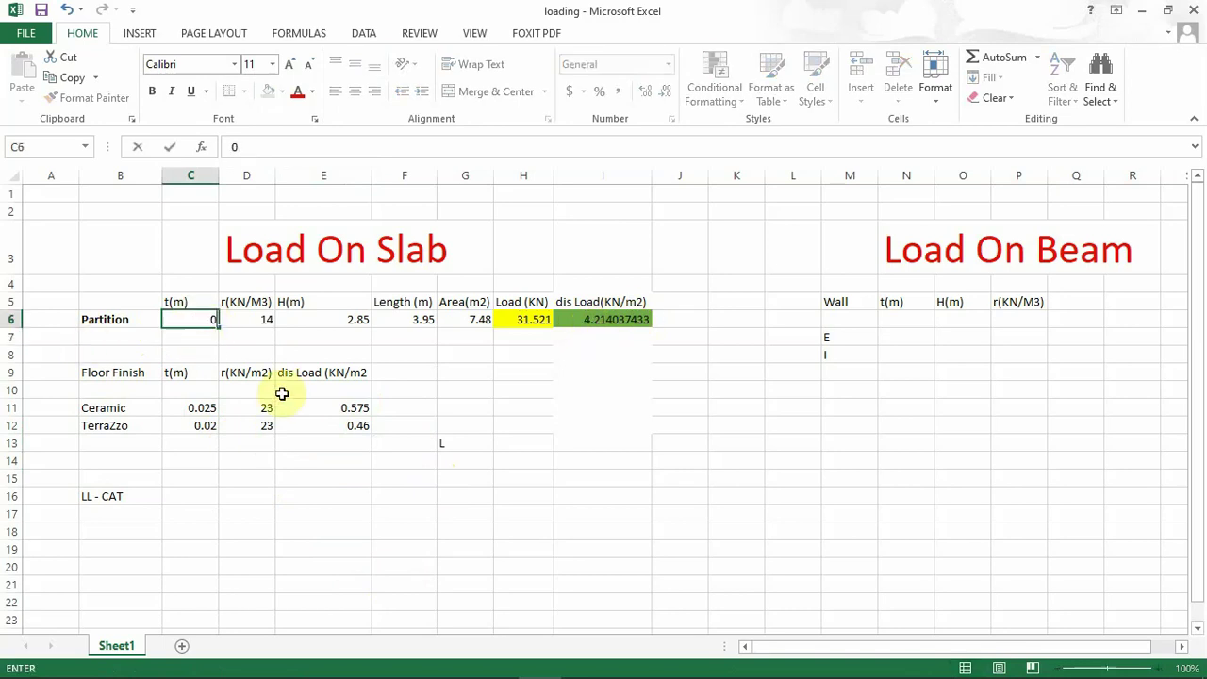
key("Return")
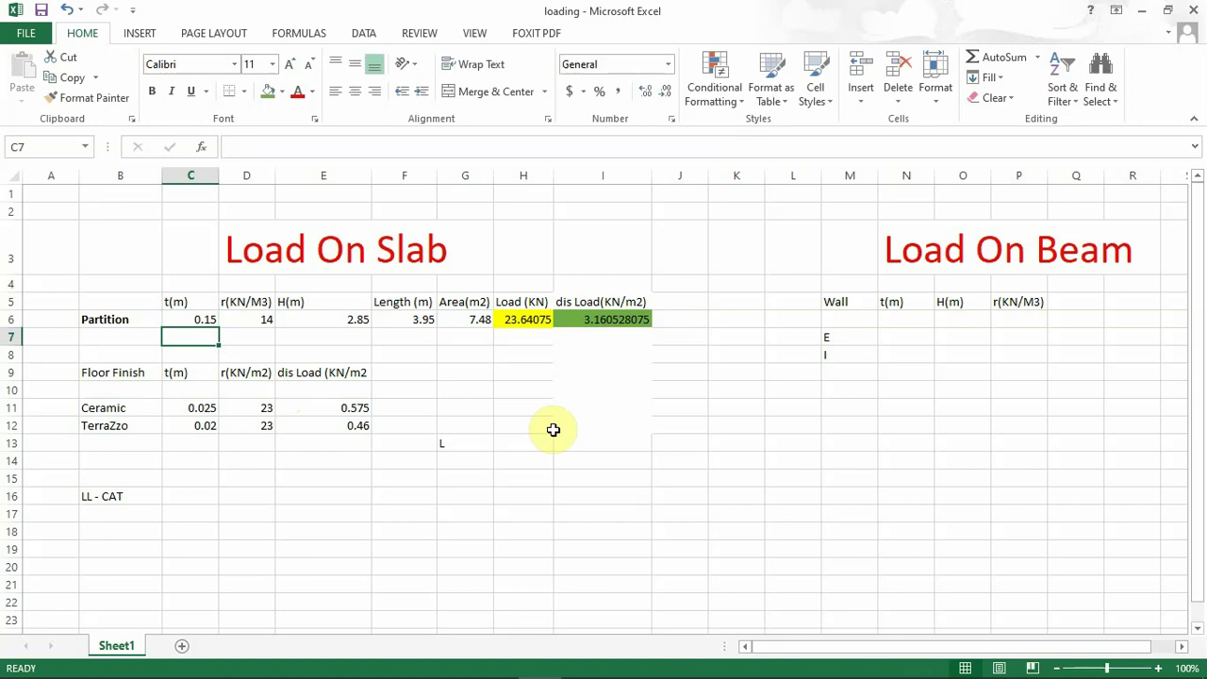
- Switch to Foxit PhantomPDF and find Table 6.1 Categories of use in the CES_142_2015_ES_1991_Part_1_1_General.pdf document for the live load category
left_click(172, 495)
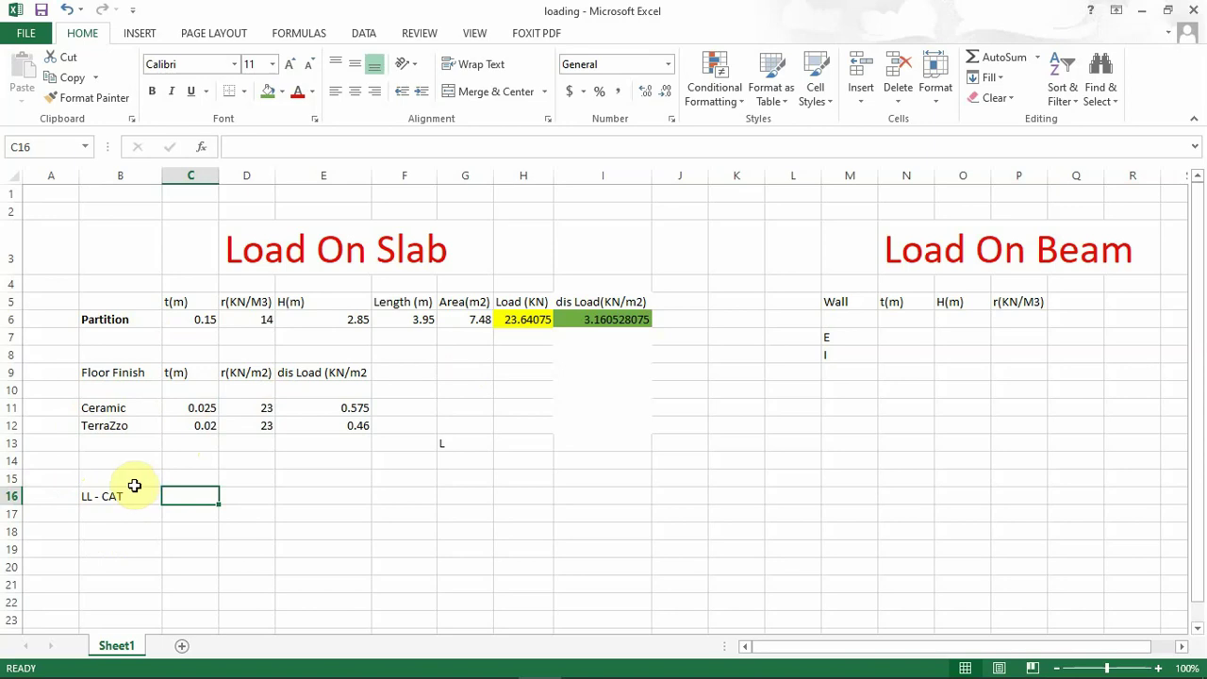
mouse_move(444, 654)
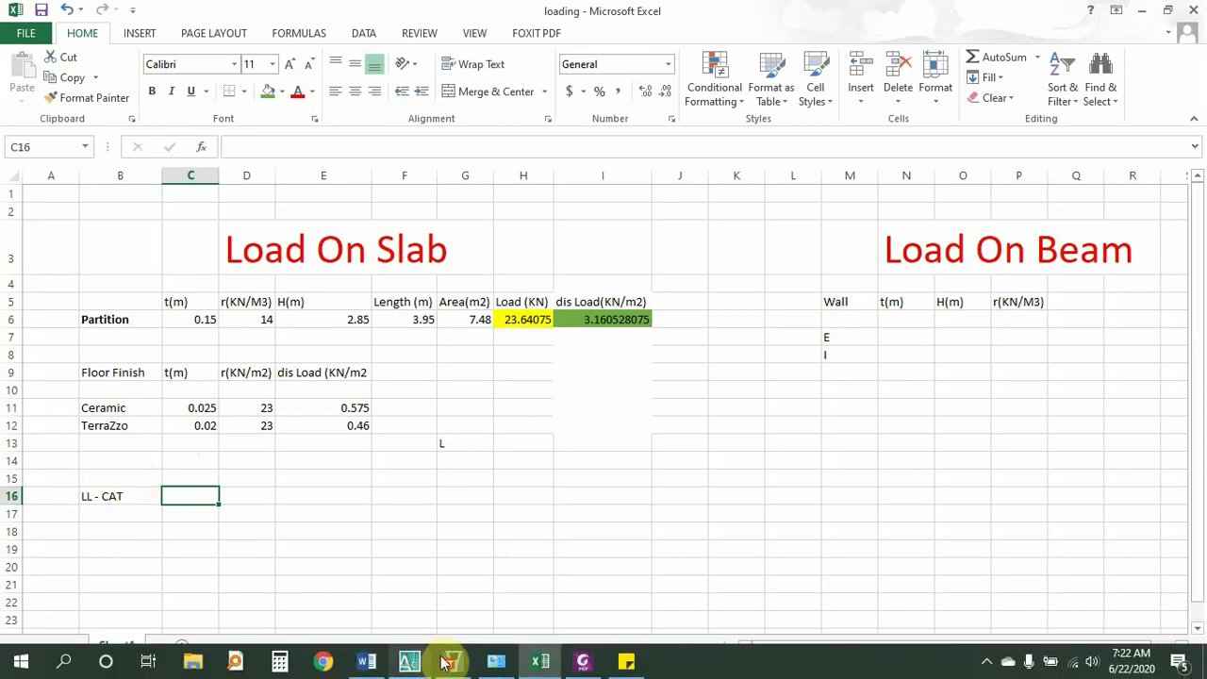
left_click(586, 663)
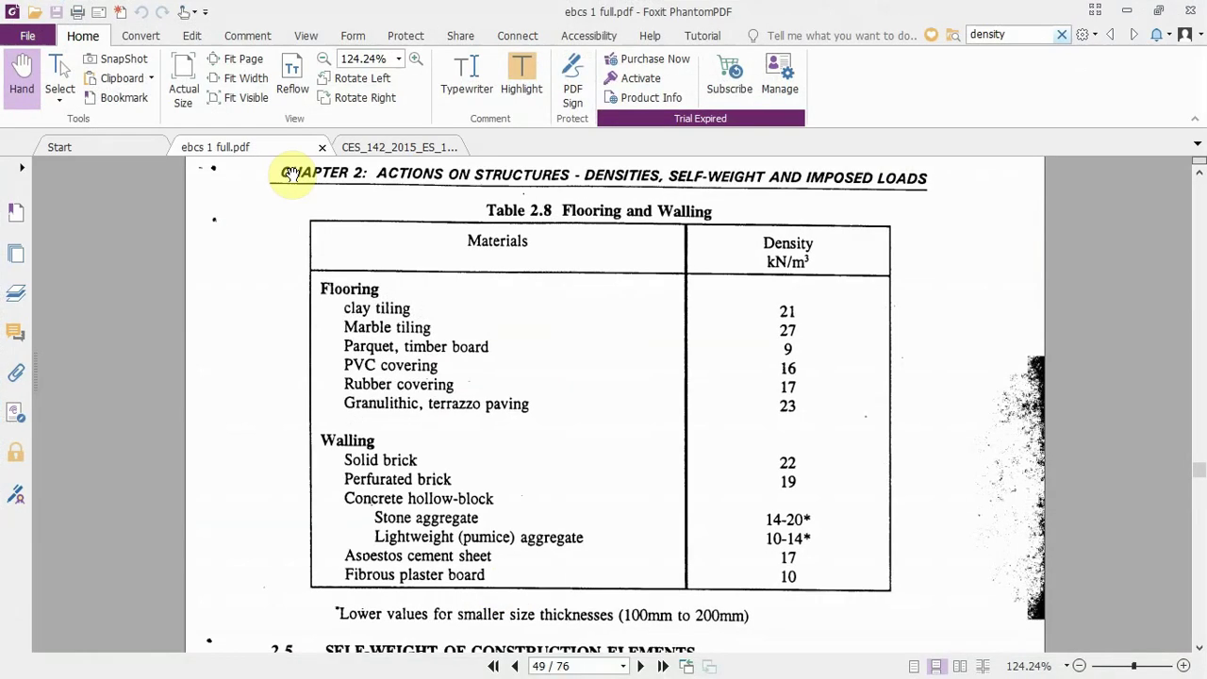
left_click(375, 149)
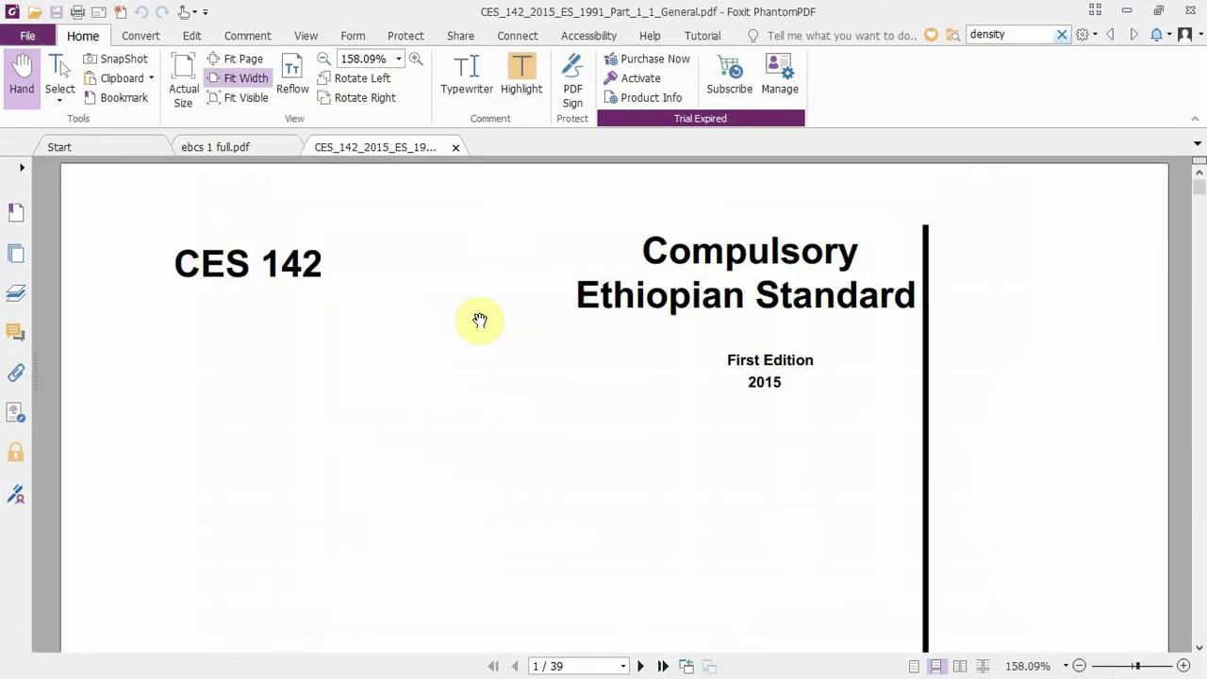
scroll(509, 396, "down", 10)
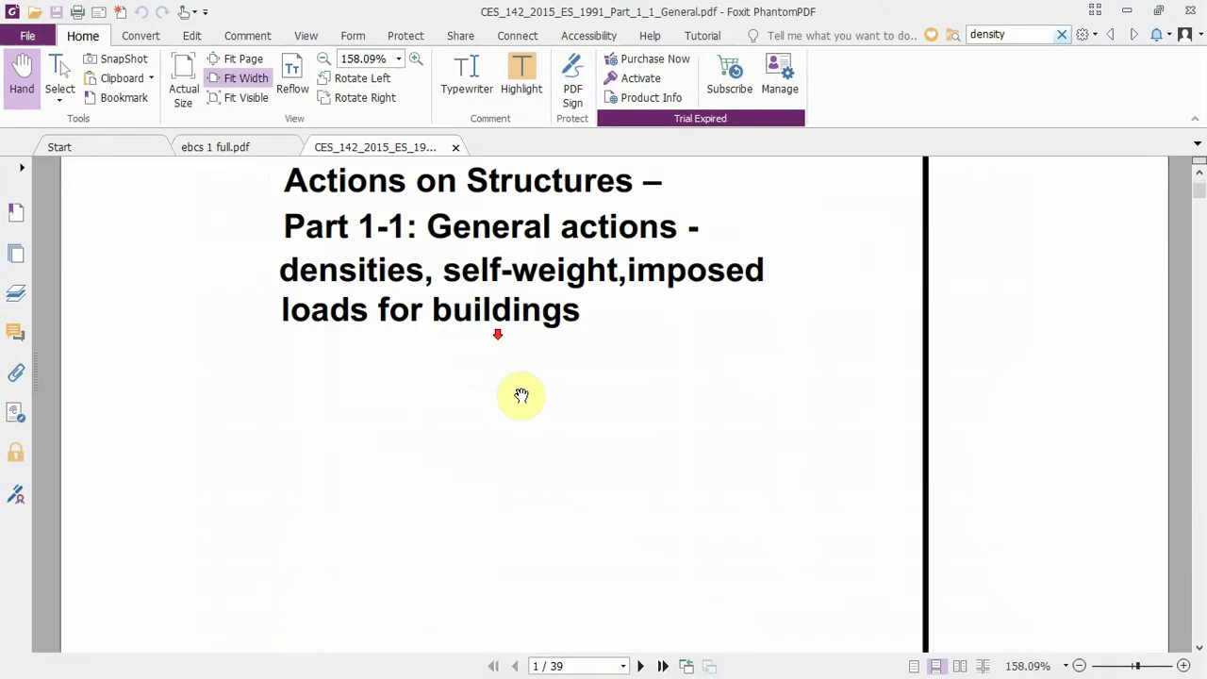
scroll(1202, 495, "down", 20)
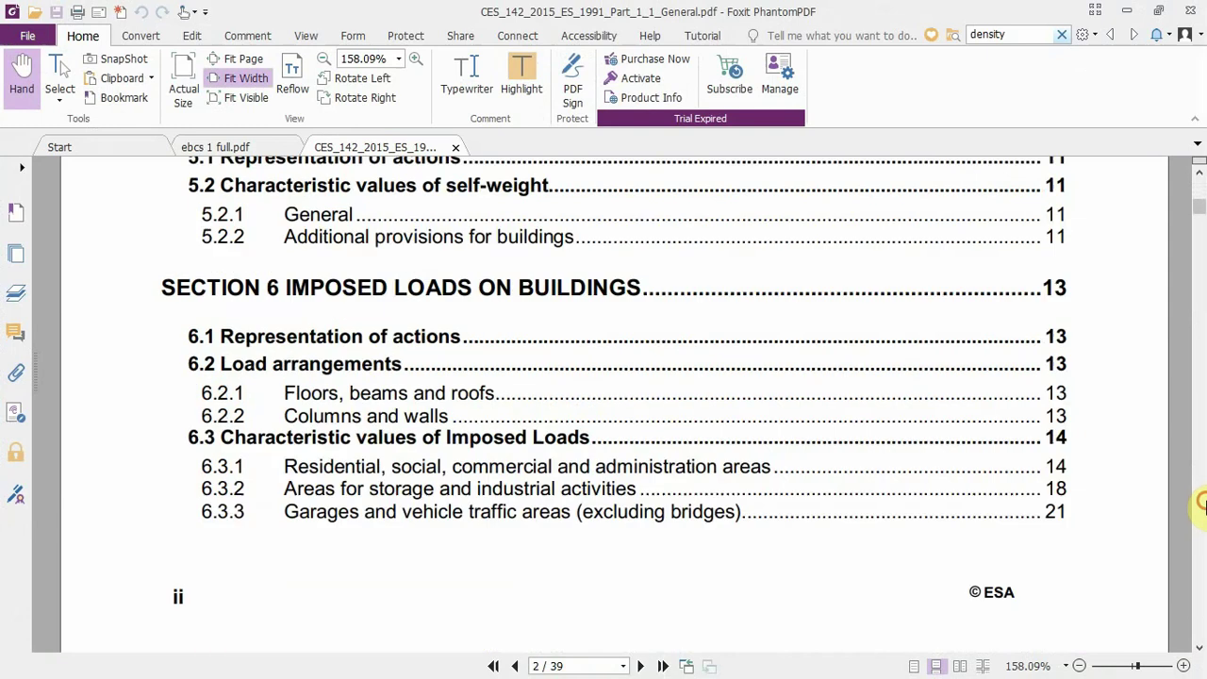
scroll(1203, 504, "down", 20)
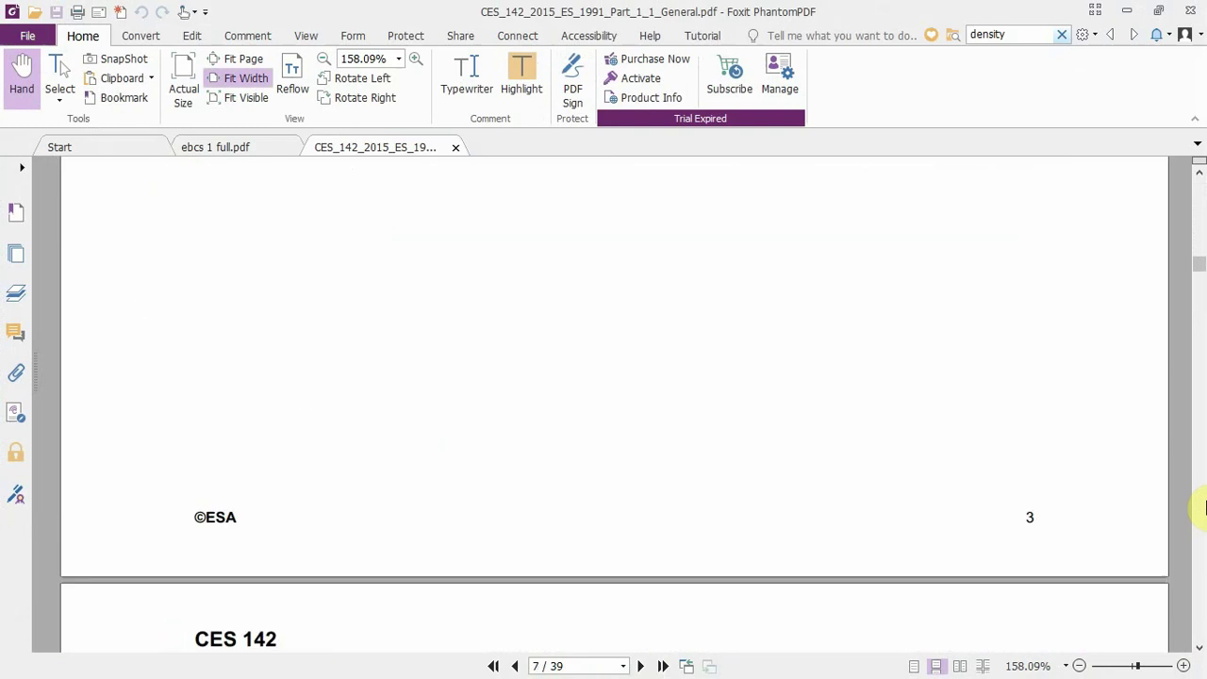
scroll(1203, 506, "down", 18)
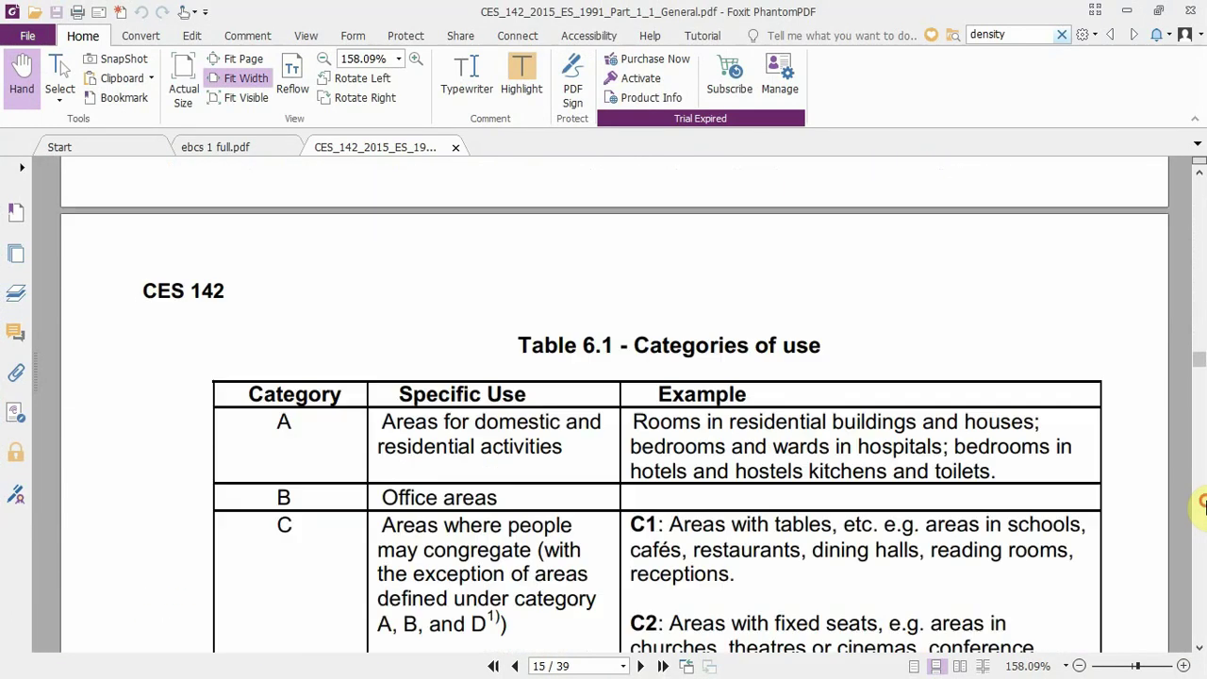
scroll(647, 462, "down", 3)
scroll(385, 369, "up", 3)
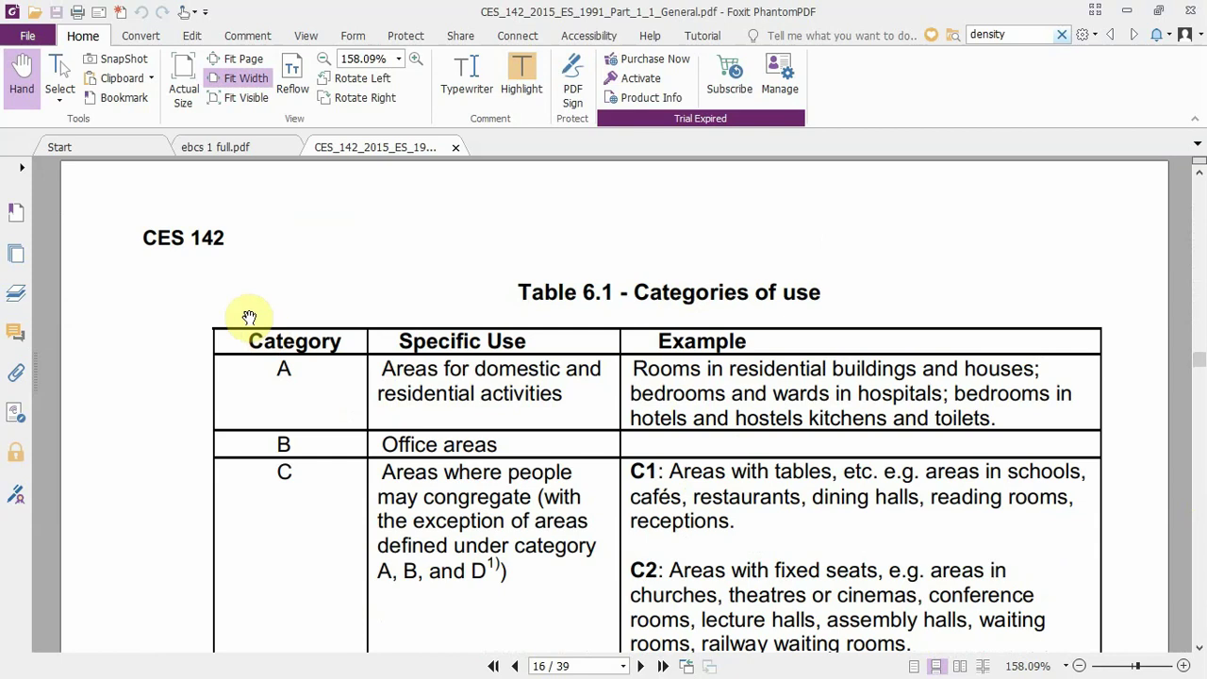
- Examine the specific uses and examples of categories A to D in Table 6.1, including subcategories C1–C5 and D1–D2
scroll(313, 290, "down", 1)
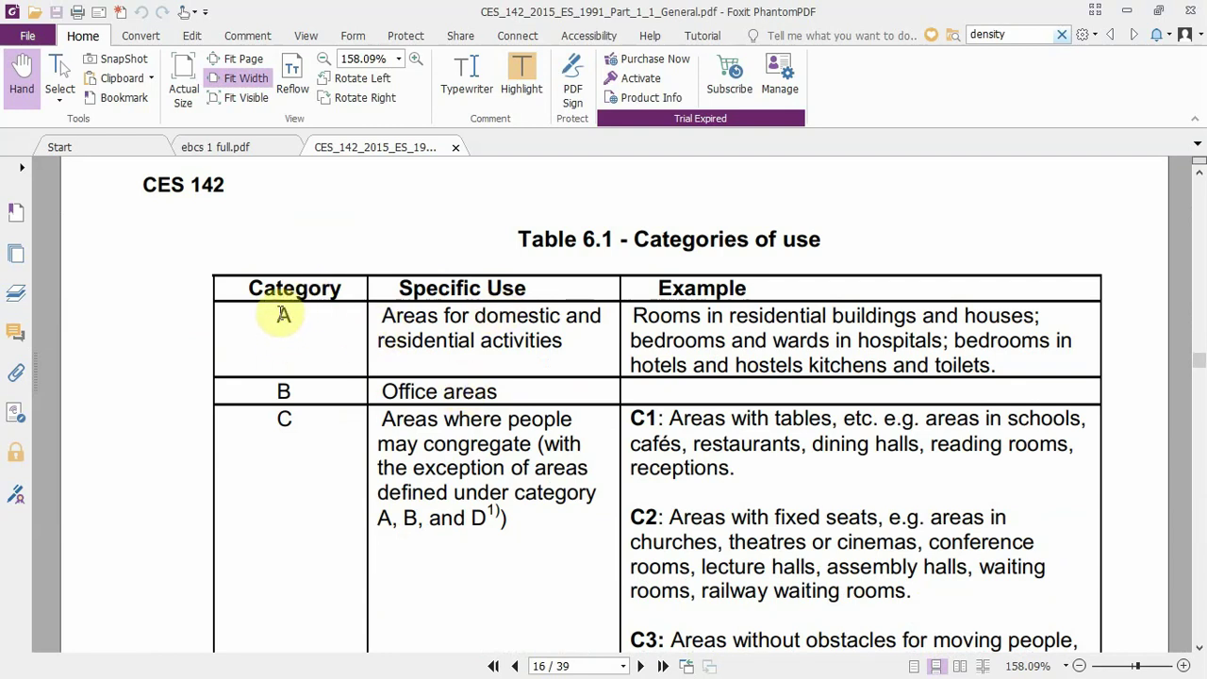
scroll(291, 297, "down", 2)
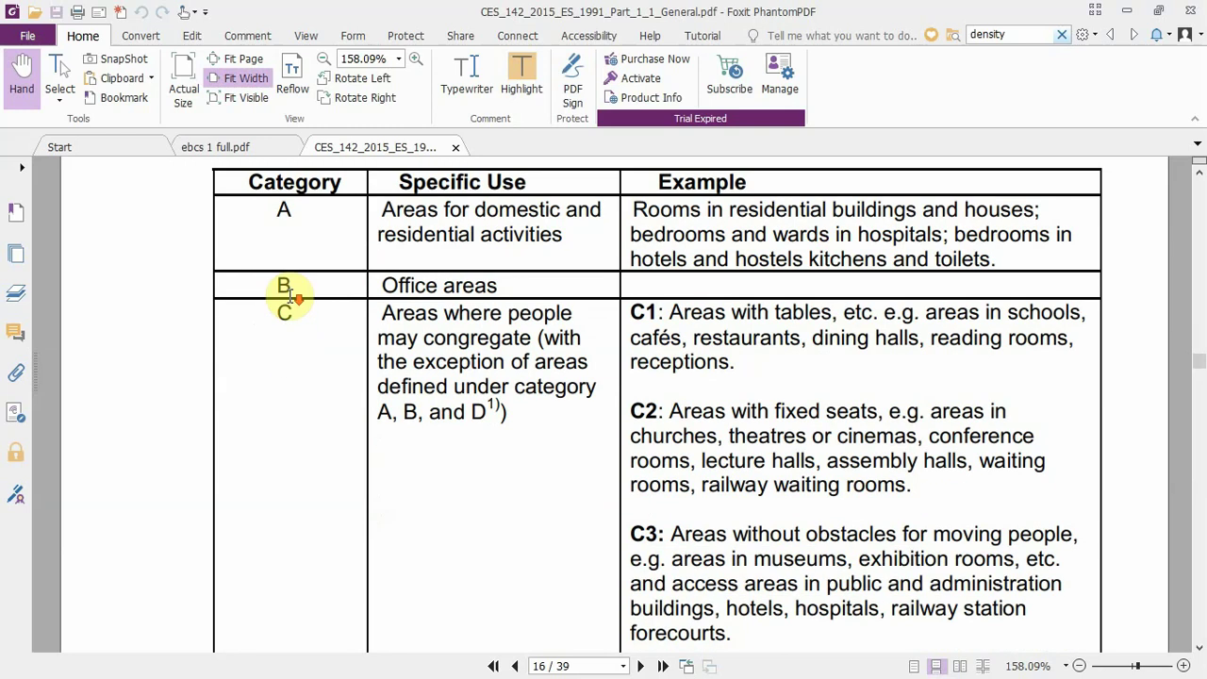
scroll(291, 298, "up", 1)
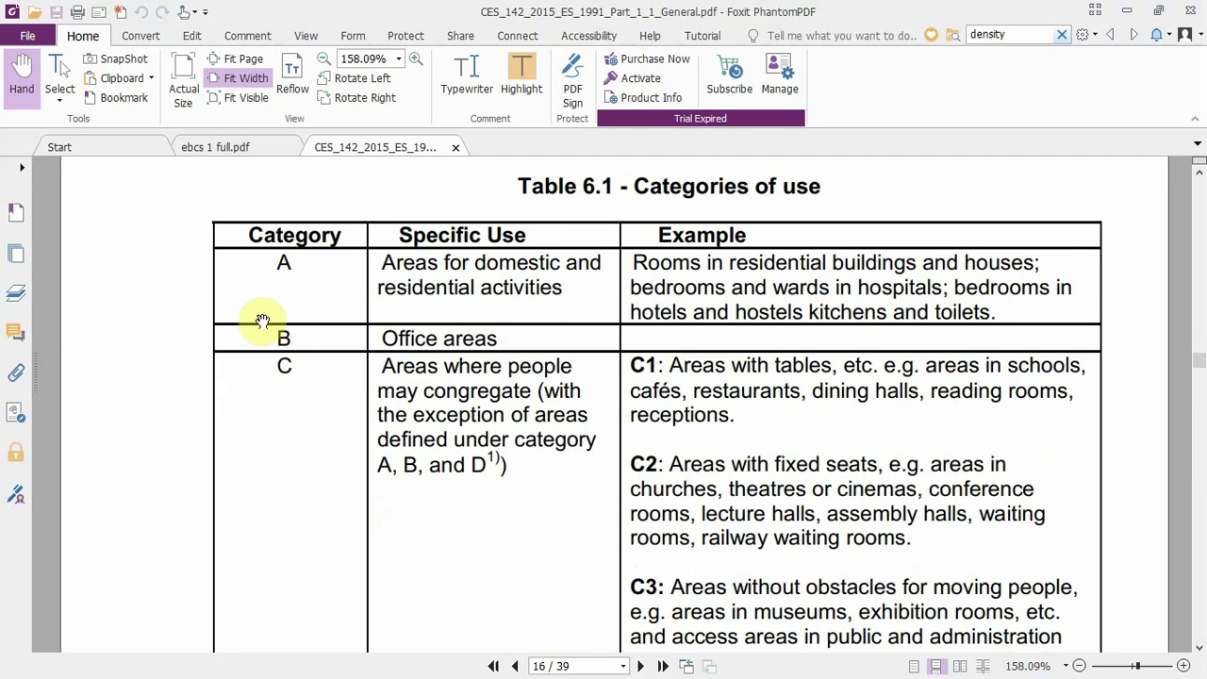
scroll(327, 396, "down", 4)
scroll(332, 409, "up", 3)
scroll(332, 408, "up", 1)
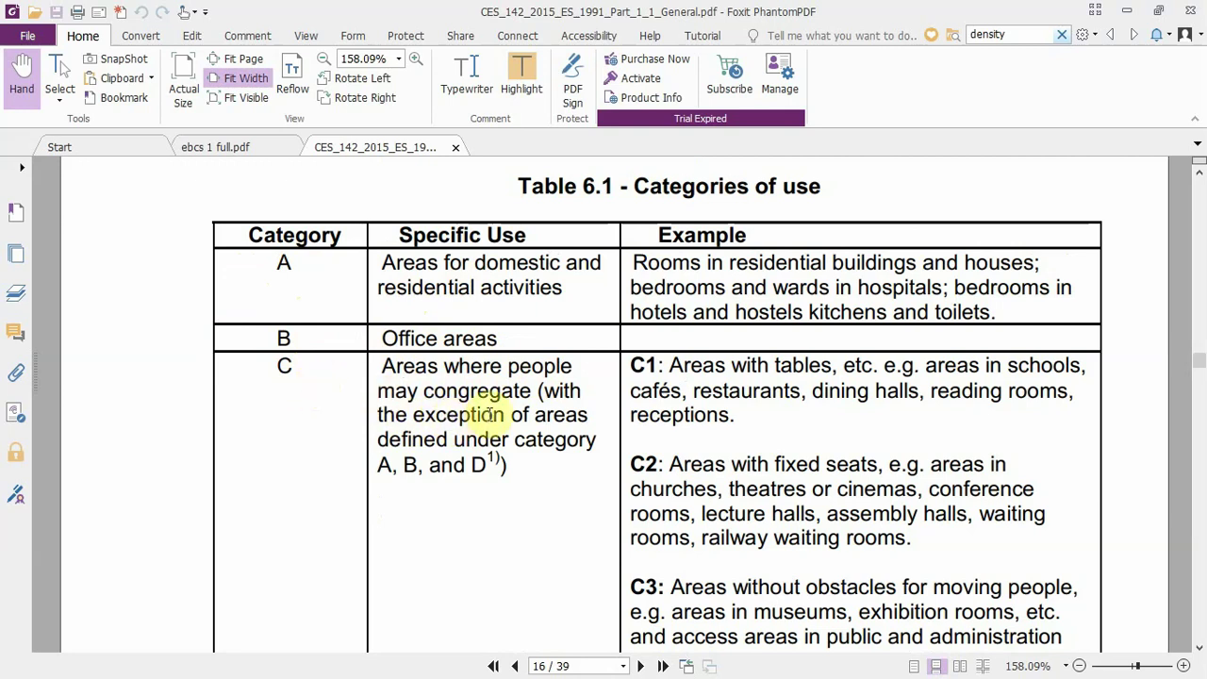
scroll(651, 372, "down", 1)
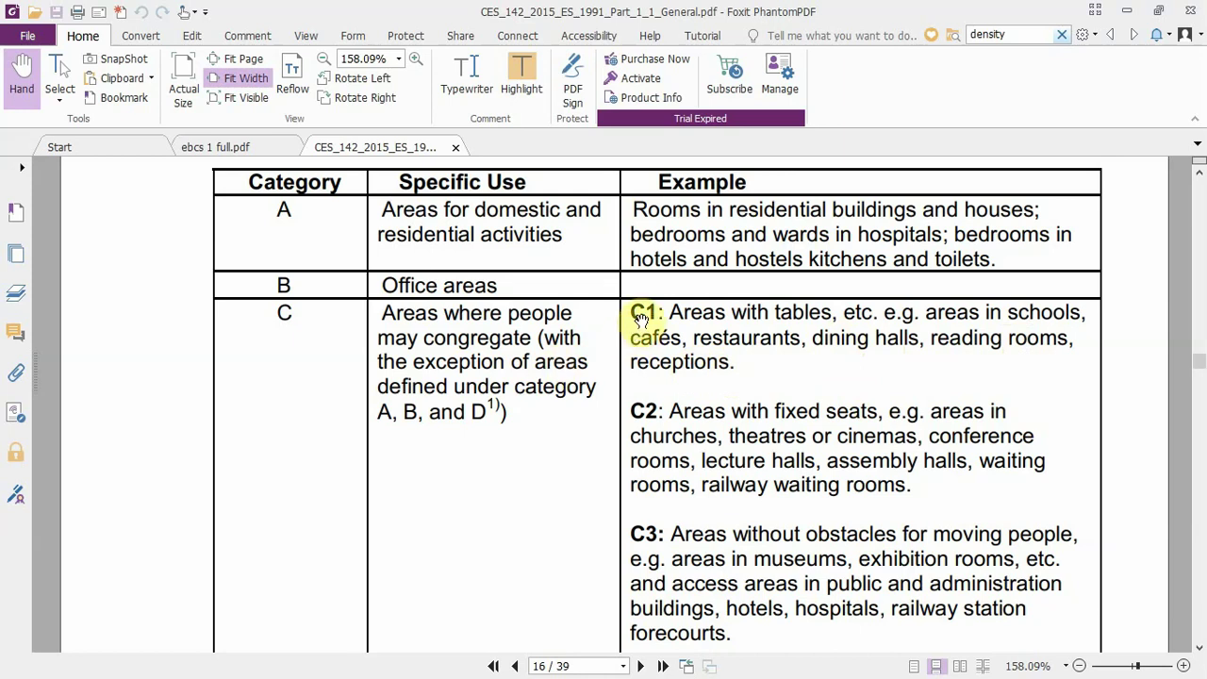
scroll(763, 429, "down", 3)
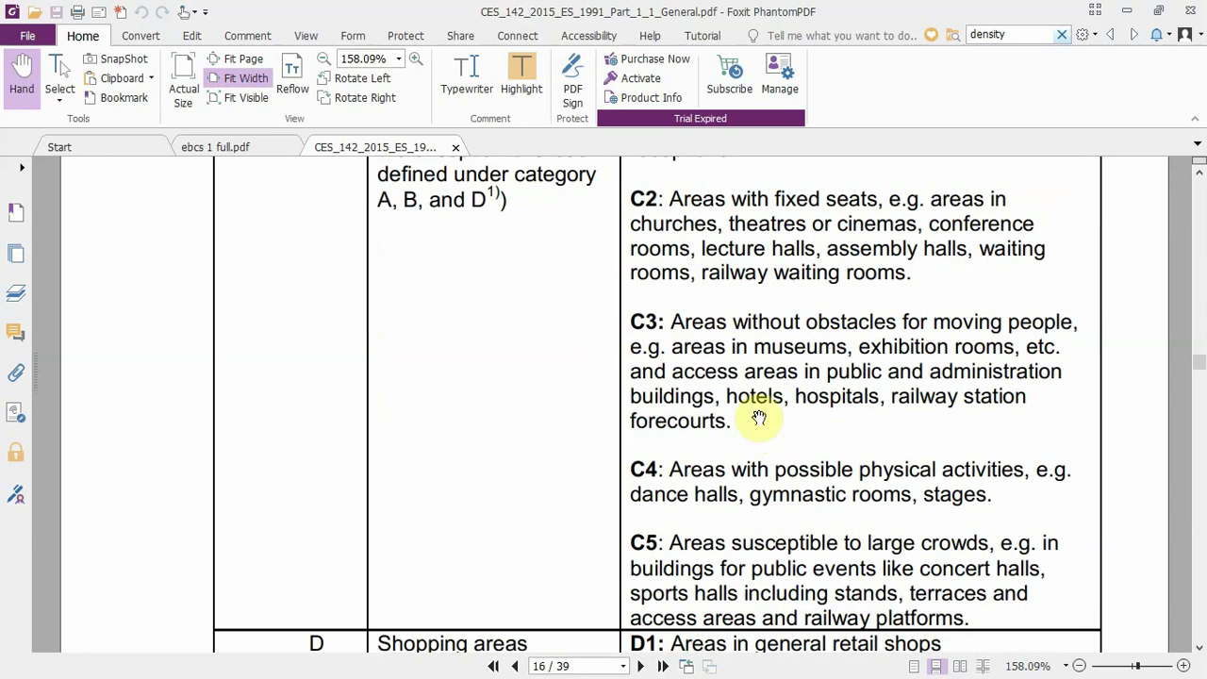
scroll(726, 486, "down", 3)
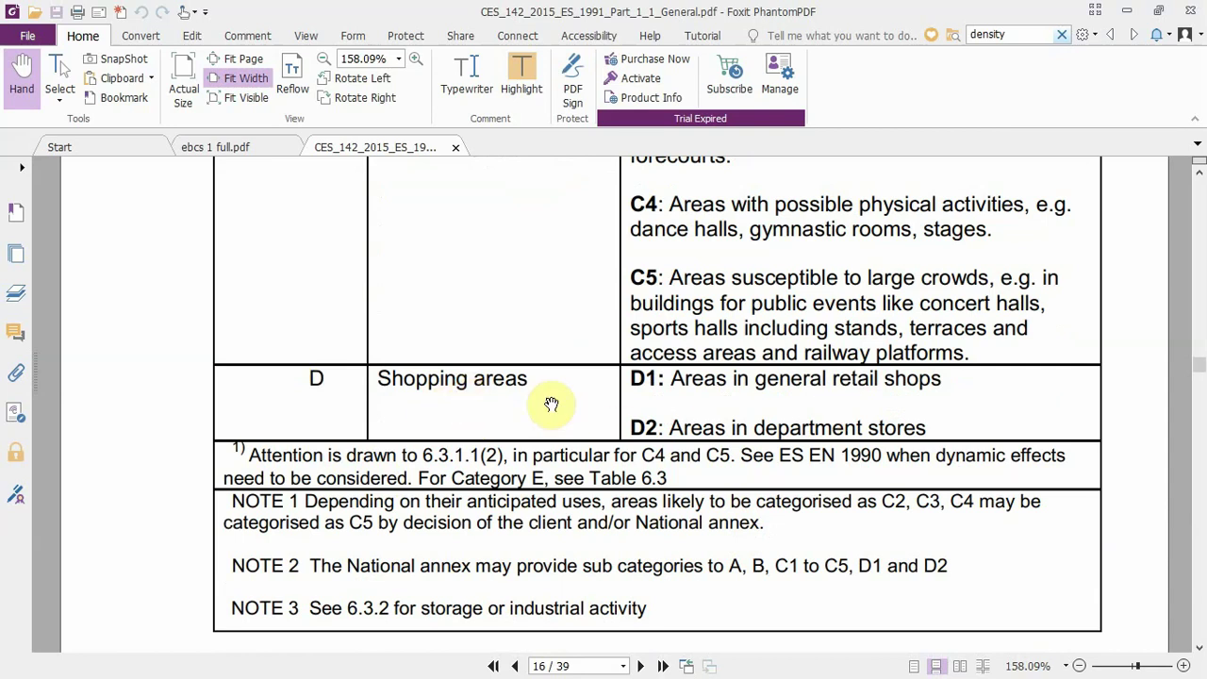
scroll(492, 444, "up", 2)
scroll(492, 445, "up", 1)
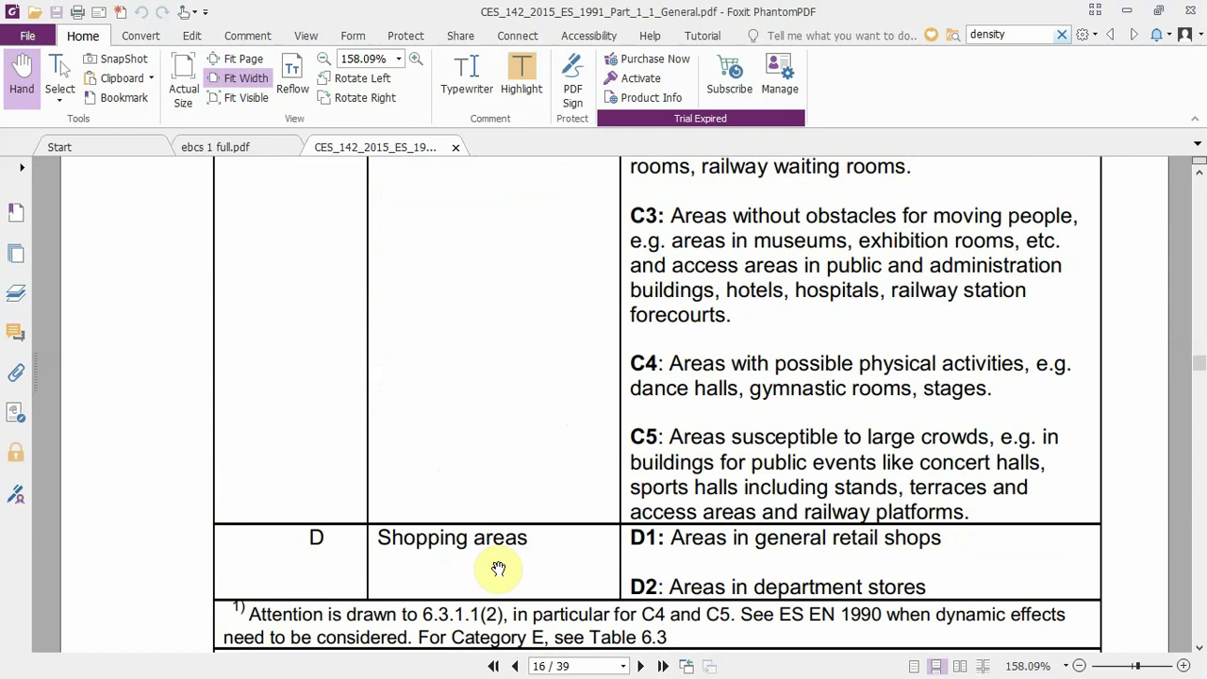
scroll(499, 569, "up", 6)
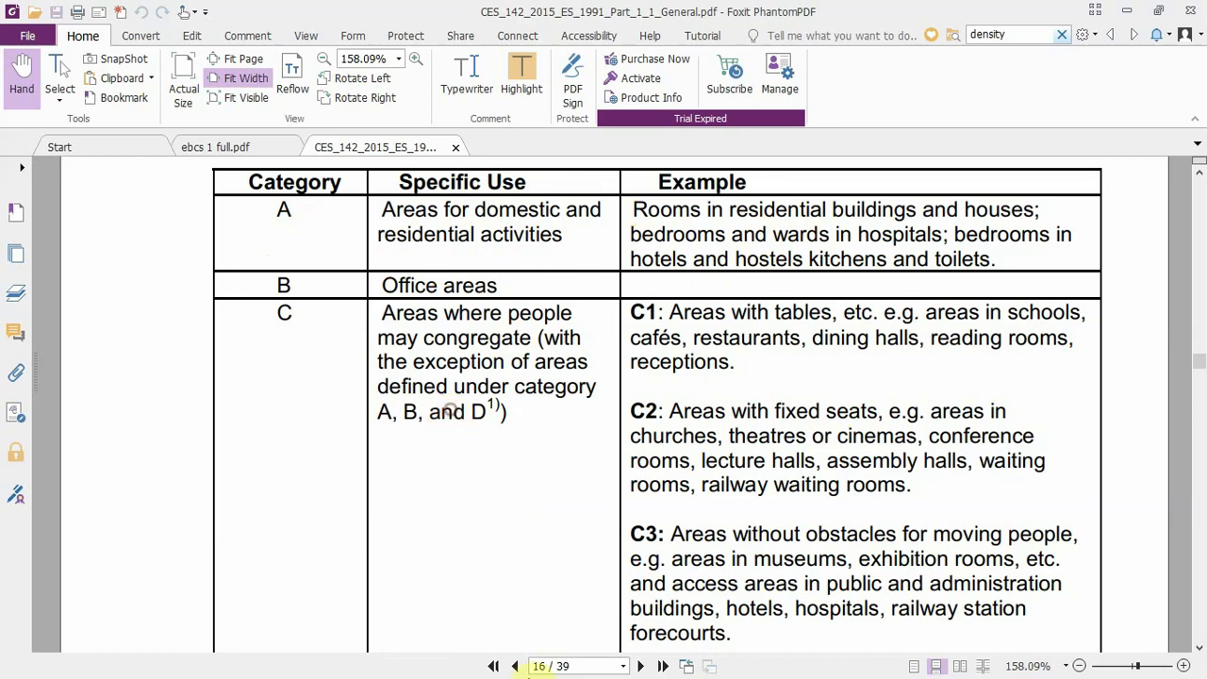
- Find Table 6.2, Imposed loads on floors, balconies and stairs in buildings, and examine its qk values by category
left_click(558, 667)
mouse_move(448, 8)
left_mouse_down()
mouse_move(458, 14)
mouse_move(458, 1)
left_mouse_up()
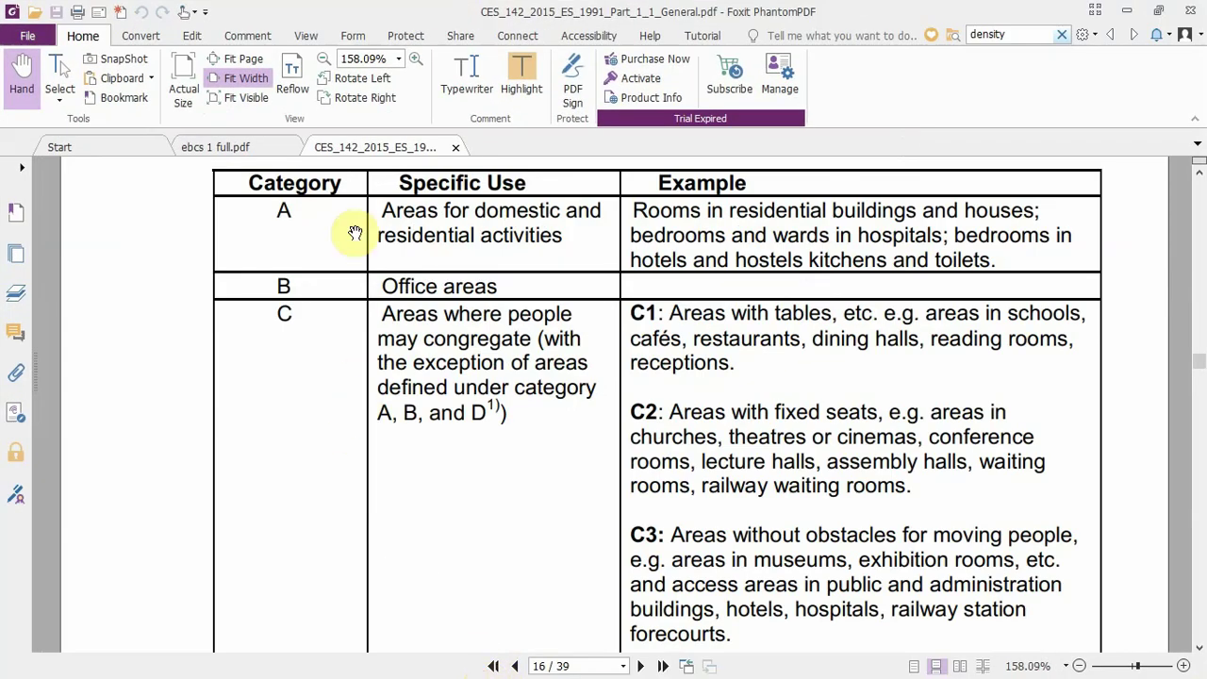
scroll(377, 232, "down", 1)
scroll(424, 302, "down", 10)
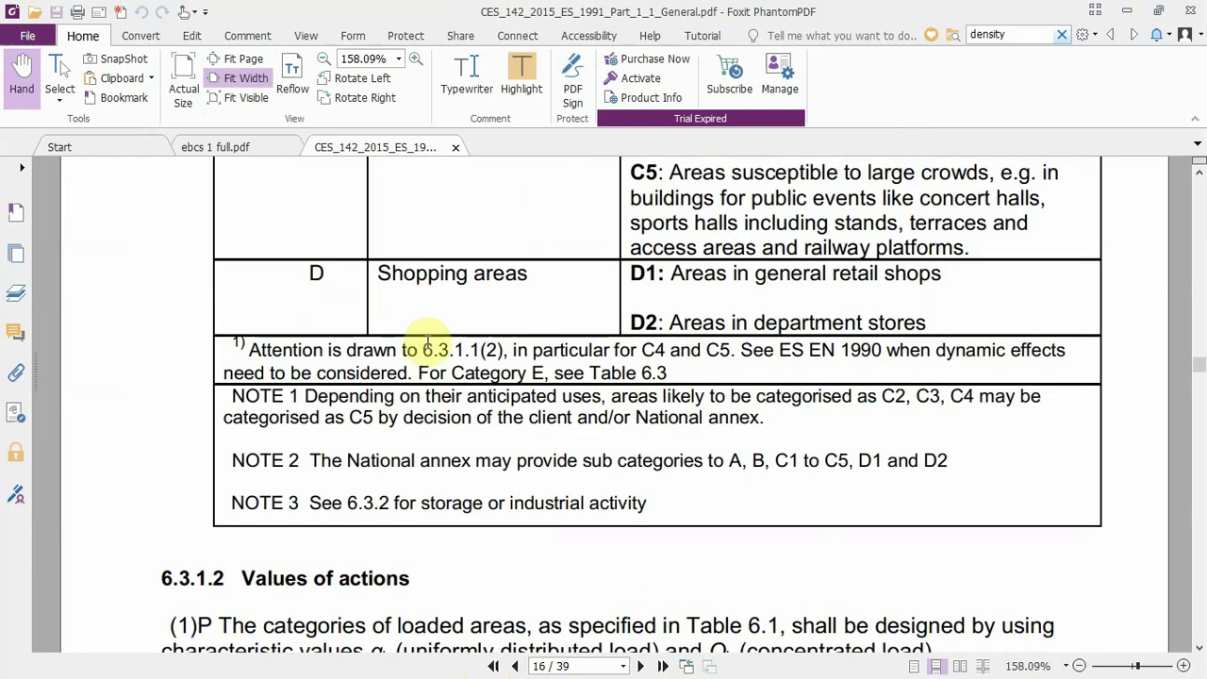
scroll(429, 350, "down", 12)
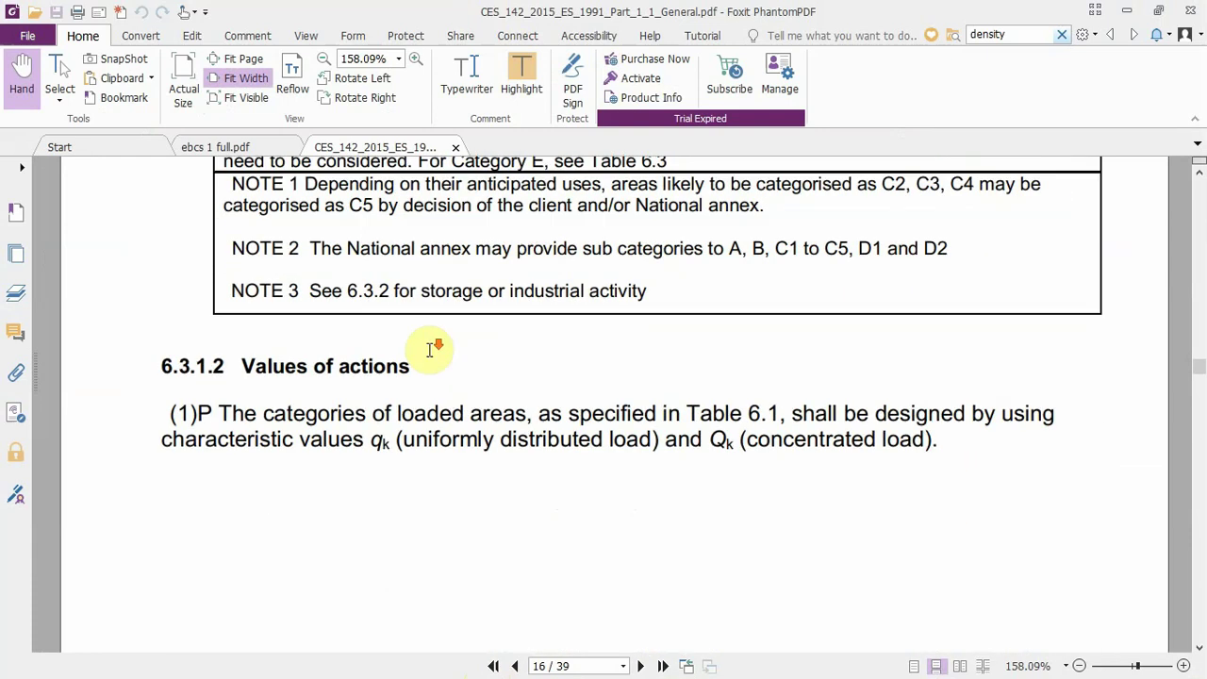
scroll(429, 350, "down", 8)
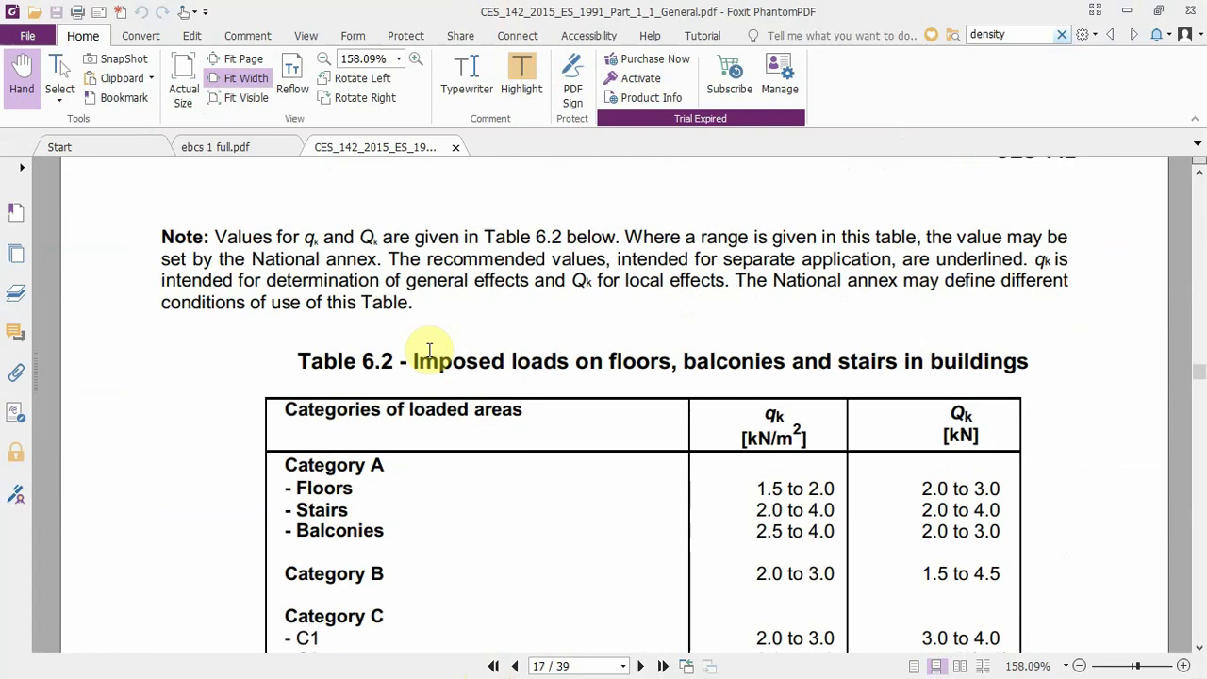
scroll(429, 350, "down", 1)
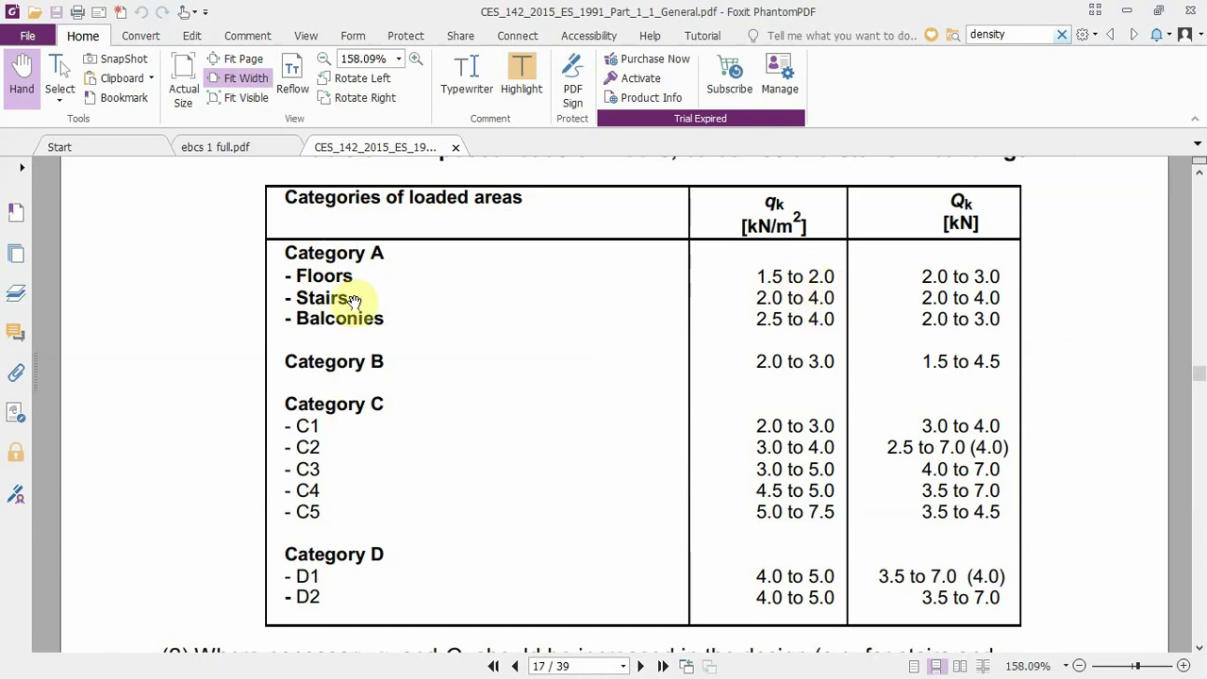
- Look up Table 2.10, Imposed Loads on Floors in Buildings, in ebcs 1 full.pdf for the Category A loads
left_click(204, 149)
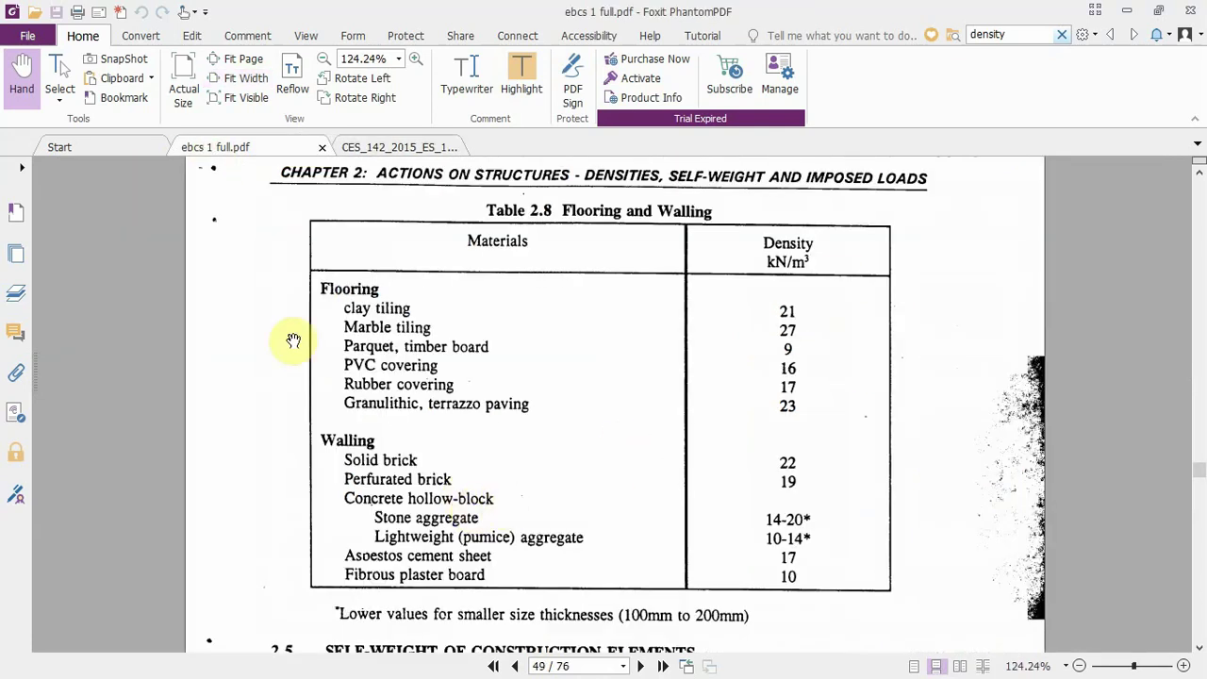
scroll(345, 312, "down", 15)
scroll(416, 408, "down", 20)
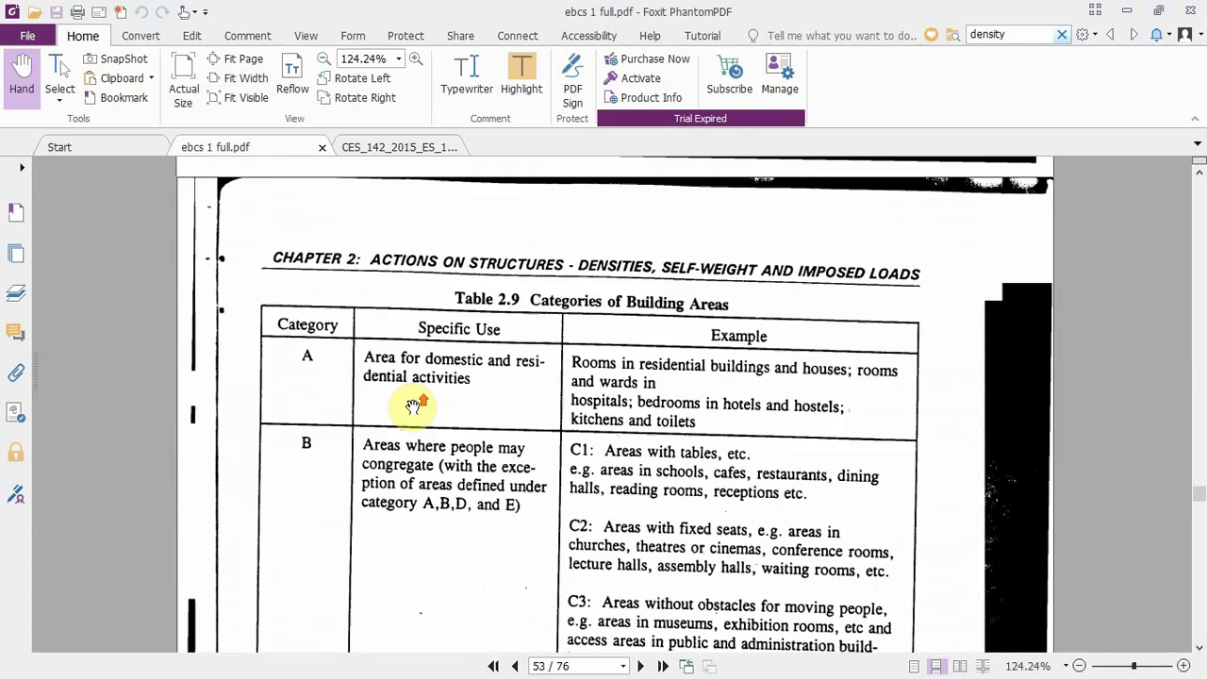
scroll(415, 405, "down", 2)
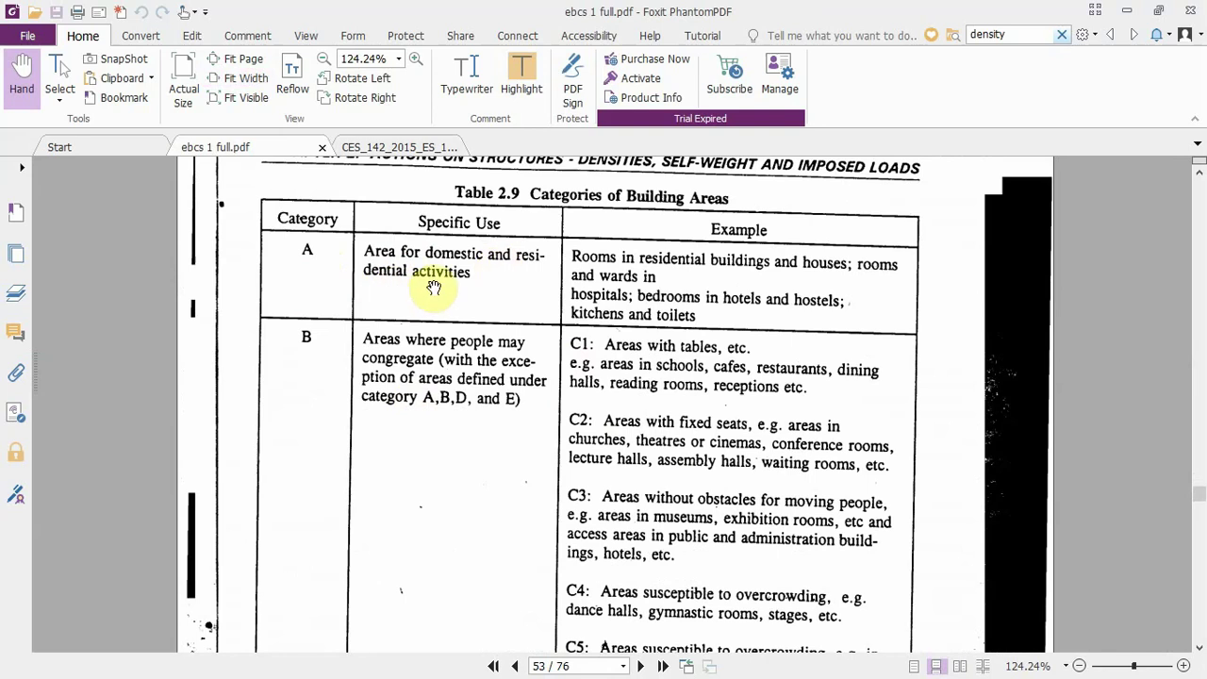
scroll(418, 273, "down", 7)
scroll(450, 404, "down", 20)
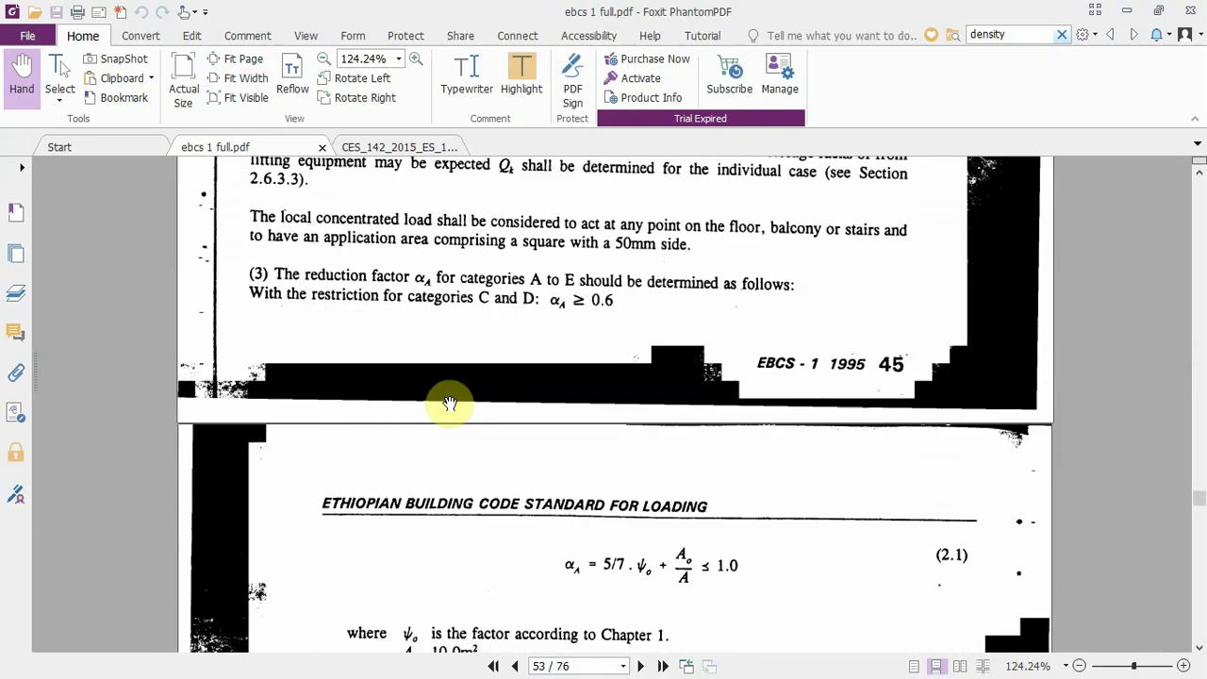
scroll(449, 403, "up", 1)
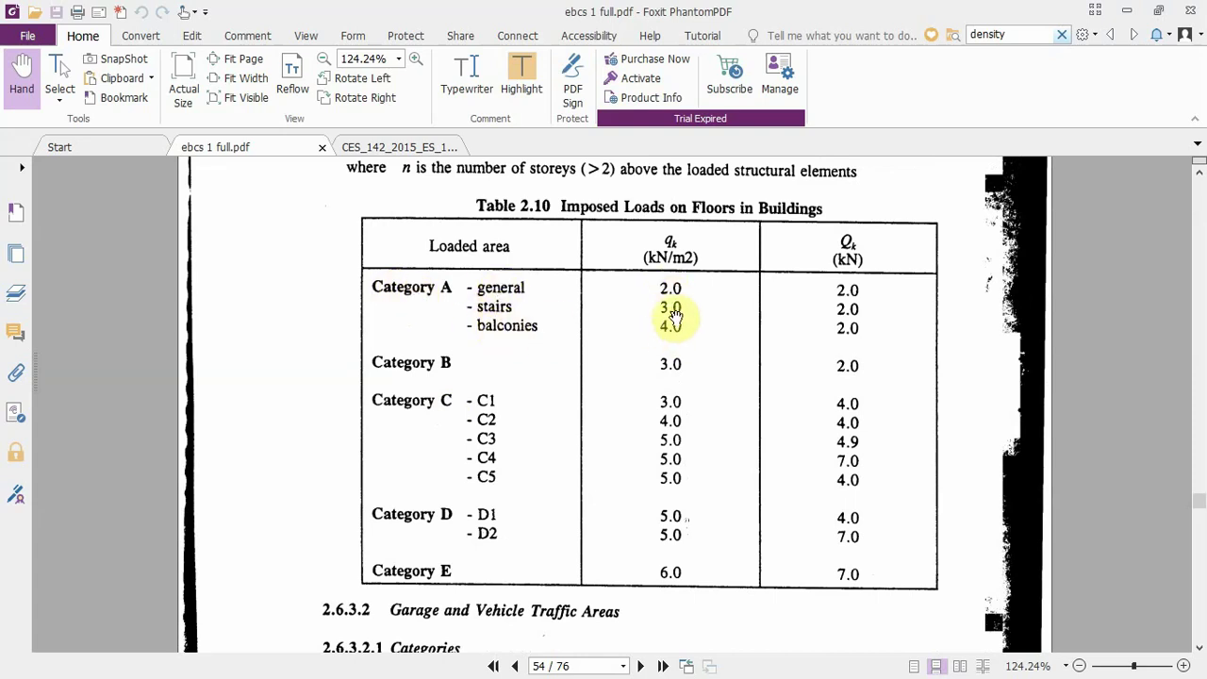
- Return to Table 6.2 in the CES_142_2015_ES_1991_Part_1_1_General.pdf document and reduce the PDF window from full screen
left_click(396, 148)
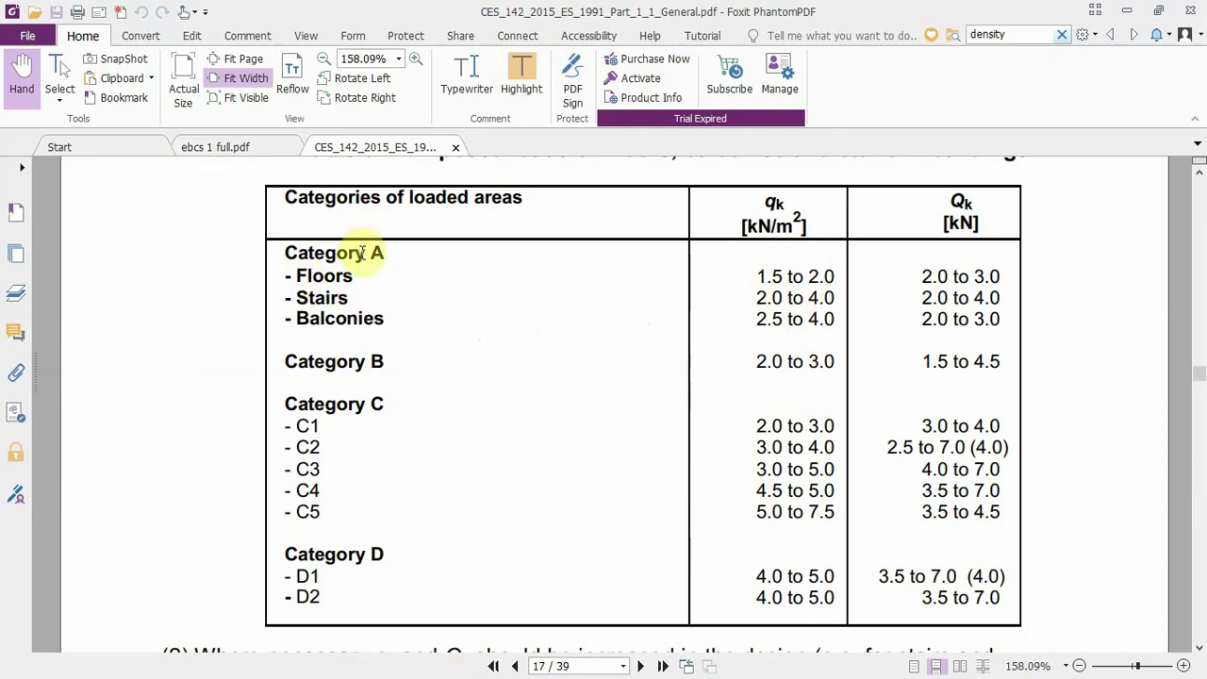
scroll(315, 419, "up", 1)
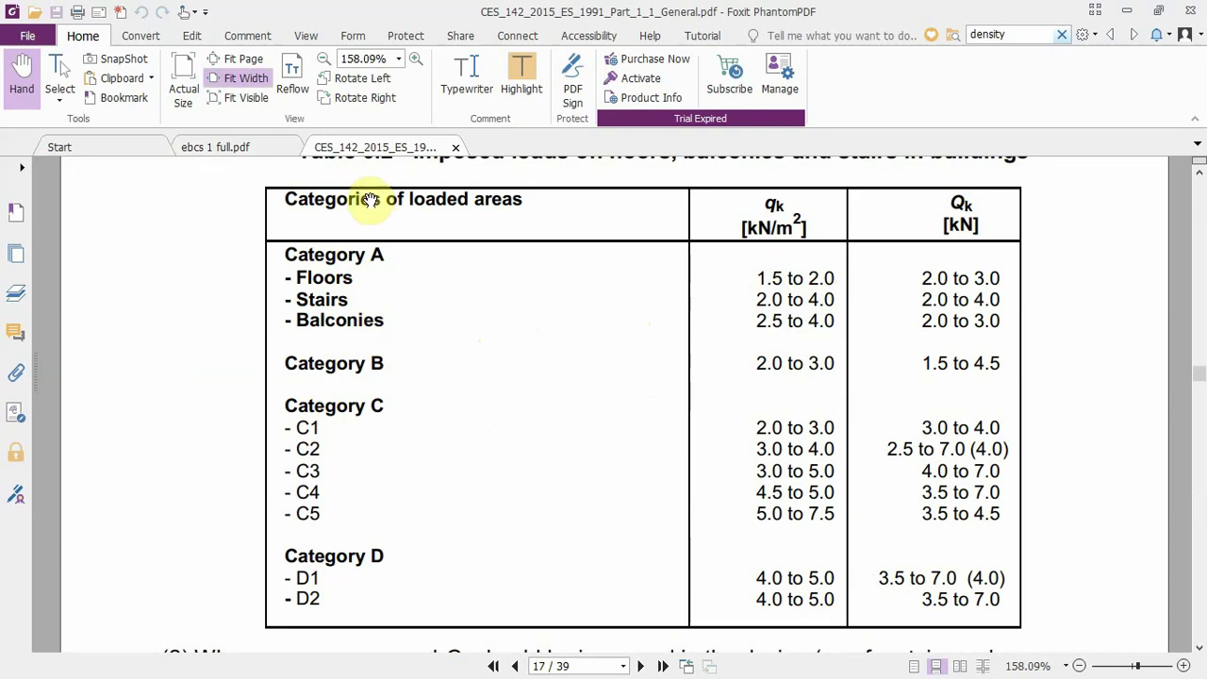
left_click(359, 36)
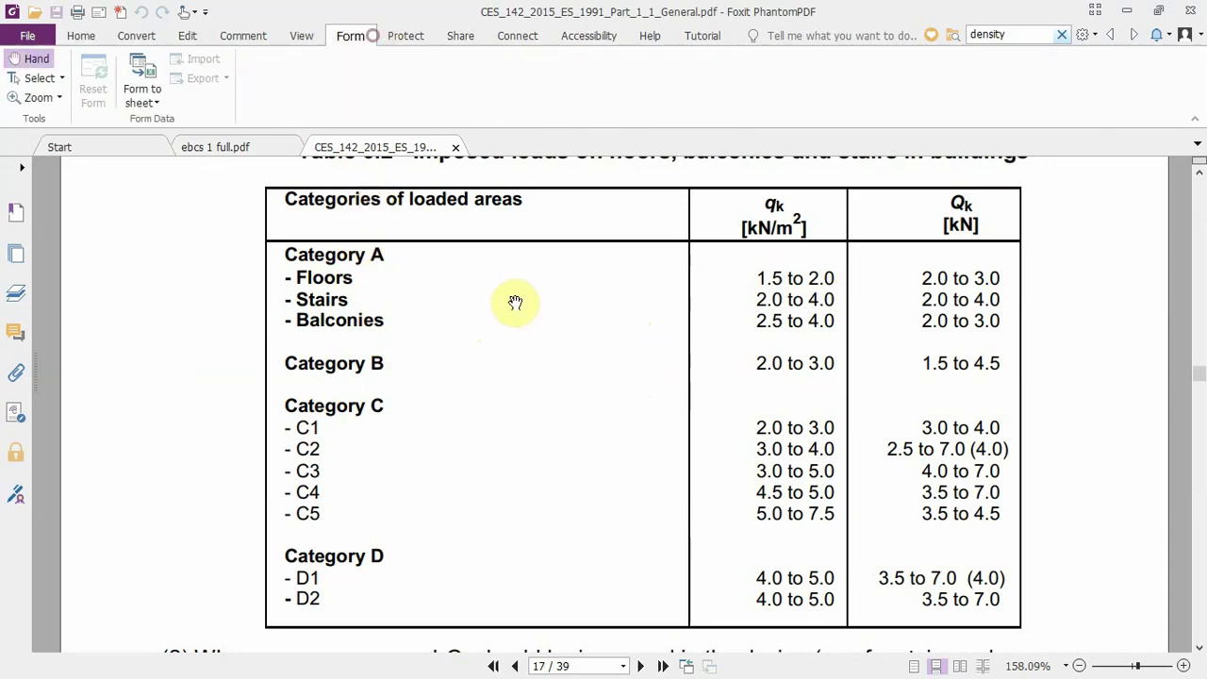
double_click(489, 9)
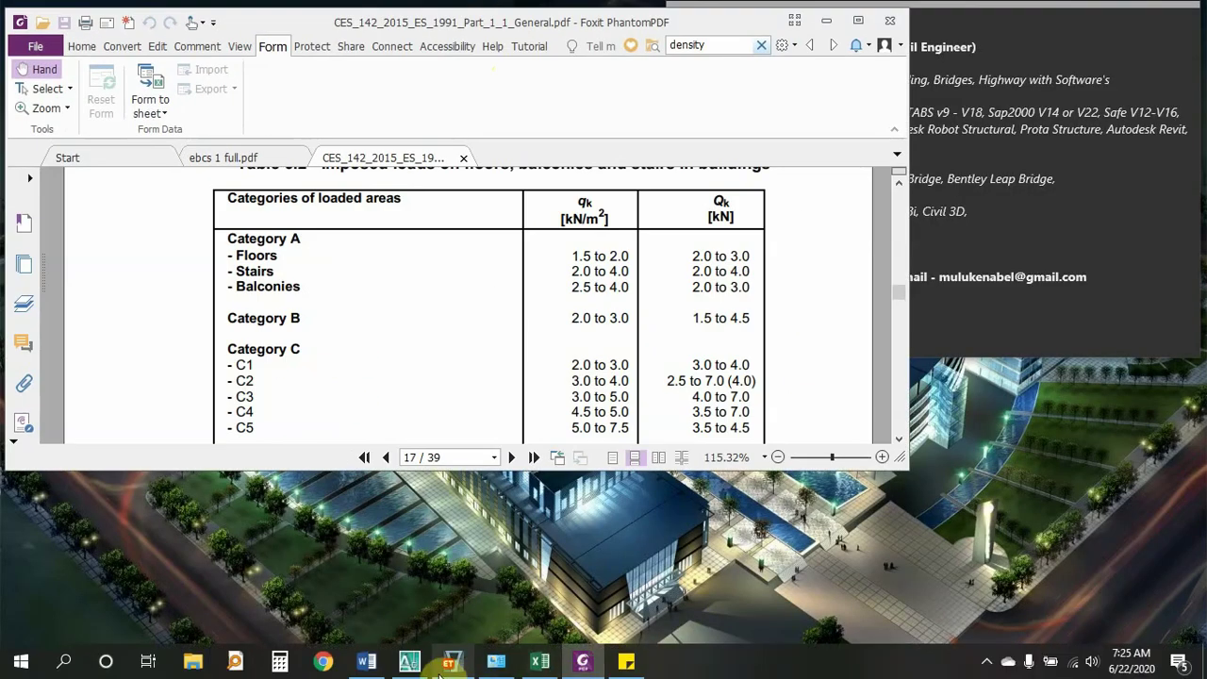
- Switch to Excel and enter A as the live load category in cell C16
left_click(539, 661)
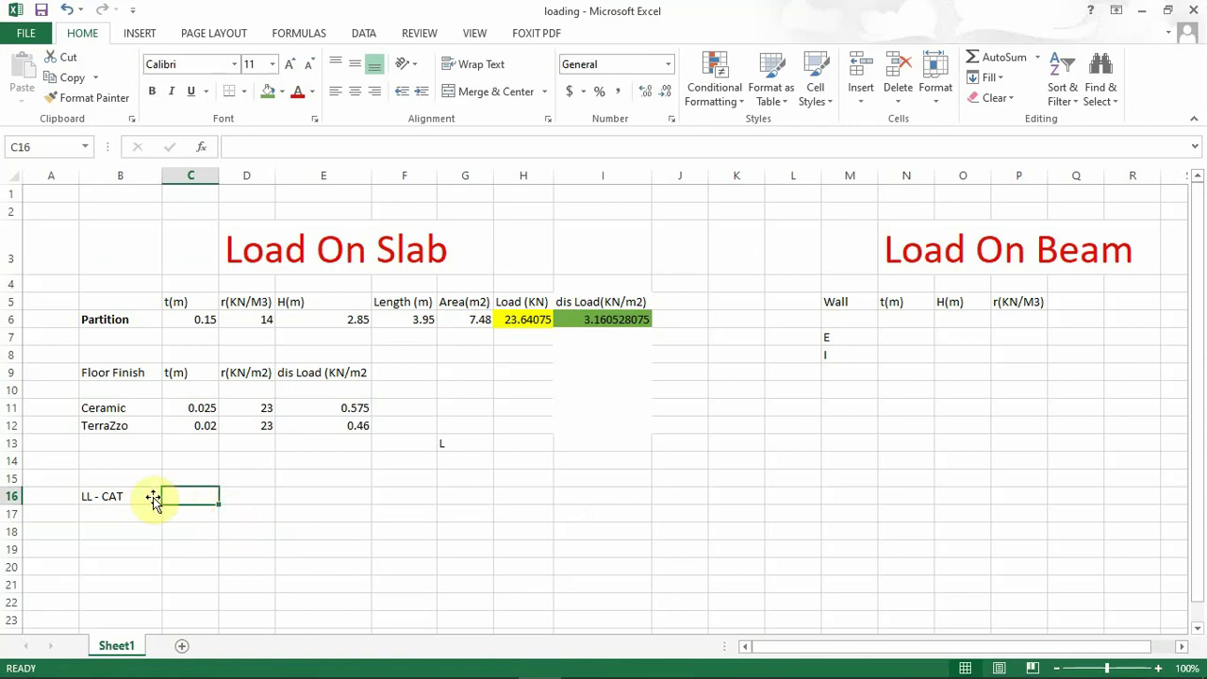
type("A")
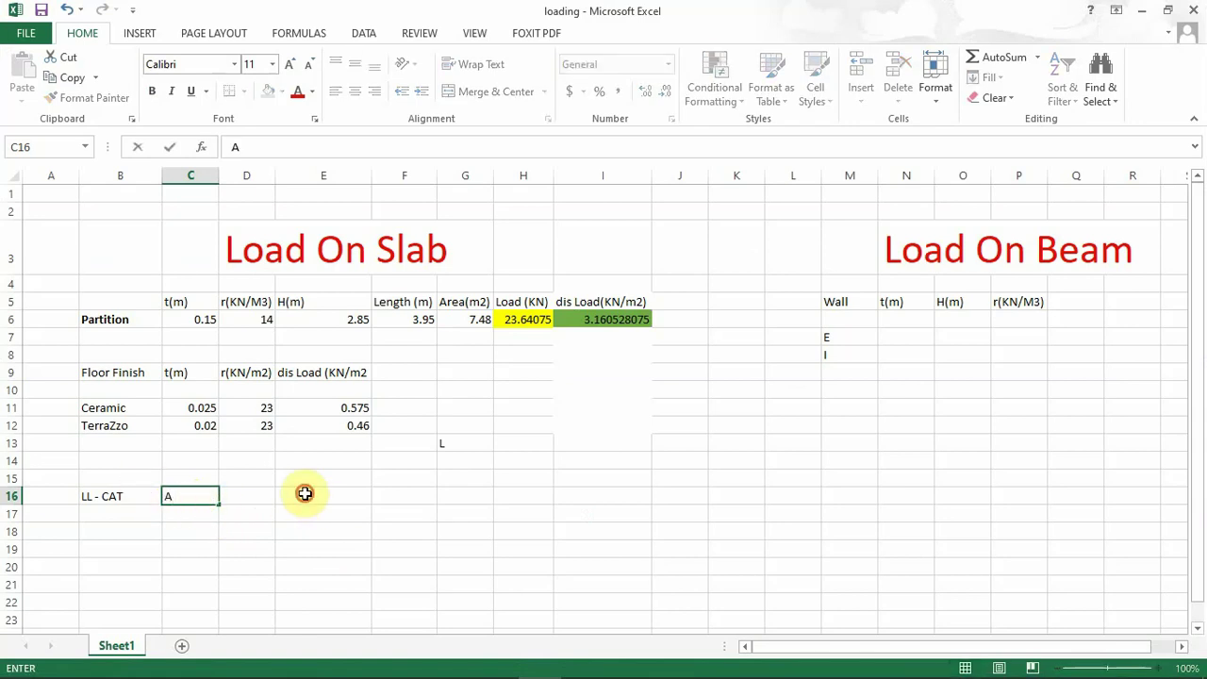
left_click(304, 494)
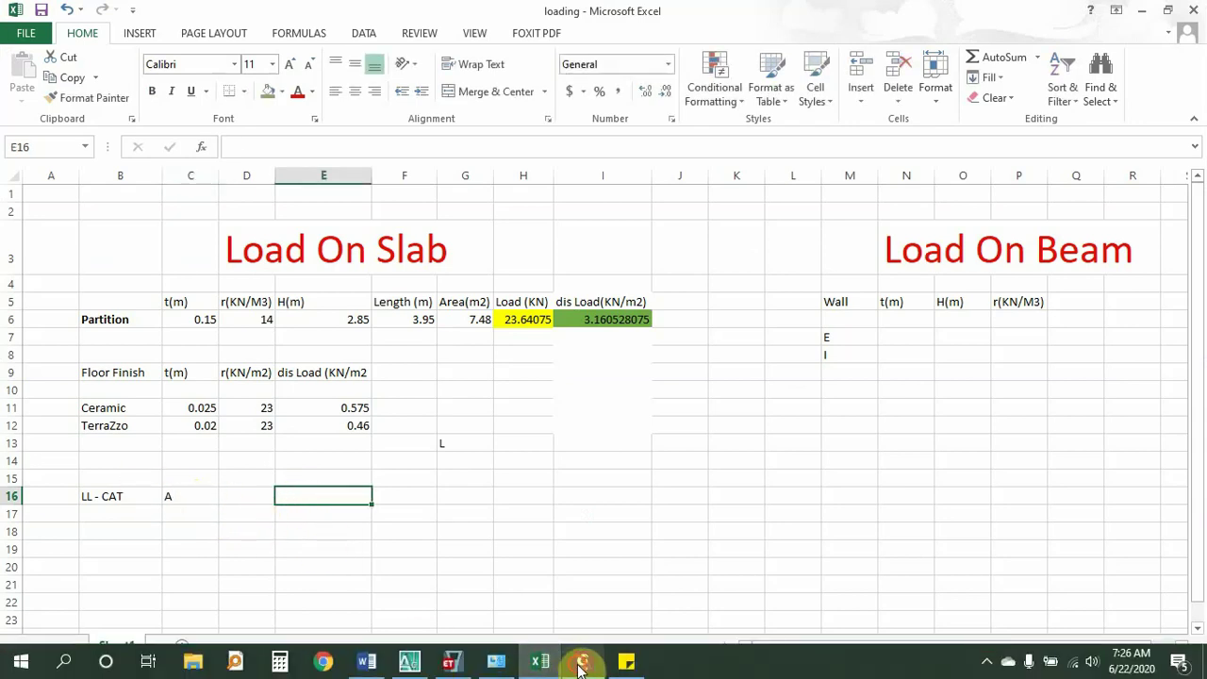
- Check the Category A floor load in Table 6.2, and enter General in D16 with a live load of 2 in E16
left_click(581, 663)
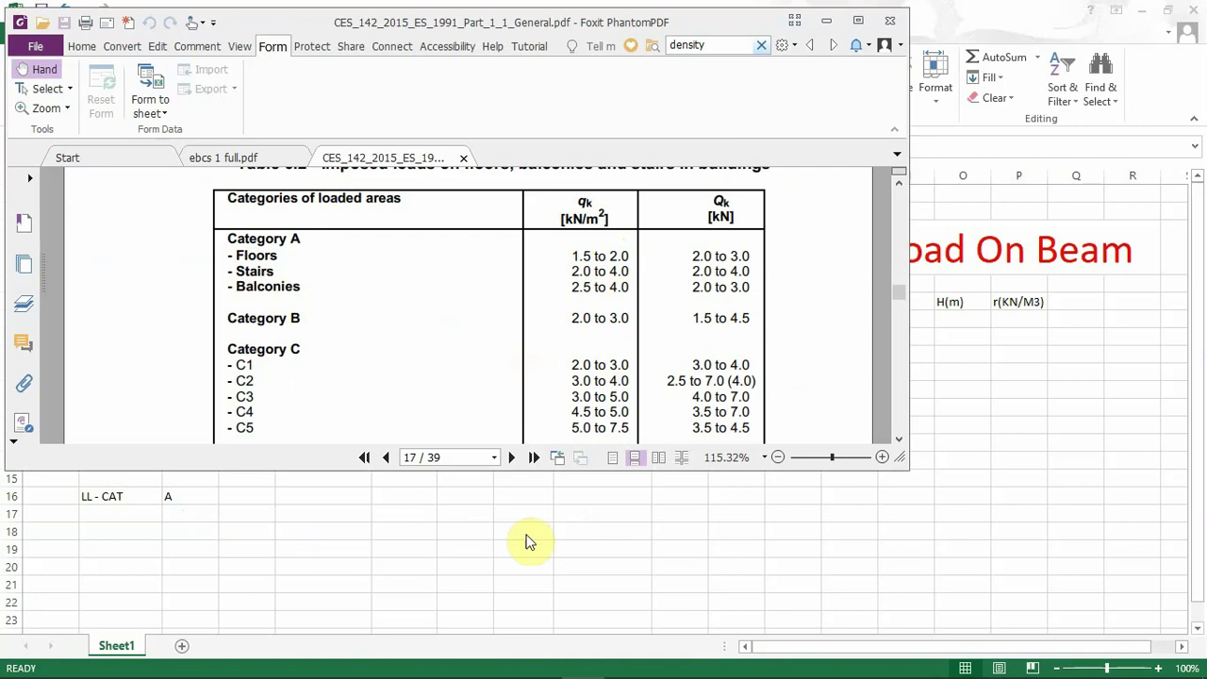
left_click(248, 496)
left_click(248, 496)
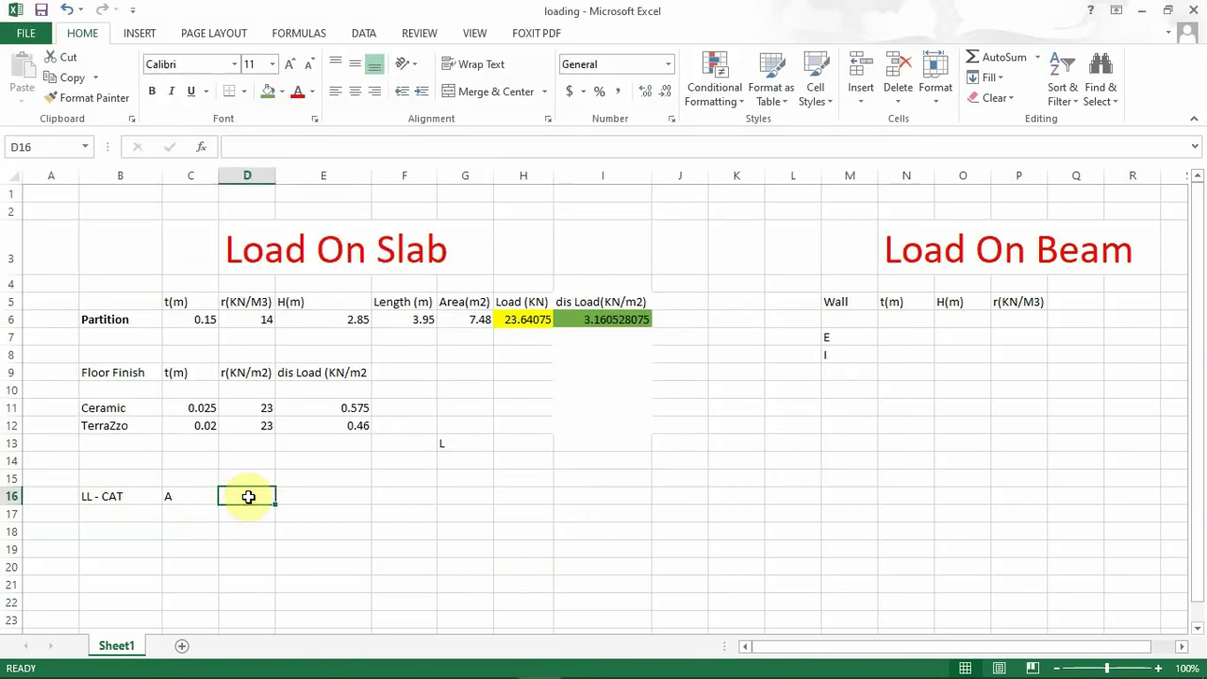
type("General")
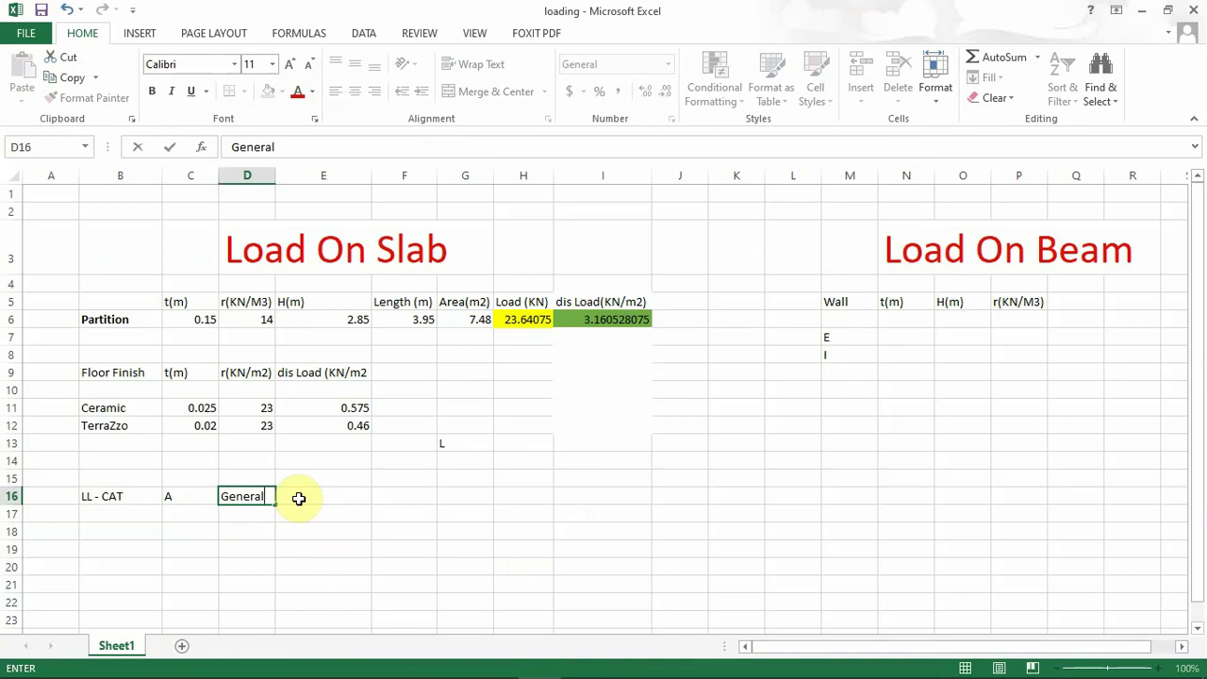
left_click(298, 498)
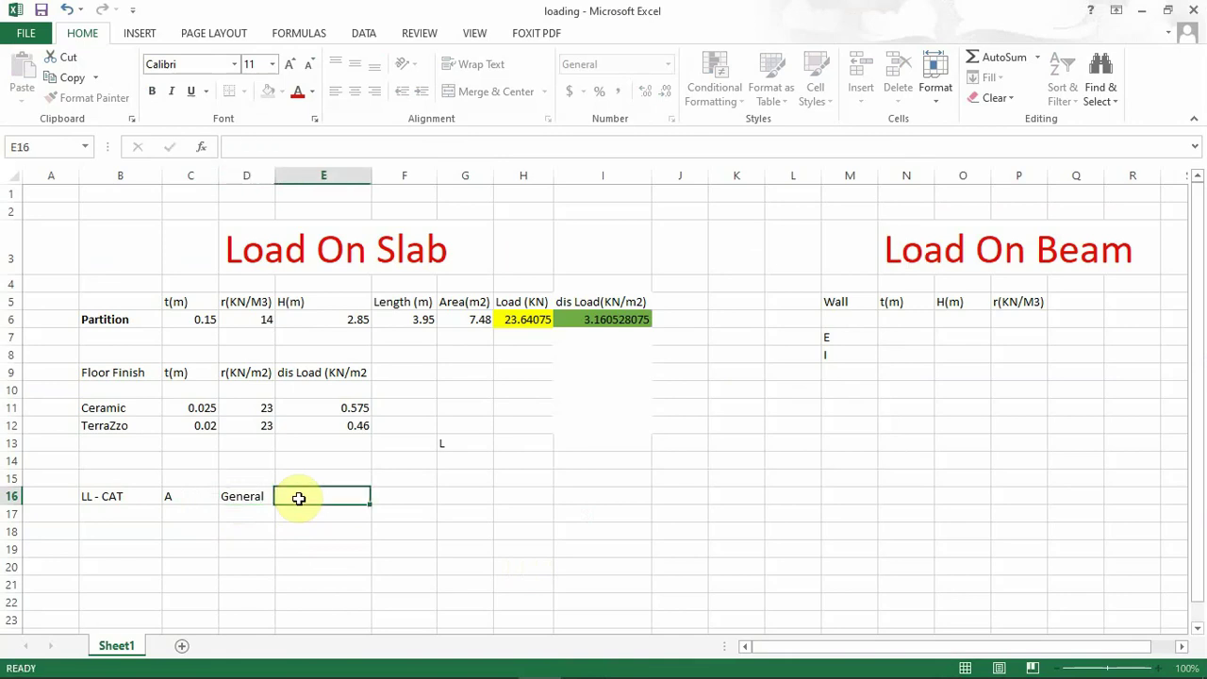
type("2")
left_click(256, 525)
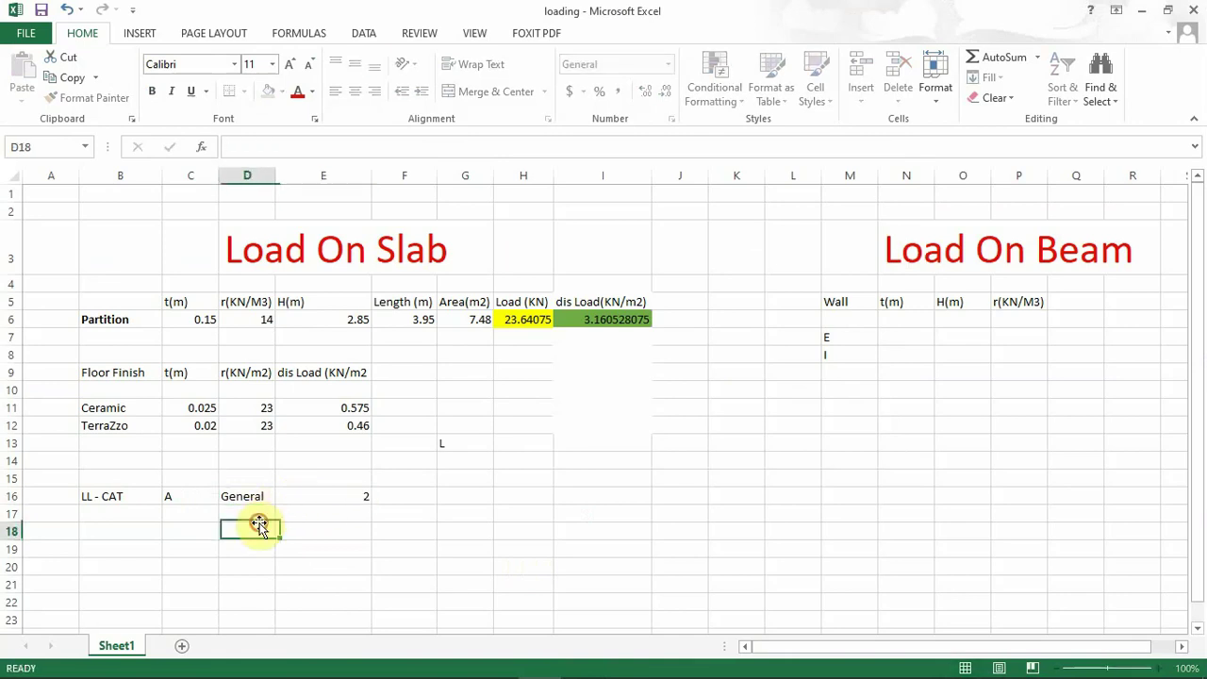
- Add the live load row labels Stair in D17 and Balcony in D18
left_click(249, 516)
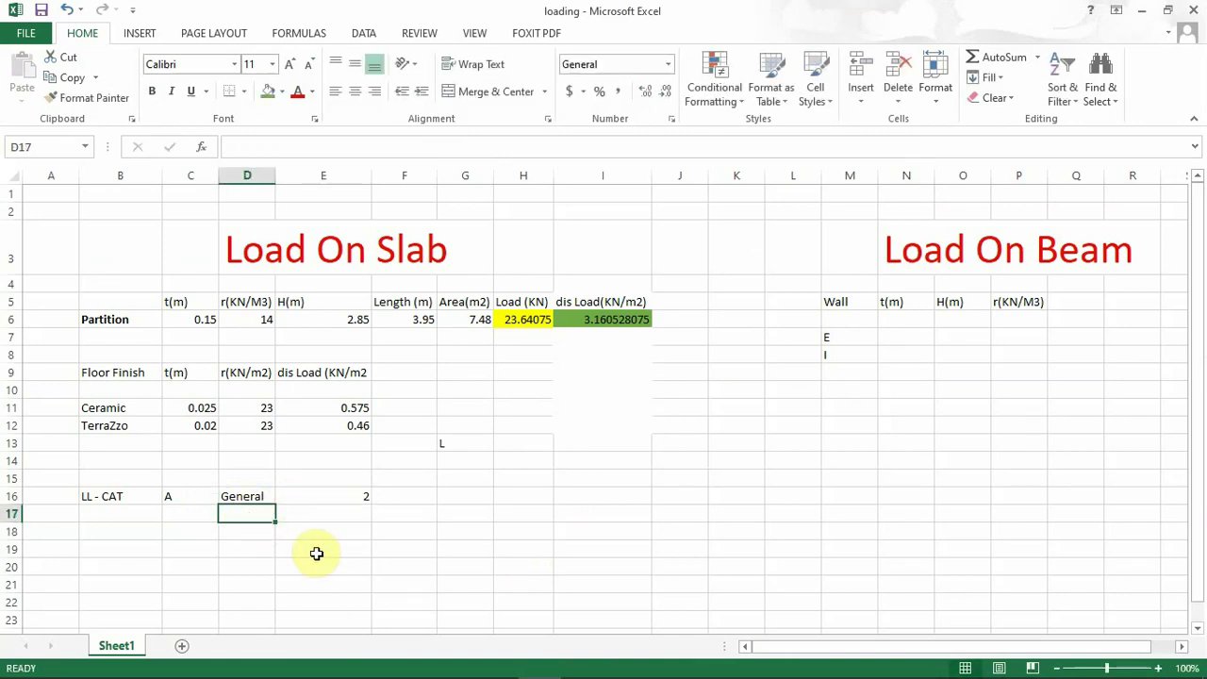
type("Stair")
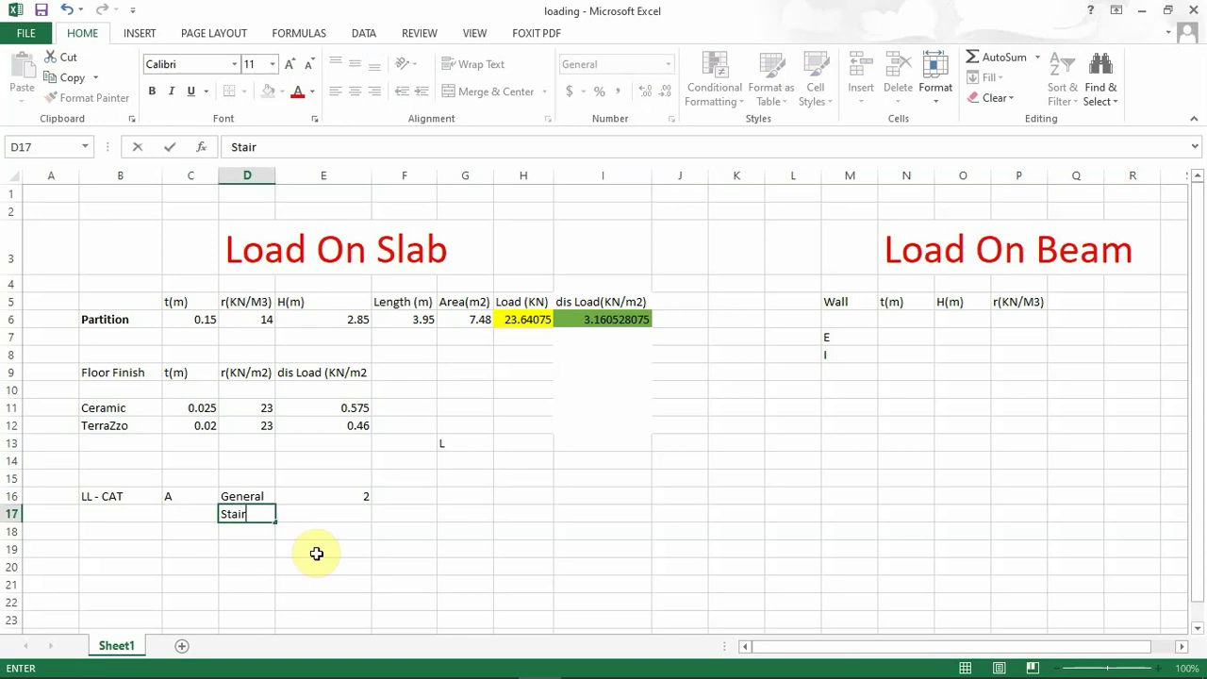
key("Tab")
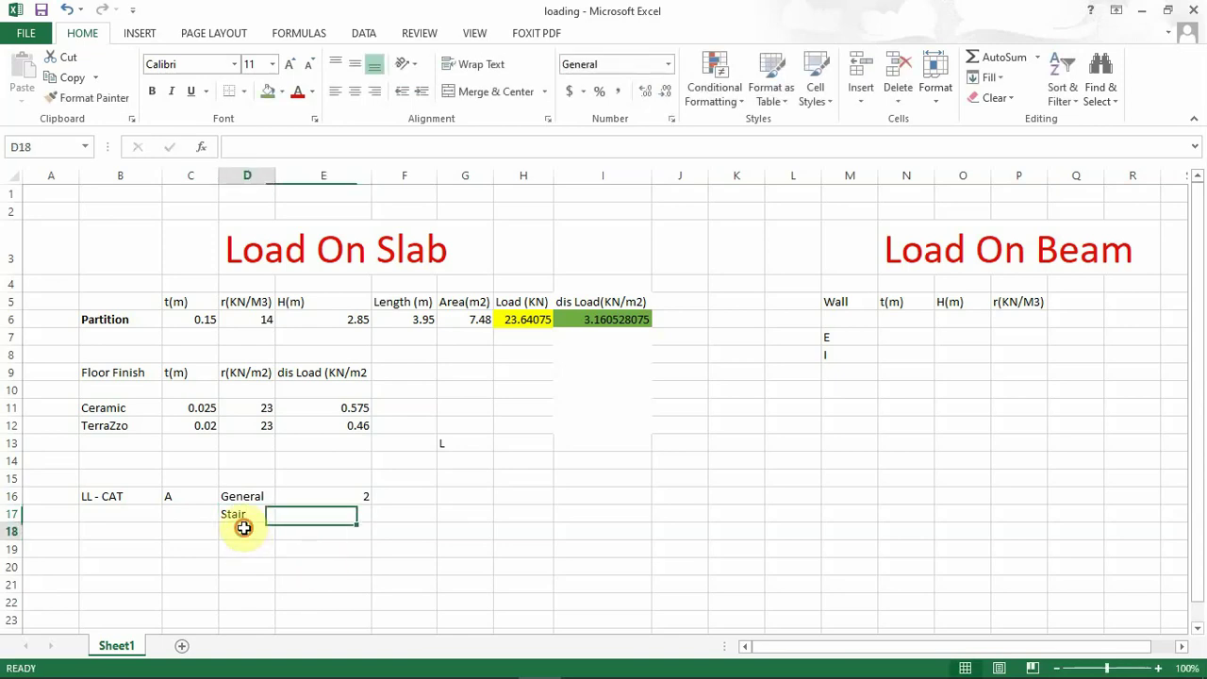
left_click(245, 525)
type("Balcony")
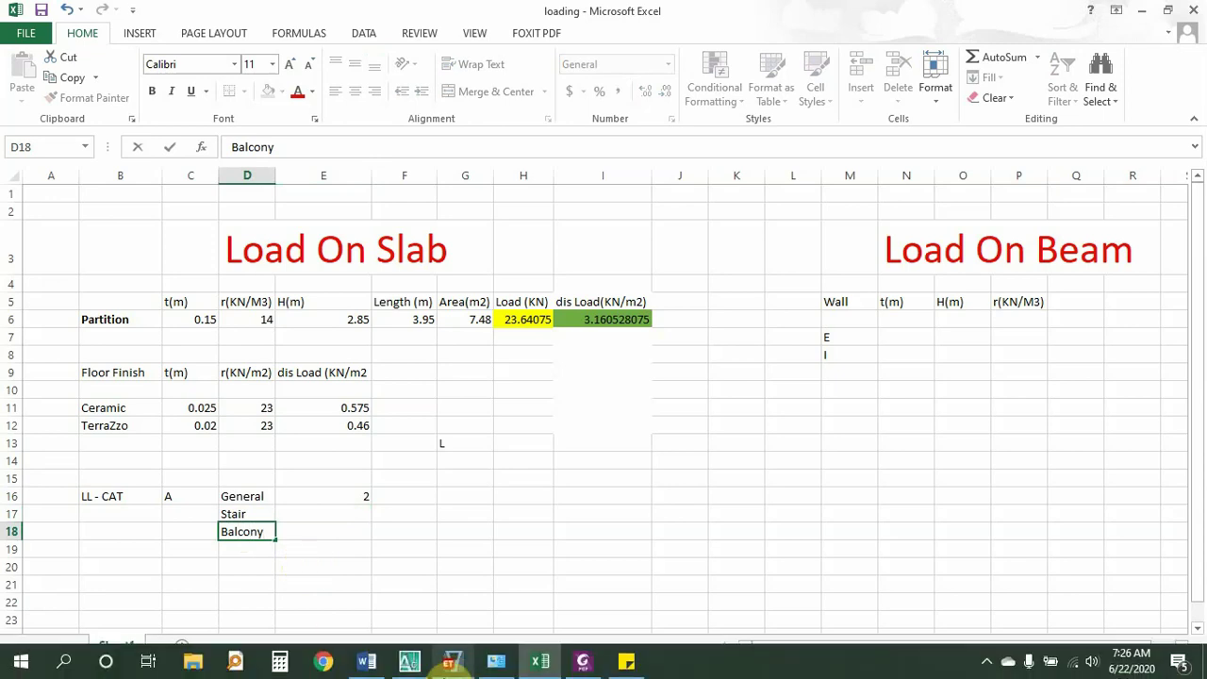
- Check the stair and balcony loads in Table 6.2, and enter a live load of 4 in both E17 and E18
left_click(579, 663)
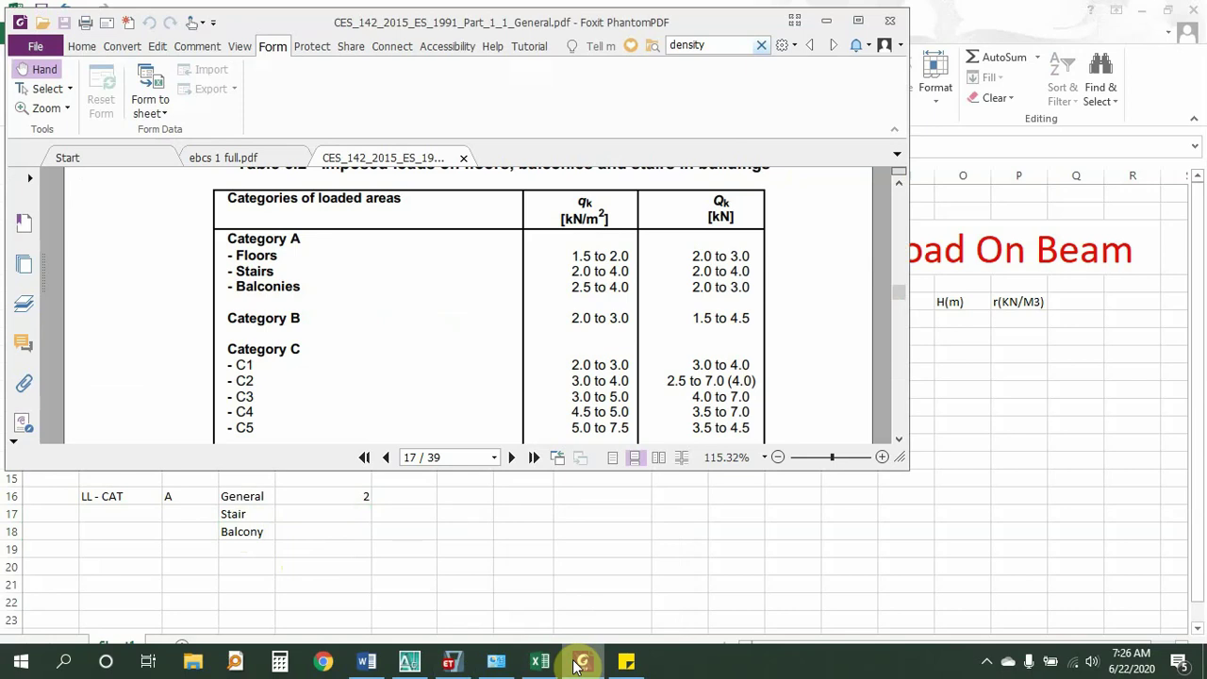
left_click(579, 663)
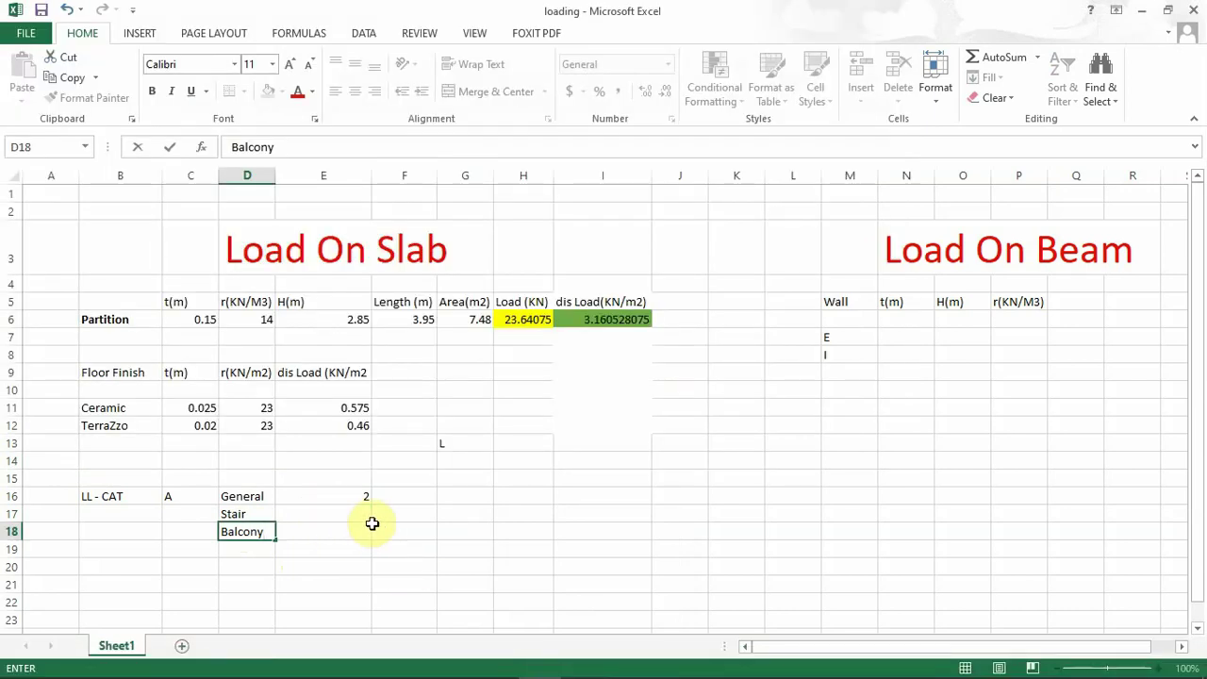
left_click(369, 520)
type("4")
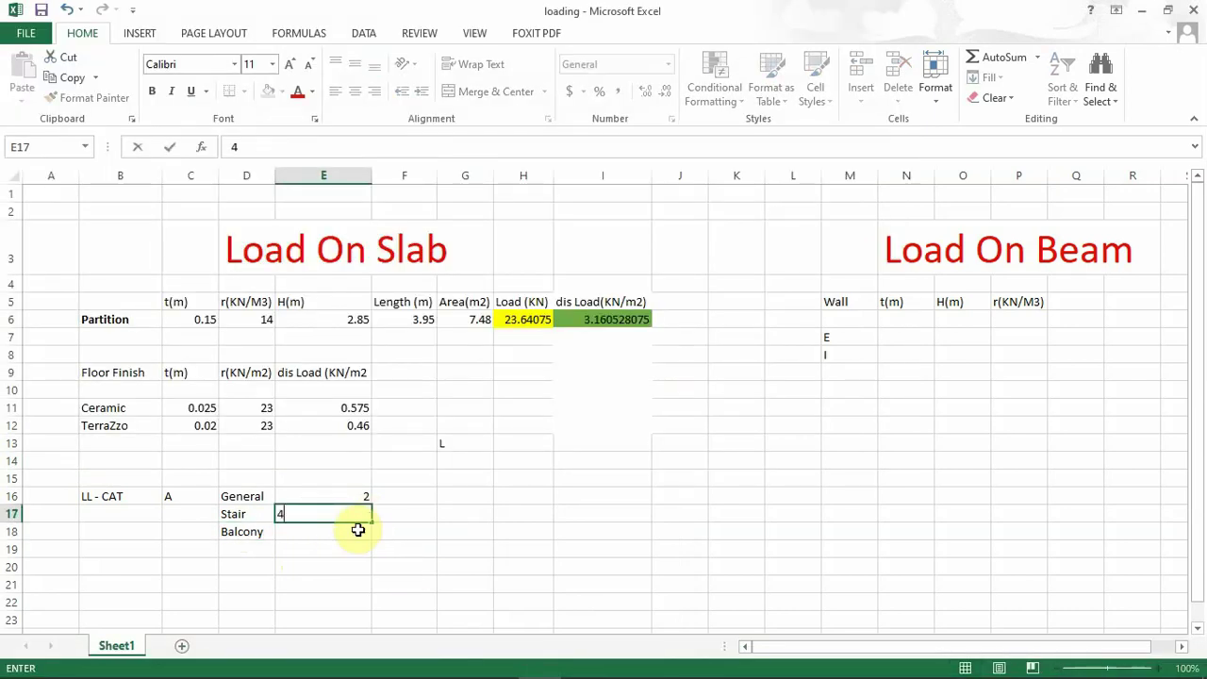
left_click(357, 532)
type("4")
left_click(427, 534)
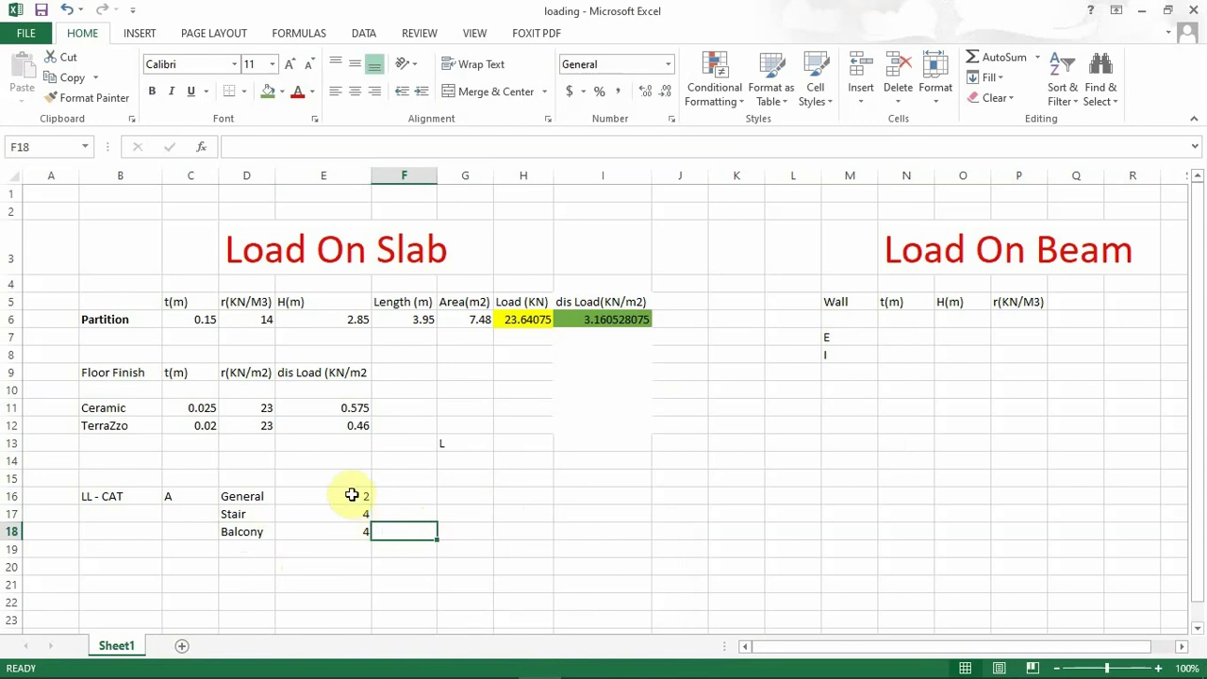
- Shade the live load values in E16:E18 green, and check the partition load formula in I6 and the TerraZzo formula in E12
left_click_drag(352, 495, 359, 533)
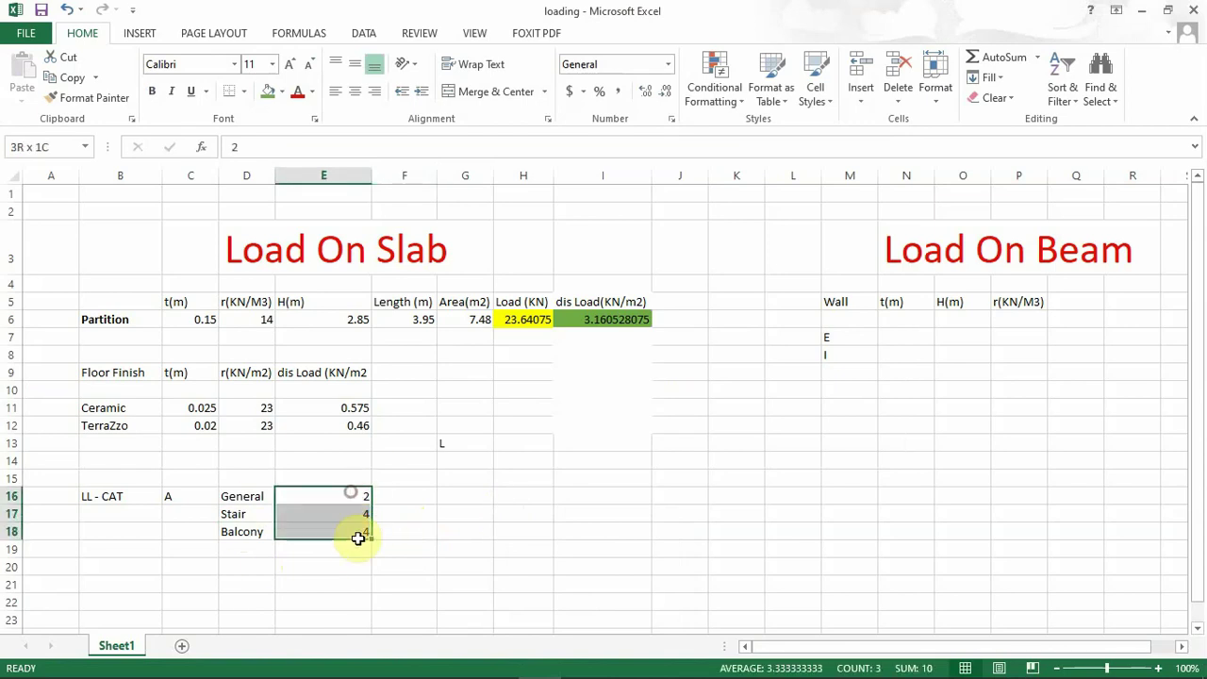
left_click(268, 93)
left_click(469, 528)
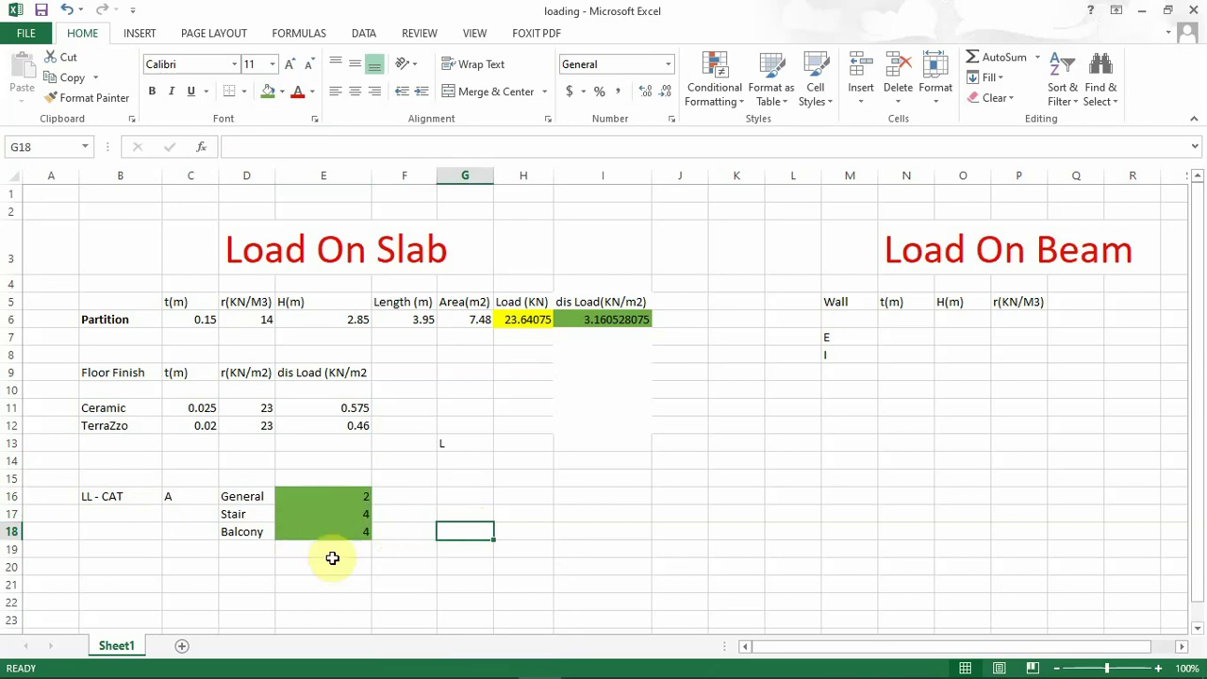
left_click(614, 321)
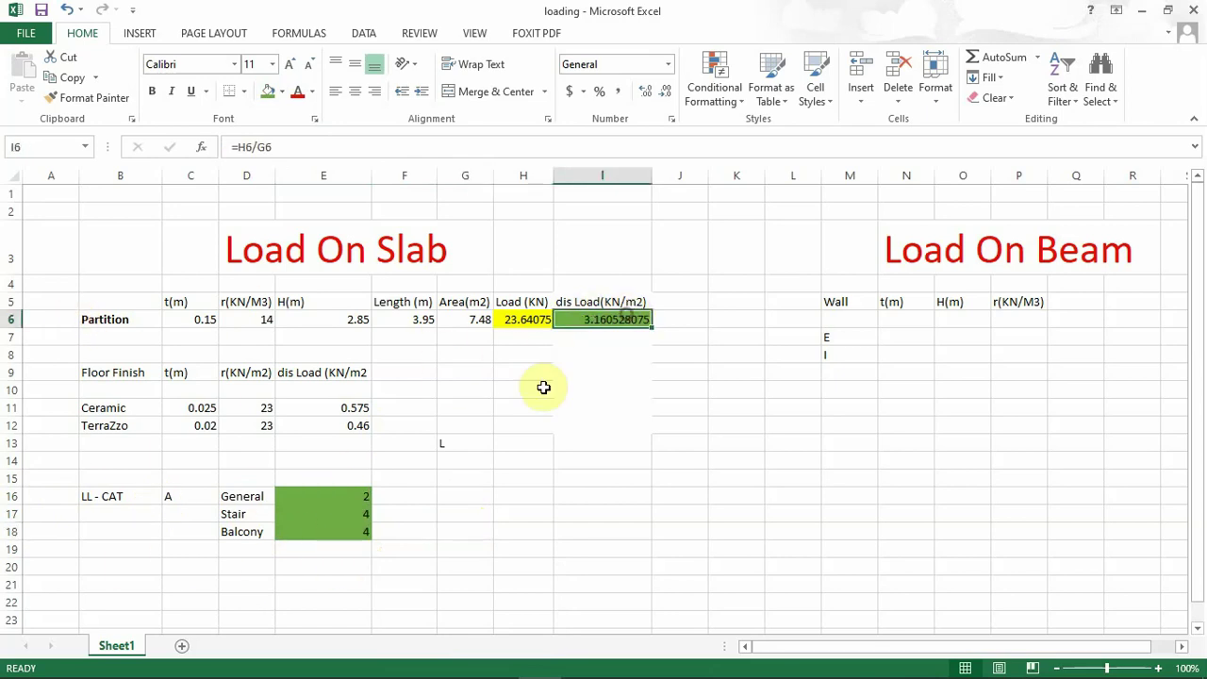
left_click(358, 426)
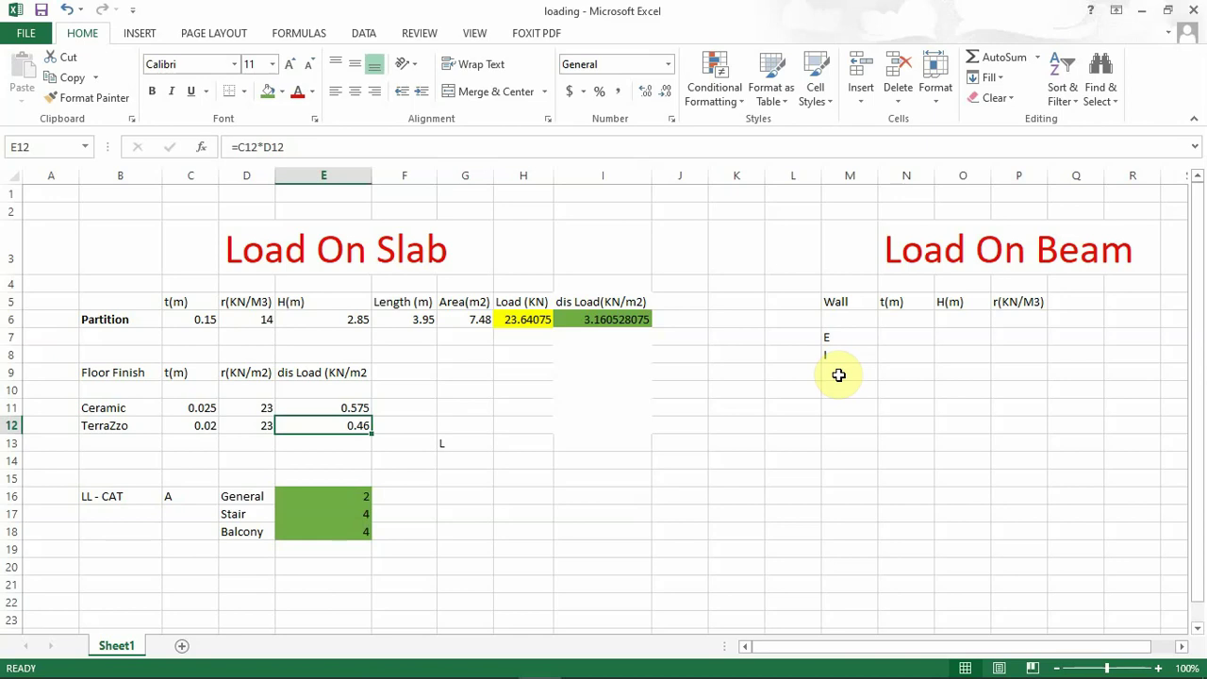
- Enter wall thicknesses of 0.2 in N7 for wall E and 0.15 in N8 for wall I
left_click(903, 337)
type("0")
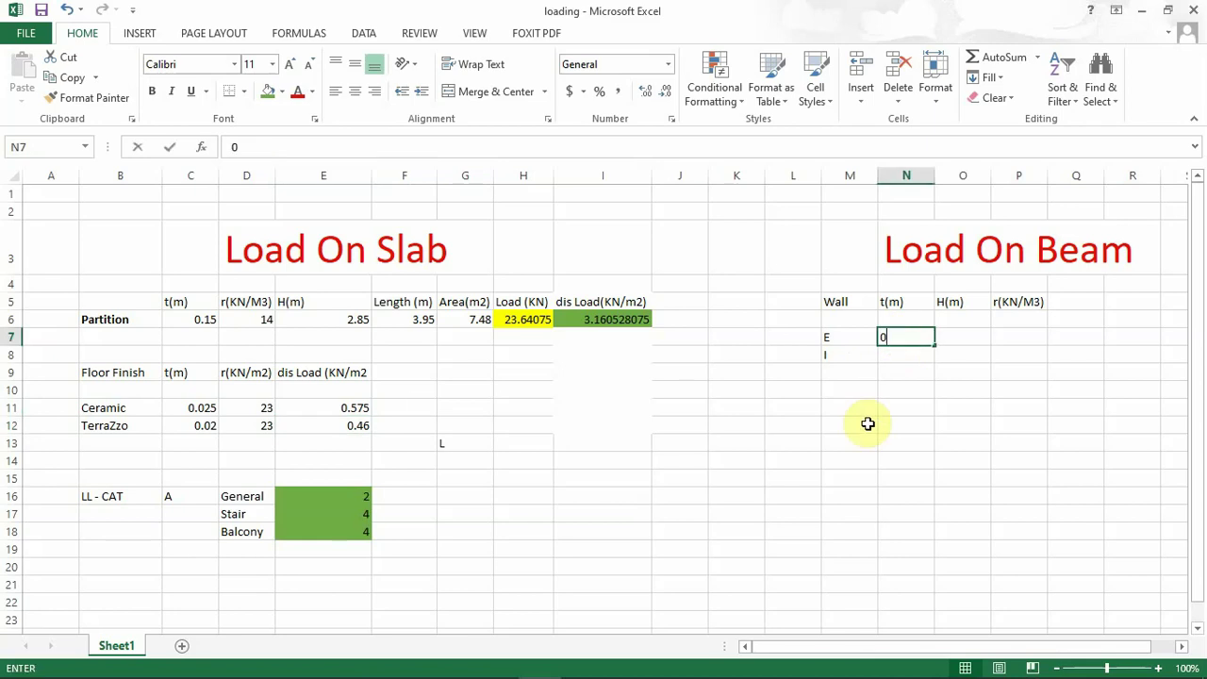
type(".2")
key("Return")
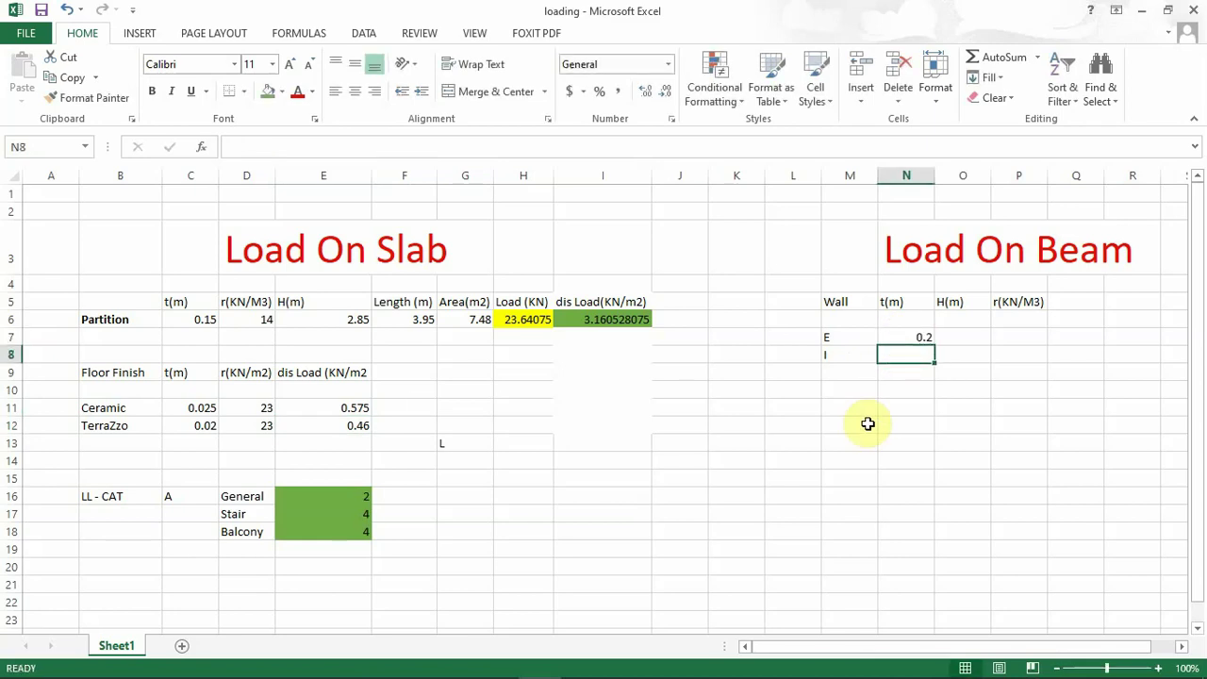
type("0.1")
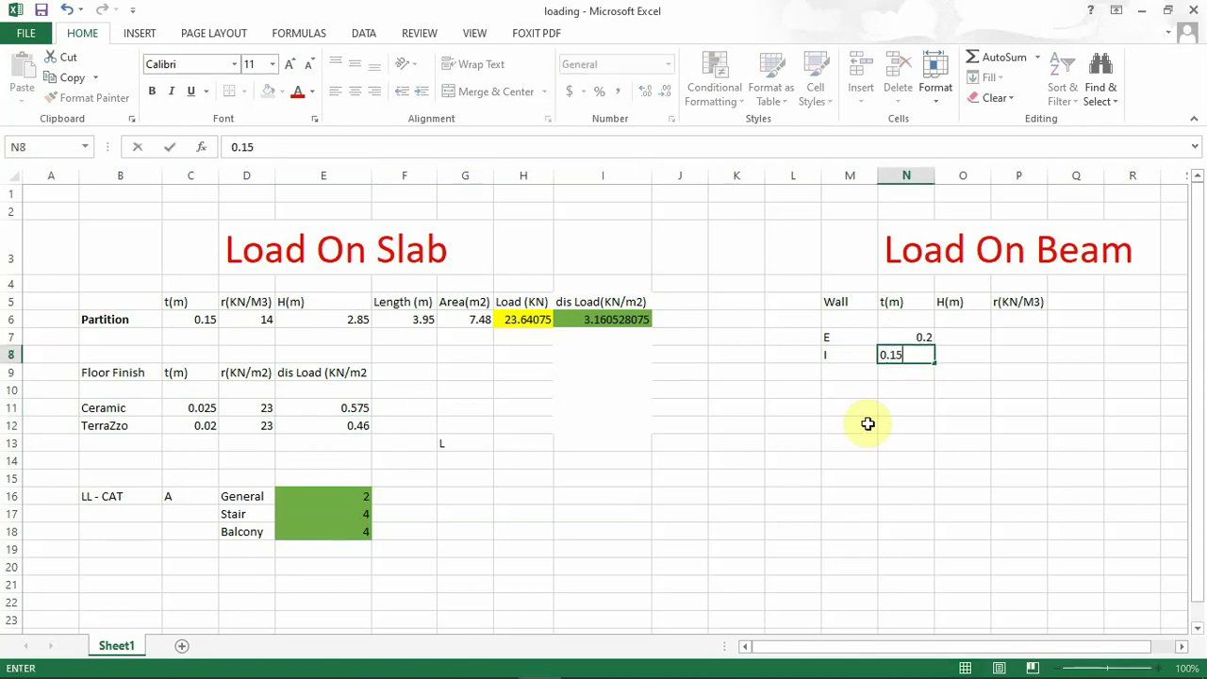
type("5")
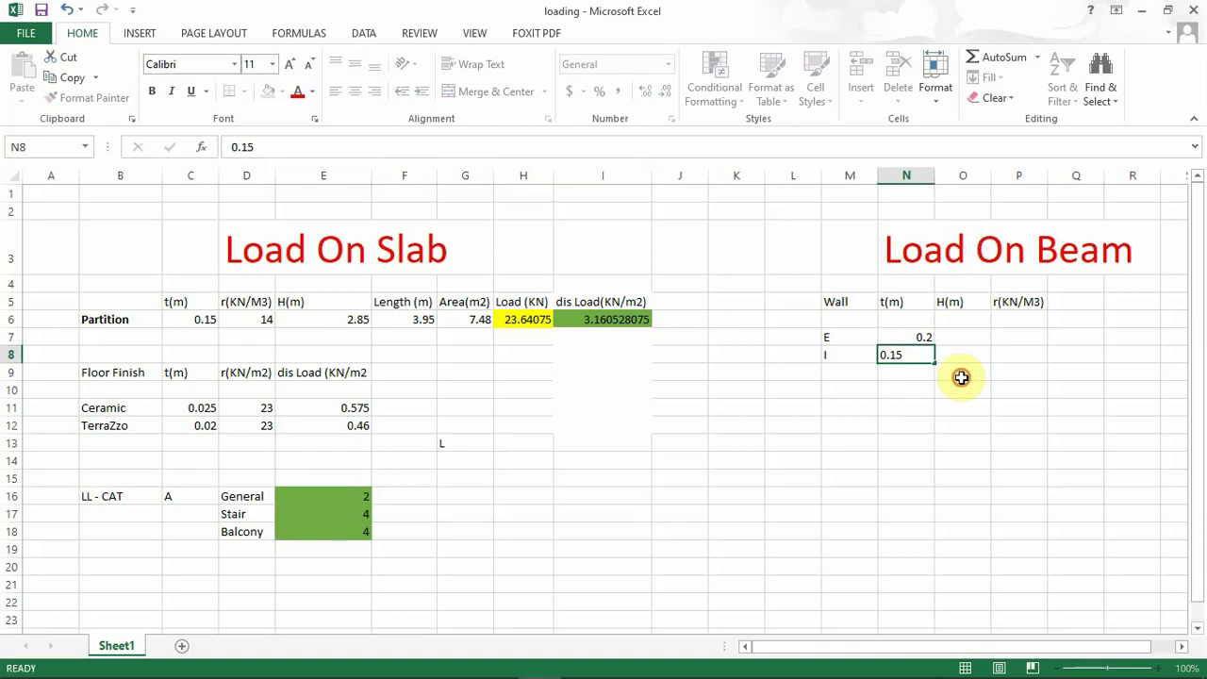
left_click(956, 375)
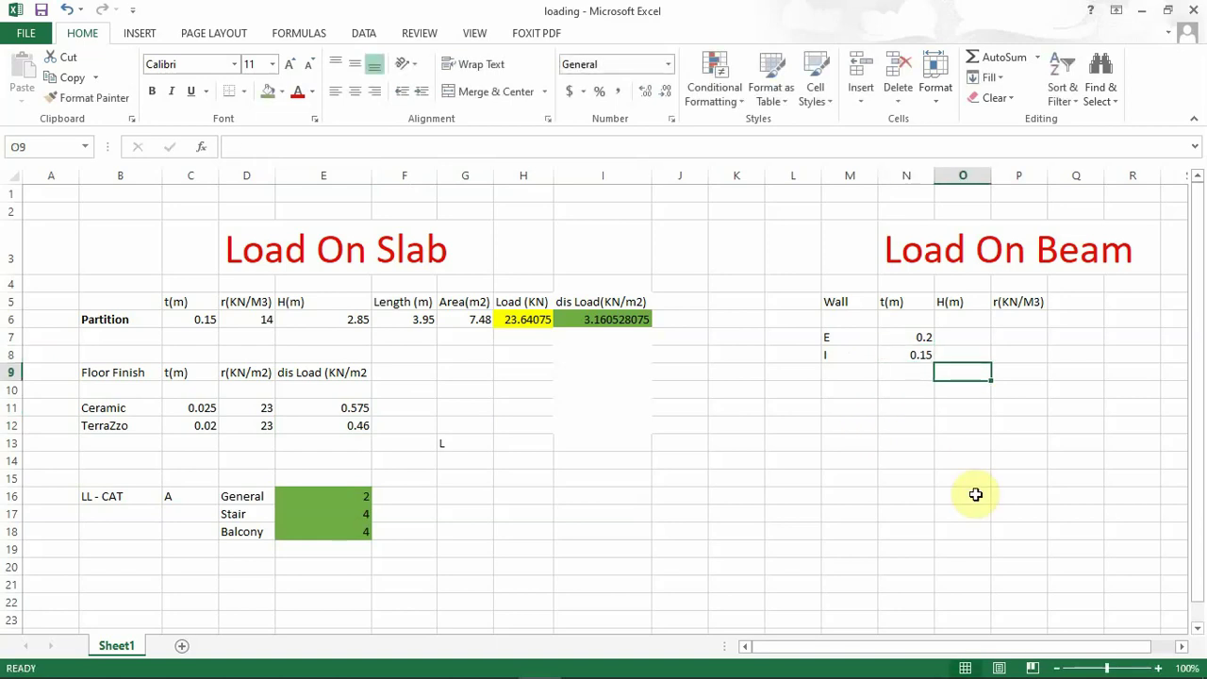
- Start wall E's height in O7 with 3-, and check the beam section depth in the ETABS frame section properties
left_click(963, 320)
left_click(962, 341)
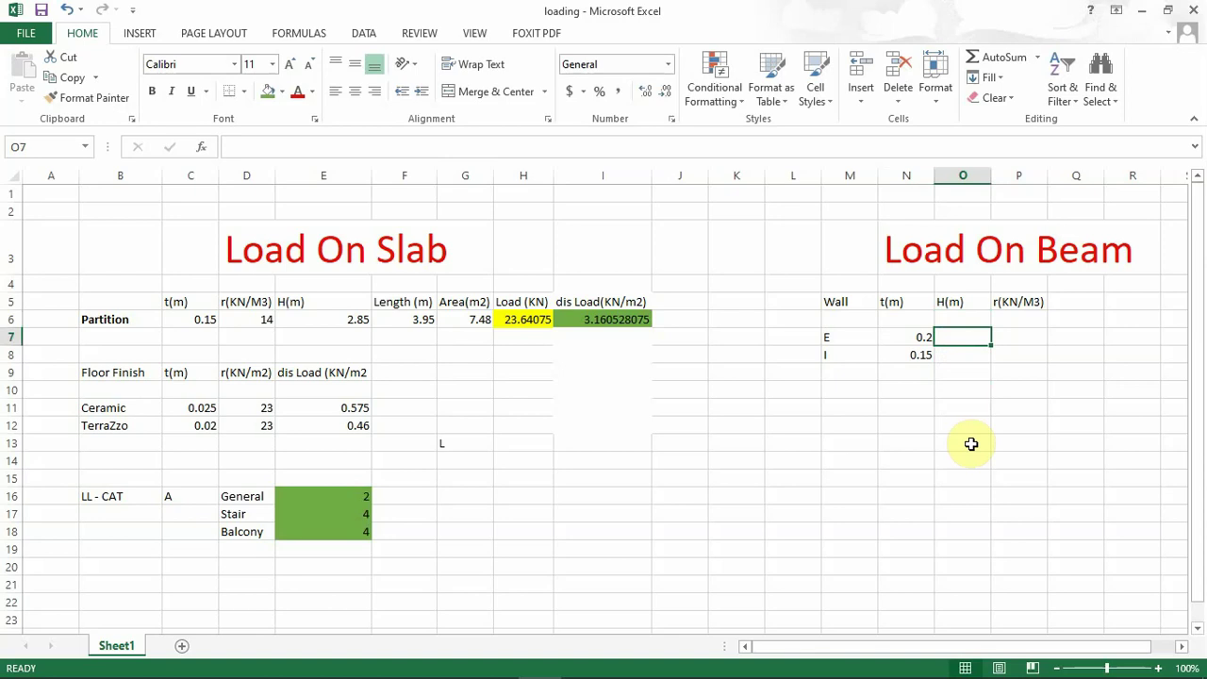
type("3-")
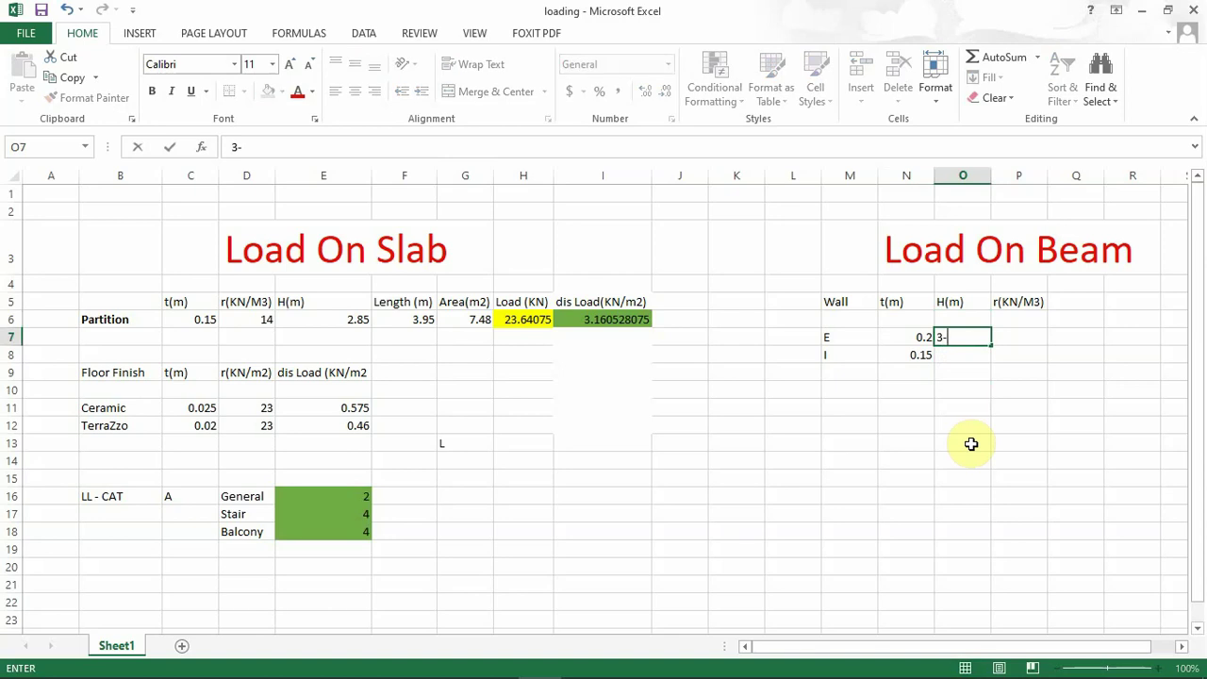
left_click(451, 661)
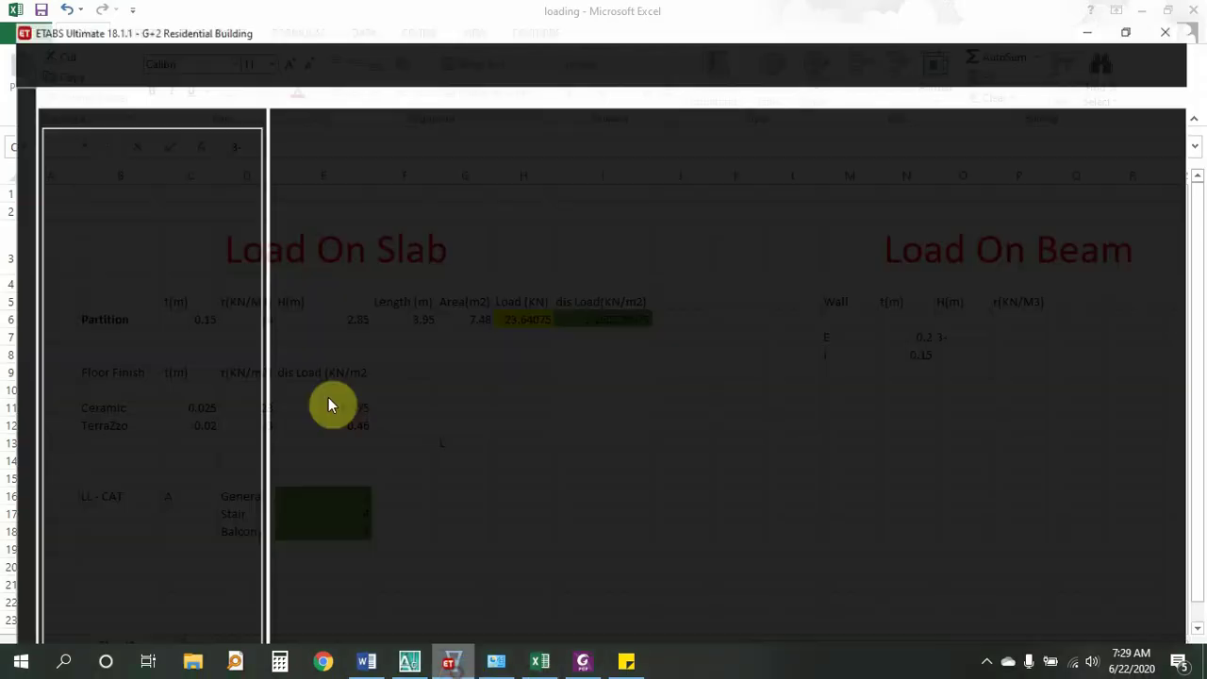
left_click(130, 30)
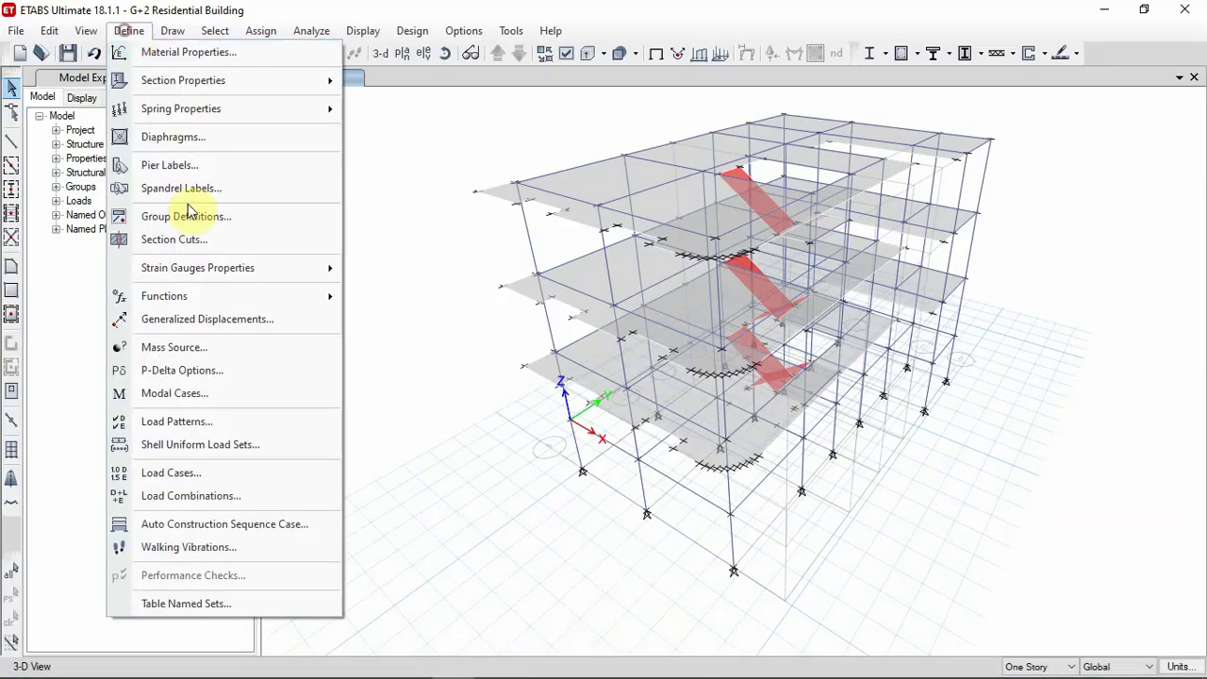
mouse_move(179, 80)
left_click(417, 81)
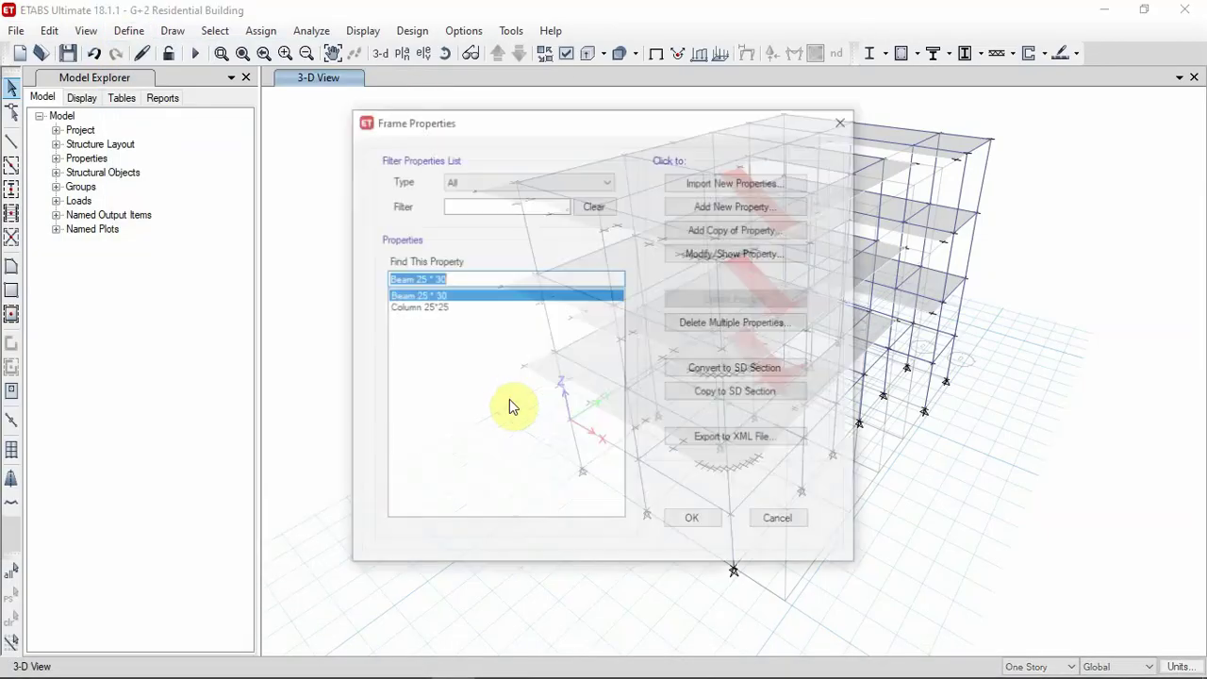
left_click(779, 521)
left_click(1101, 9)
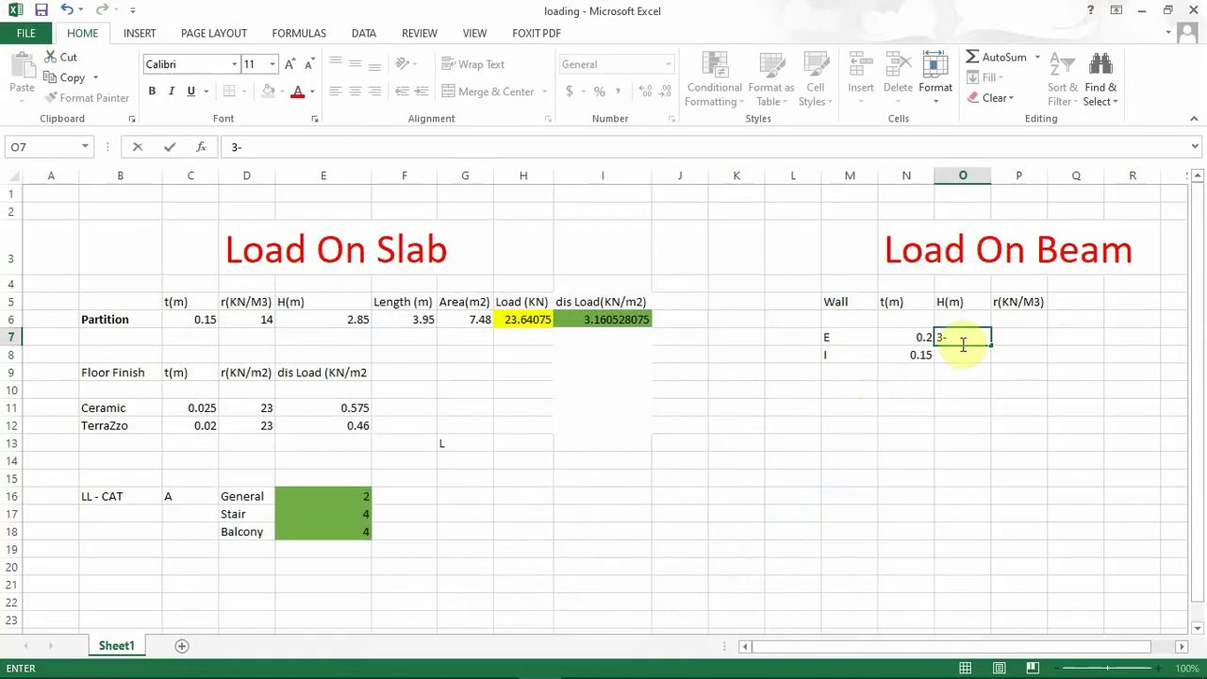
- Complete wall E's height in O7 as the formula =3-0.3
type("0.3")
left_click(938, 338)
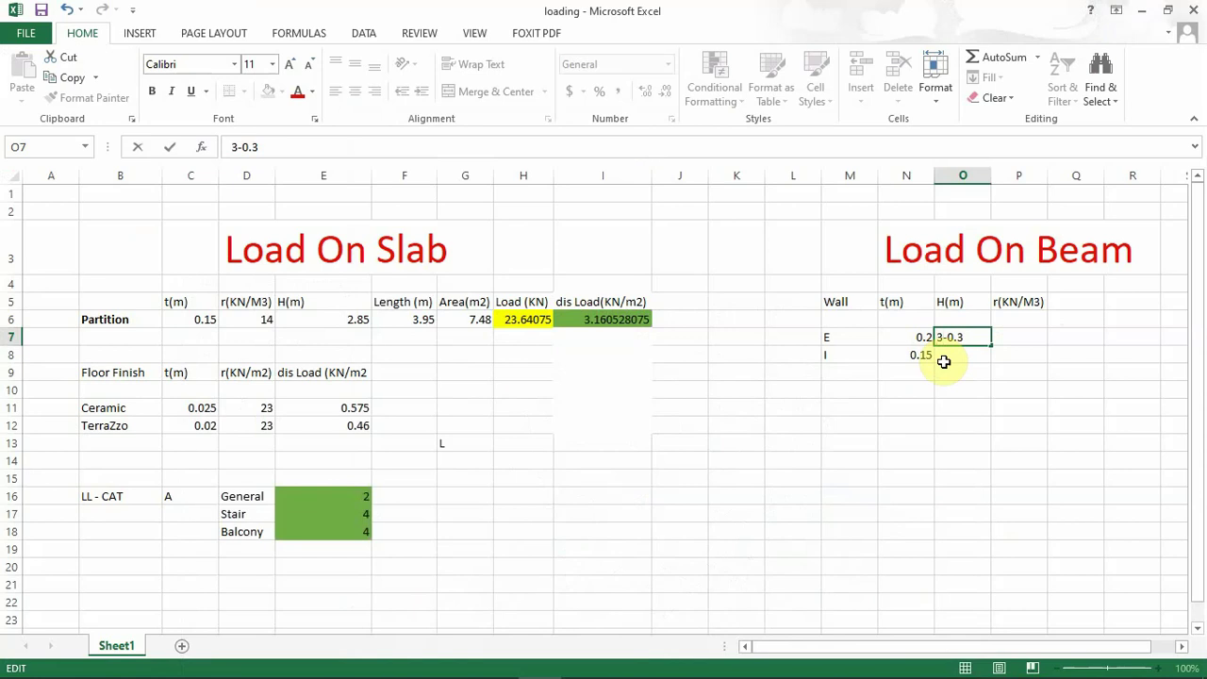
type("=")
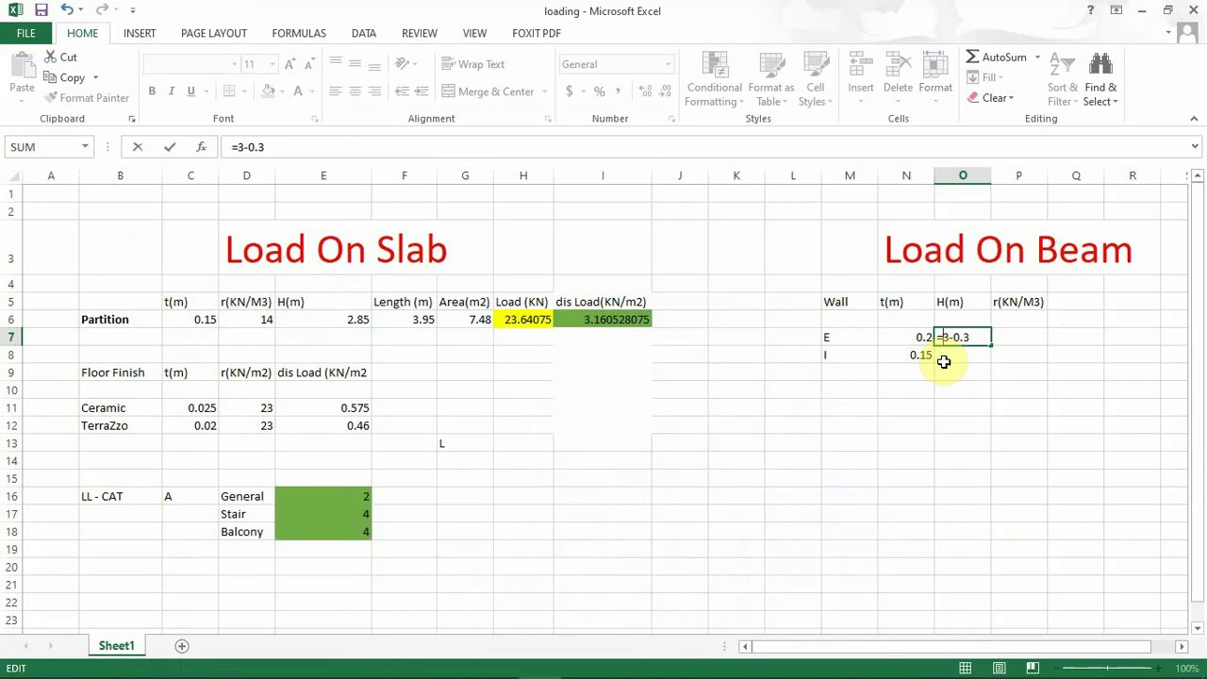
key("Return")
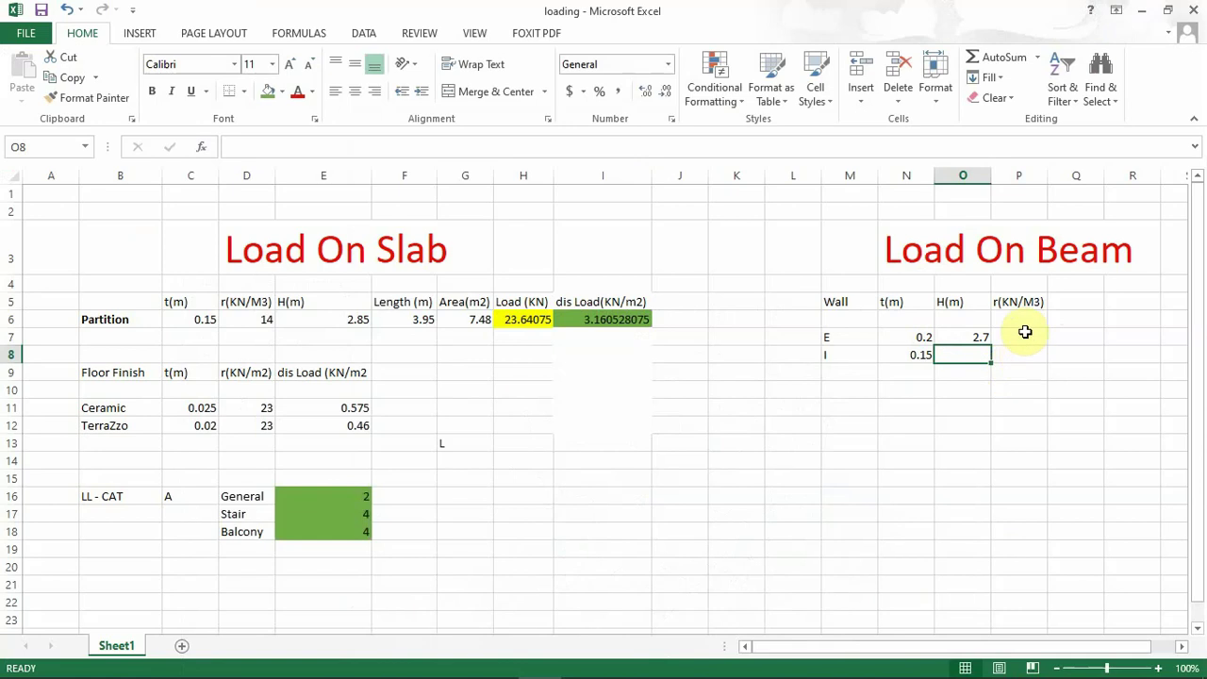
- Enter a unit weight of 14 in P7 for wall E, and add the header dis Load in Q5
left_click(1024, 332)
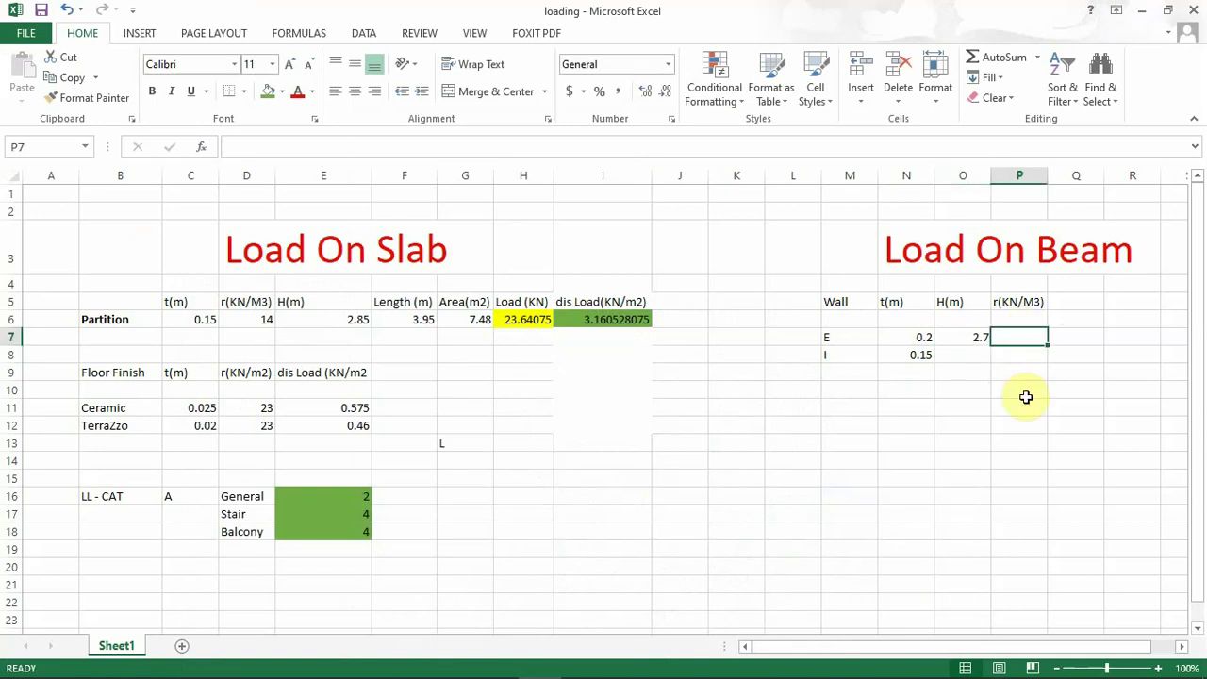
type("14")
key("Tab")
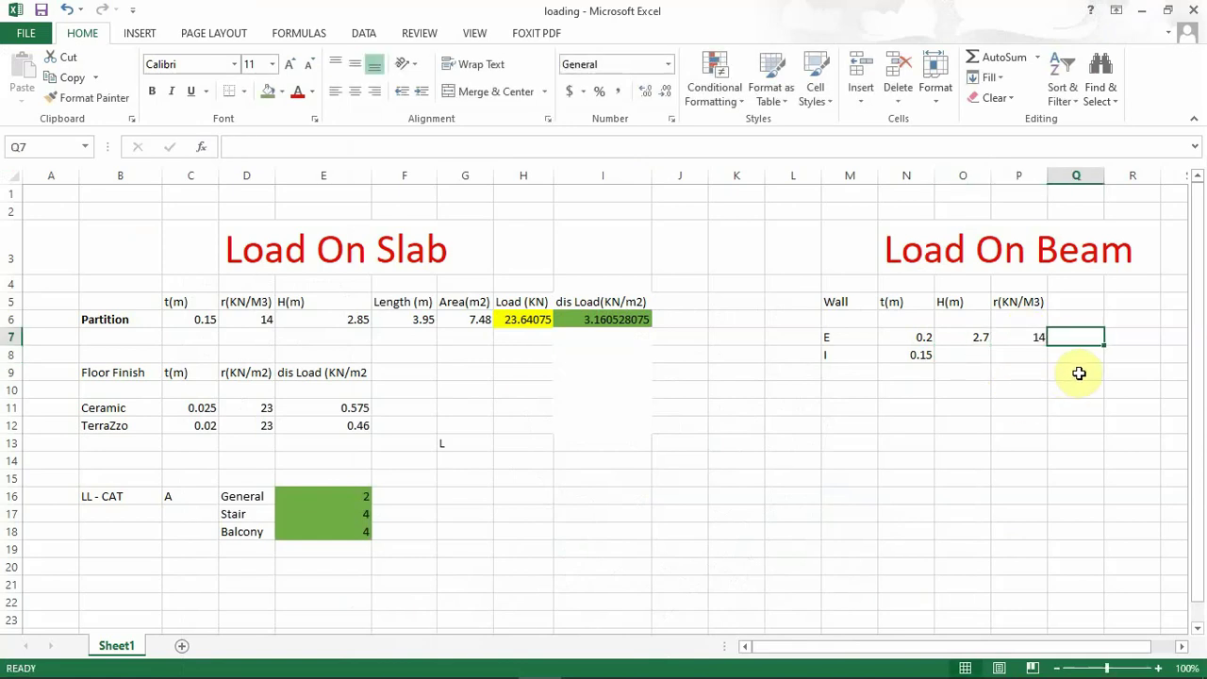
left_click(1082, 306)
type("dis")
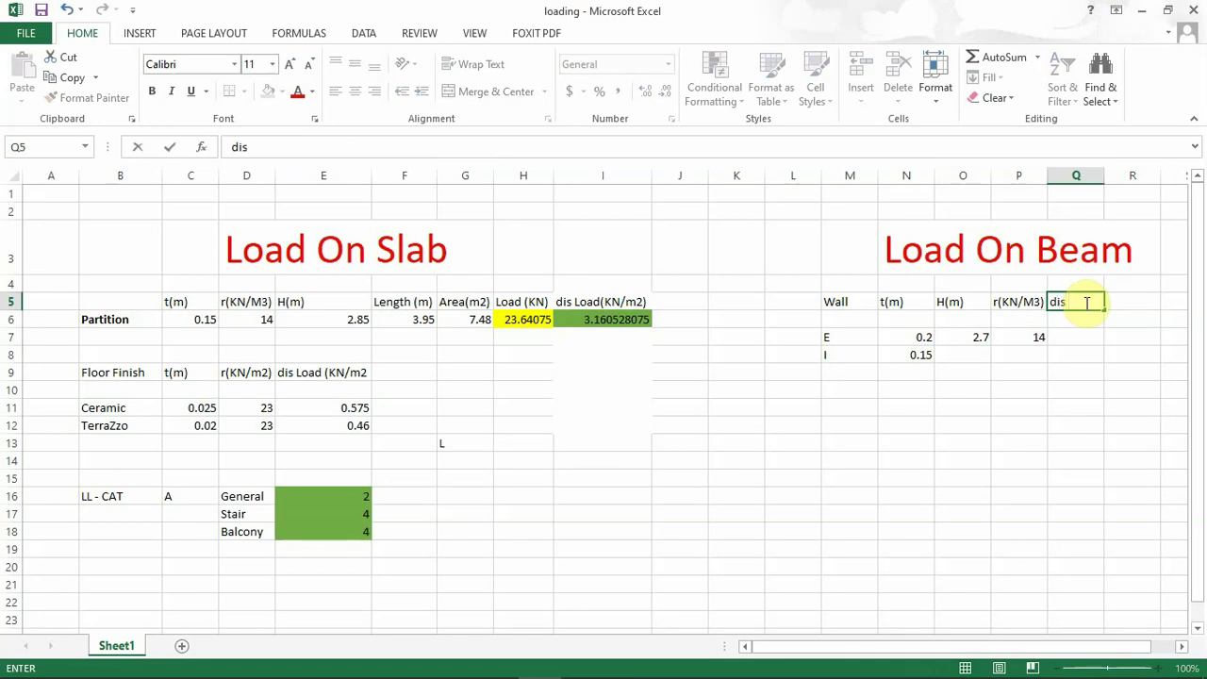
type(" Load")
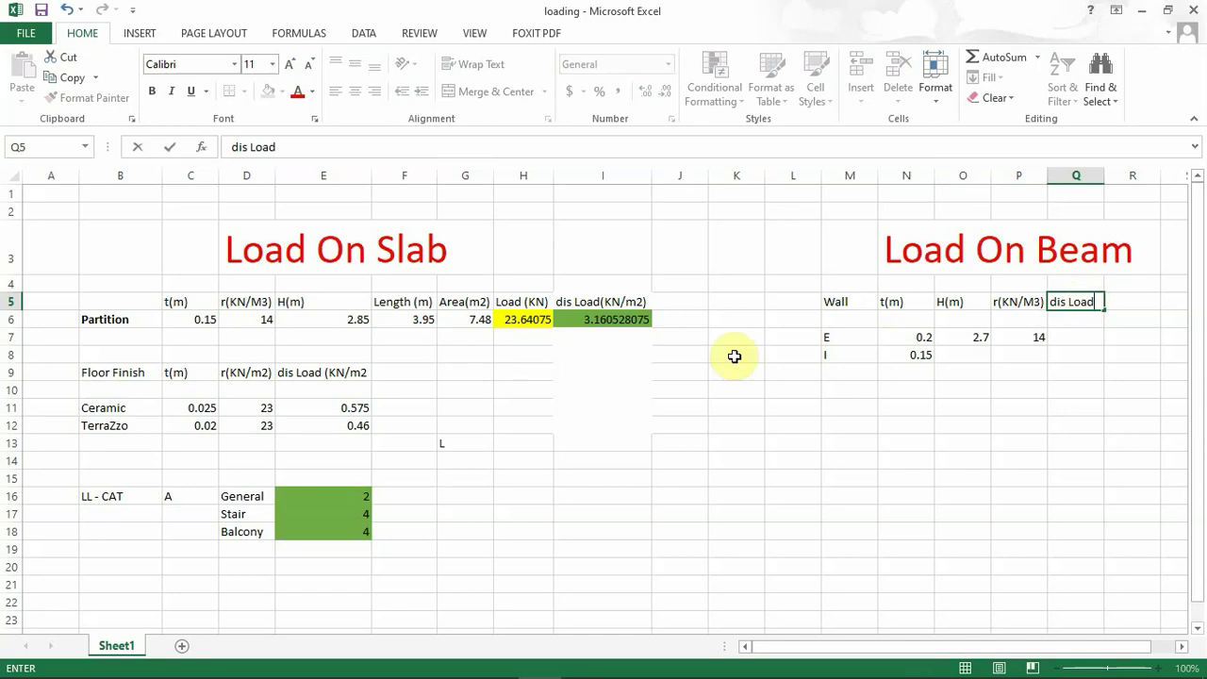
- Calculate wall E's distributed load in Q7 with the formula =N7*O7*P7
left_click(1078, 335)
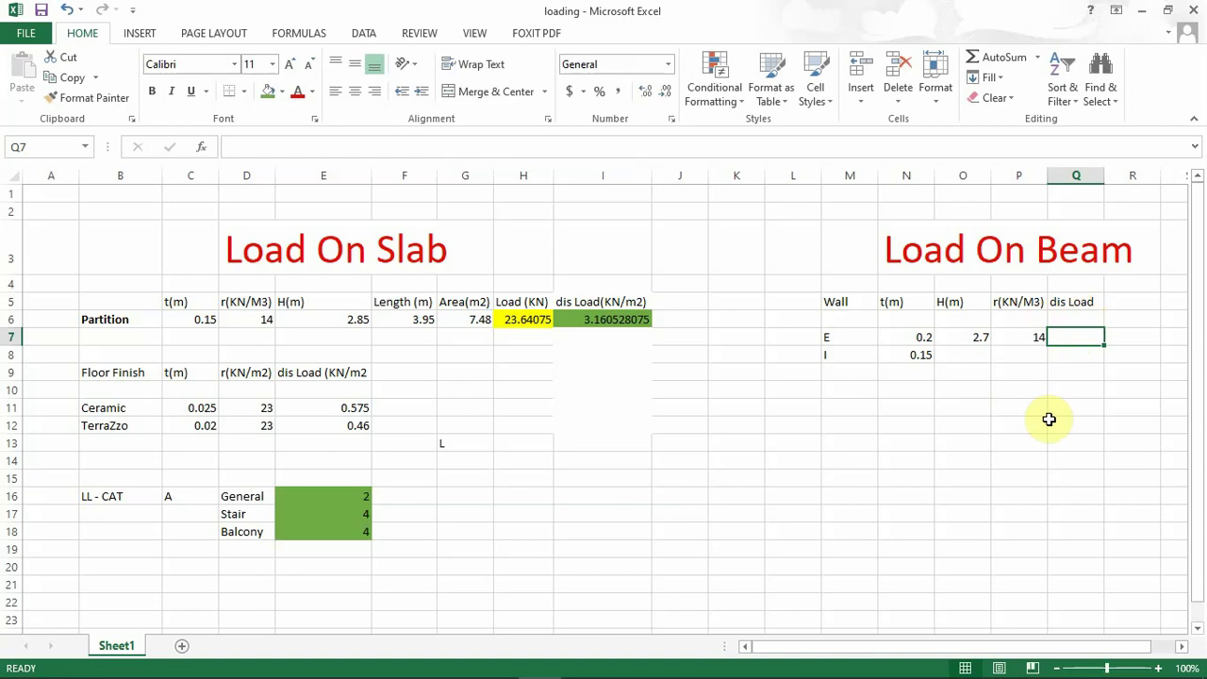
type("=")
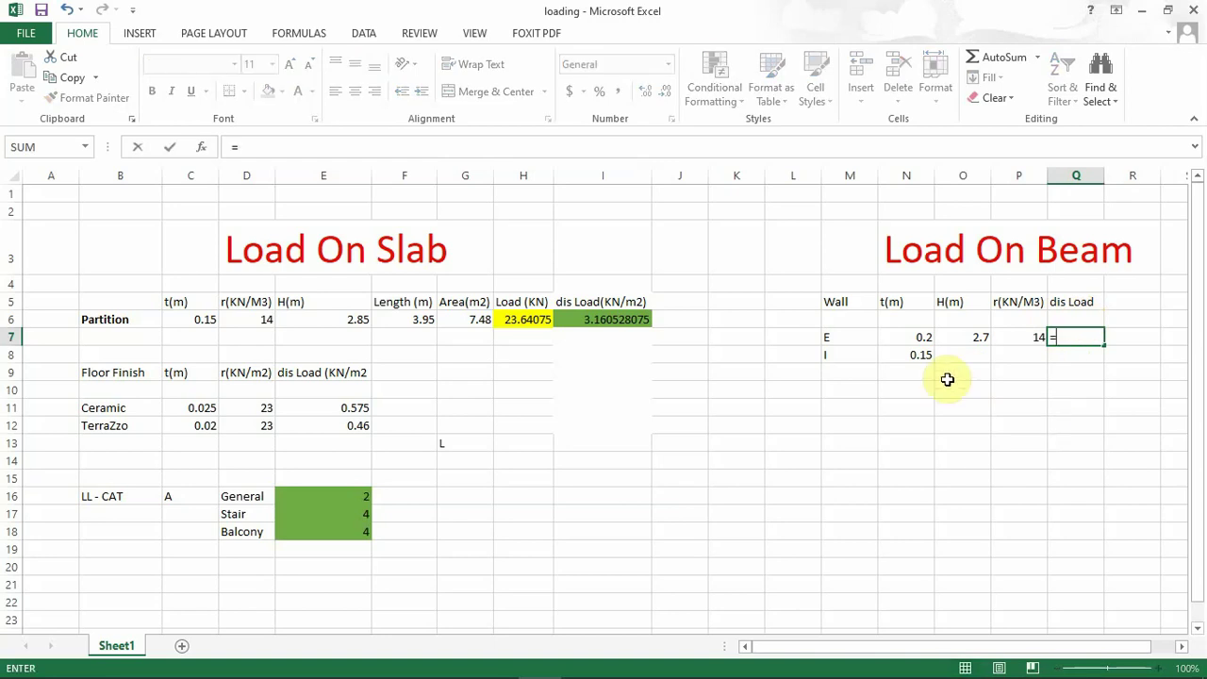
left_click(910, 330)
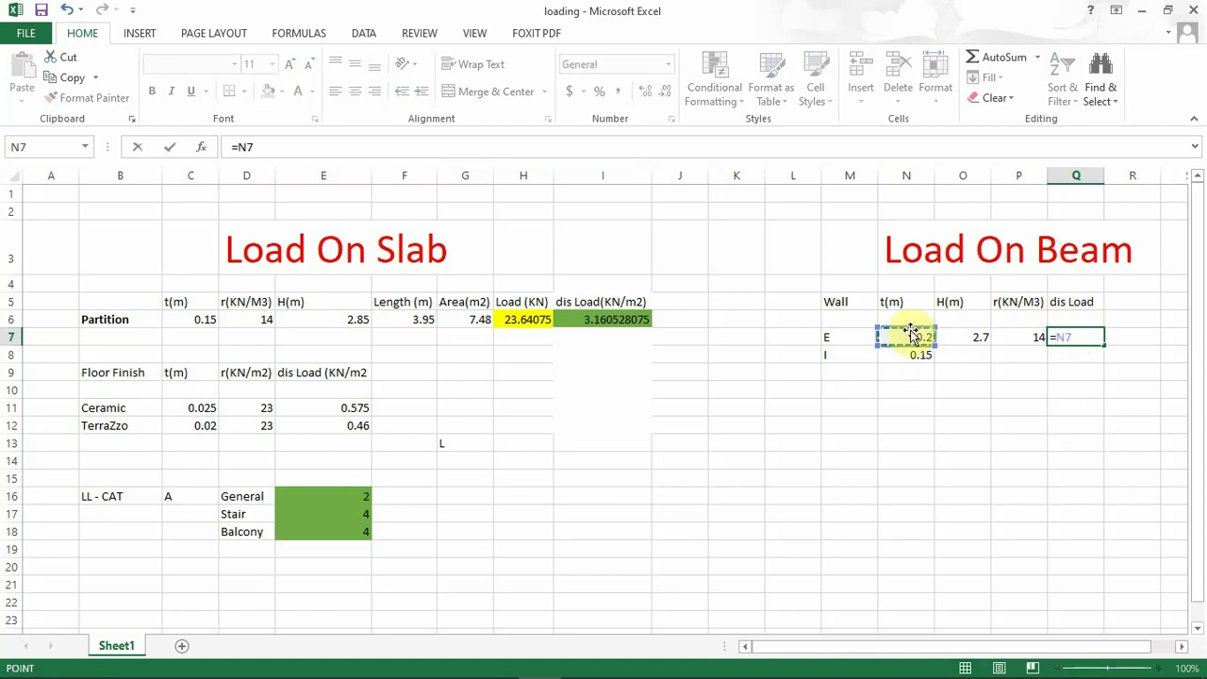
type("*")
left_click(969, 332)
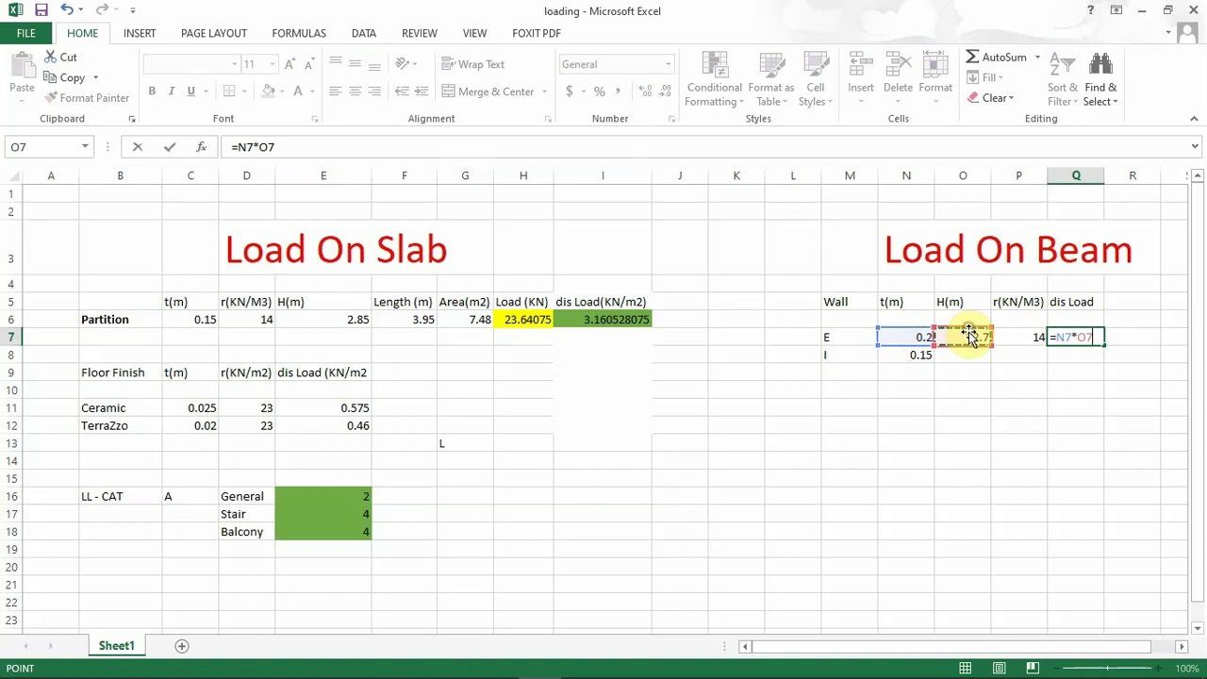
type("*")
left_click(1009, 337)
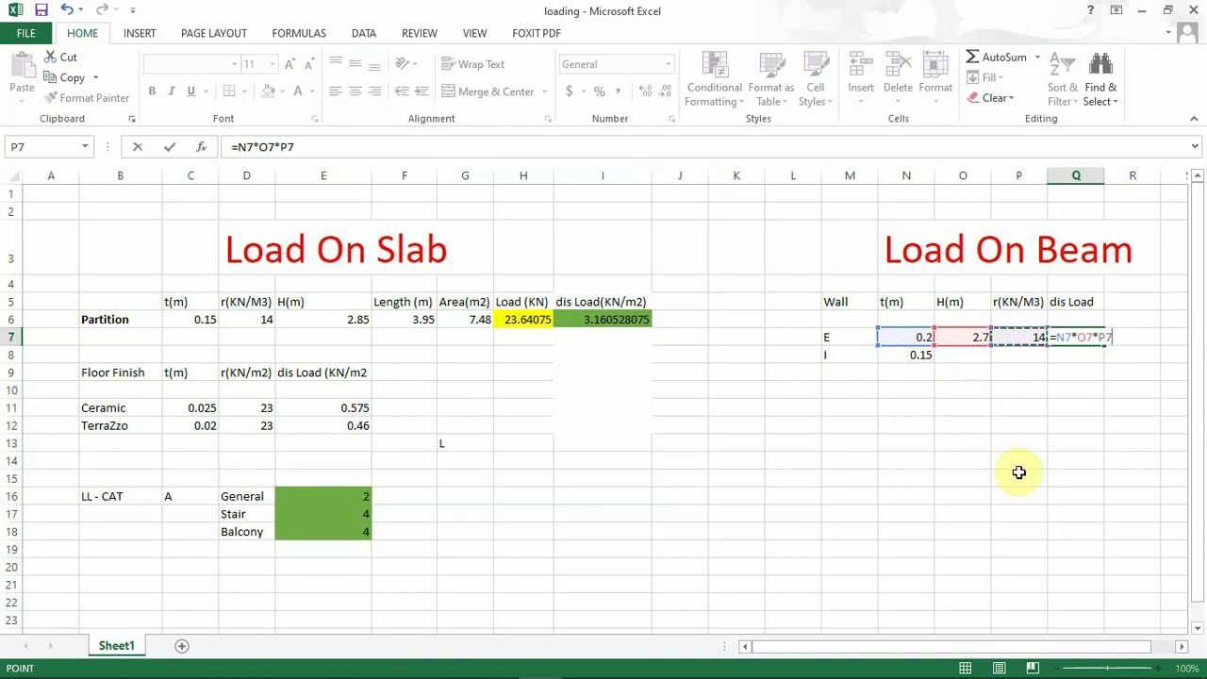
key("Return")
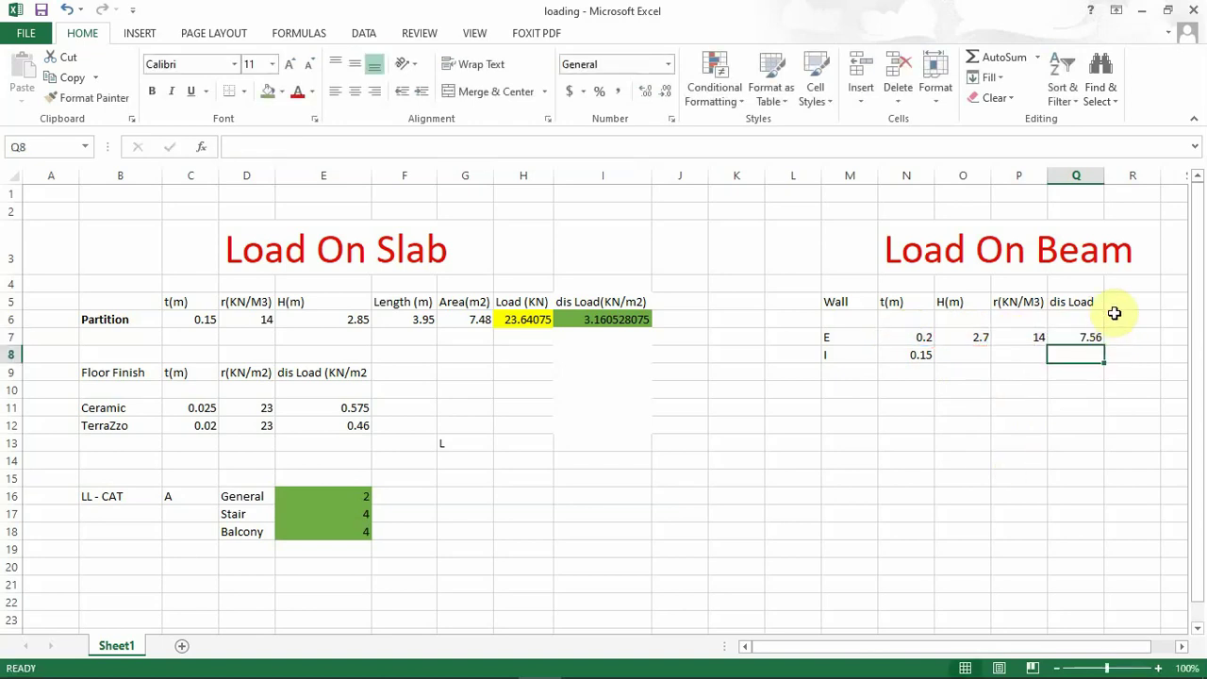
- Add the unit KN/m in Q4 above the dis Load header
key("Up")
left_click(1078, 281)
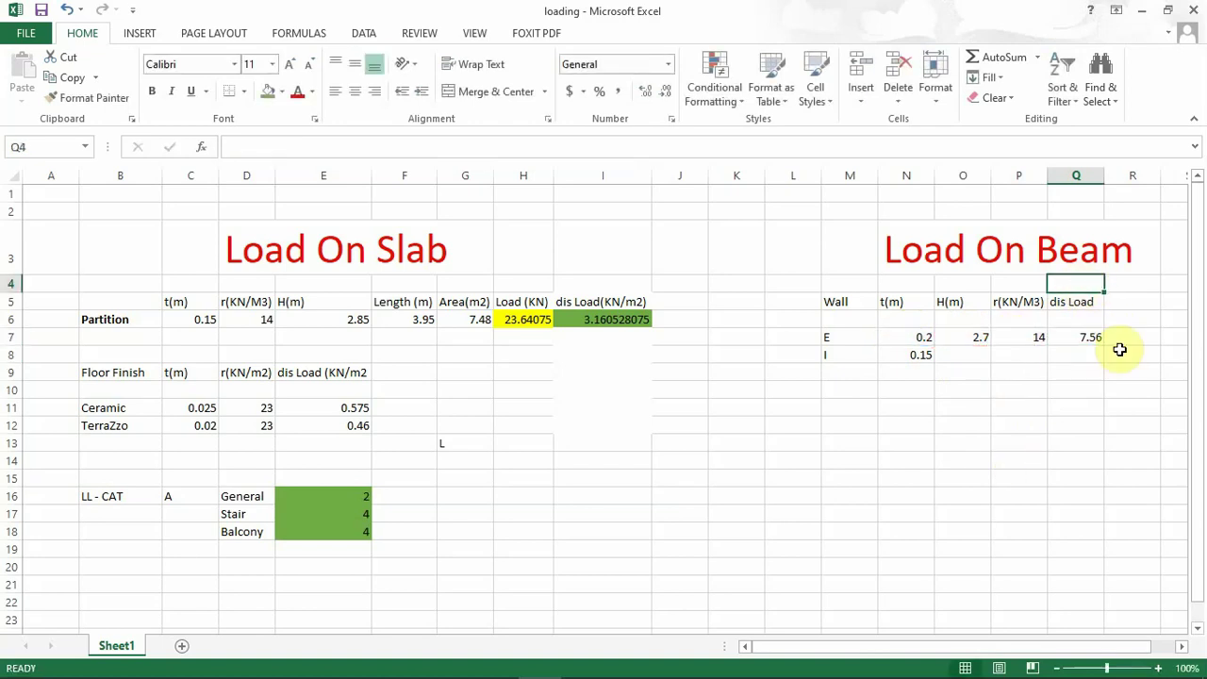
type("KN")
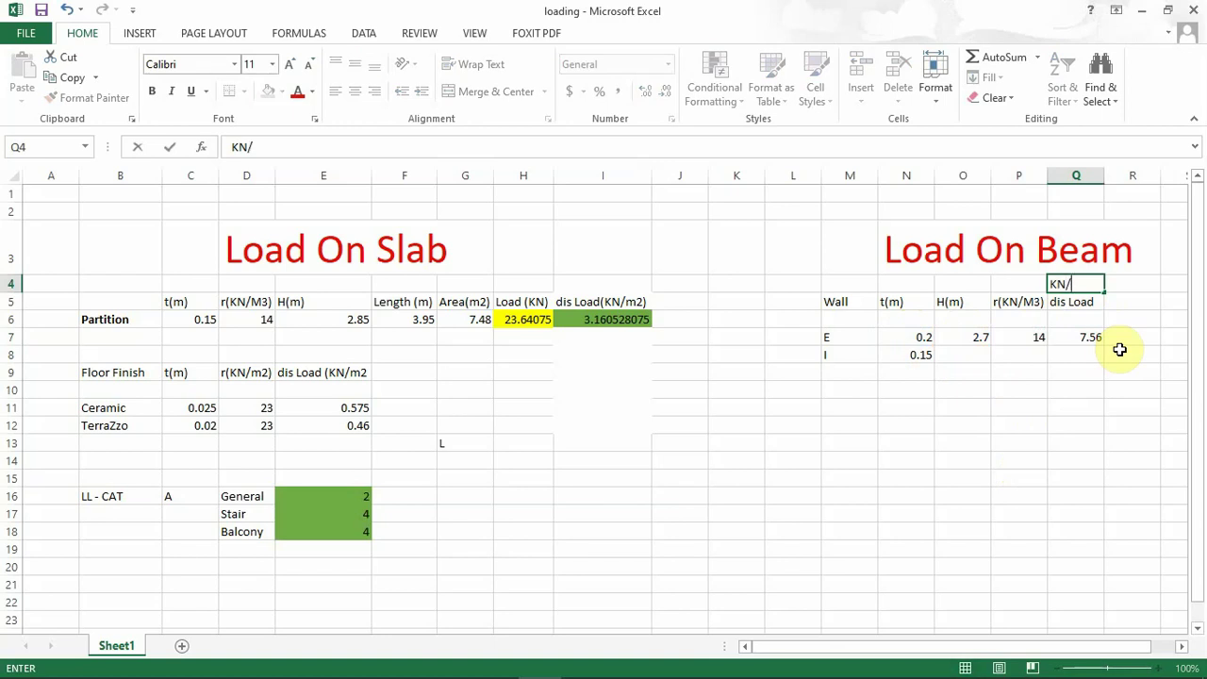
type("/m")
left_click(1066, 335)
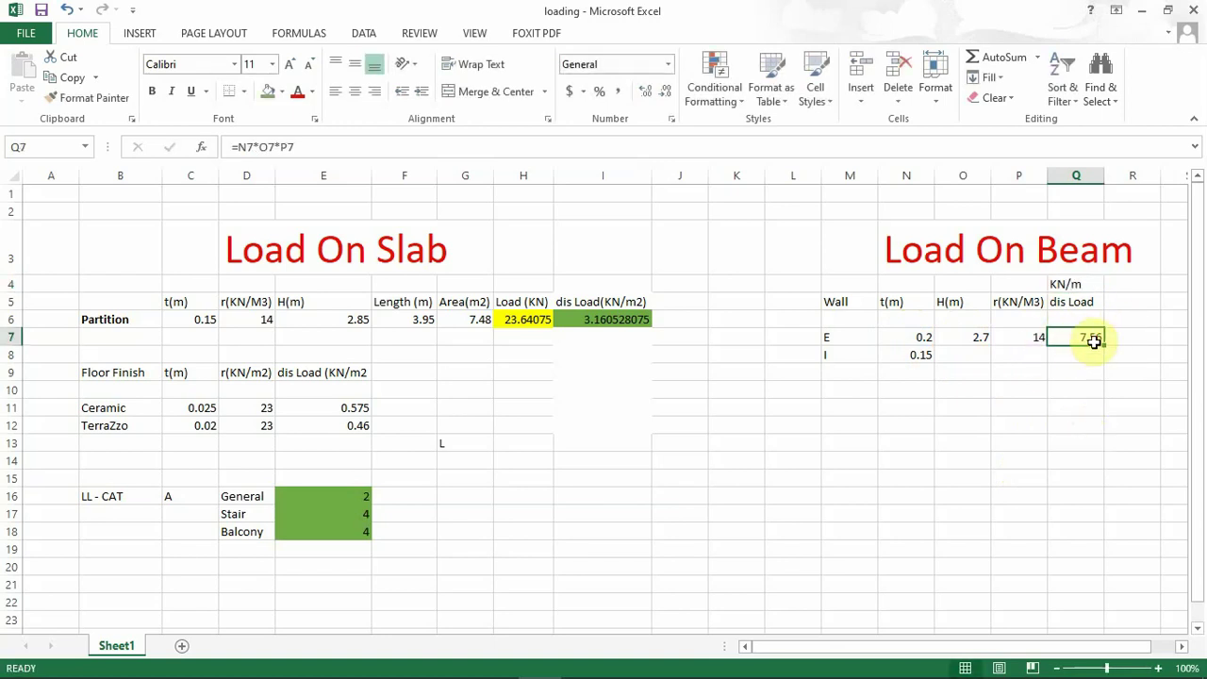
- Enter wall I's height of 2.7 in O8 and its unit weight of 14 in P8
left_click(967, 357)
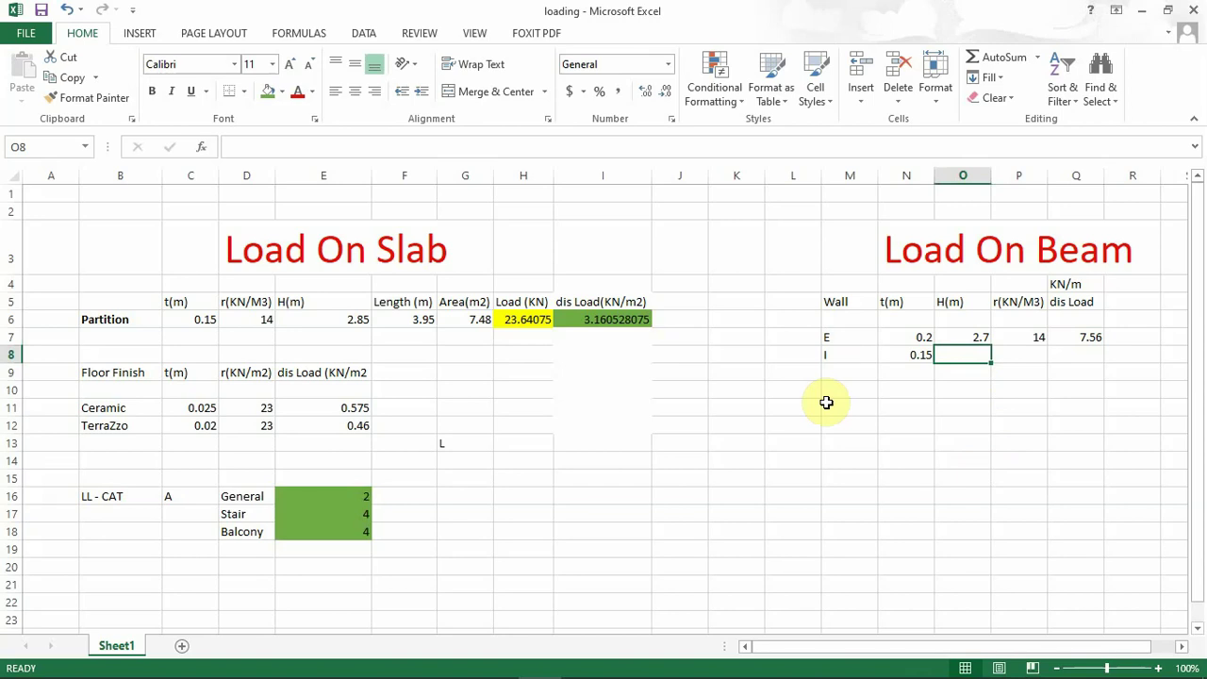
type("2.7")
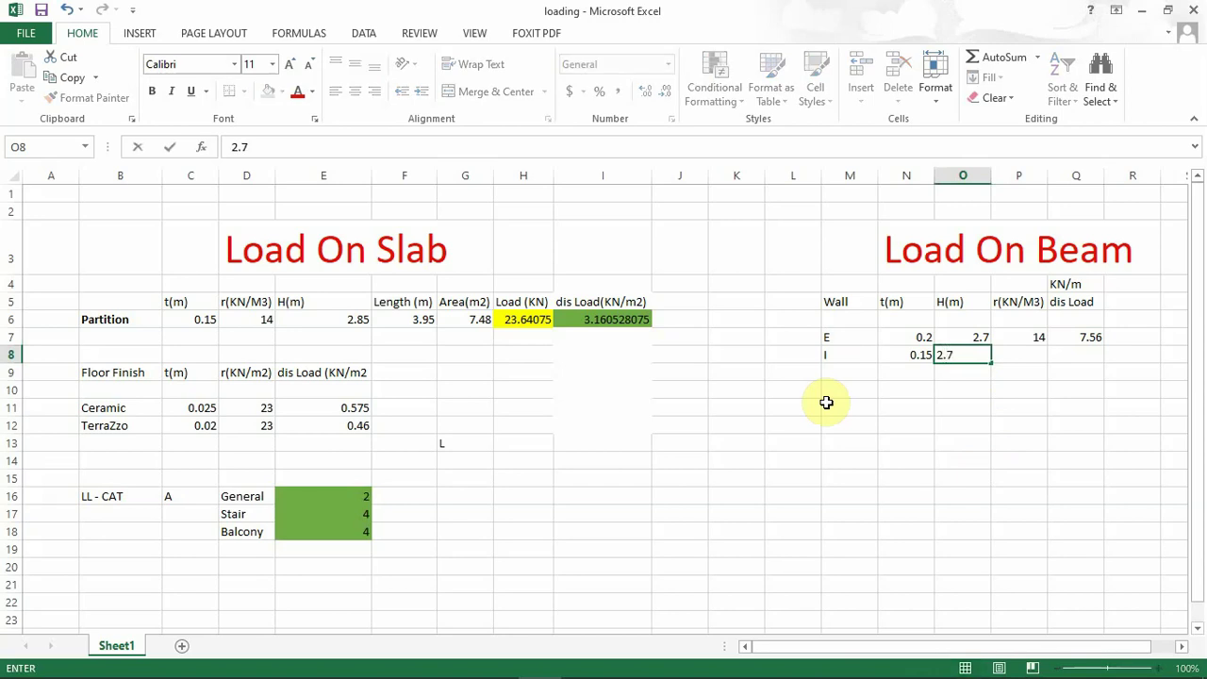
left_click(1005, 356)
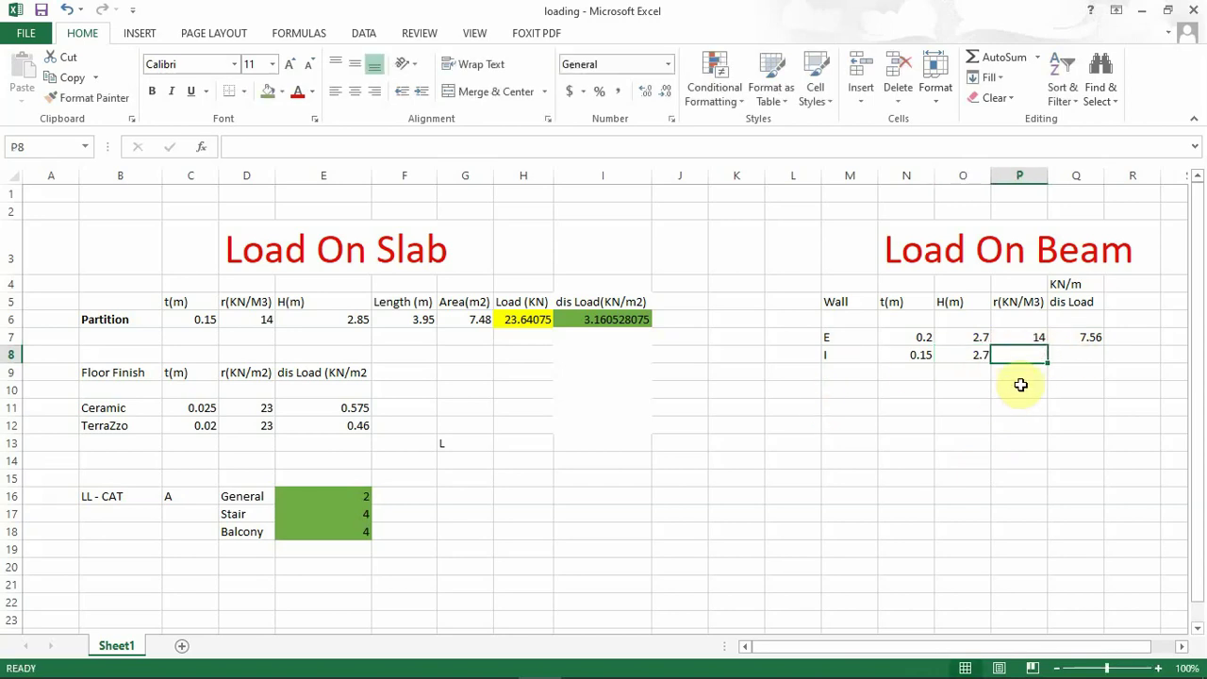
type("14")
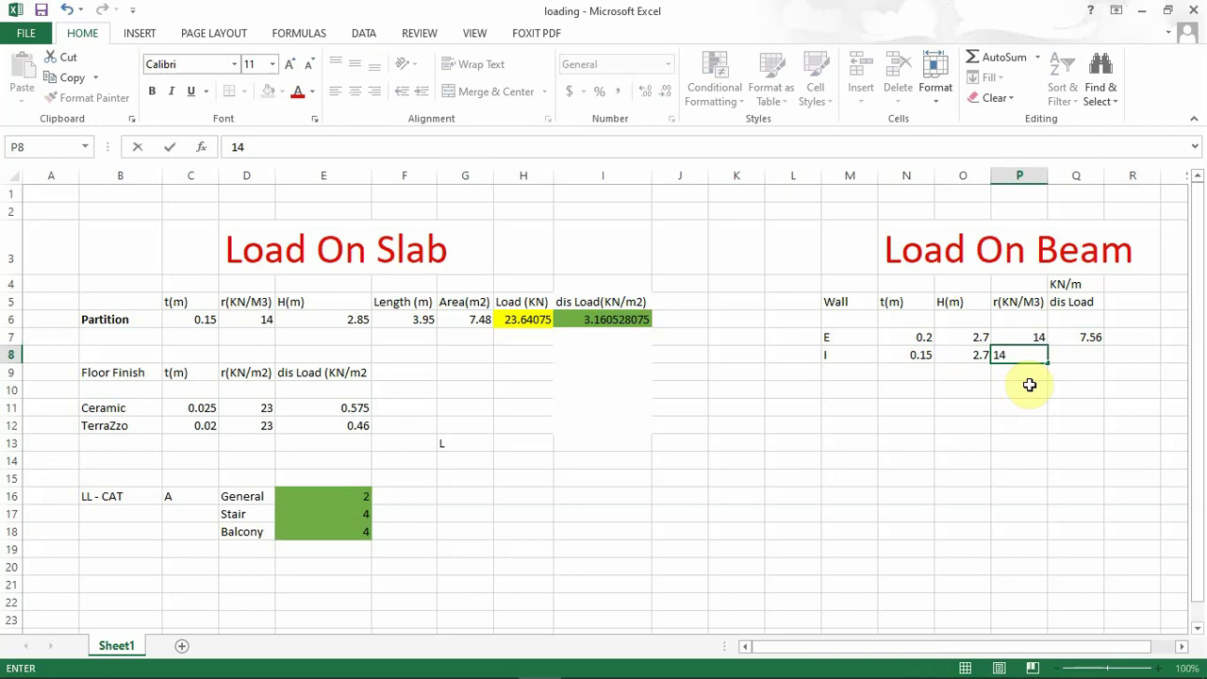
left_click(1084, 355)
- Copy the distributed load formula from Q7 down to Q8 for wall I, and select both wall loads in Q7:Q8
left_click(1087, 339)
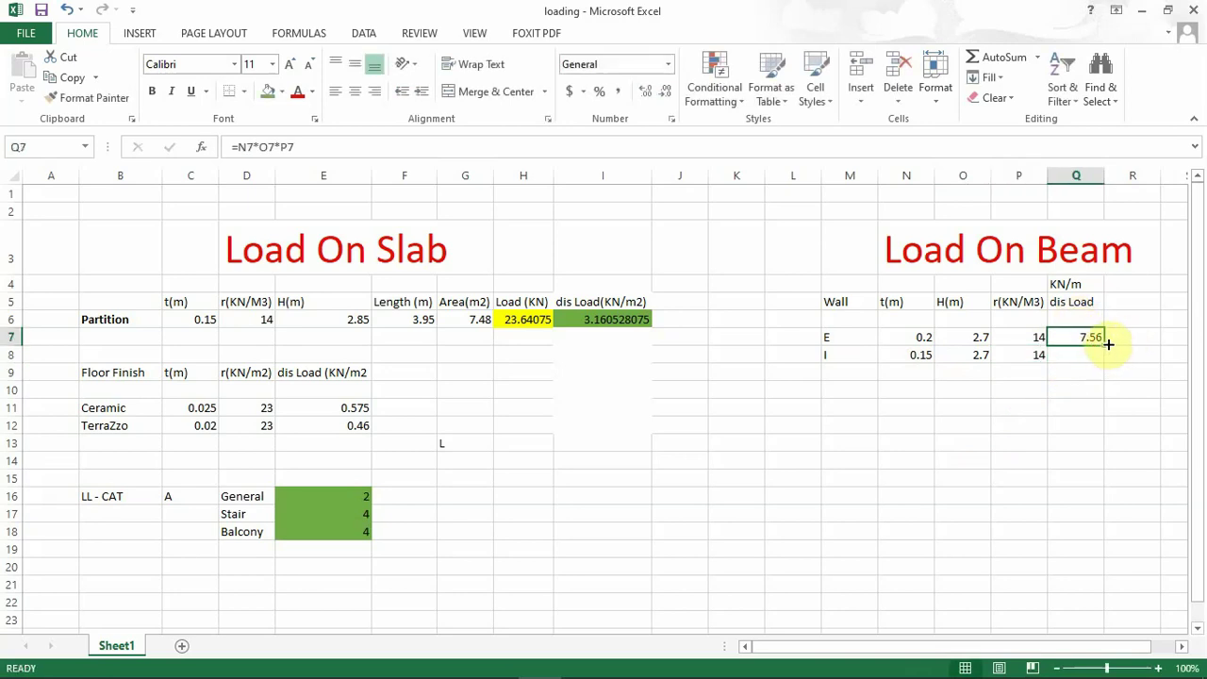
left_click_drag(1105, 345, 1099, 366)
left_click(1076, 406)
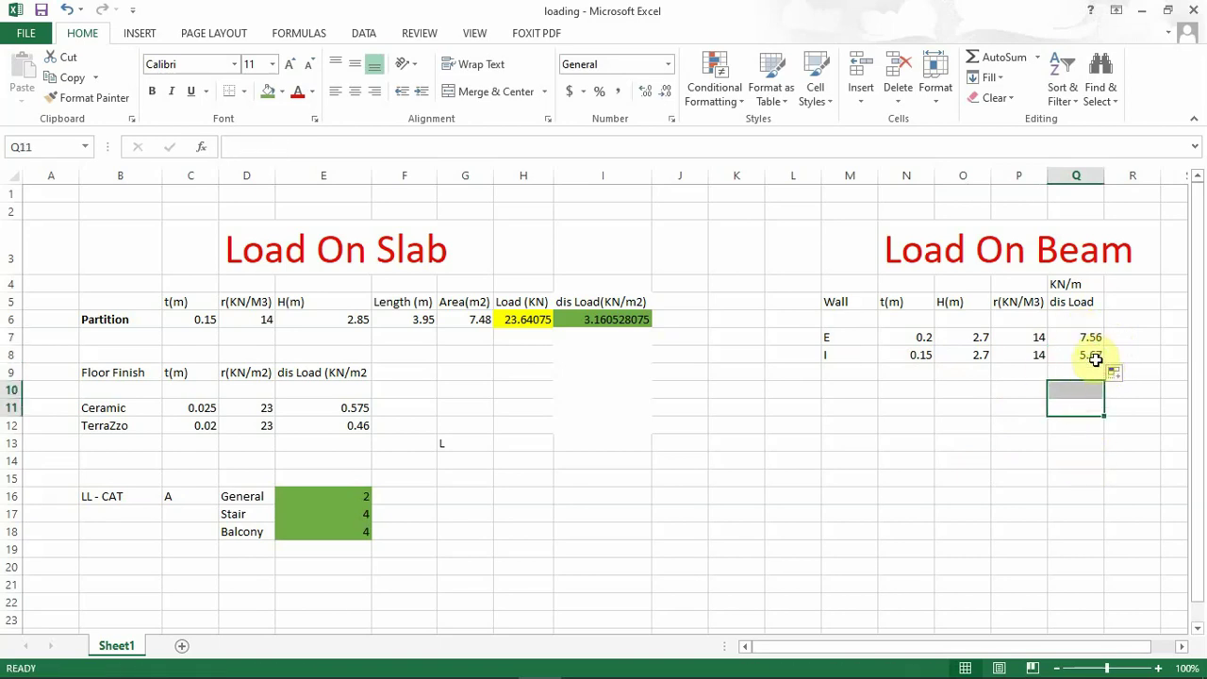
left_click(1061, 462)
left_click(1084, 356)
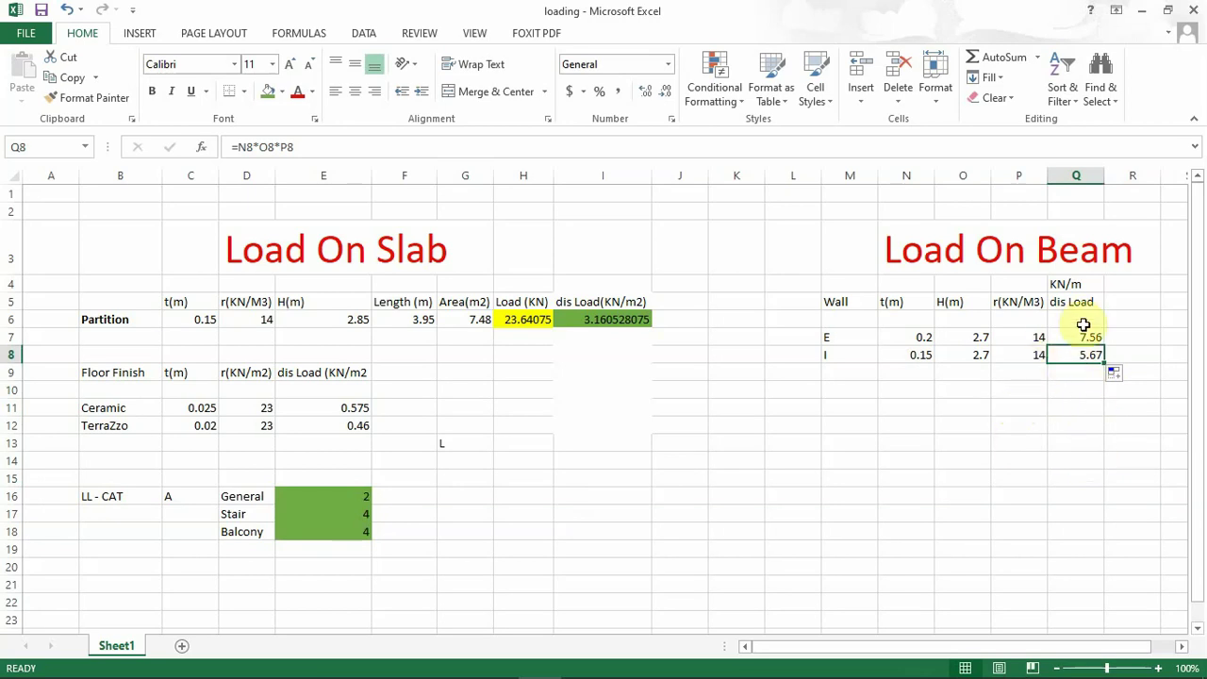
left_click_drag(1084, 337, 1084, 357)
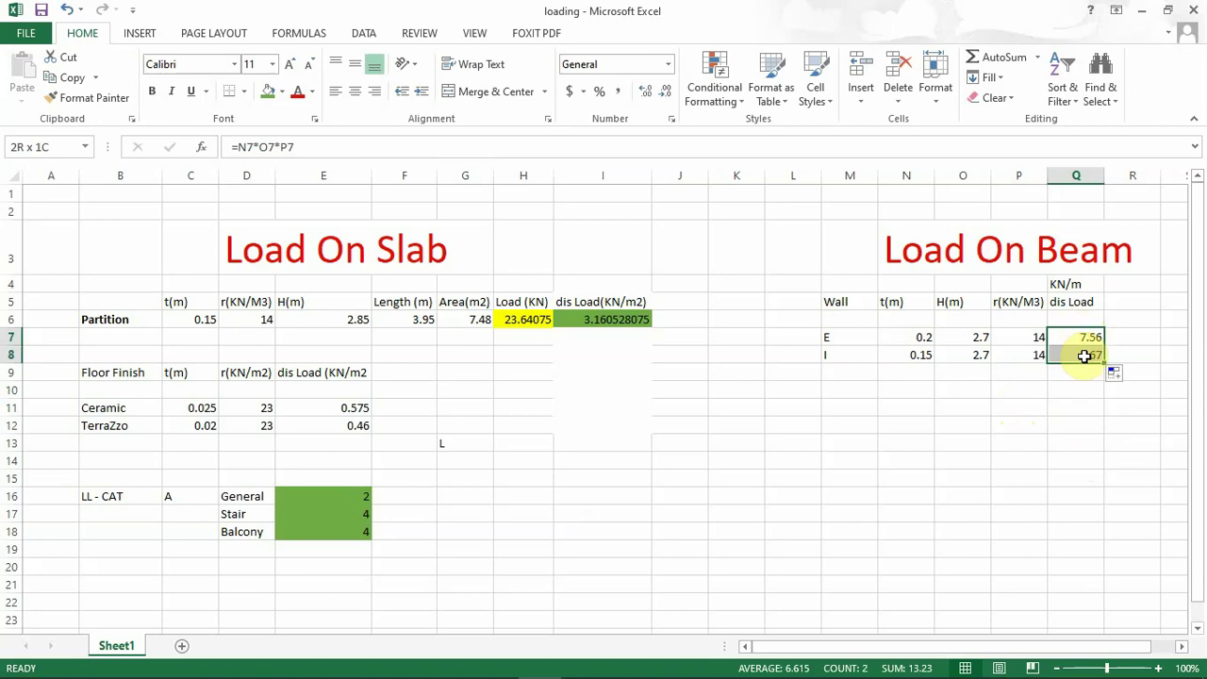
- Highlight the two wall loads in Q7:Q8 with the green fill color
left_click(268, 92)
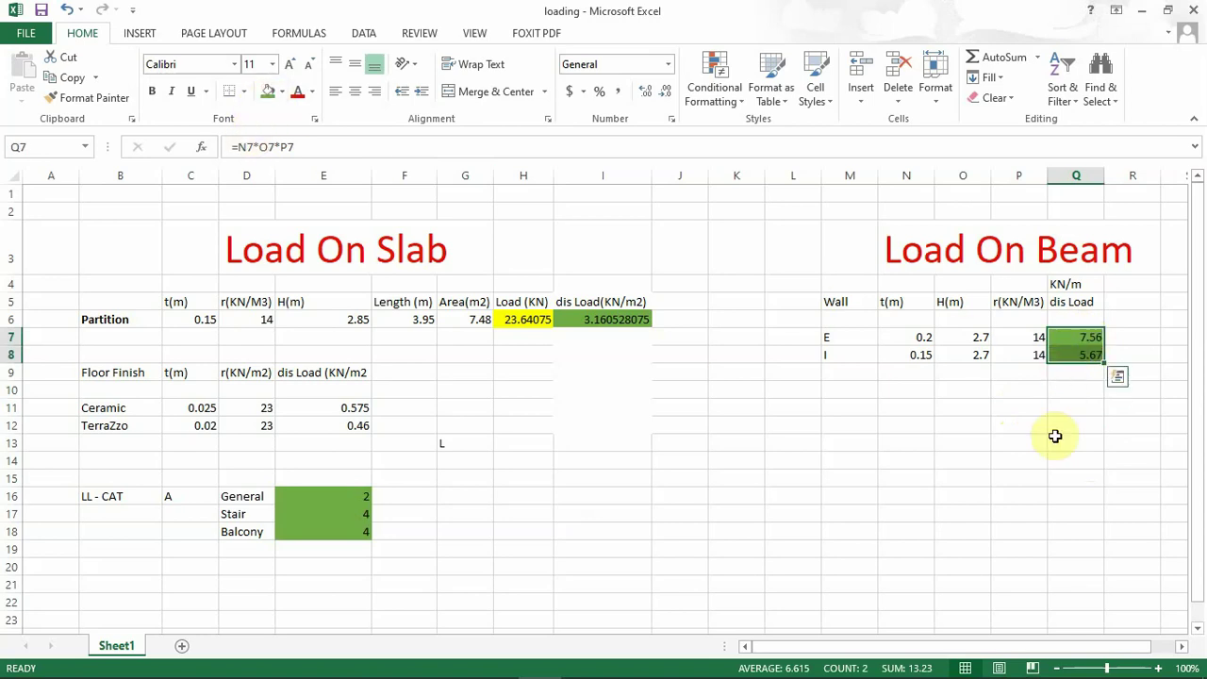
left_click(901, 580)
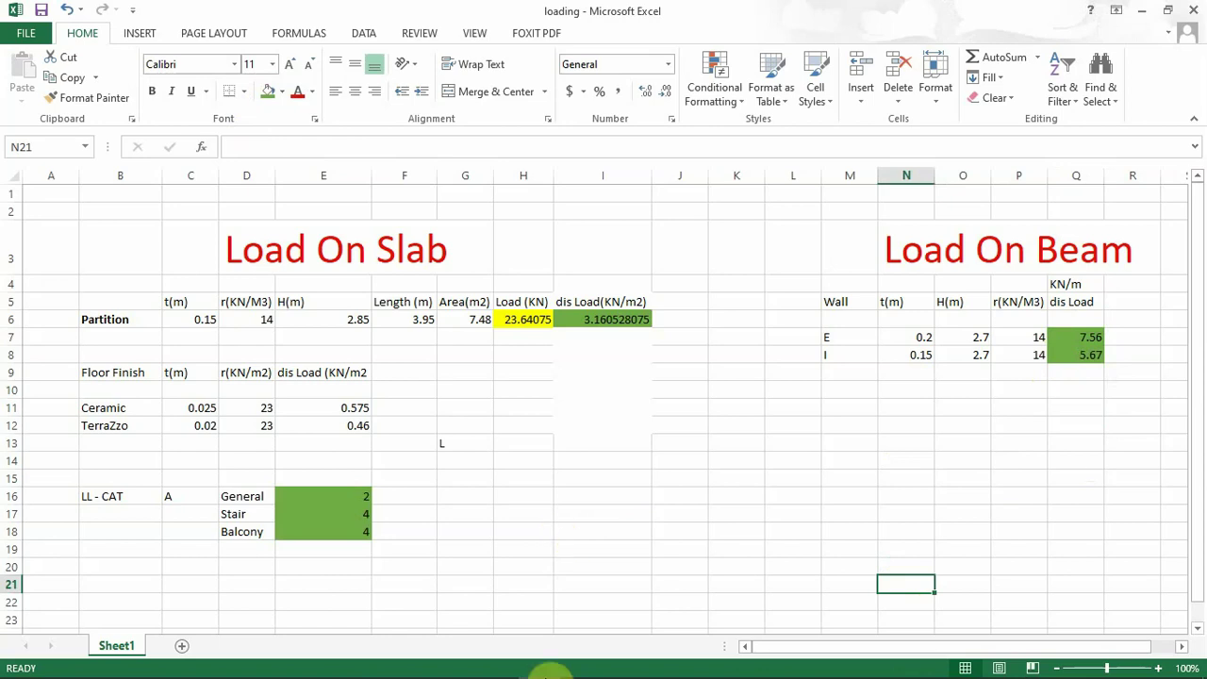
- Switch to the AutoCAD drawing and examine the wall layout on the ground floor and 1st-2nd floor plans
left_click(409, 663)
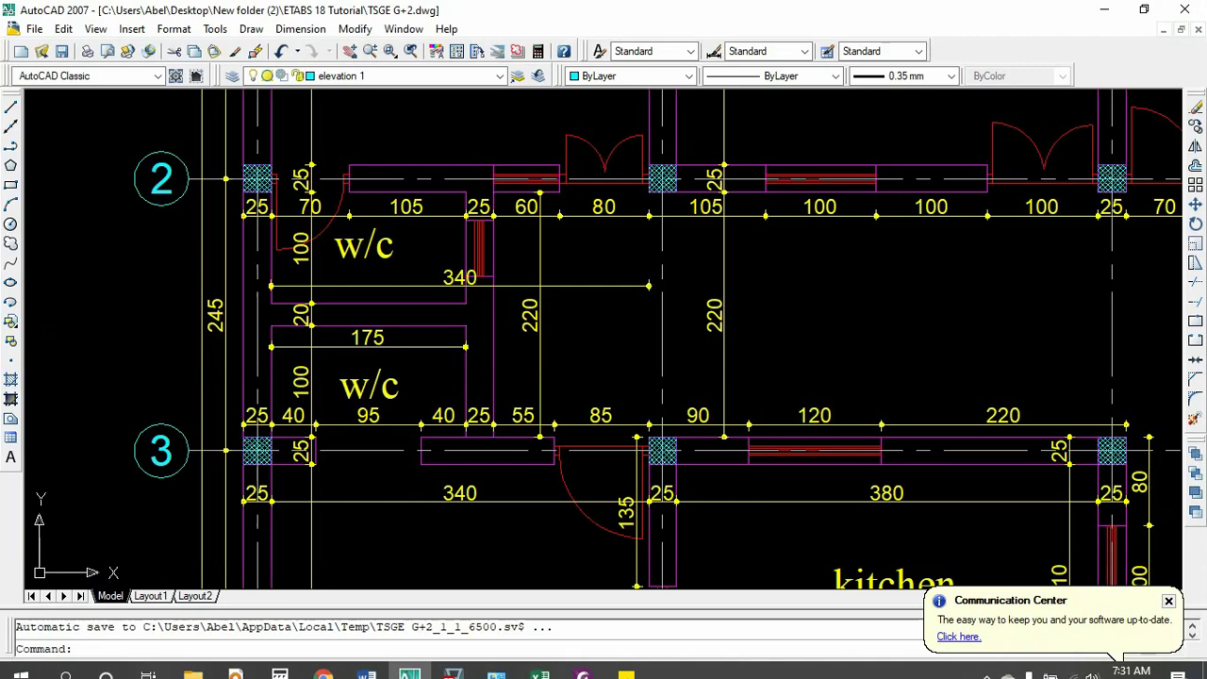
scroll(477, 436, "down", 4)
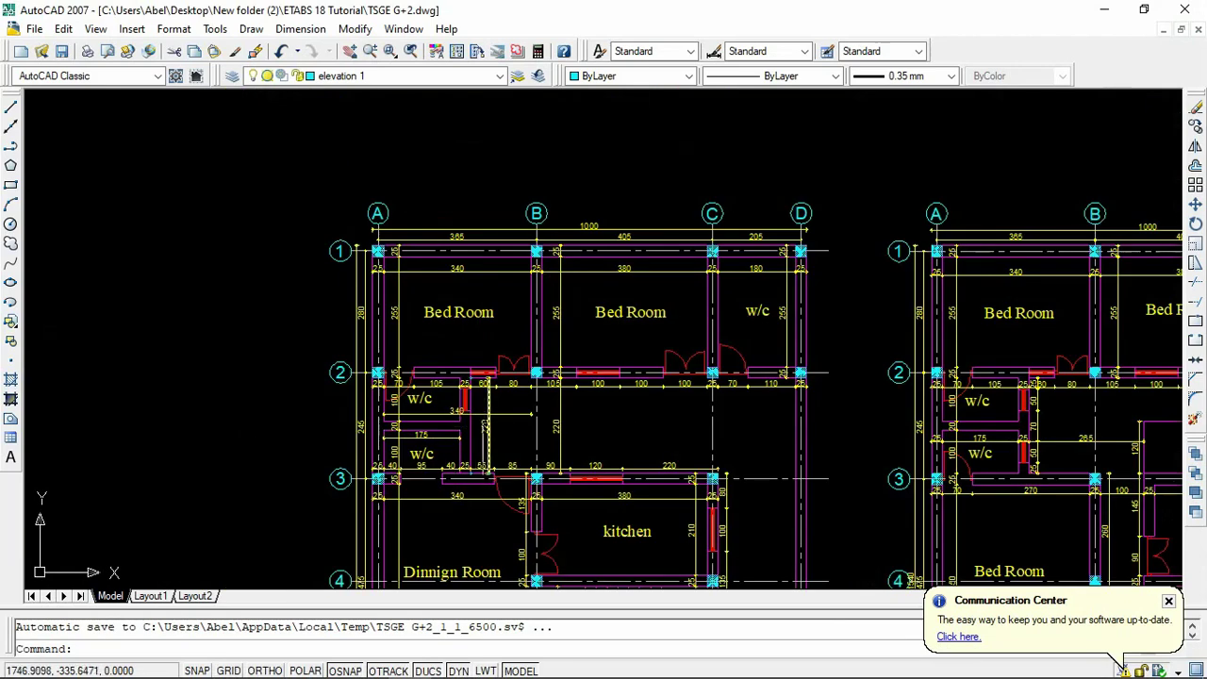
scroll(493, 468, "up", 2)
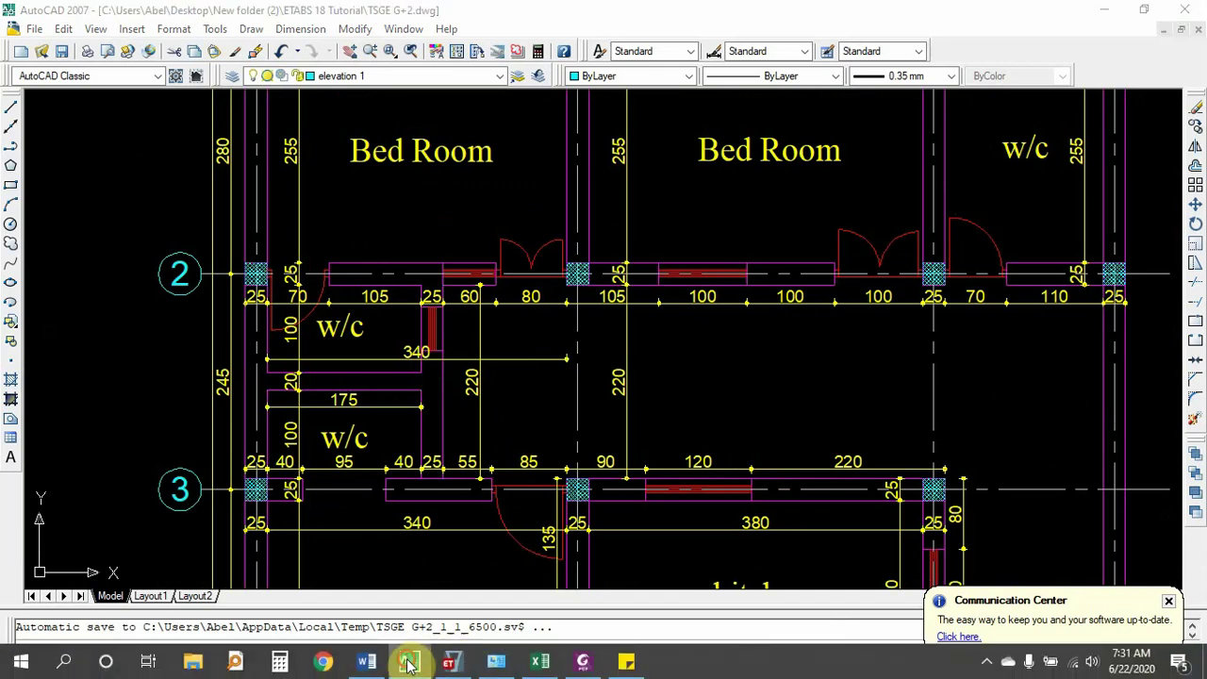
left_click(539, 669)
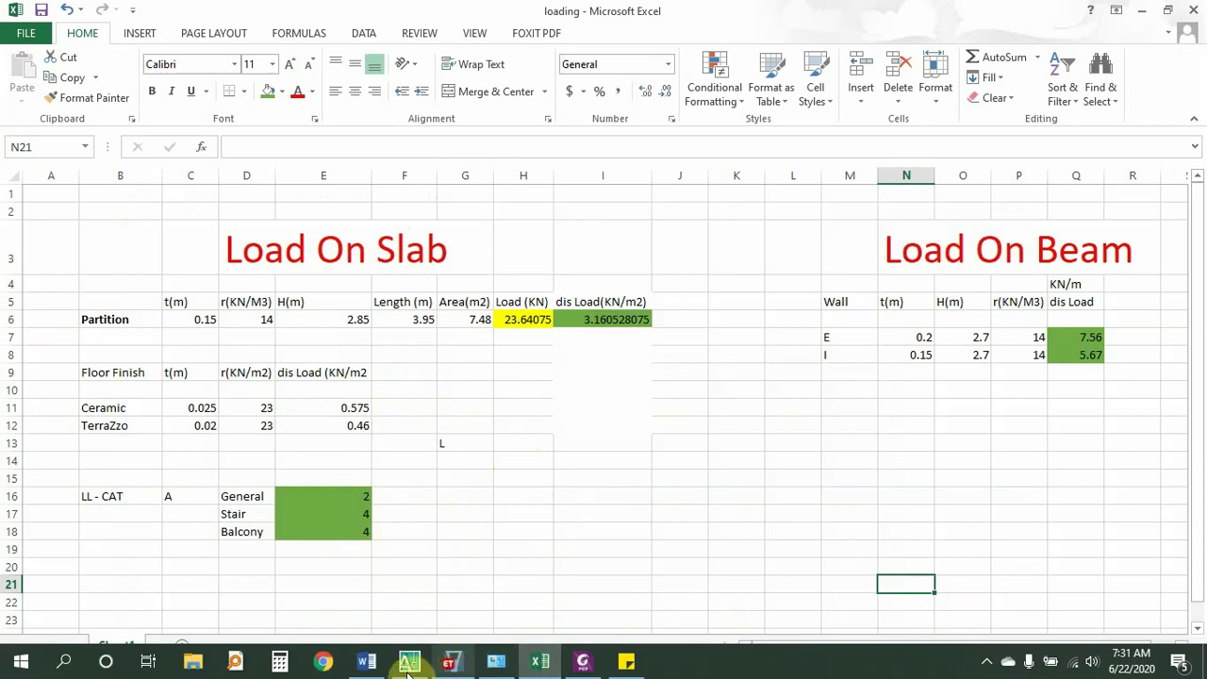
left_click(409, 665)
scroll(664, 370, "down", 10)
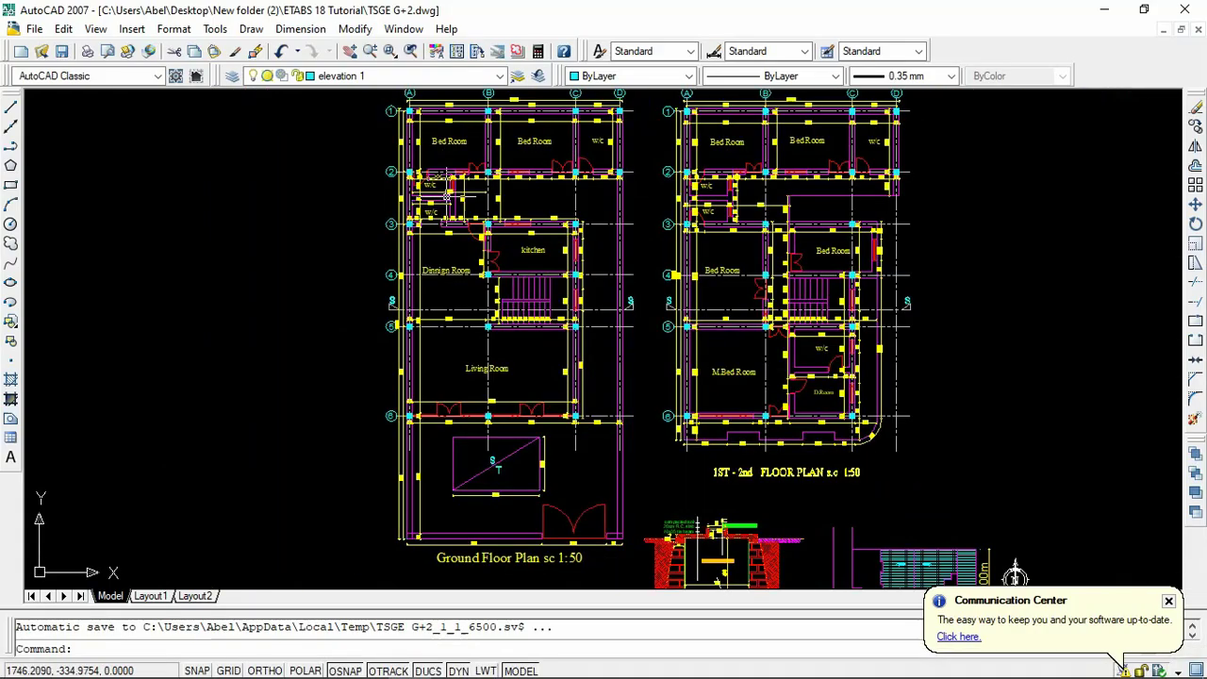
scroll(664, 371, "up", 6)
scroll(652, 541, "down", 5)
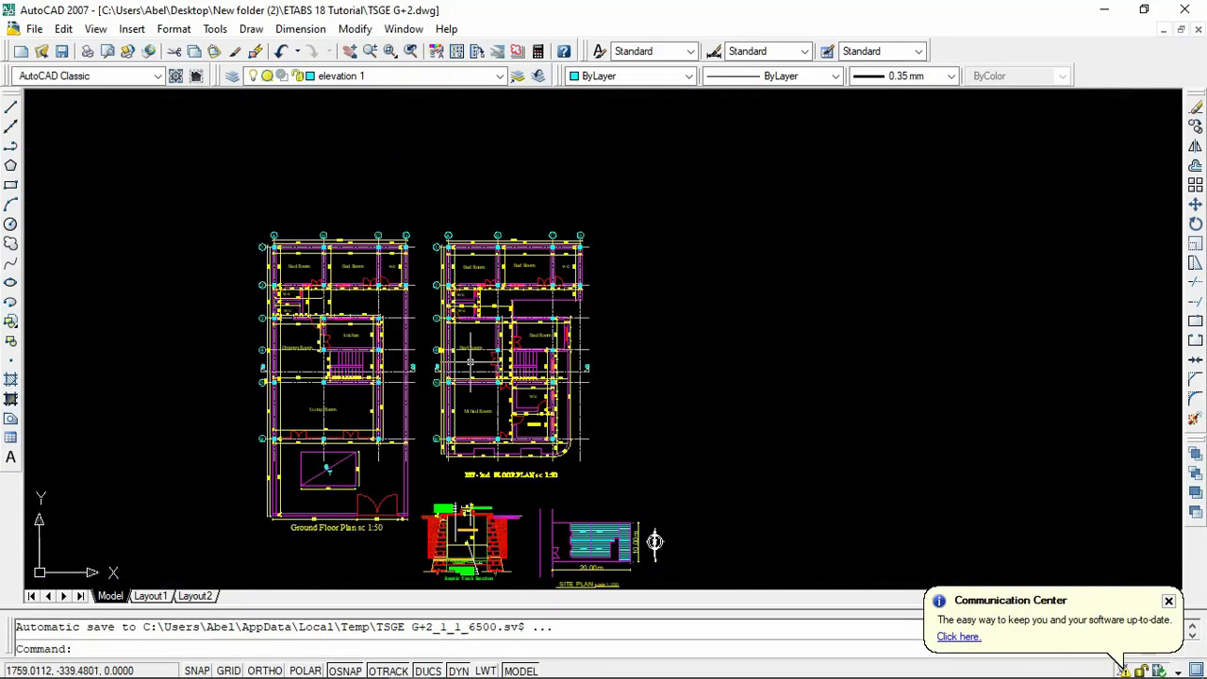
scroll(654, 542, "up", 1)
scroll(283, 326, "up", 6)
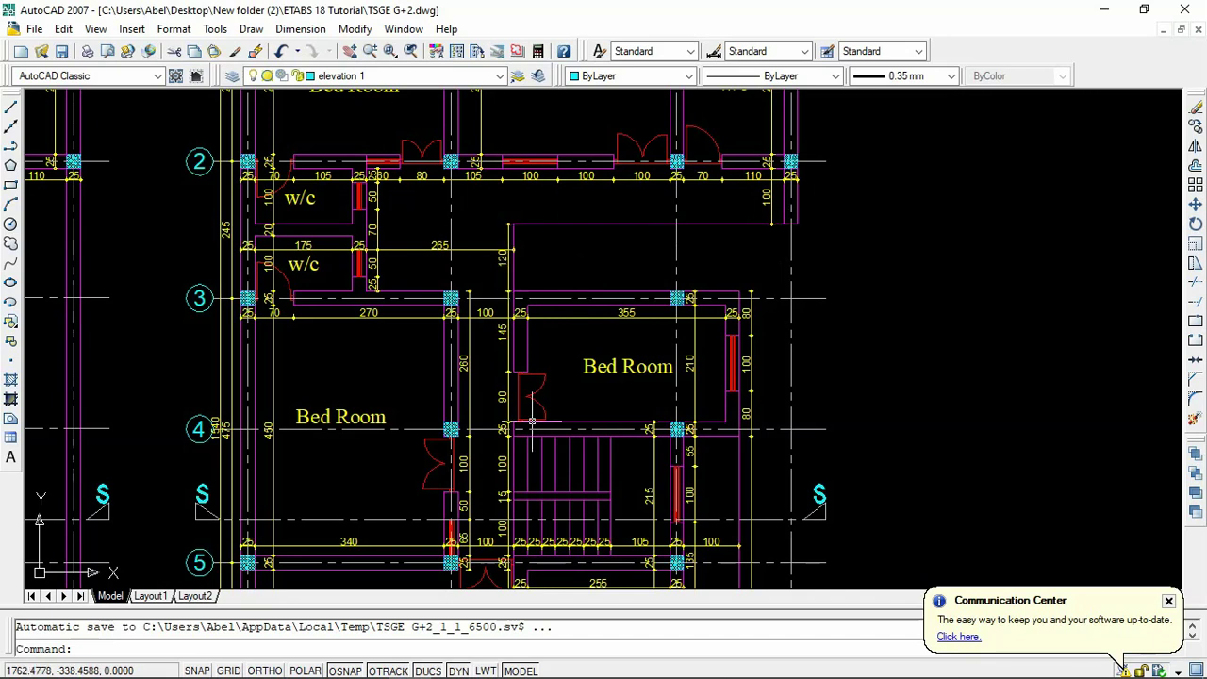
scroll(650, 180, "down", 4)
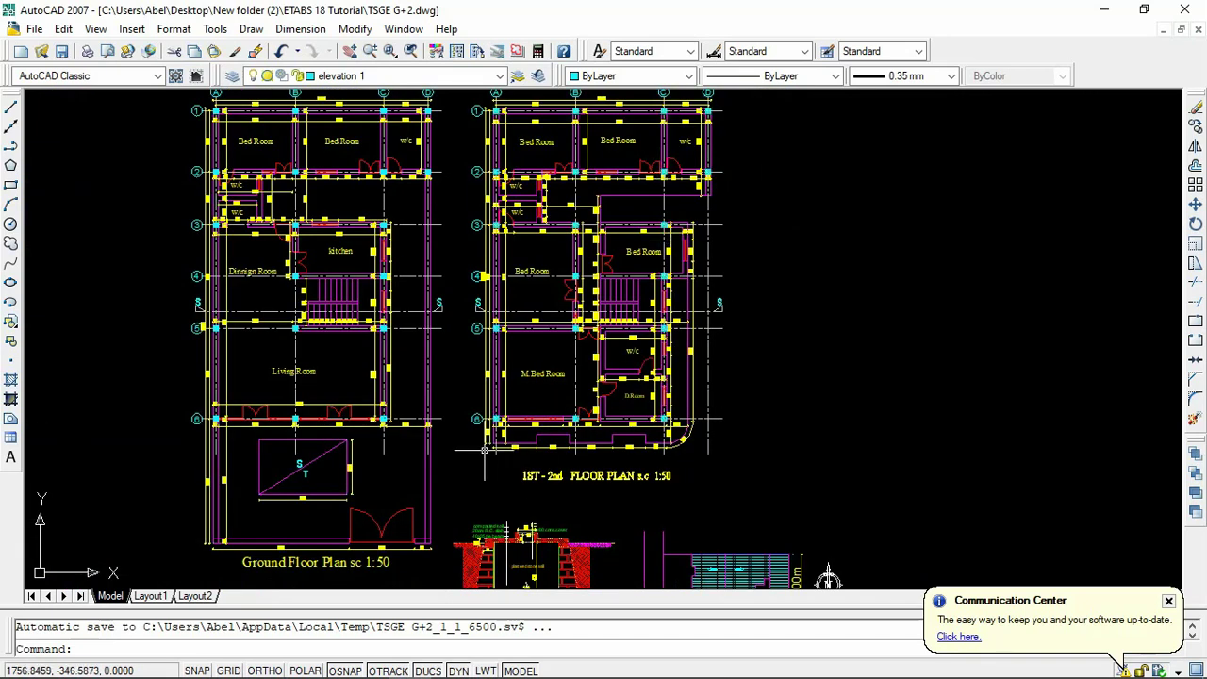
mouse_move(492, 663)
left_click(405, 660)
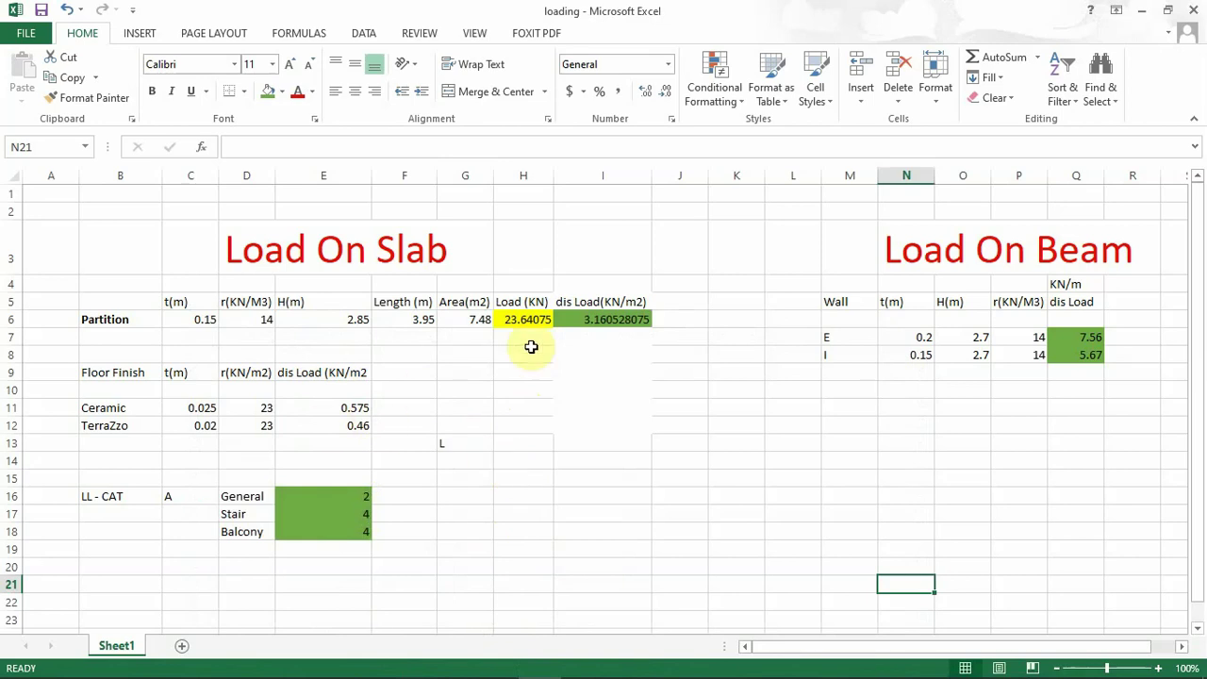
- Switch to ETABS, display the First story plan view and set the story option to All Stories
mouse_move(563, 669)
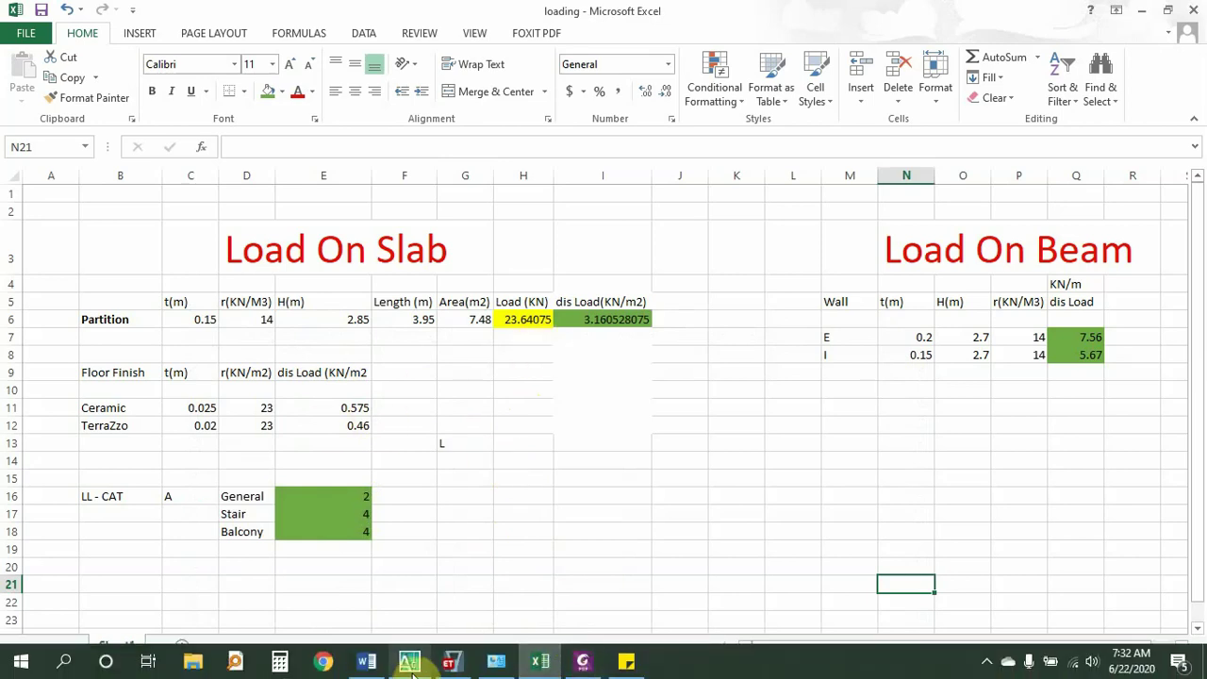
left_click(451, 662)
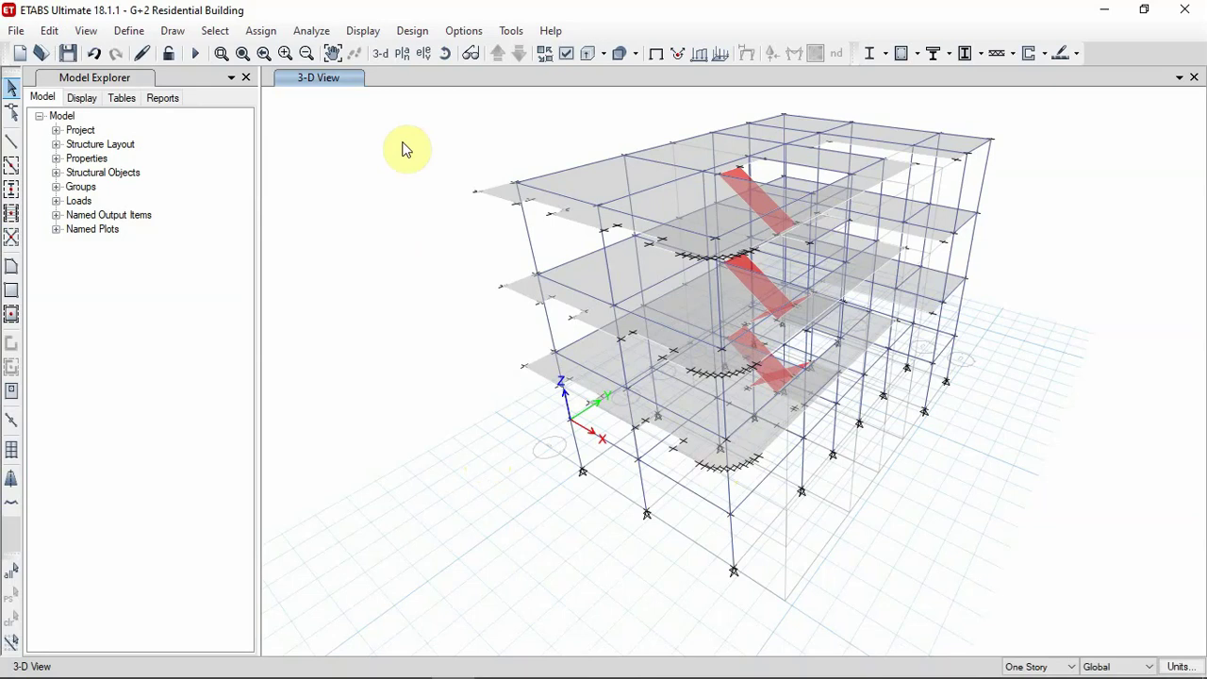
left_click(404, 54)
left_click(497, 318)
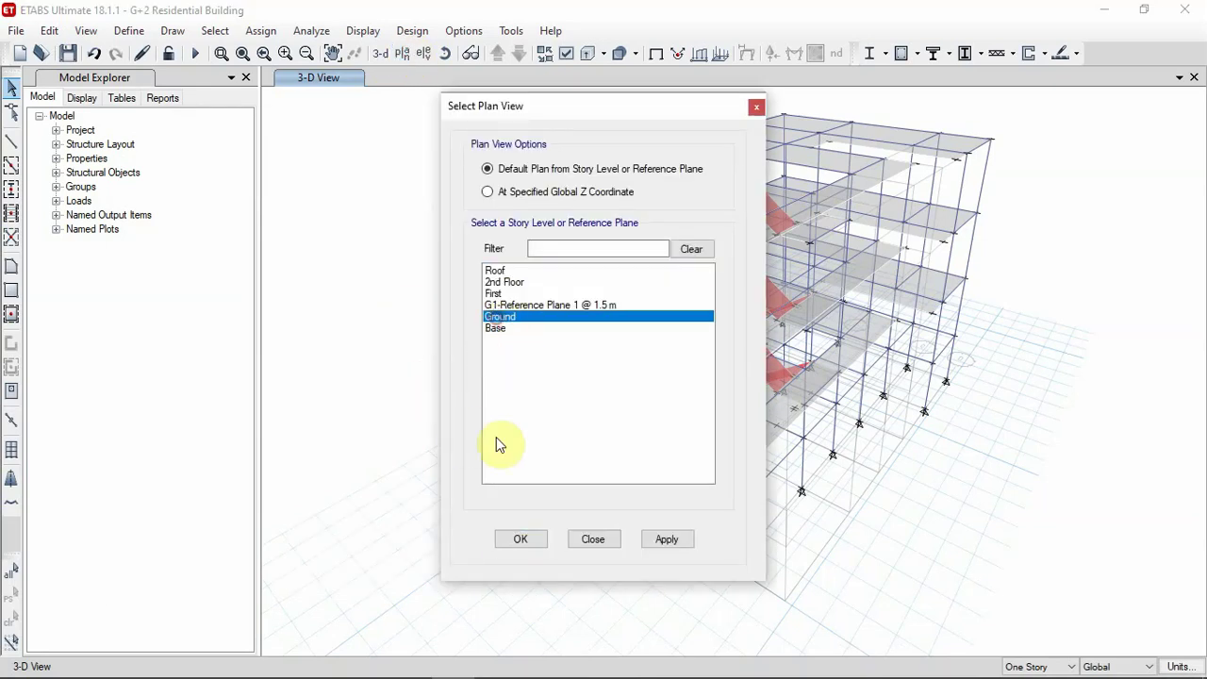
left_click(499, 293)
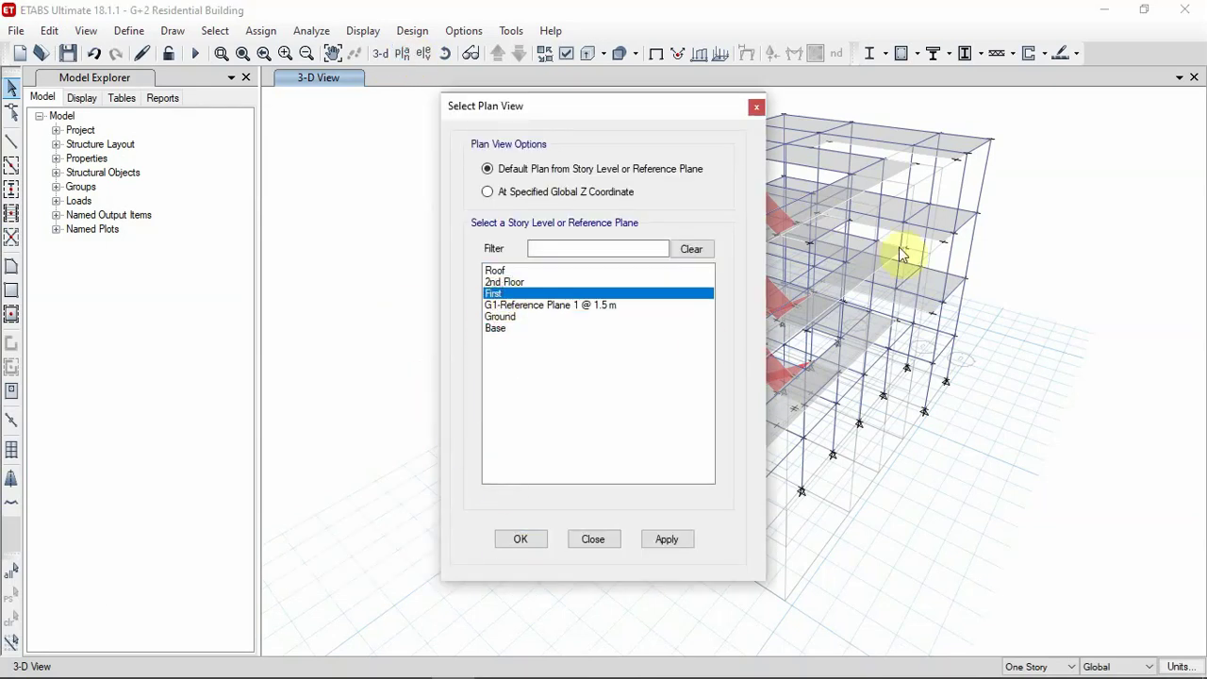
left_click(499, 544)
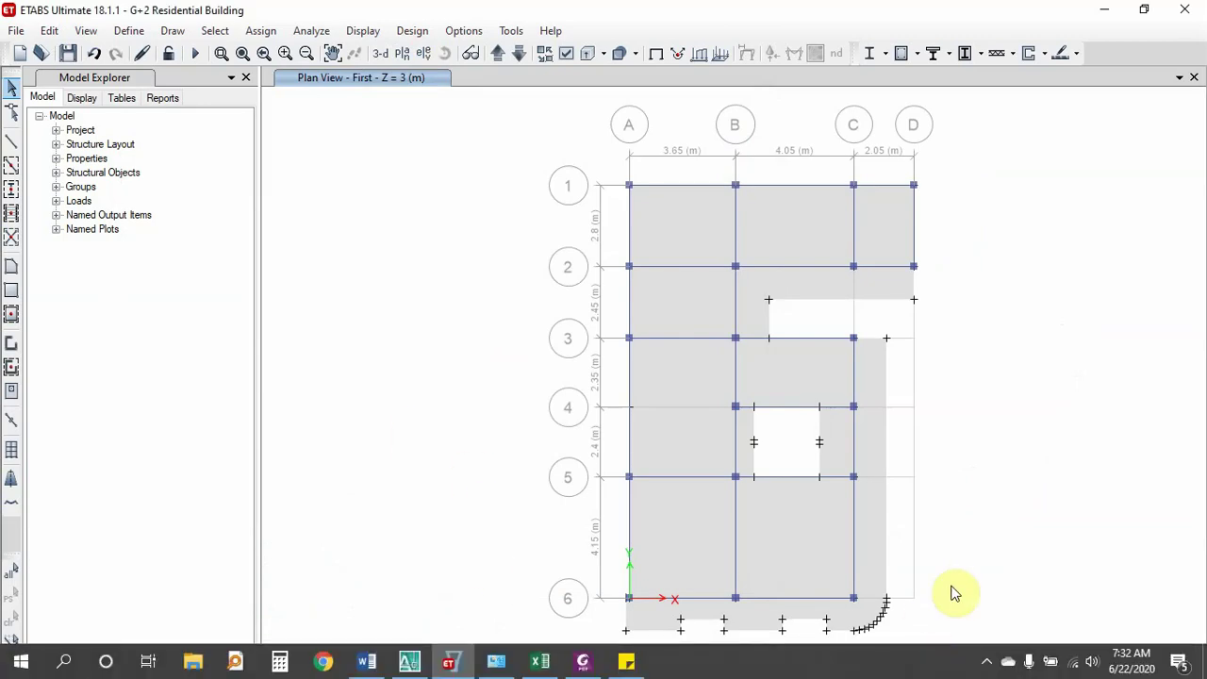
left_click(1027, 664)
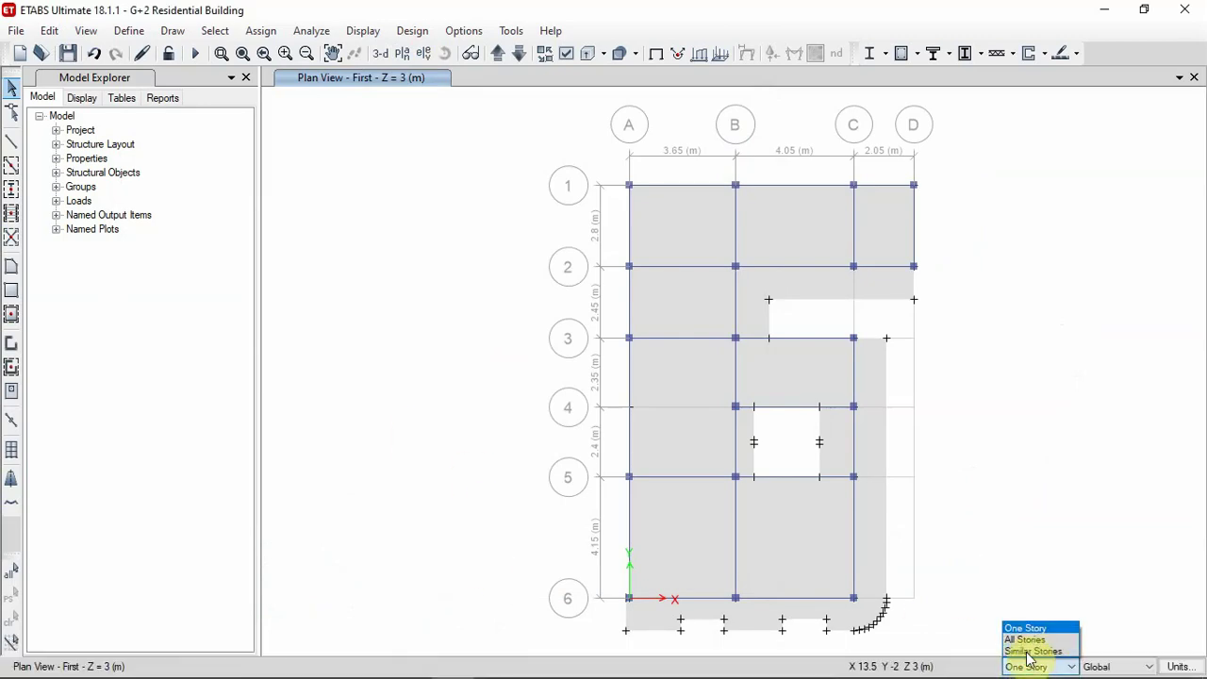
left_click(1028, 641)
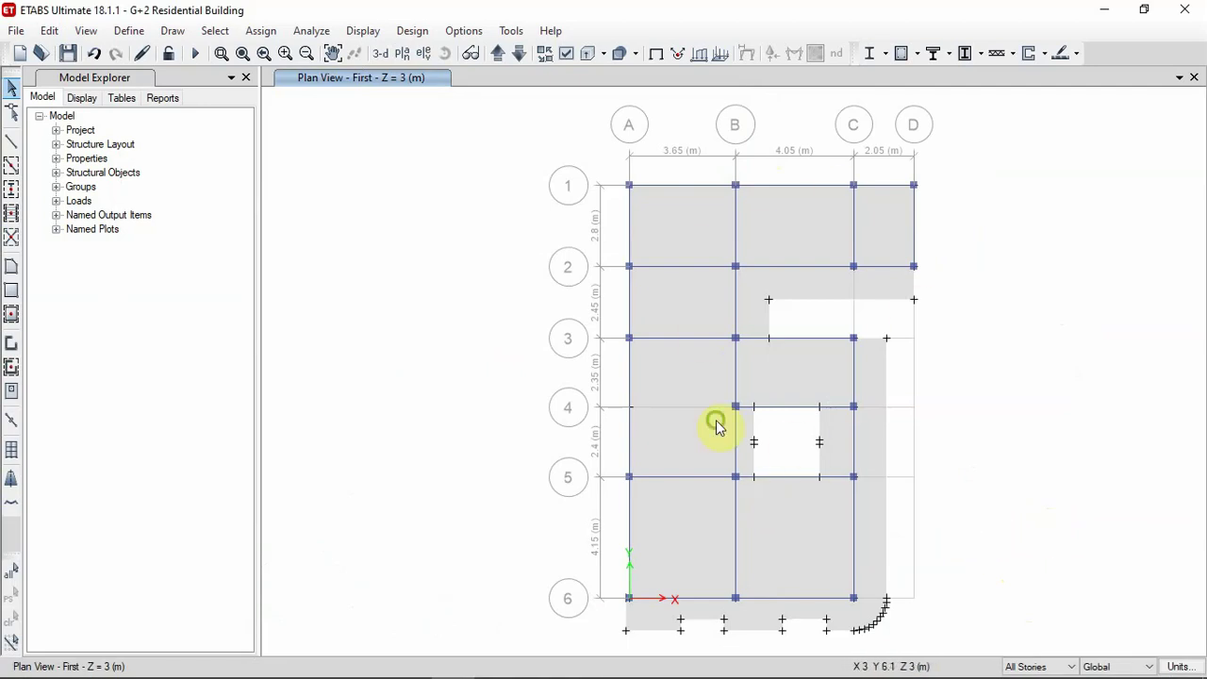
- Select the slab panels A–B from grid 1 to 6, B–D between 1 and 2, and B–C between 3–4 and 5–6 on all stories
middle_click_drag(717, 423, 647, 406)
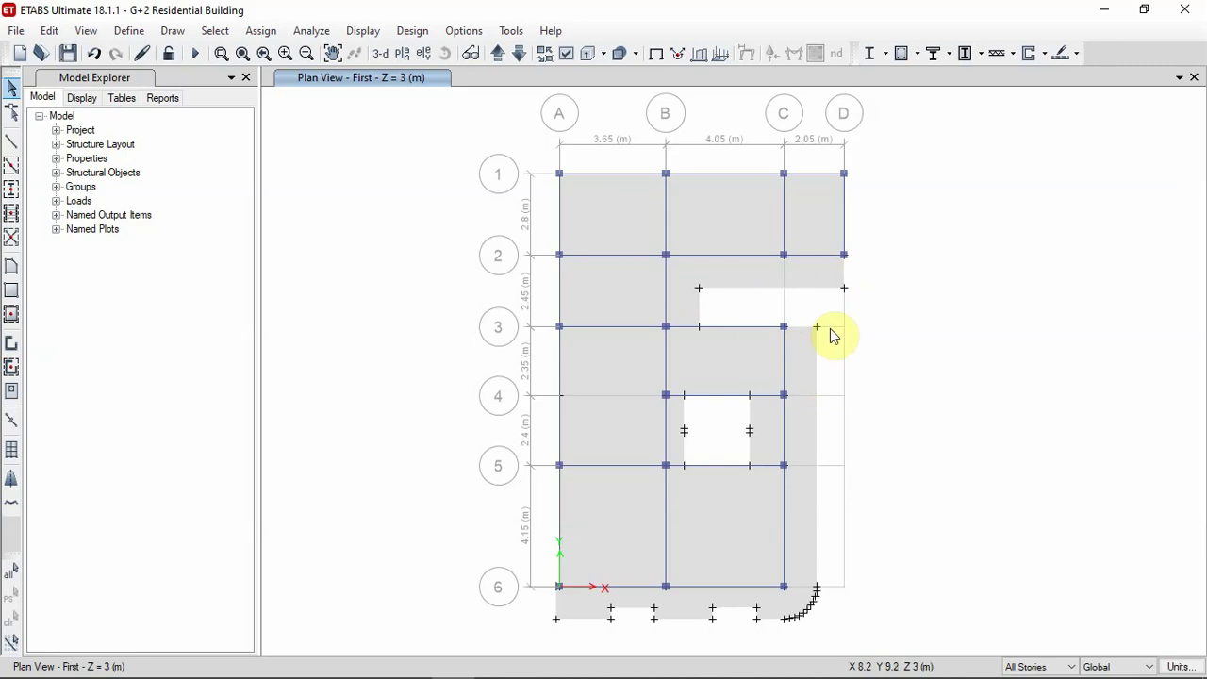
left_click(590, 207)
left_click(727, 210)
left_click(803, 202)
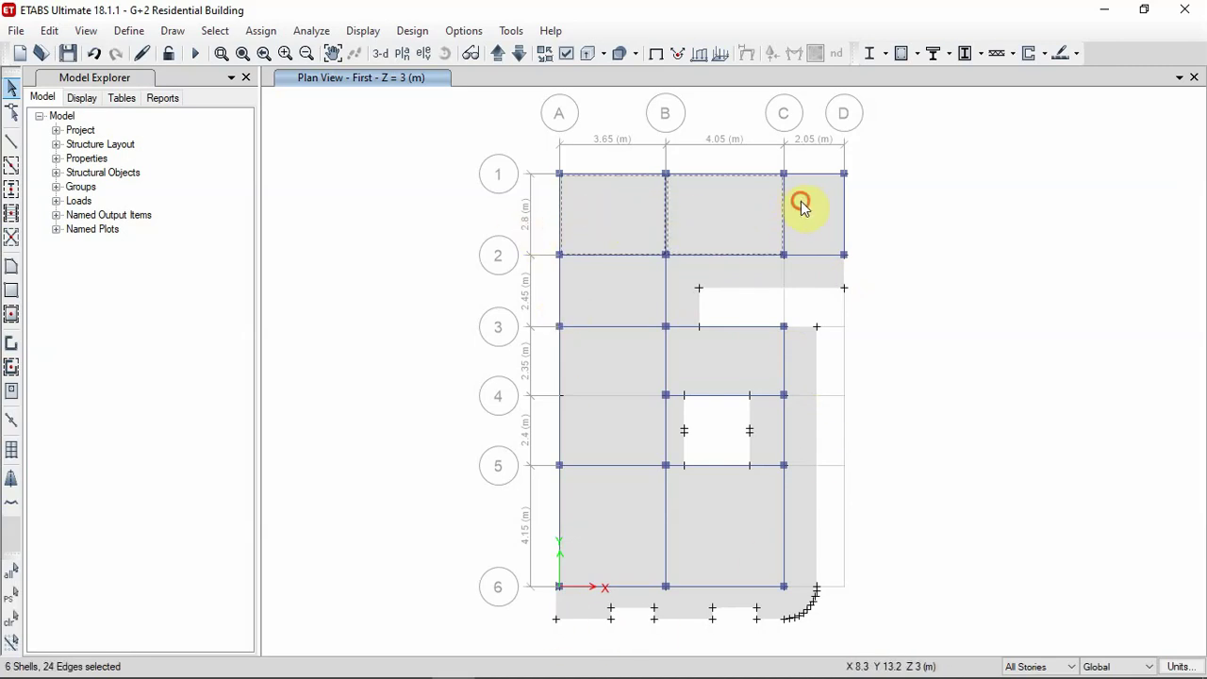
left_click(625, 284)
left_click(614, 382)
left_click(617, 450)
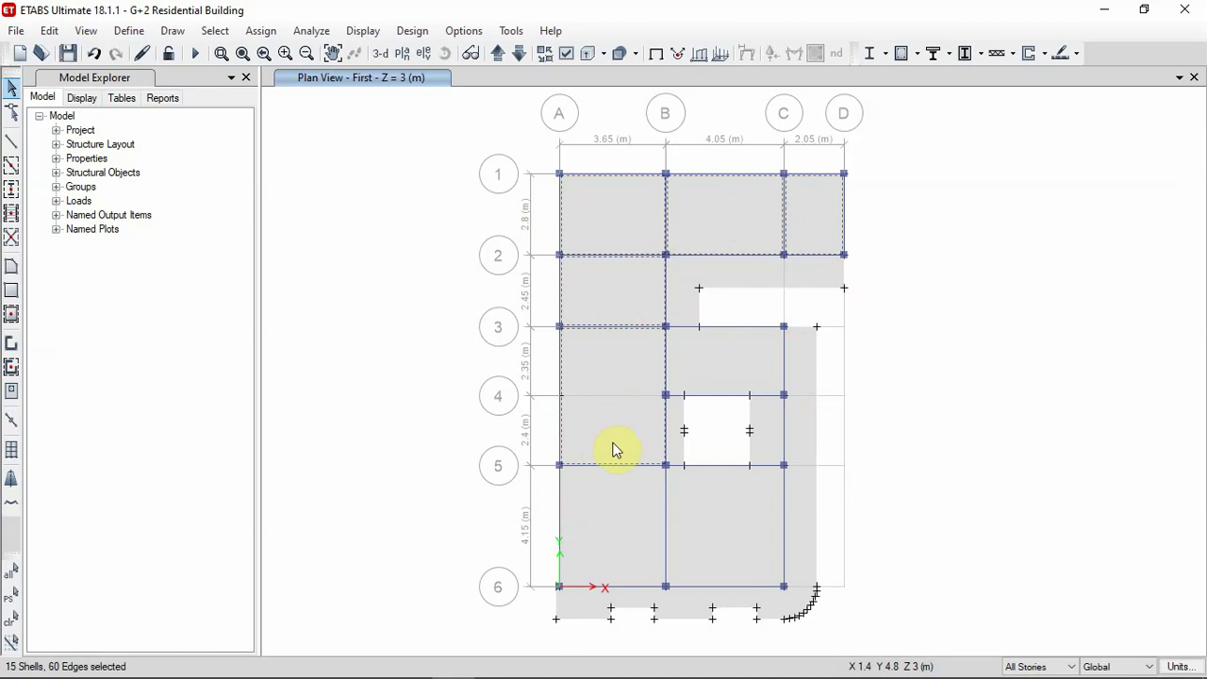
left_click(694, 374)
left_click(704, 442)
left_click(721, 548)
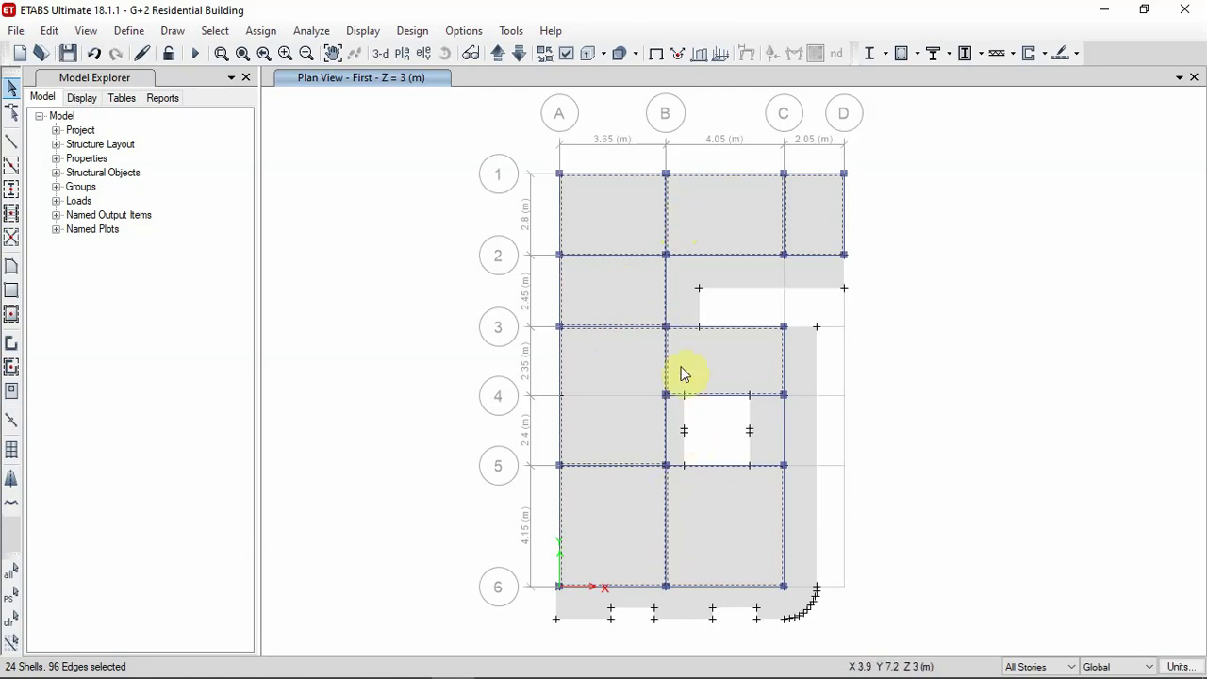
- Open the uniform shell load assignment for the selected slabs and move its dialog clear of the plan
left_click(261, 31)
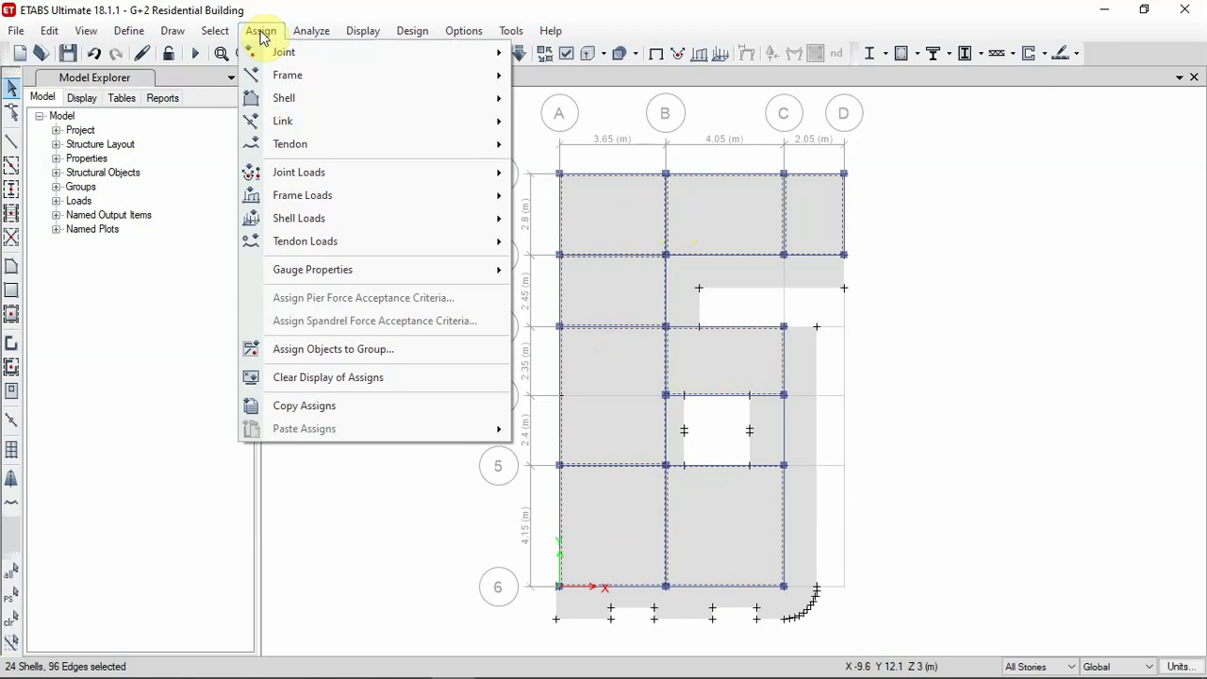
mouse_move(329, 227)
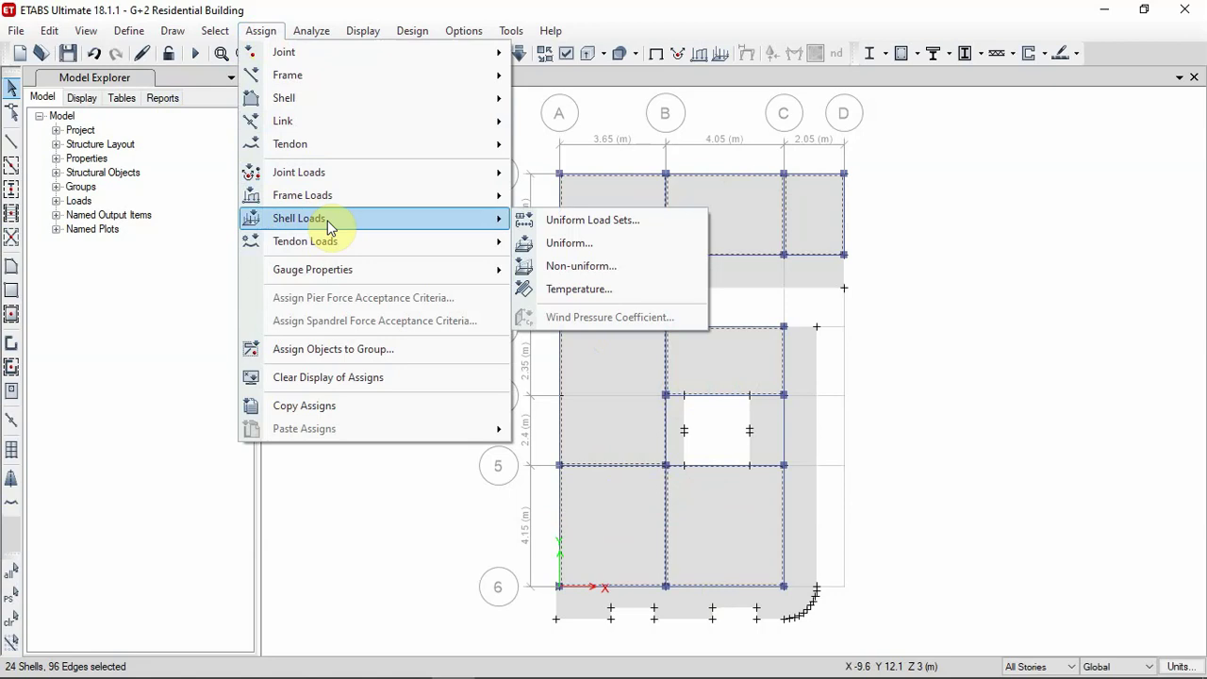
left_click(564, 246)
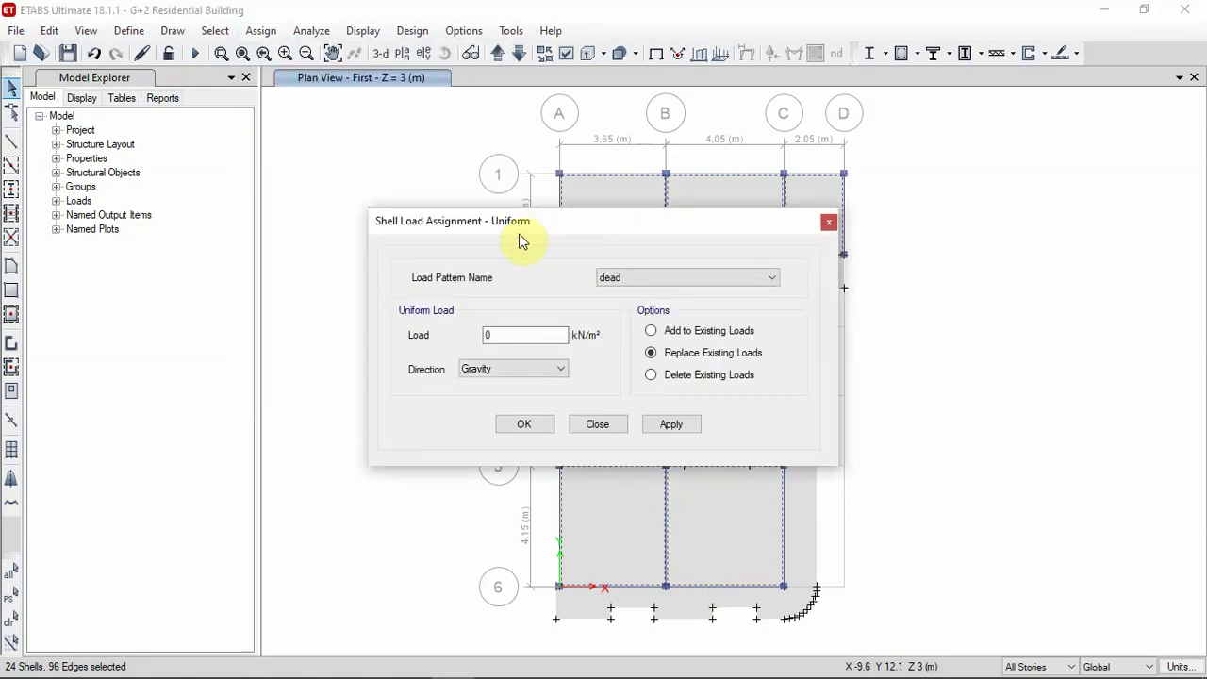
left_click_drag(517, 226, 253, 226)
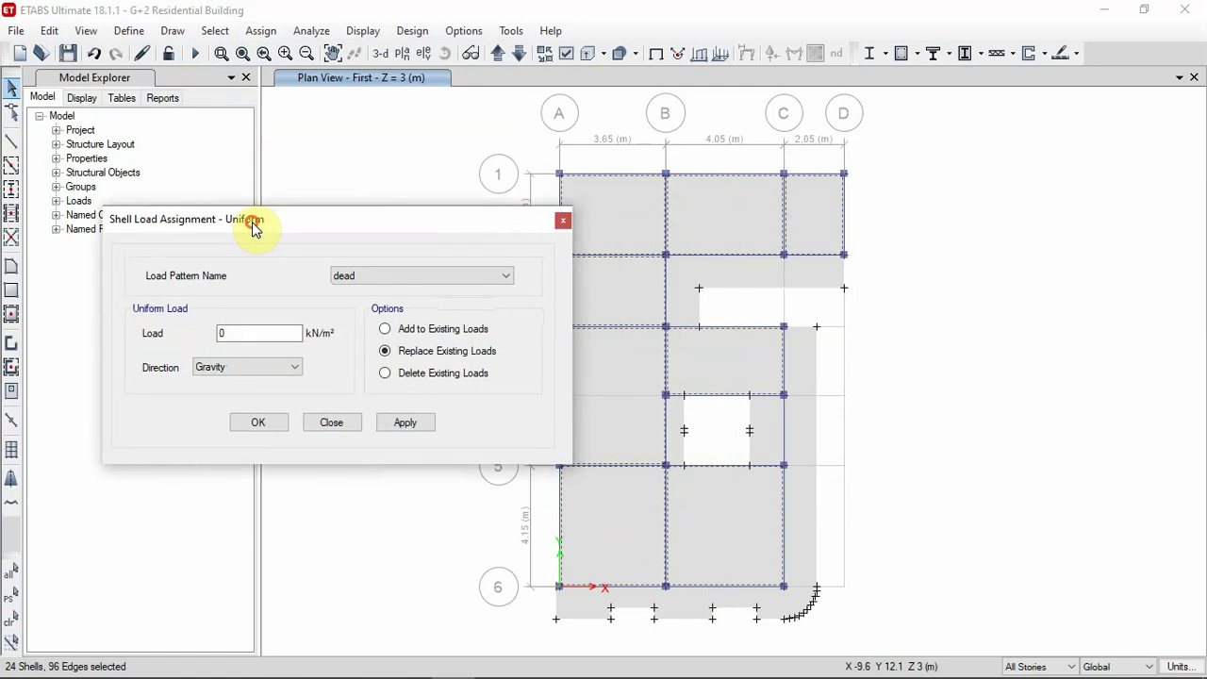
right_click(871, 334)
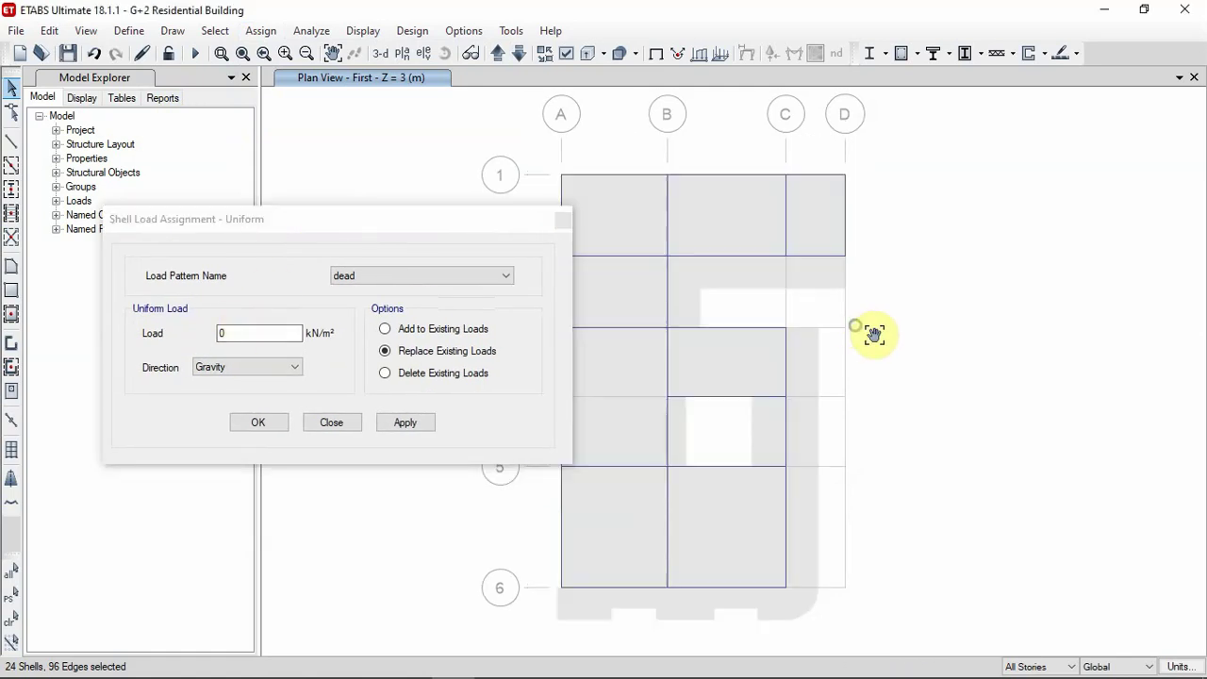
left_click(1005, 276)
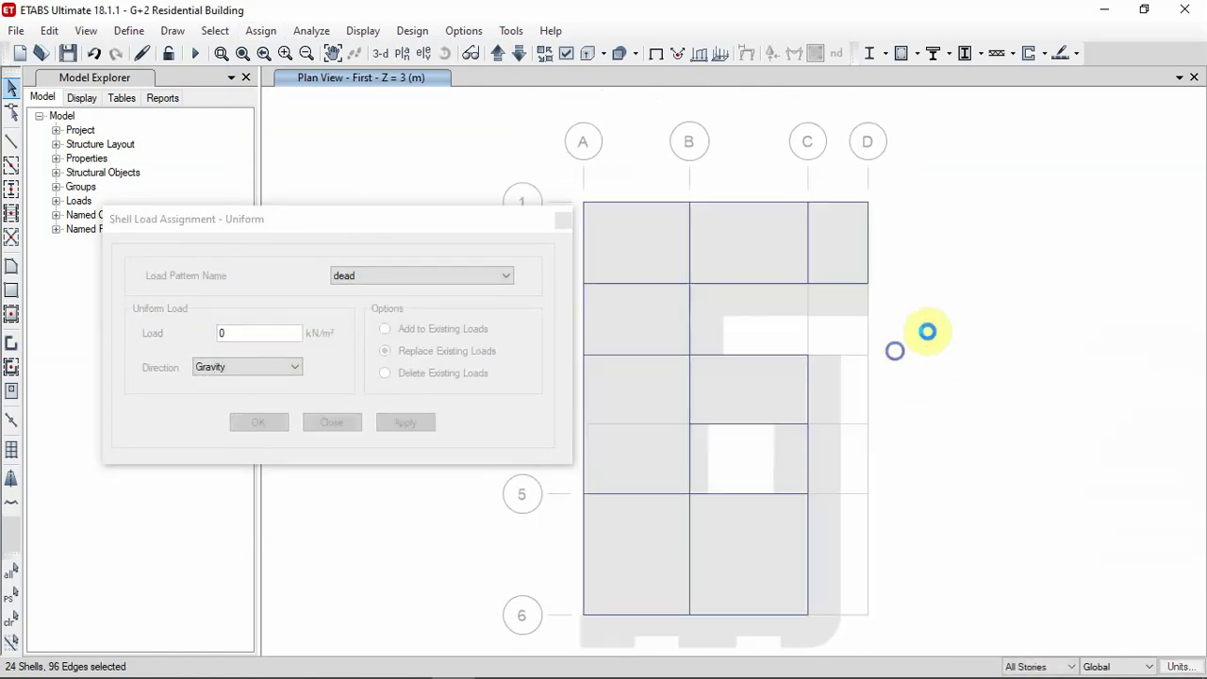
right_click(966, 314)
left_click(275, 217)
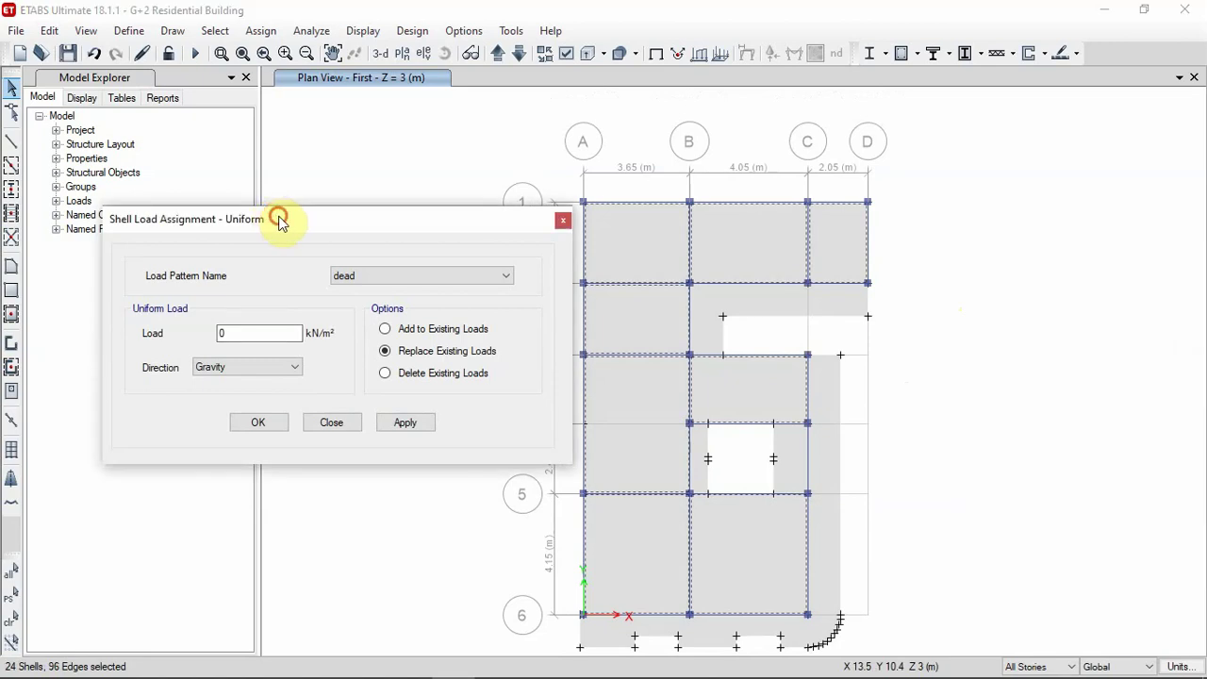
left_click_drag(276, 217, 256, 213)
- Set the load pattern of the uniform shell load to Partition wall and move the dialog higher up
left_click(336, 274)
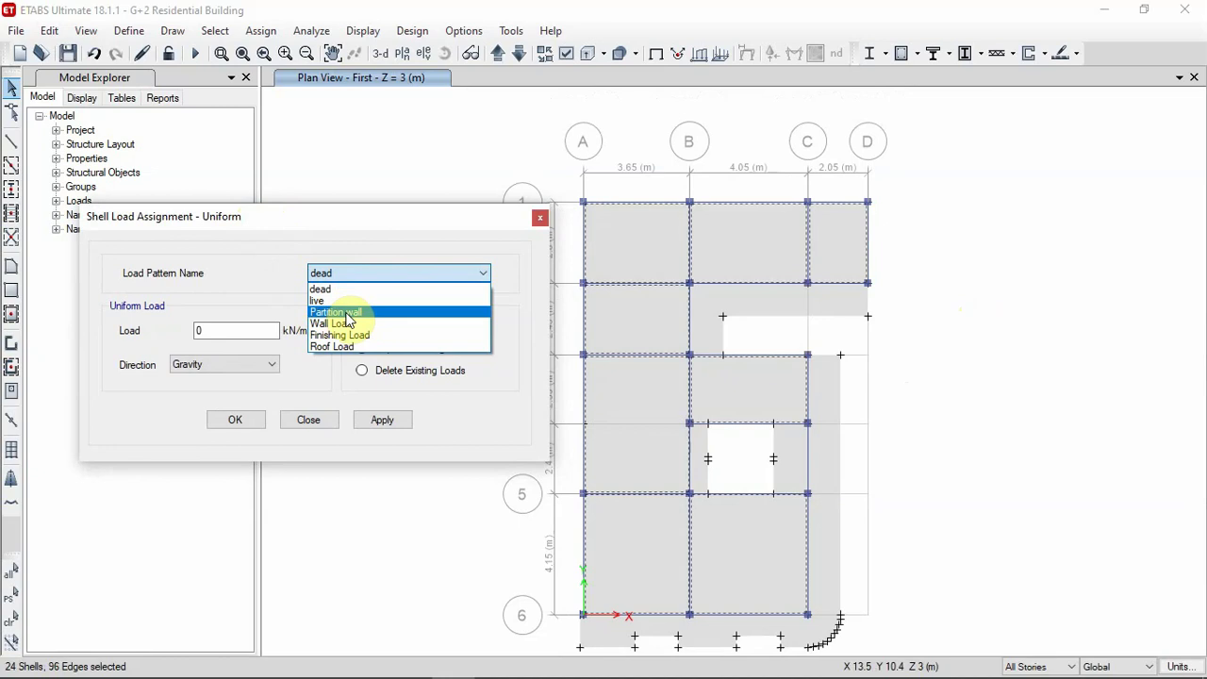
left_click(321, 288)
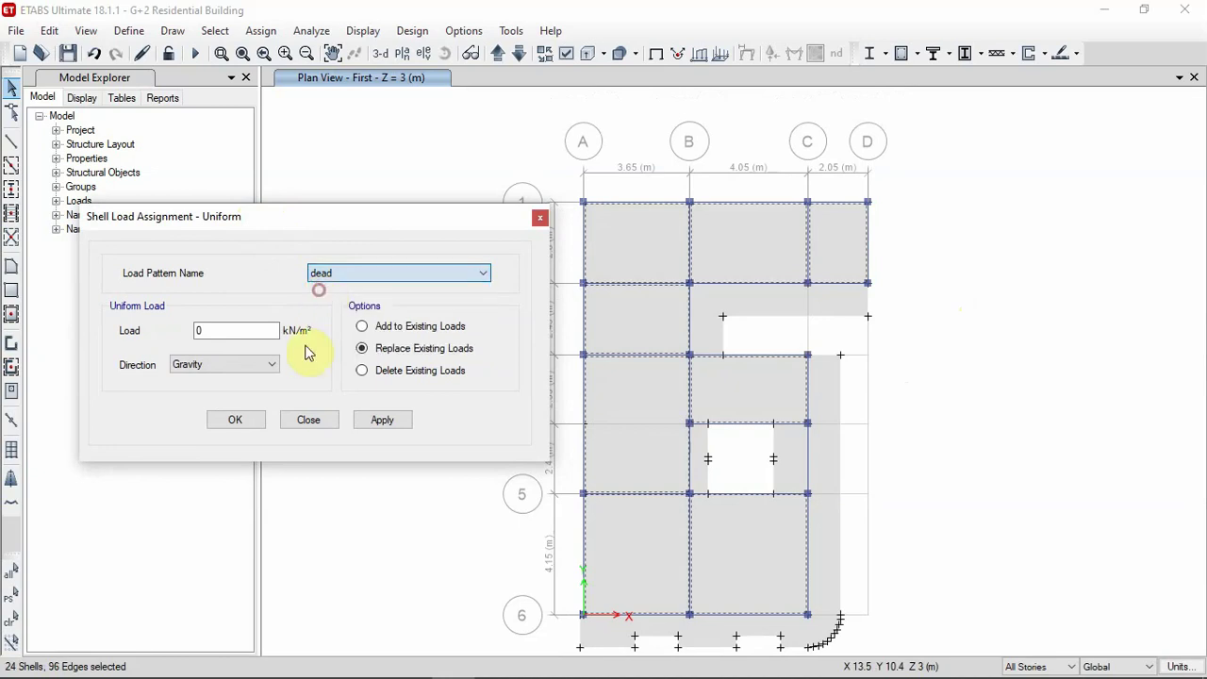
left_click(325, 274)
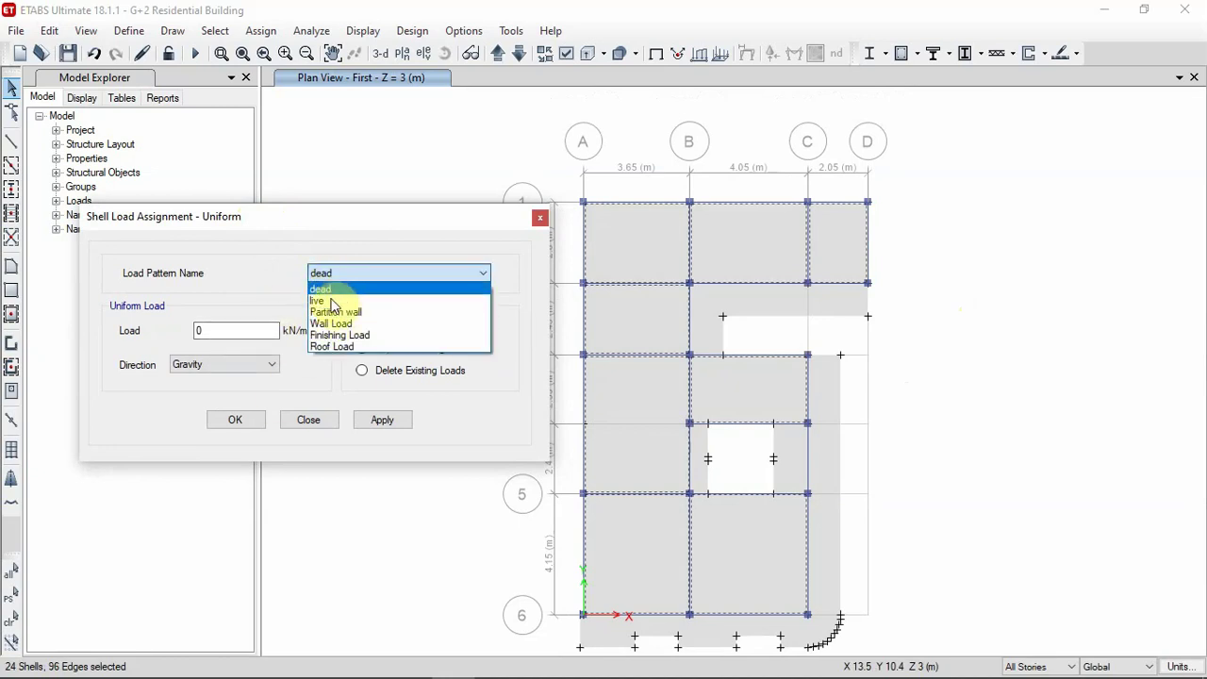
left_click(334, 313)
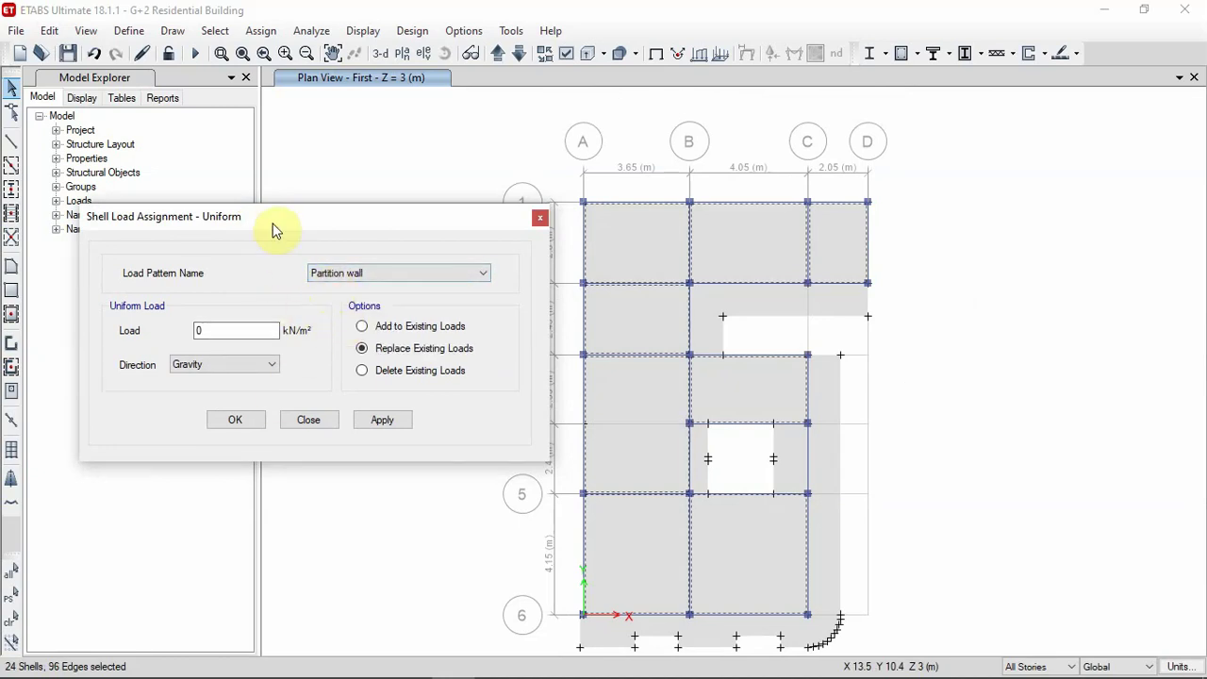
left_click_drag(270, 217, 283, 161)
- Check the partition's distributed load in the Excel sheet and assign 3.2 kN/m² in the gravity direction to the selected slabs in ETABS, replacing existing loads
double_click(224, 274)
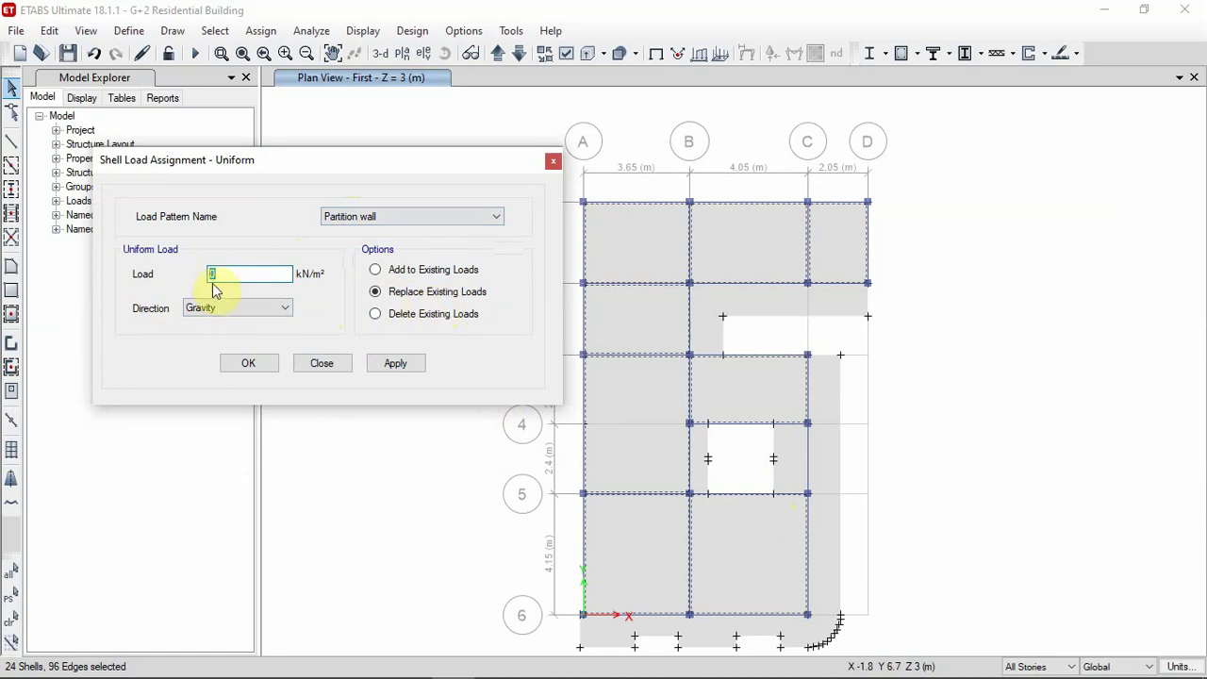
mouse_move(391, 670)
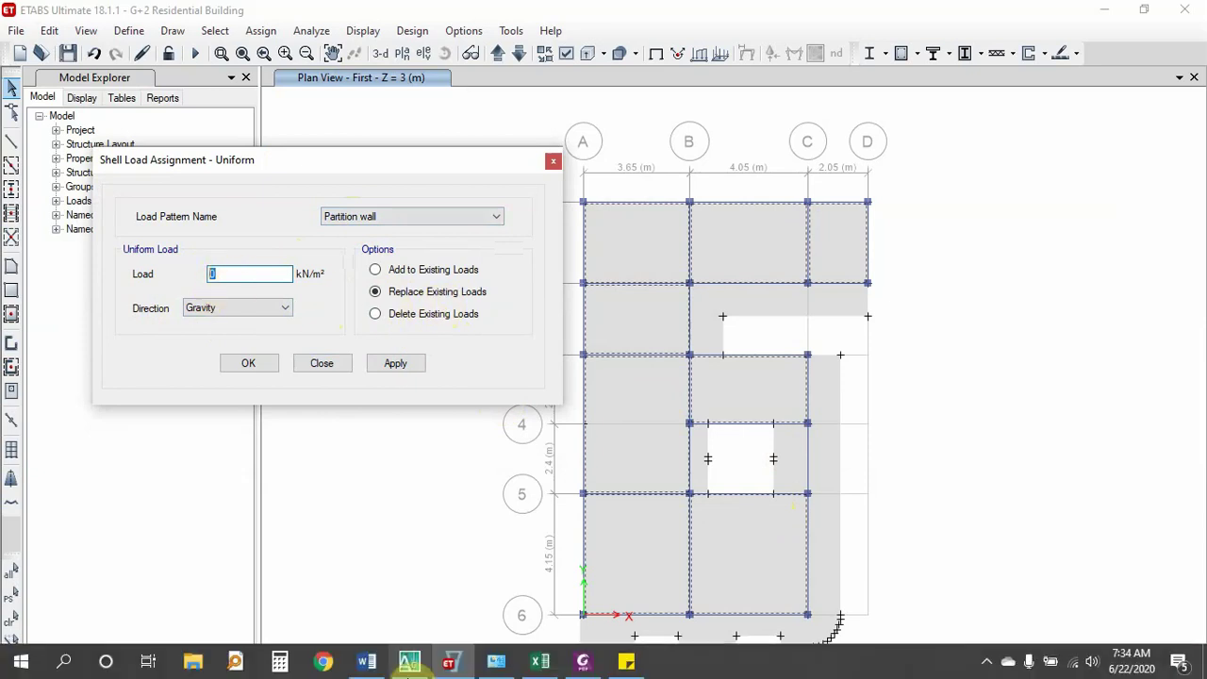
left_click(539, 661)
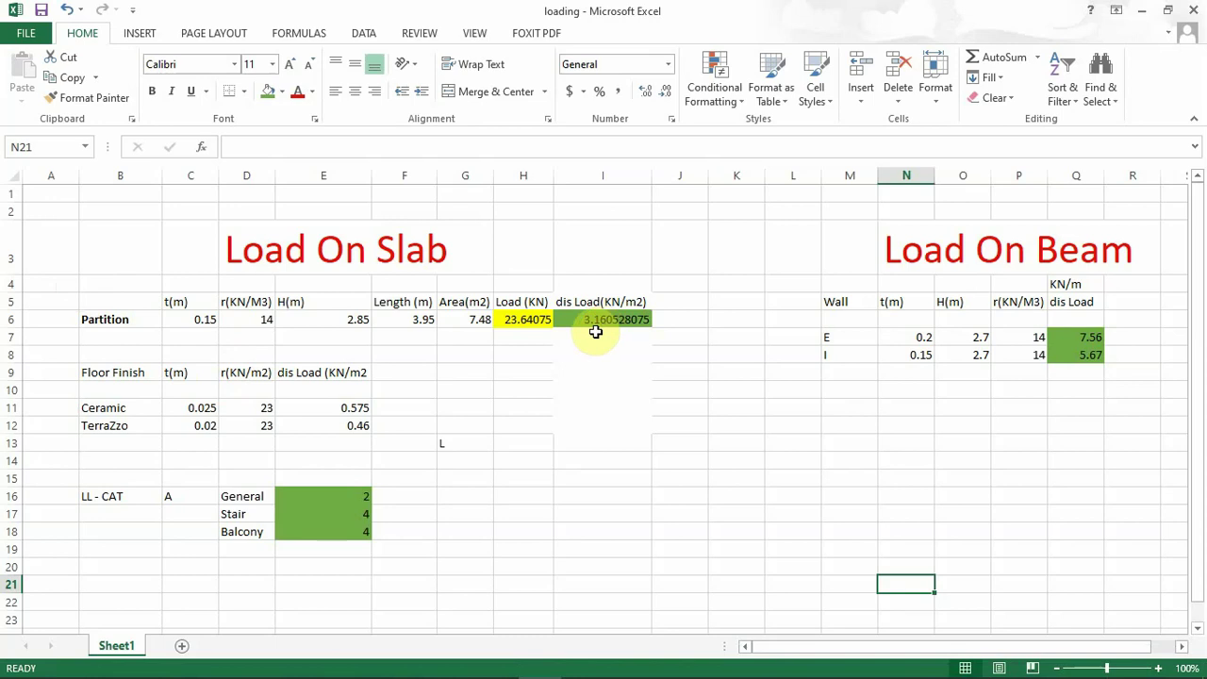
mouse_move(557, 671)
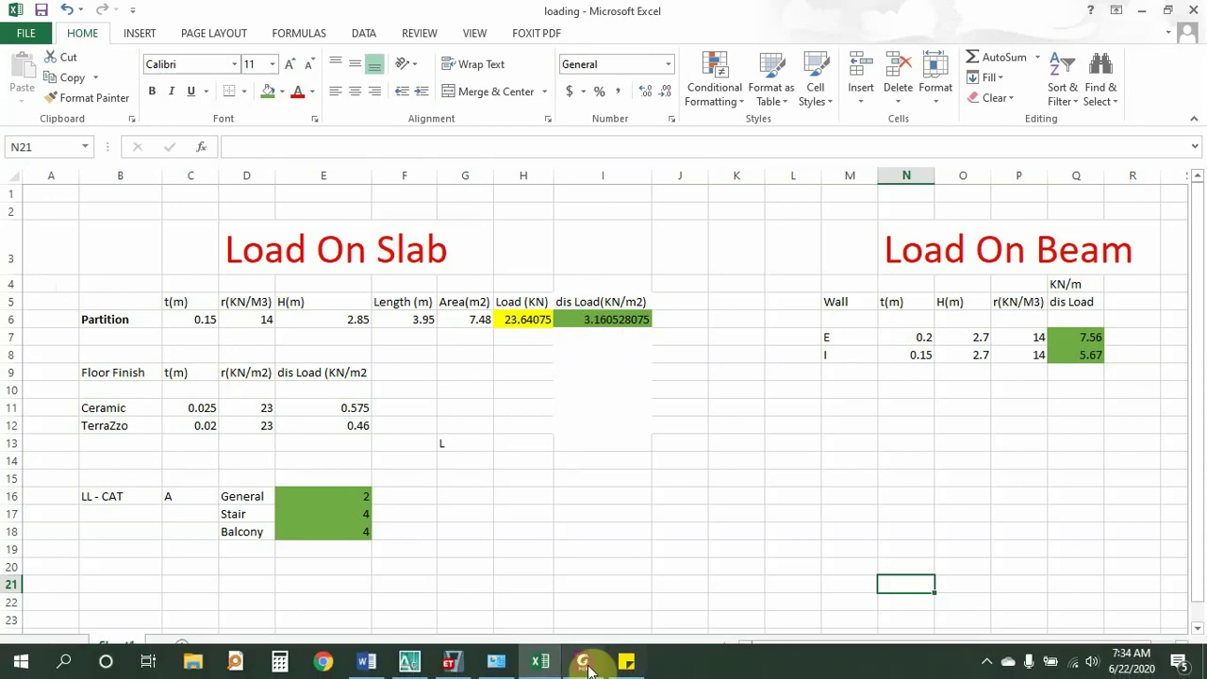
left_click(540, 661)
left_click(194, 275)
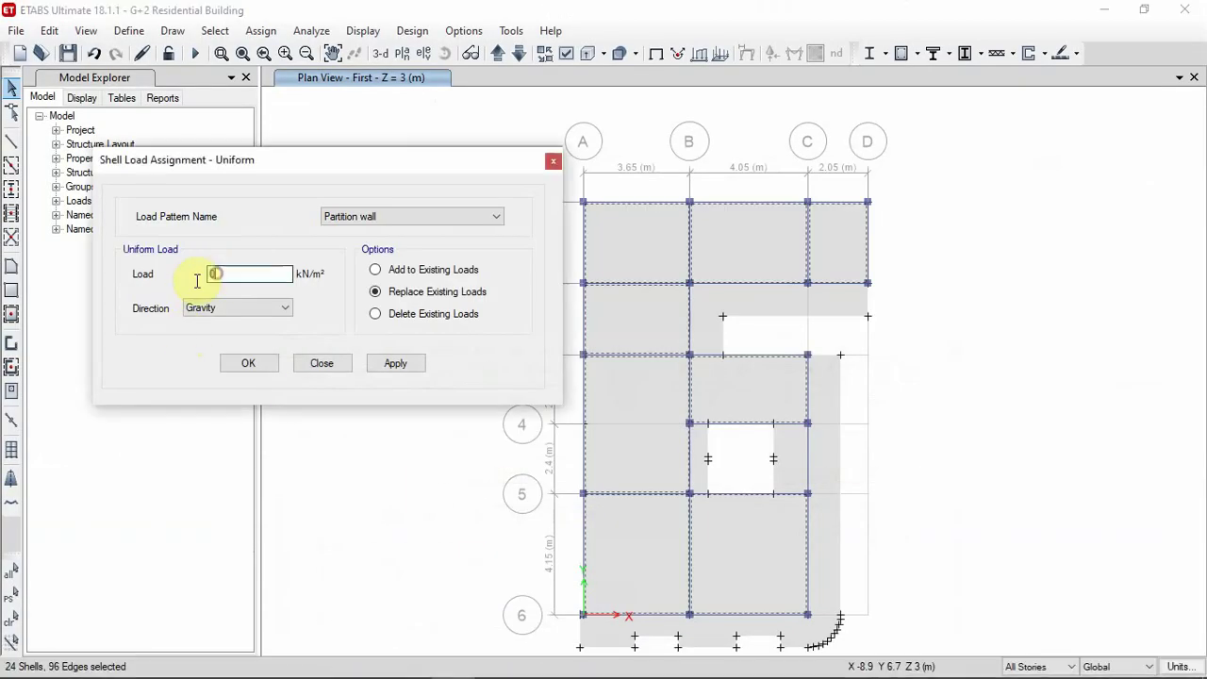
type("3.2")
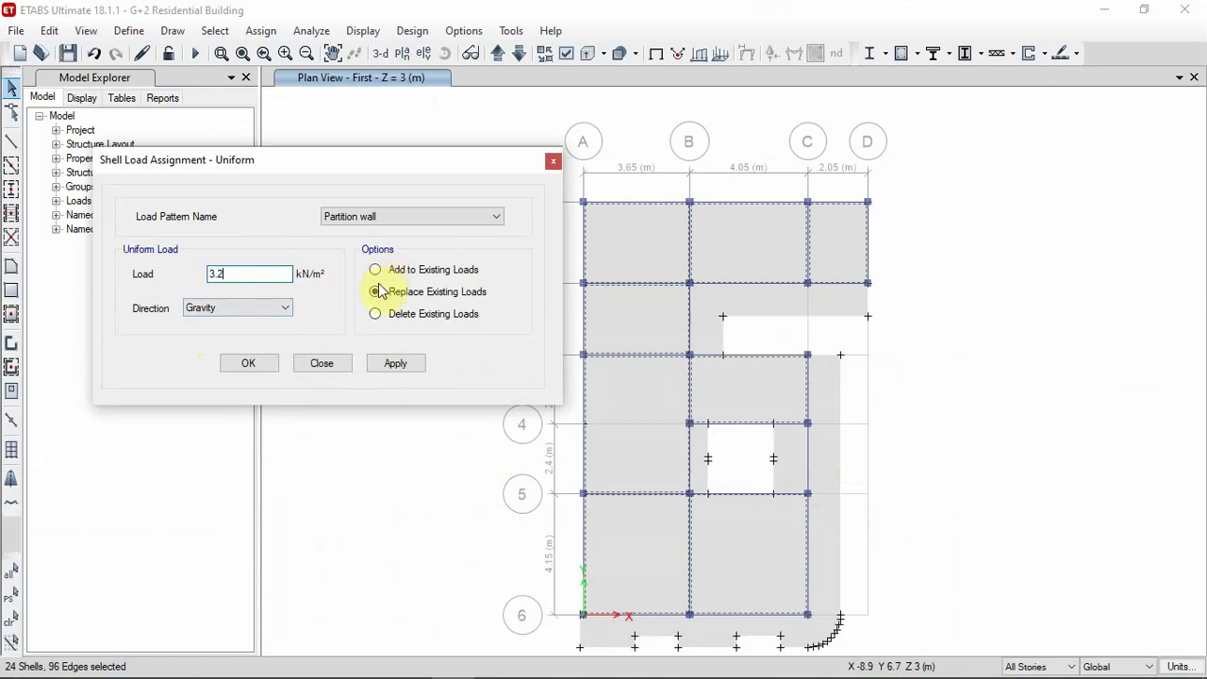
left_click(399, 370)
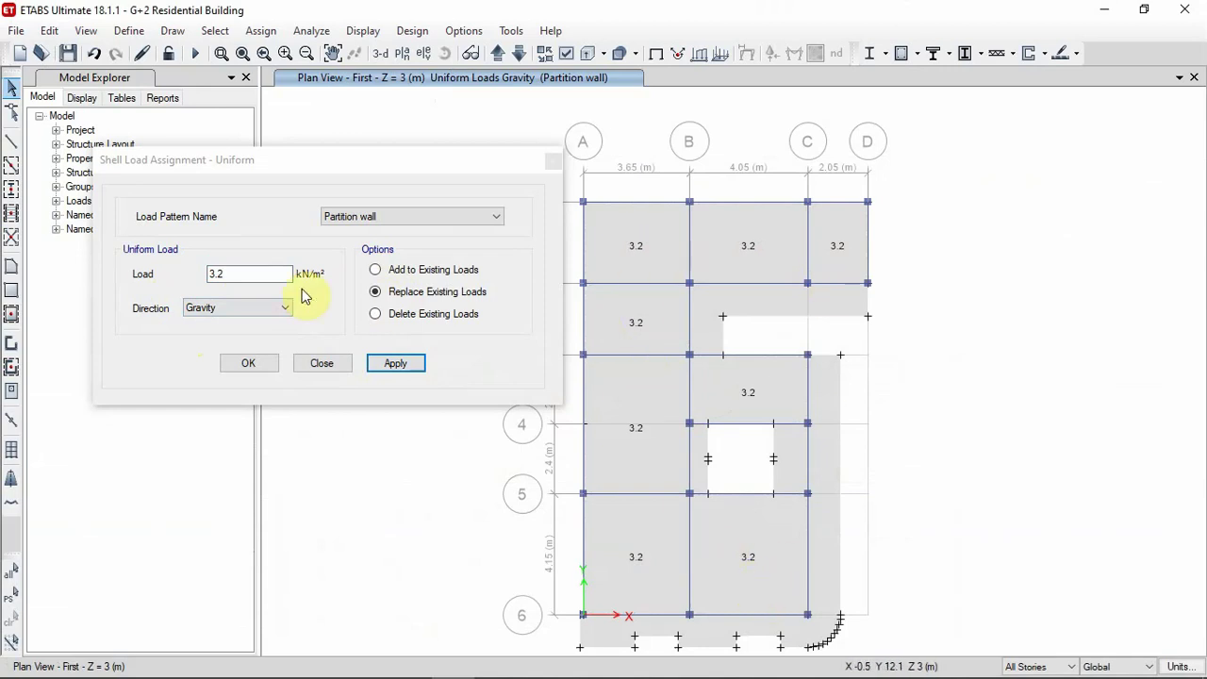
left_click(639, 253)
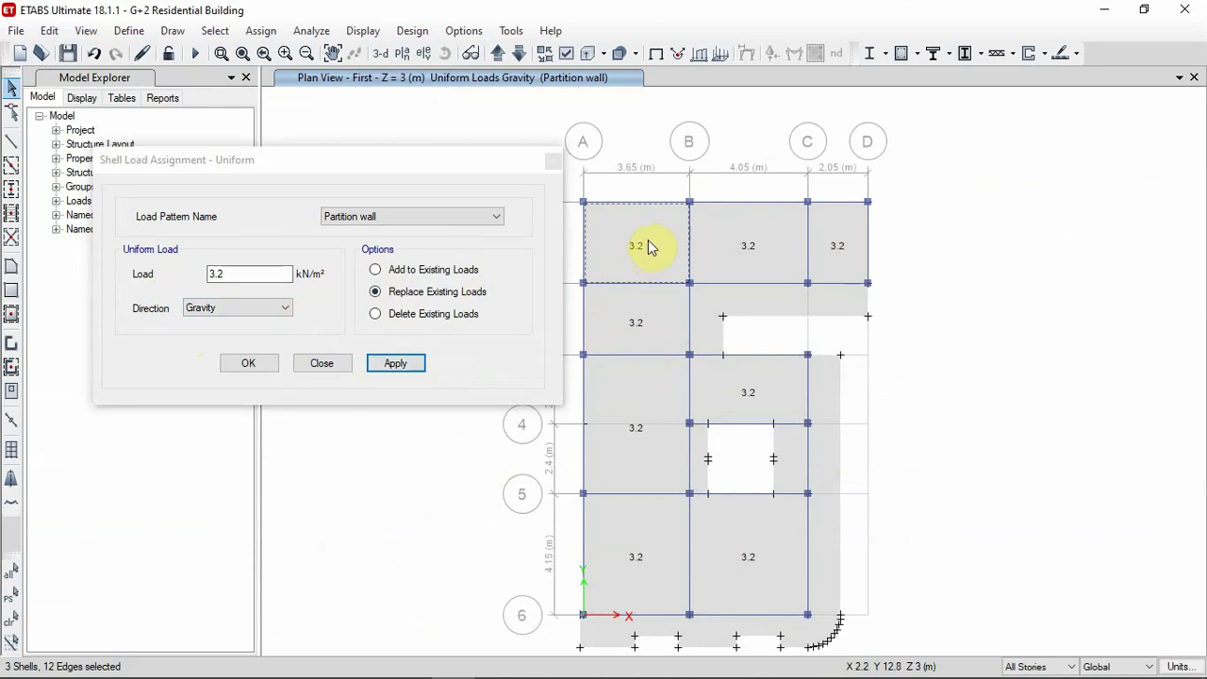
left_click_drag(239, 274, 206, 280)
type("4")
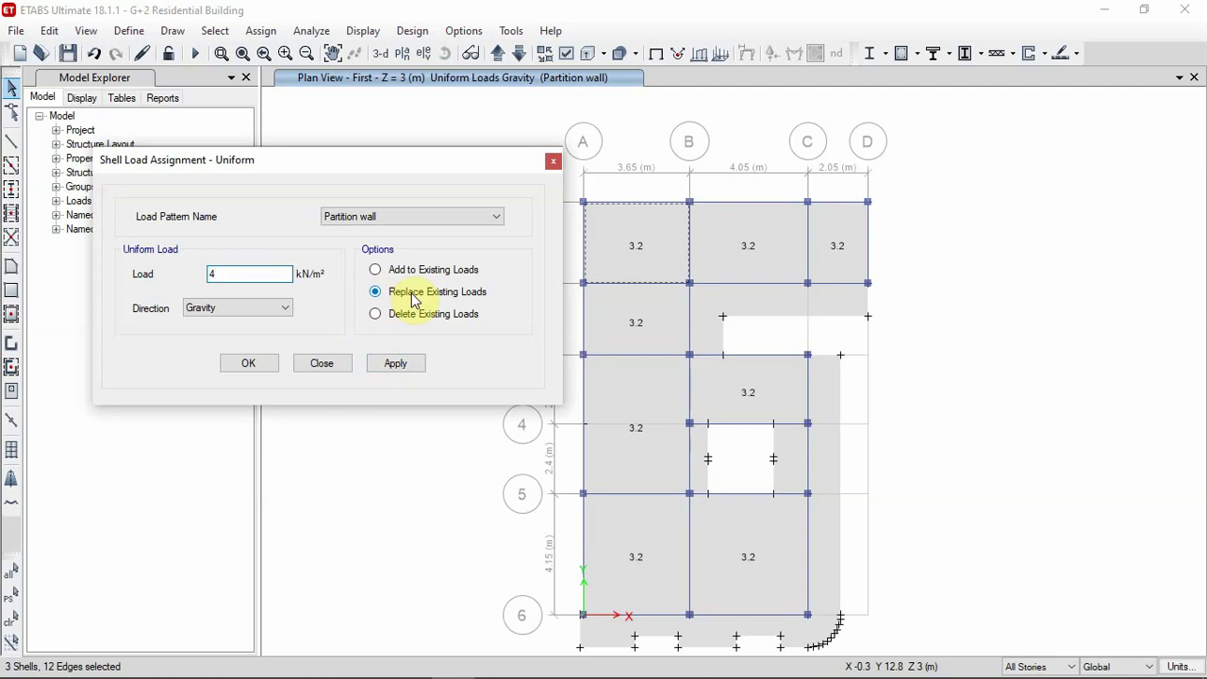
left_click(396, 366)
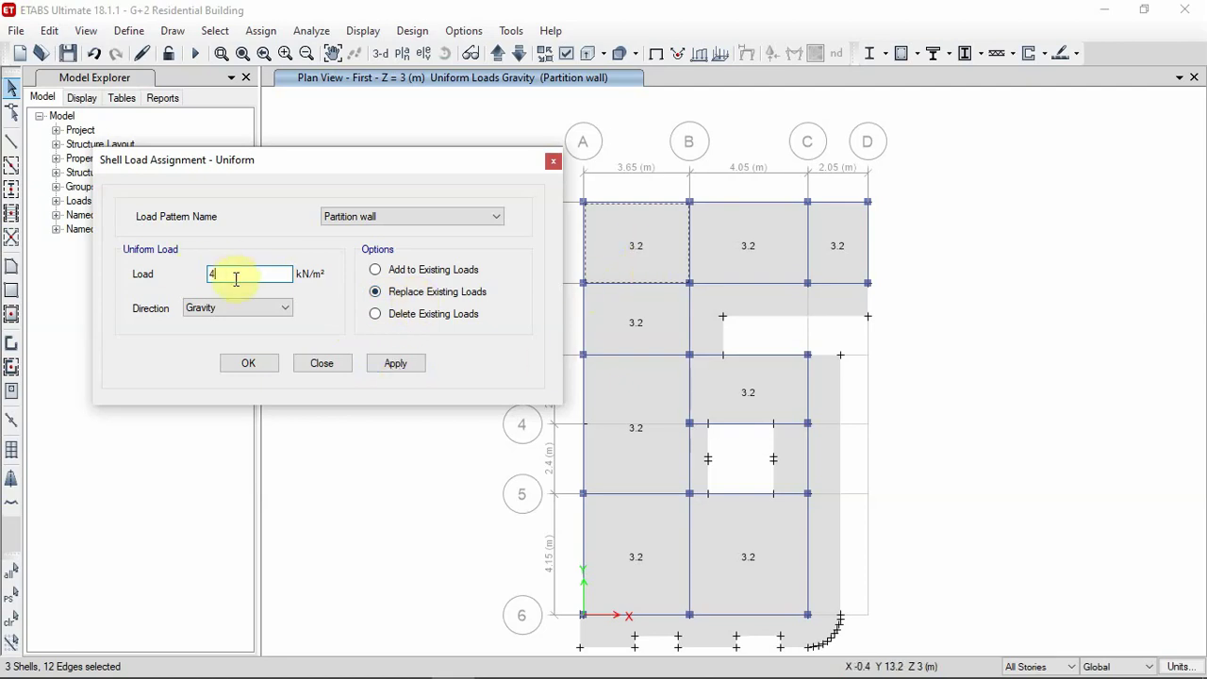
left_click(377, 270)
left_click(395, 363)
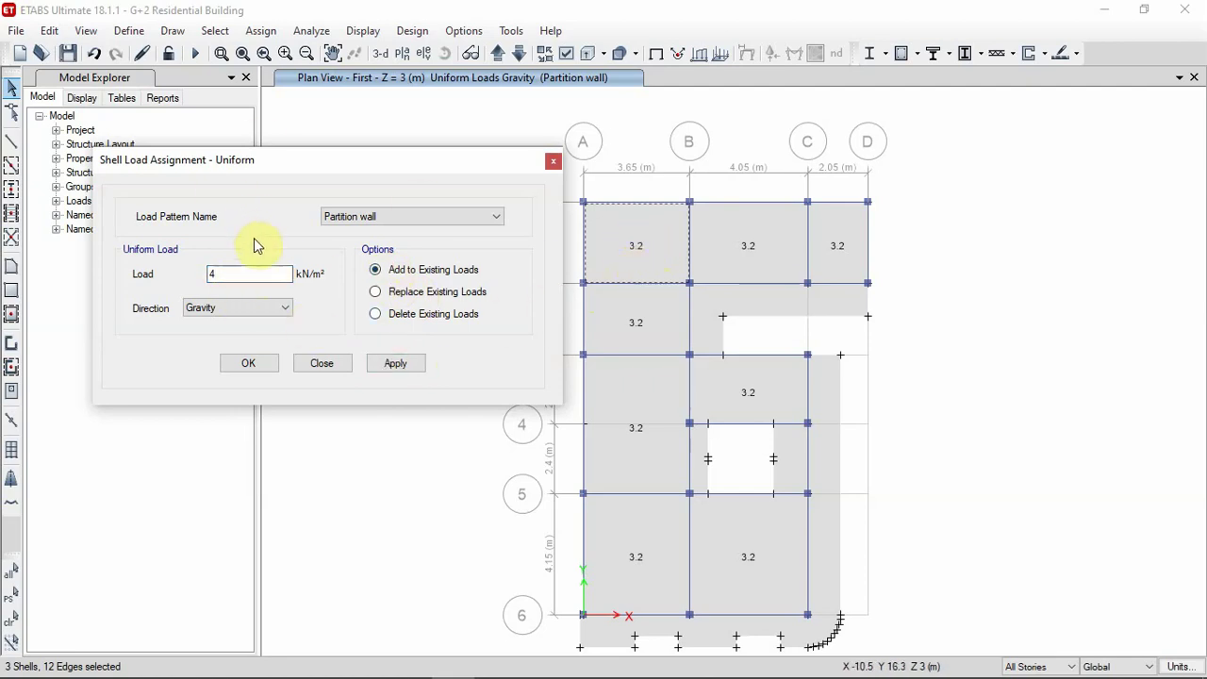
left_click(268, 298)
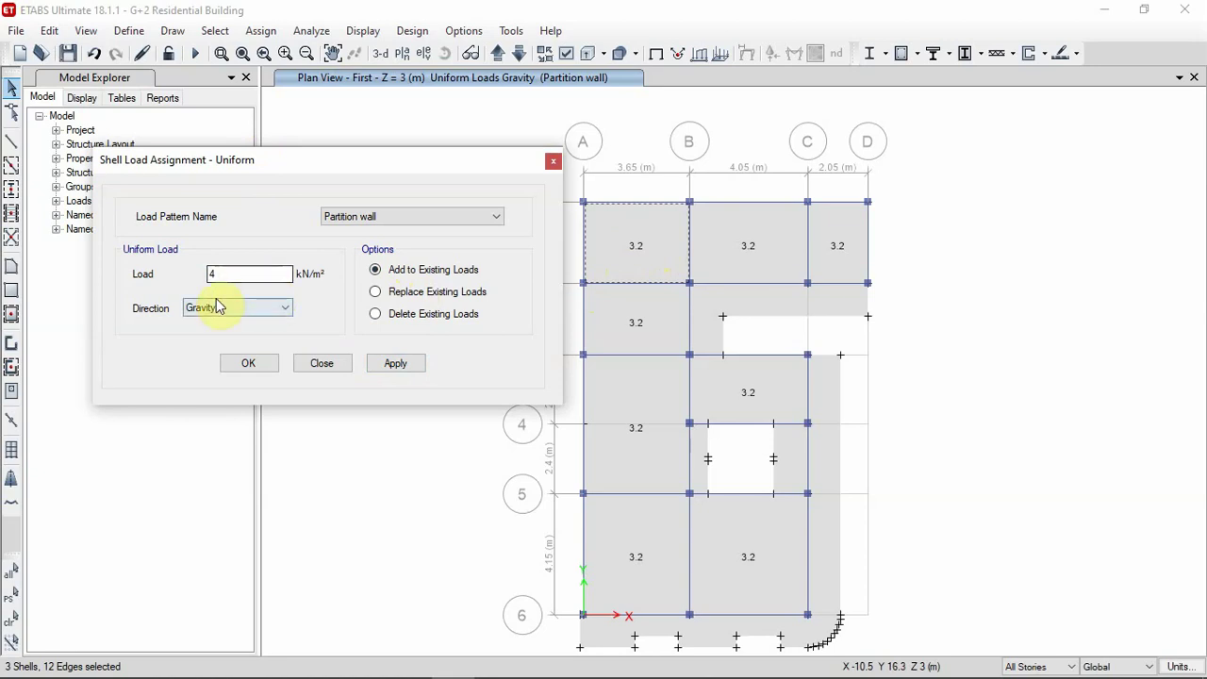
left_click(377, 318)
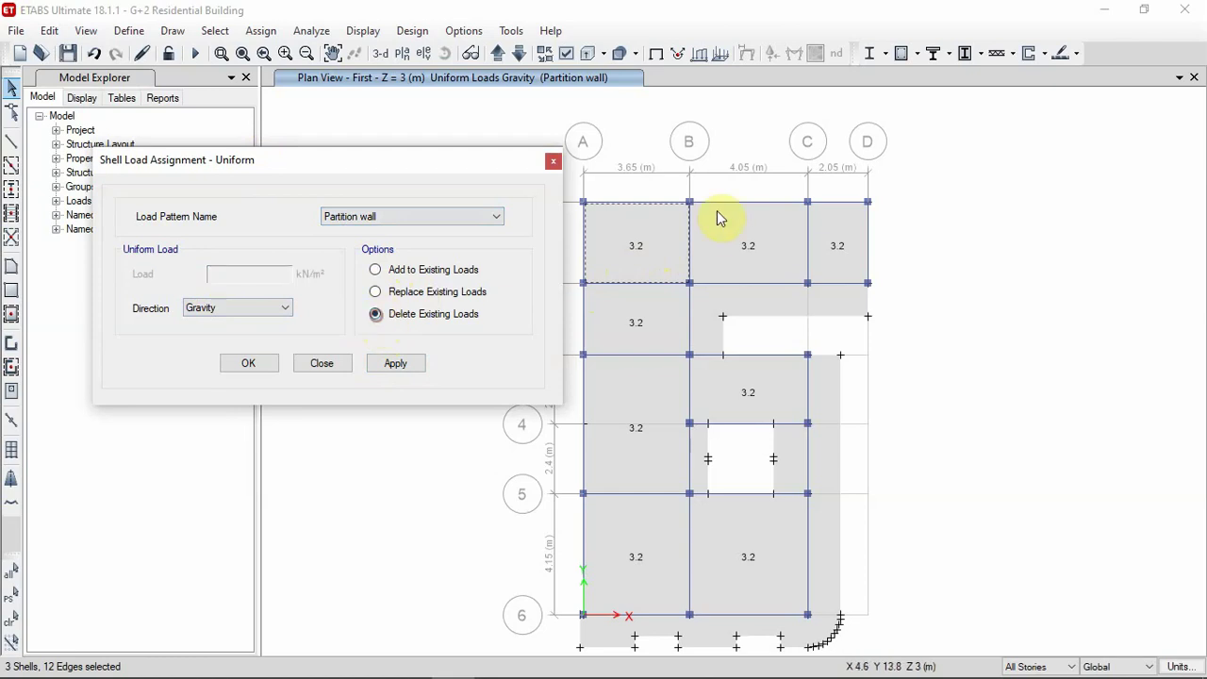
left_click(418, 293)
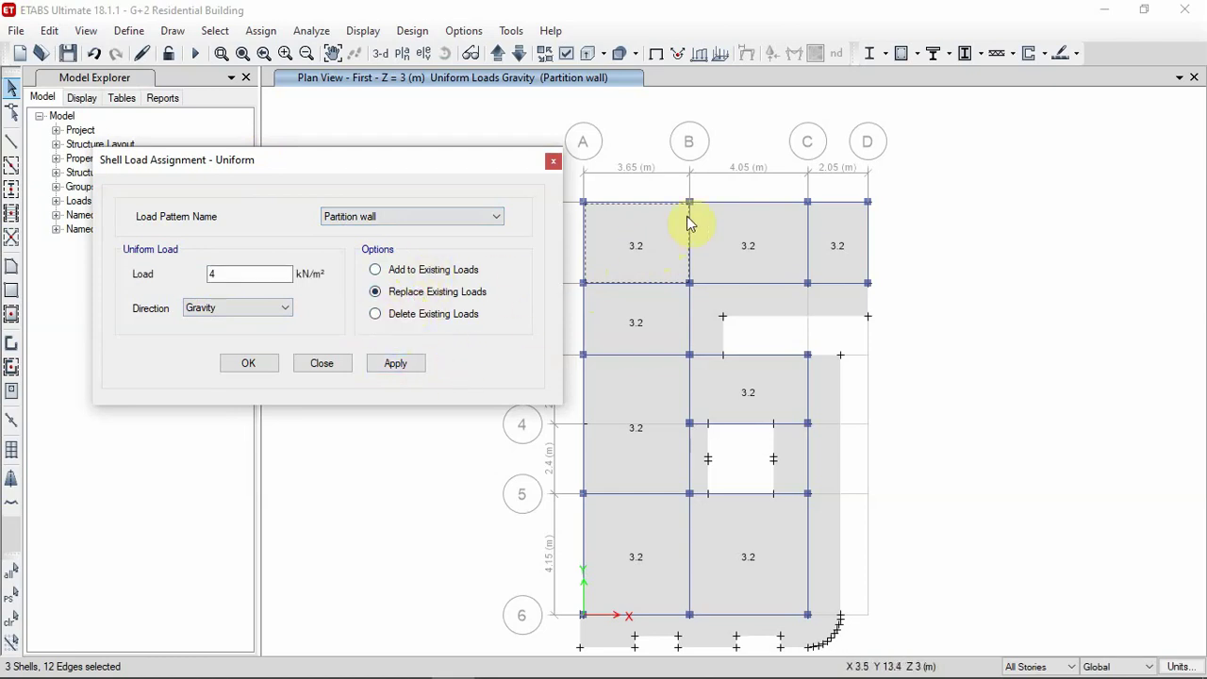
left_click(630, 179)
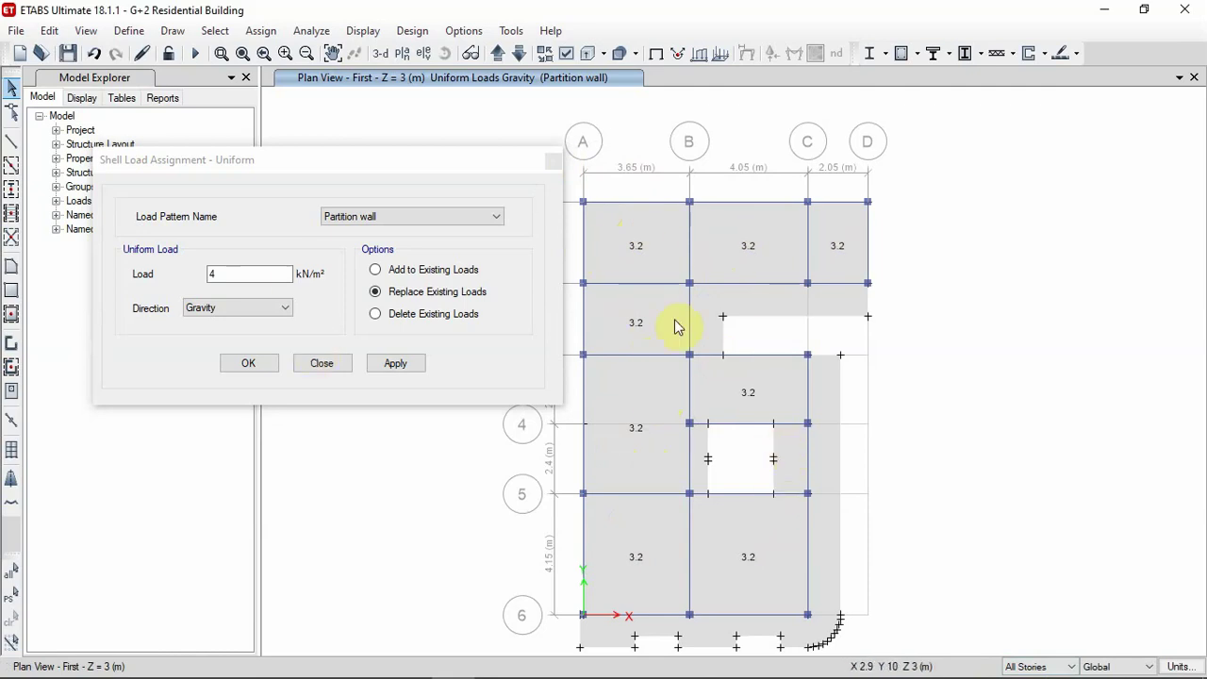
left_click(13, 602)
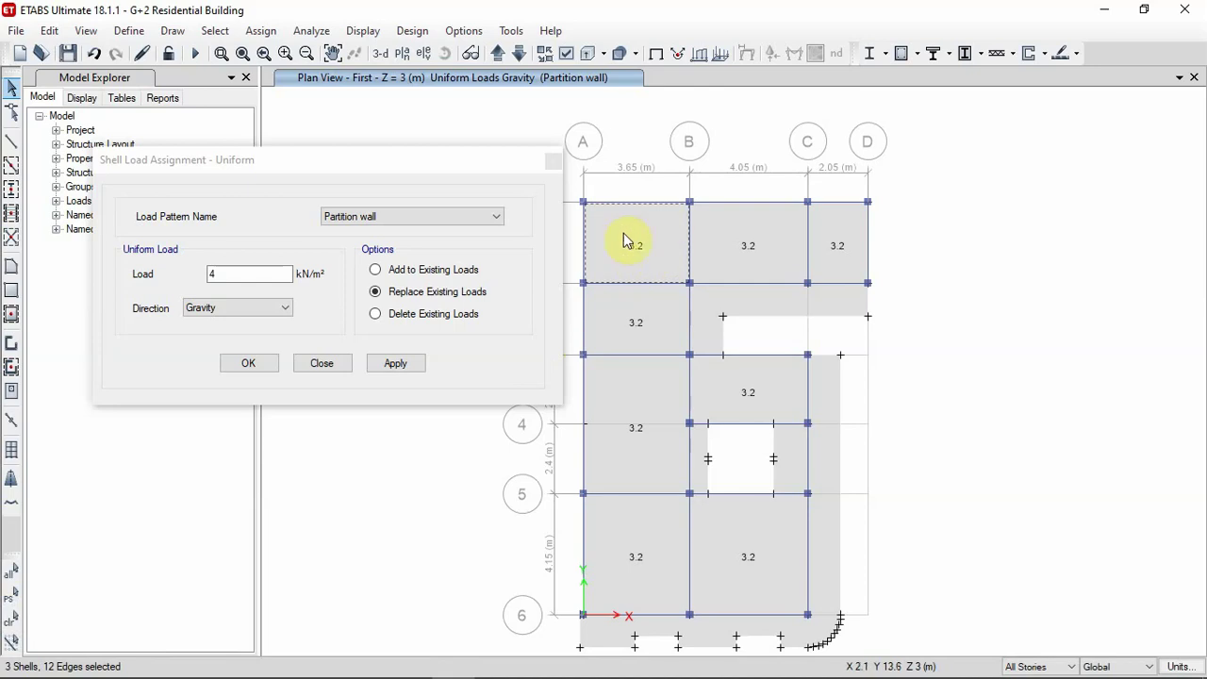
left_click(382, 540)
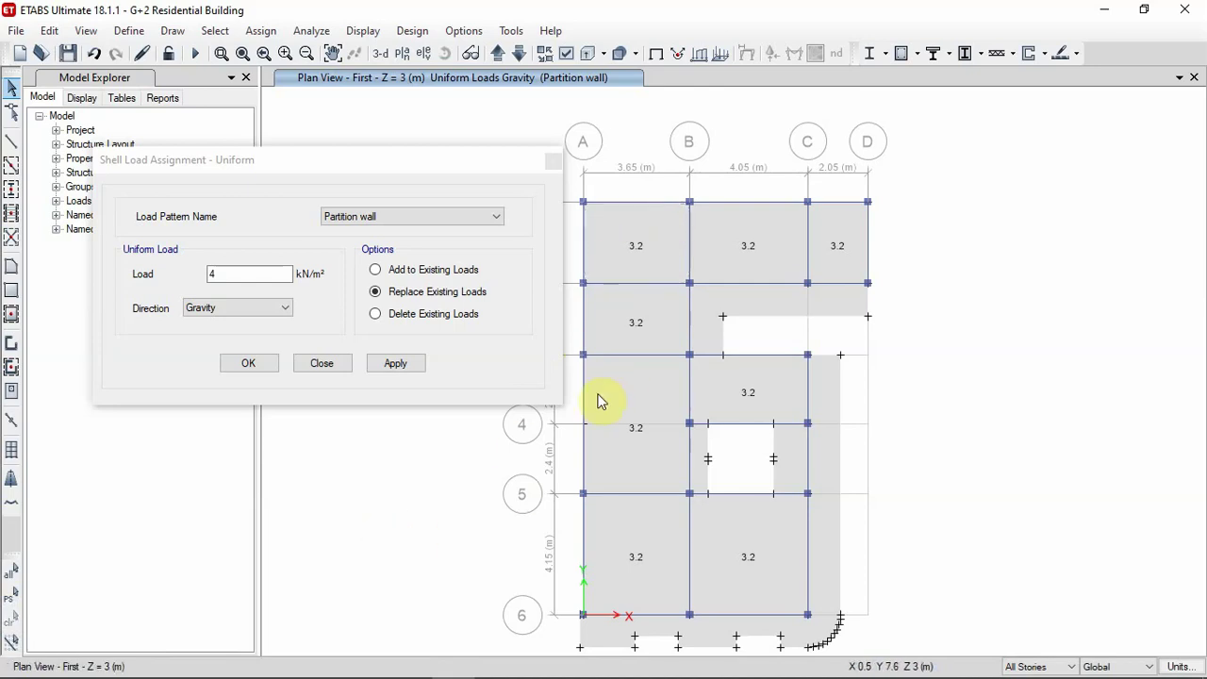
- Reselect the slab panels A–B from grid 1 to 6, B–D between 1 and 2, and B–C between 3–4 and 5–6
left_click(605, 255)
left_click(743, 237)
left_click(826, 239)
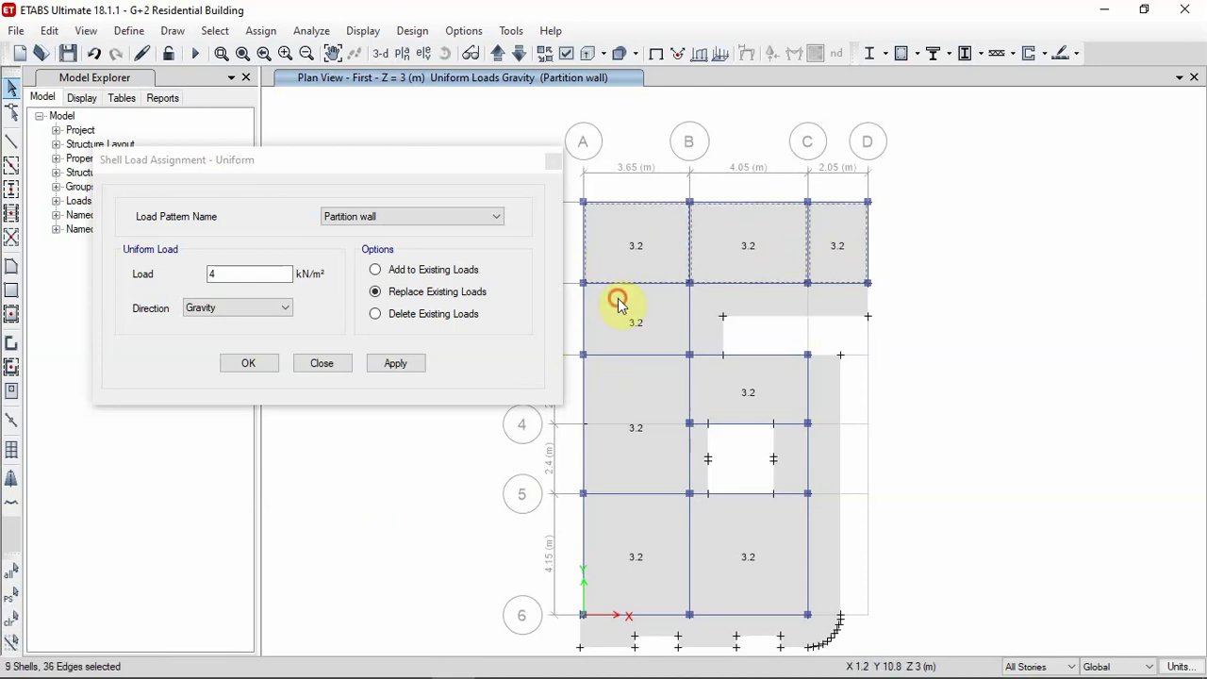
left_click(618, 304)
left_click(620, 436)
left_click(724, 411)
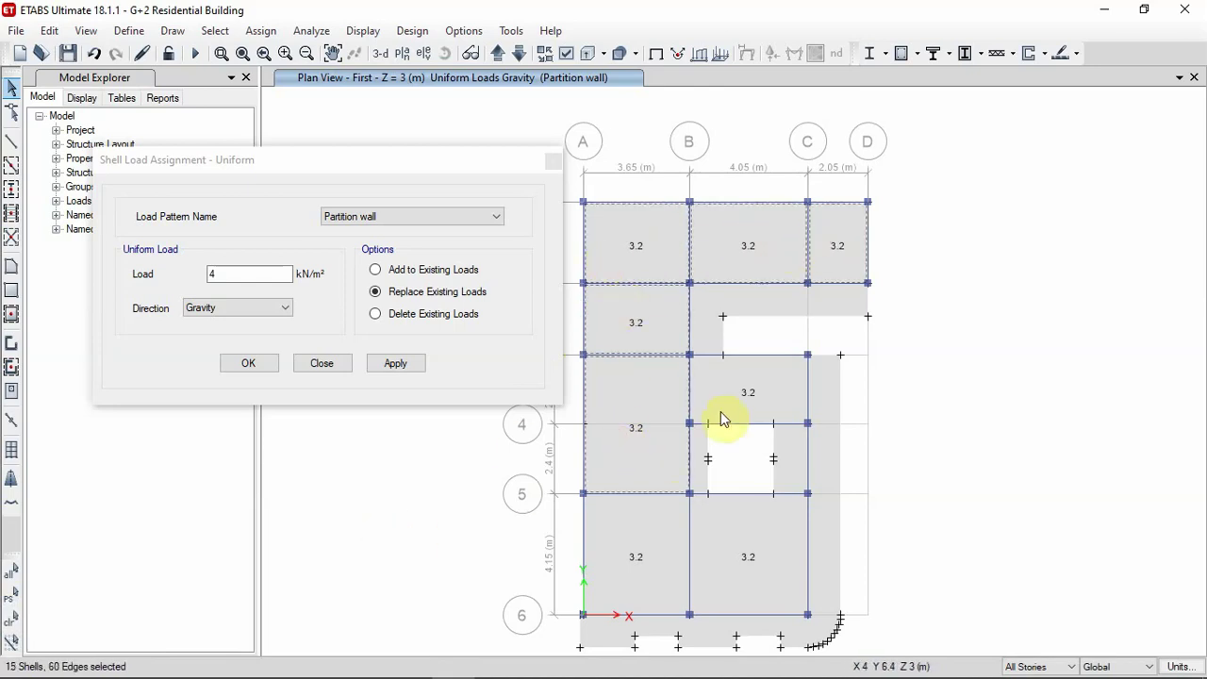
left_click(610, 581)
left_click(754, 545)
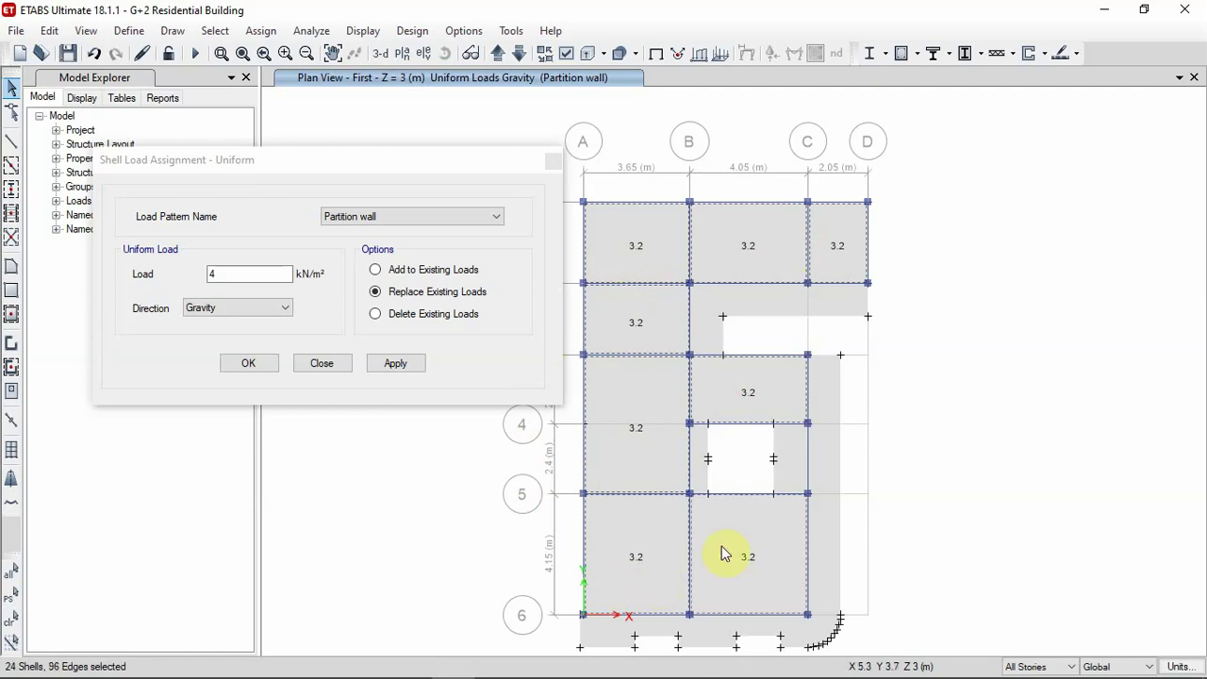
left_click(215, 30)
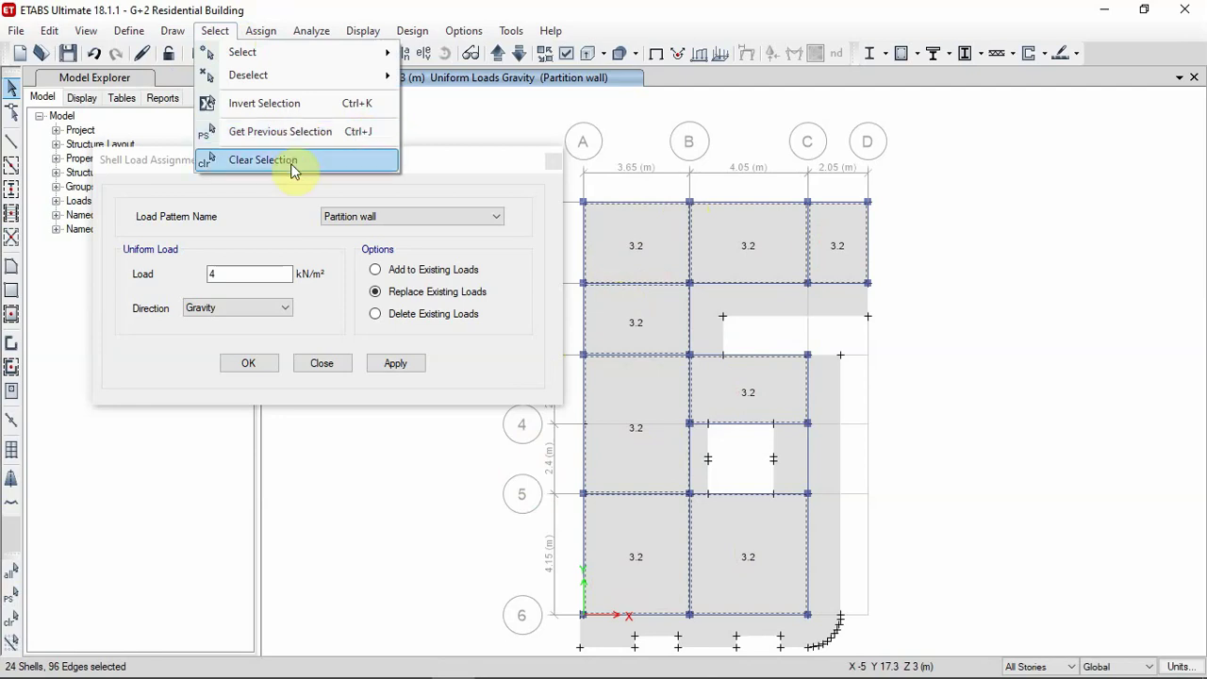
left_click(250, 201)
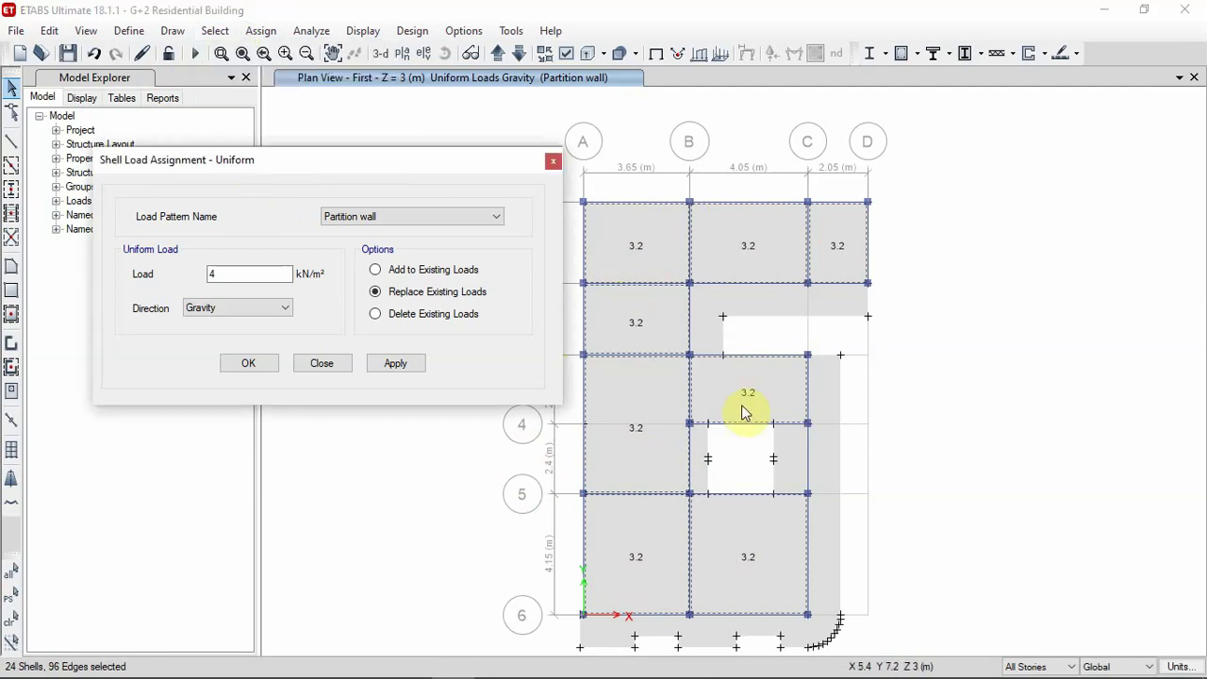
- Set the load pattern to live and check the category A General live load in the Excel sheet
left_click(358, 218)
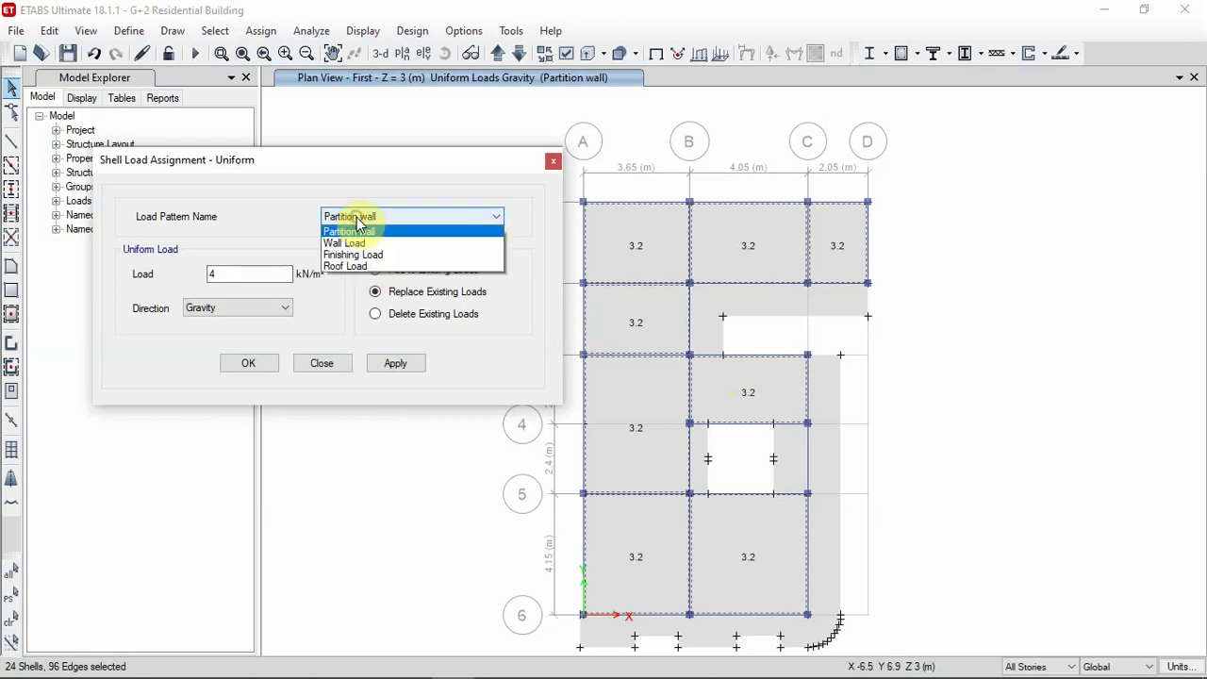
left_click(359, 243)
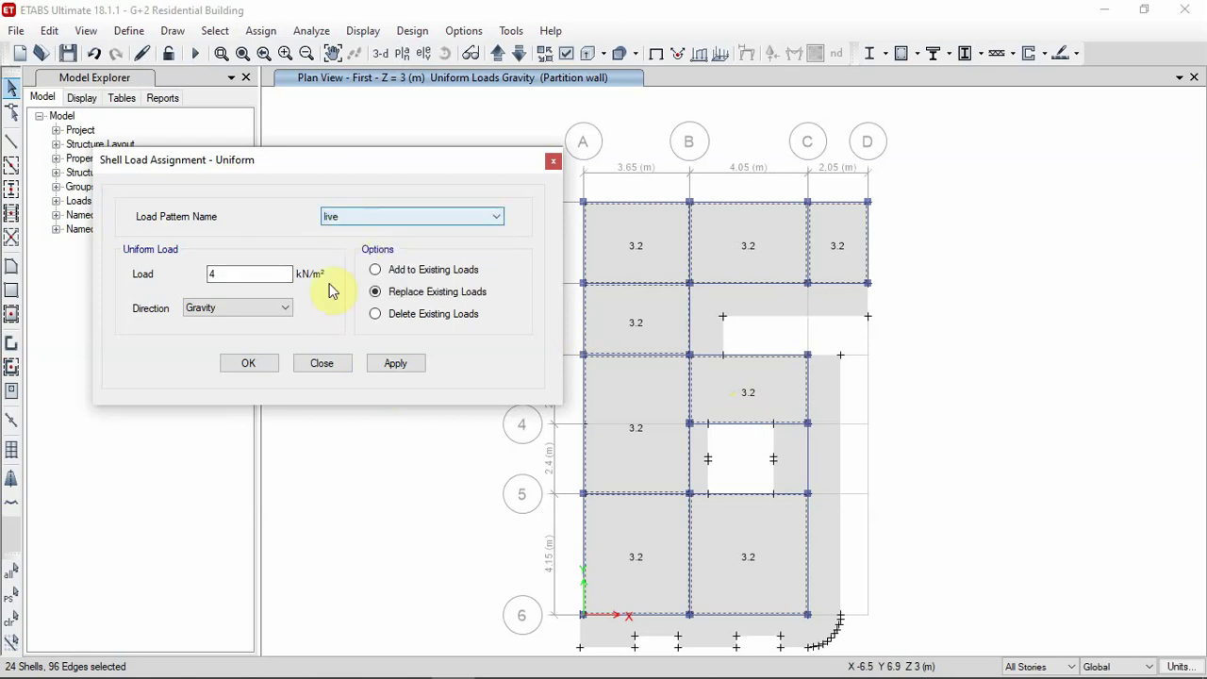
mouse_move(500, 651)
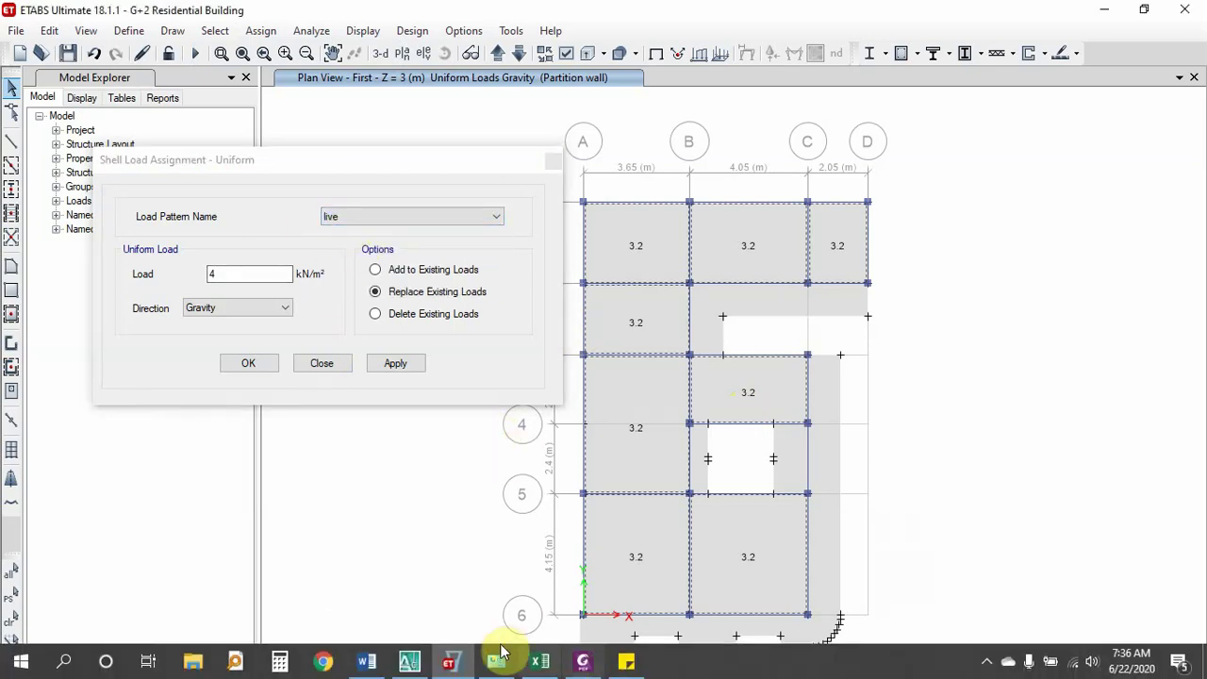
left_click(539, 661)
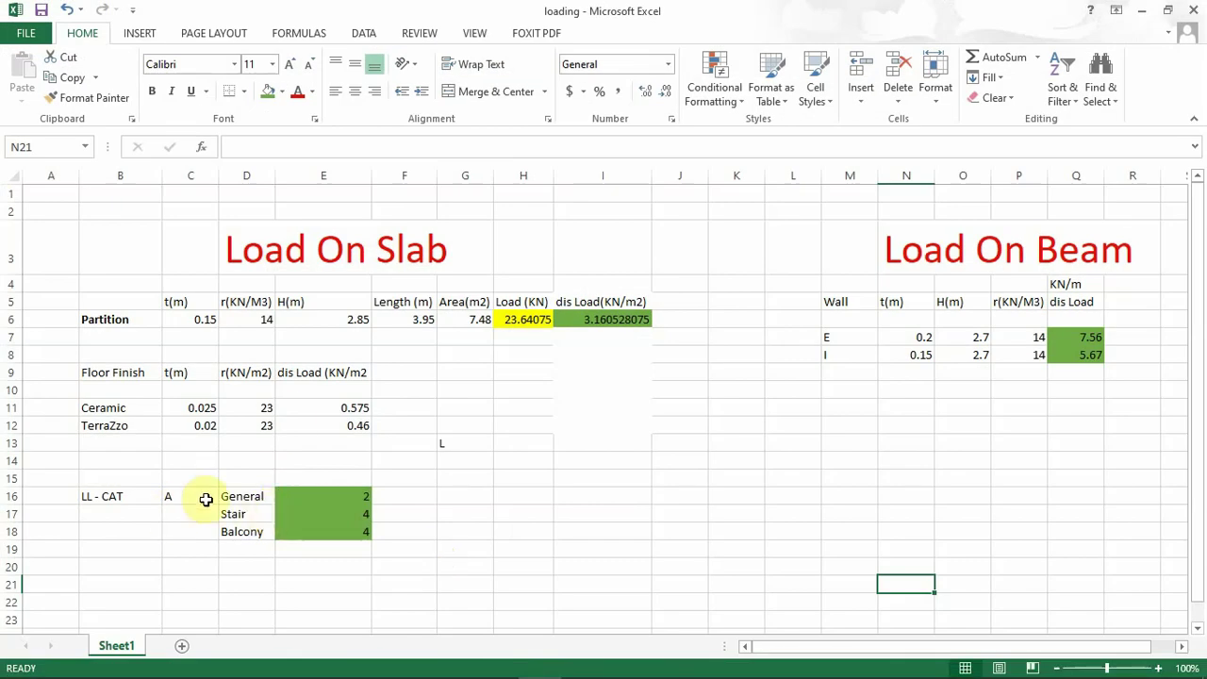
left_click(316, 496)
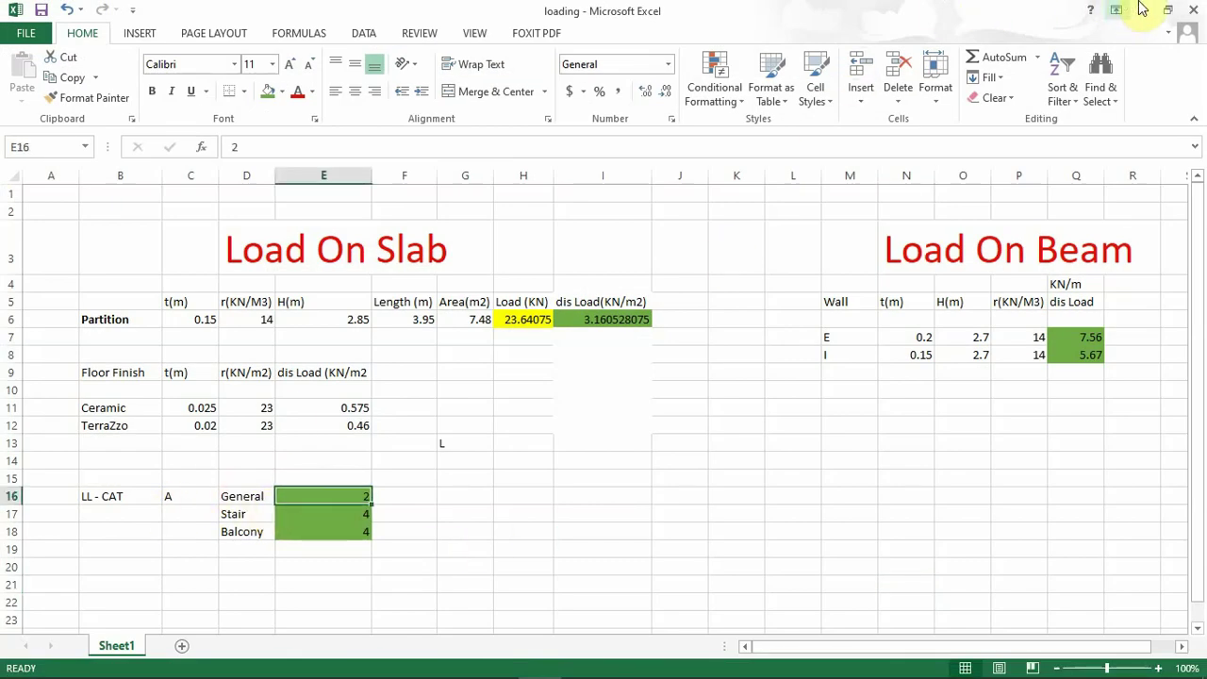
left_click(1131, 10)
- Assign a uniform live load of 2 kN/m² in the gravity direction to the selected slabs, replacing existing loads
double_click(250, 274)
type("4")
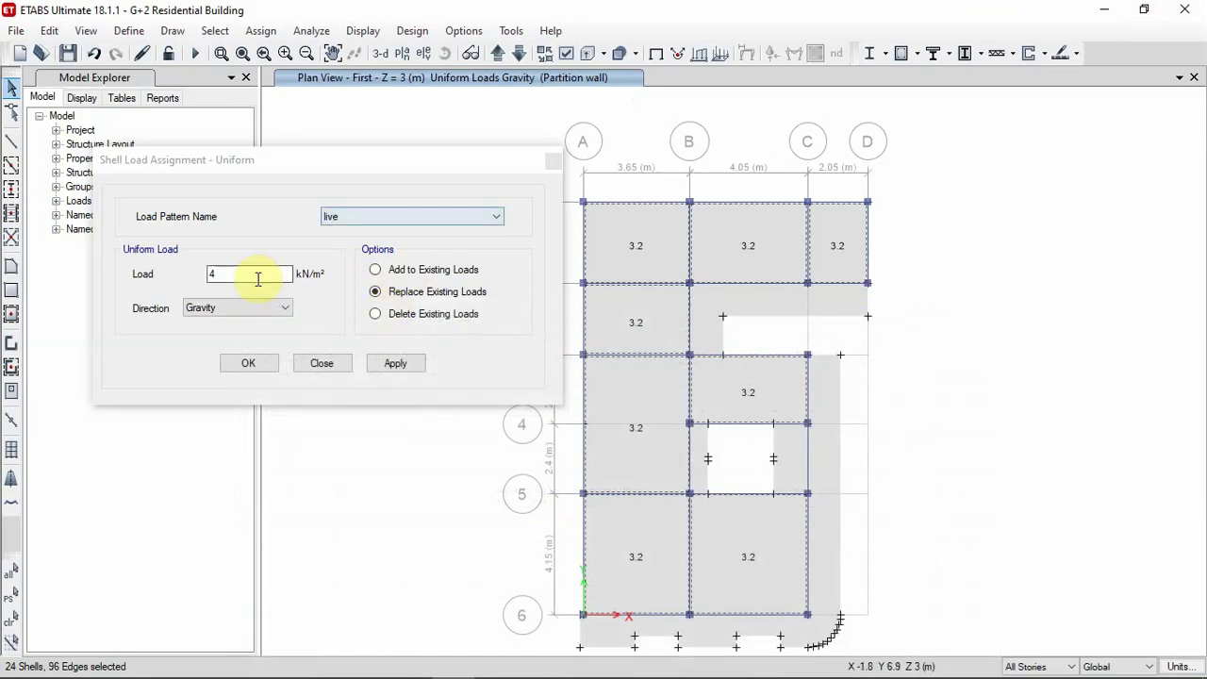
double_click(255, 275)
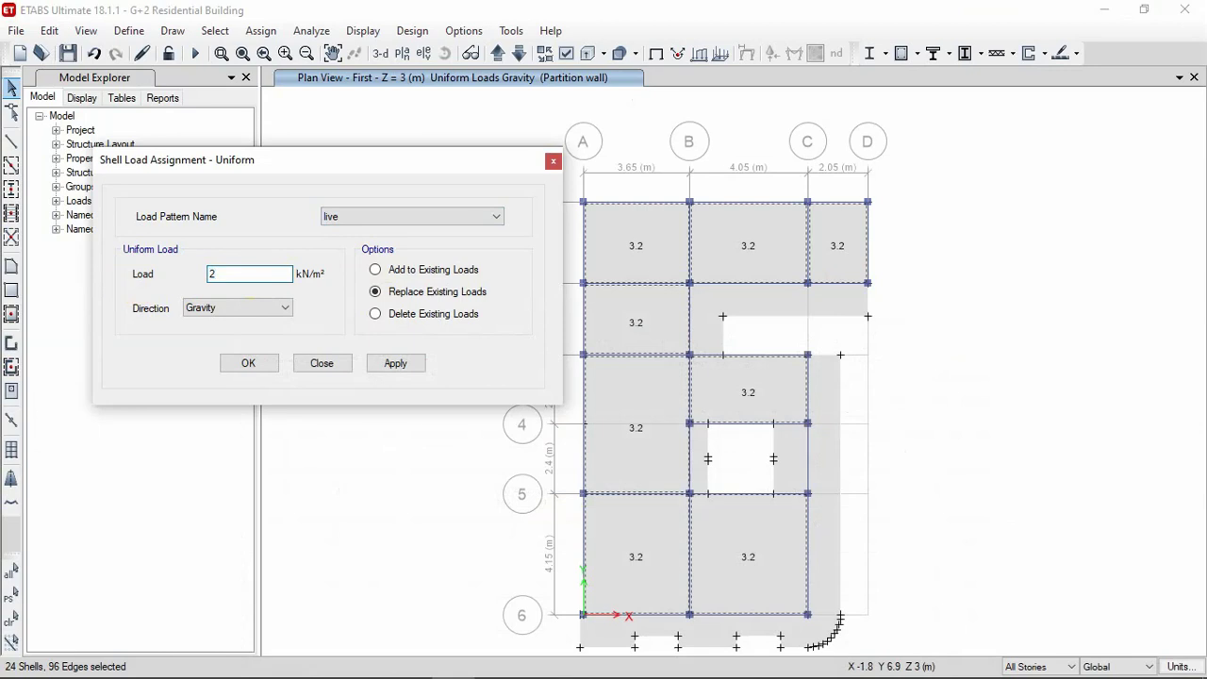
type("2")
left_click(396, 364)
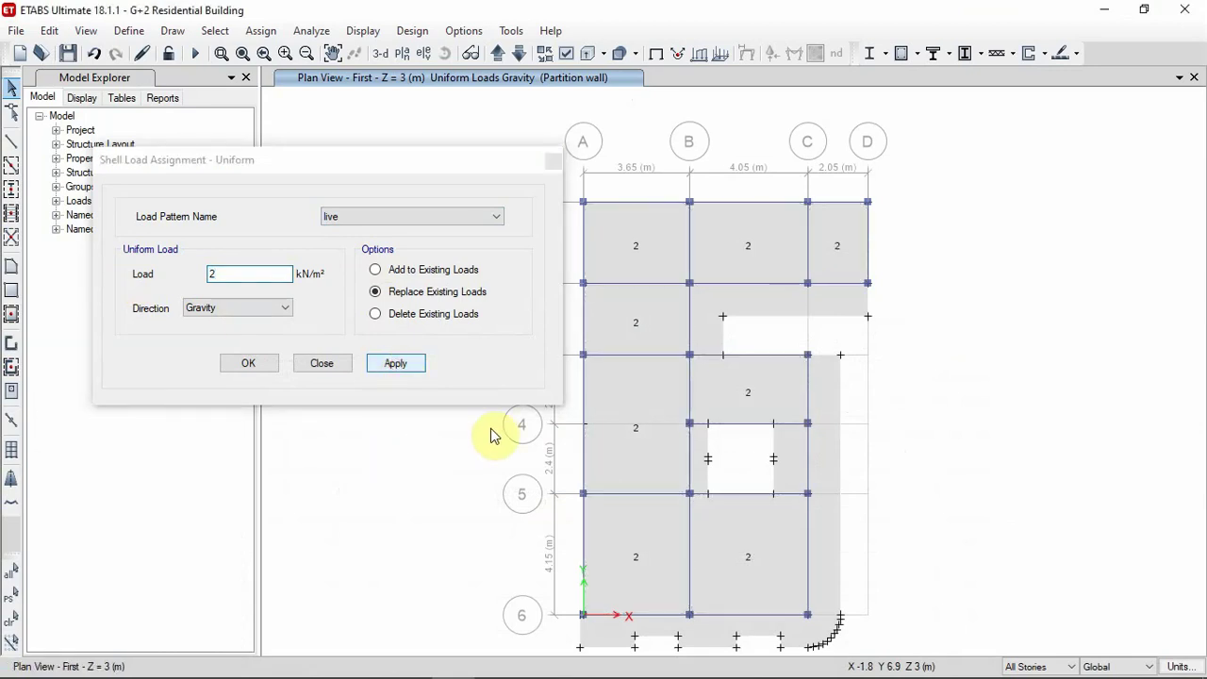
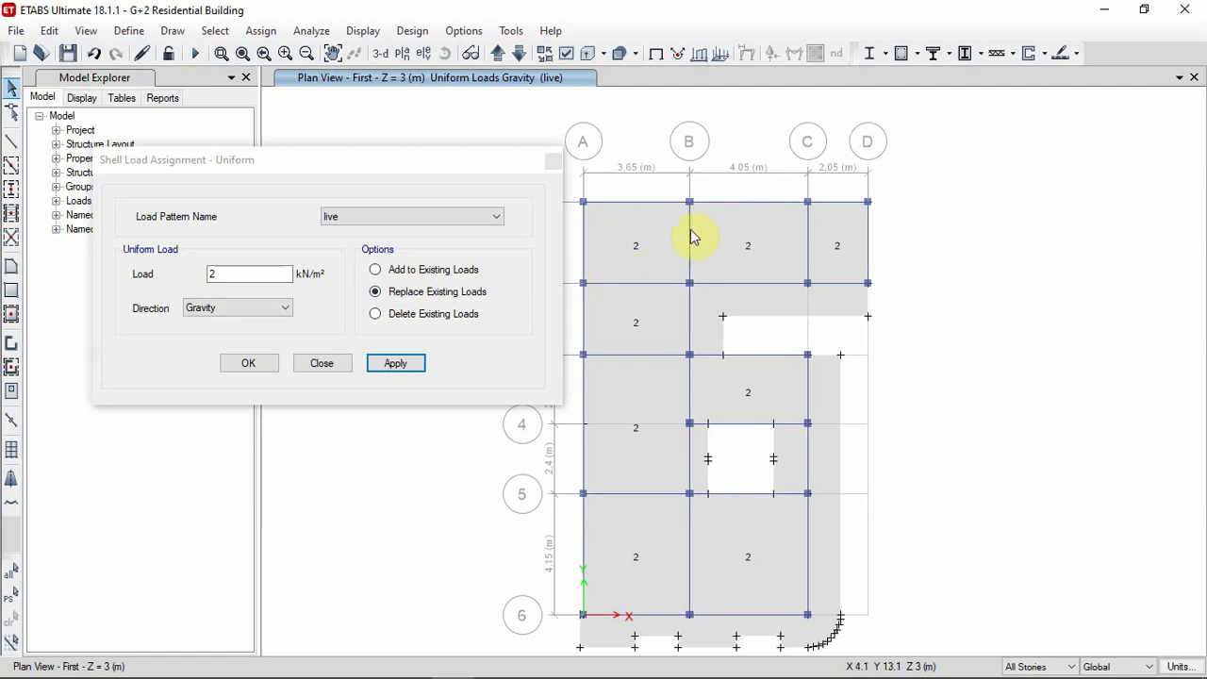
- Inspect the loads assigned to the slab panel between grids A–B and 1–2
right_click(629, 249)
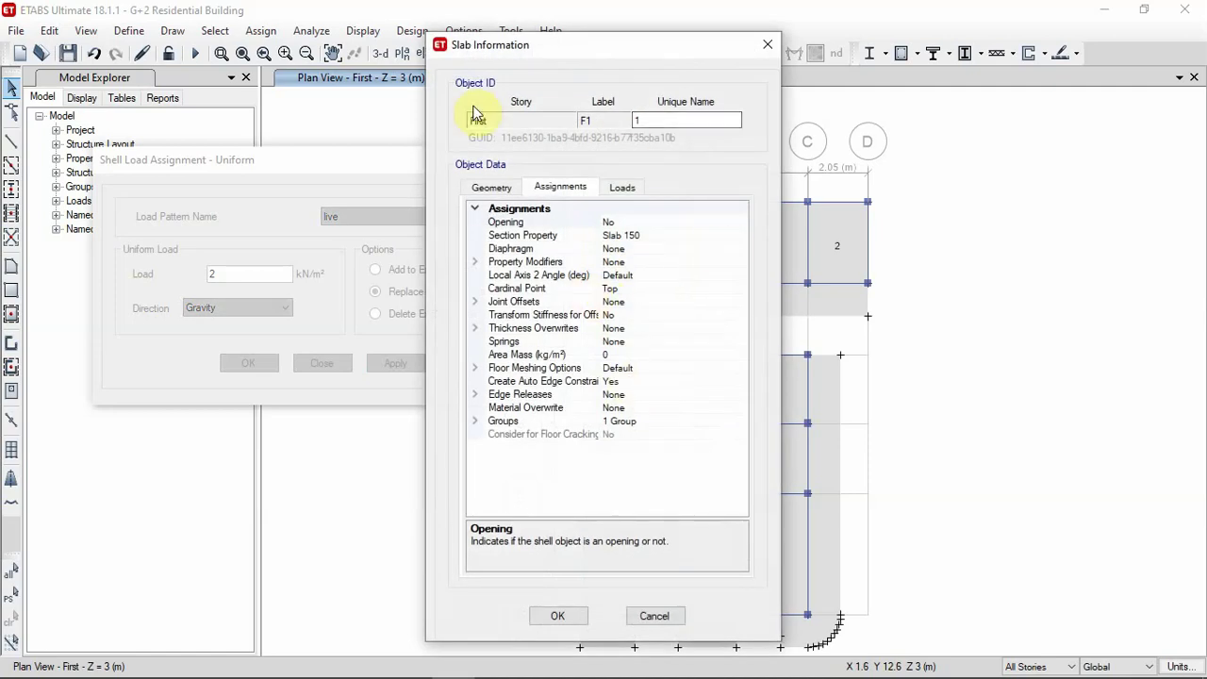
left_click_drag(486, 49, 538, 26)
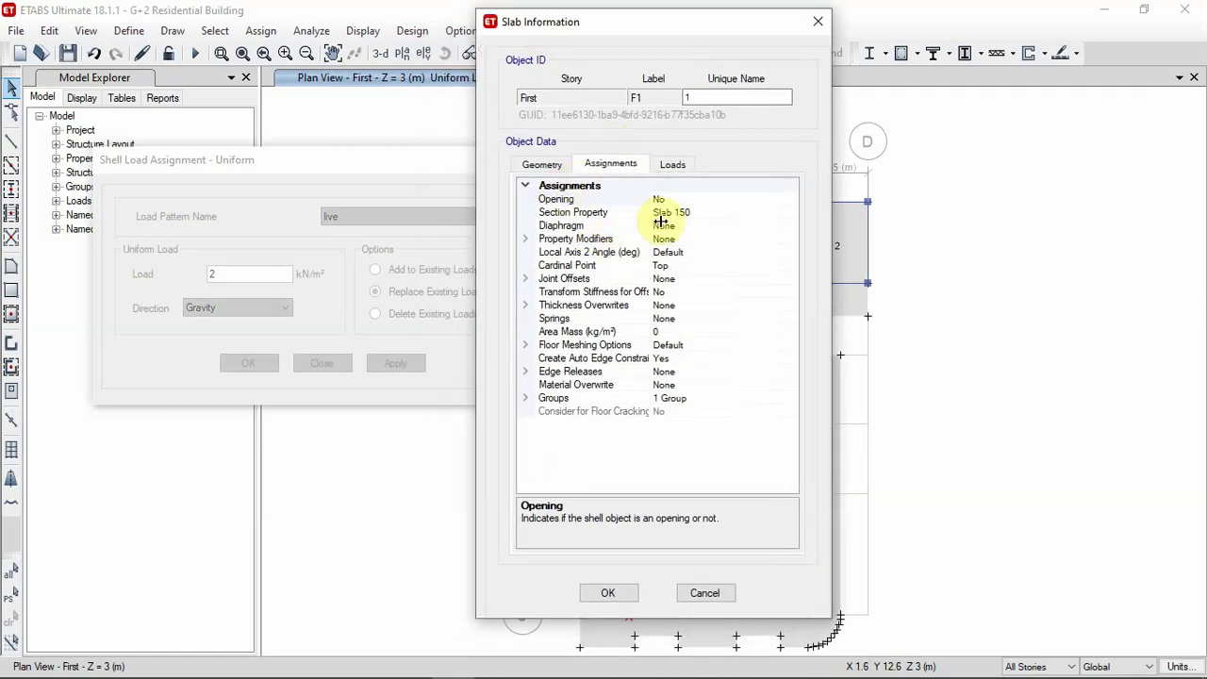
left_click(672, 165)
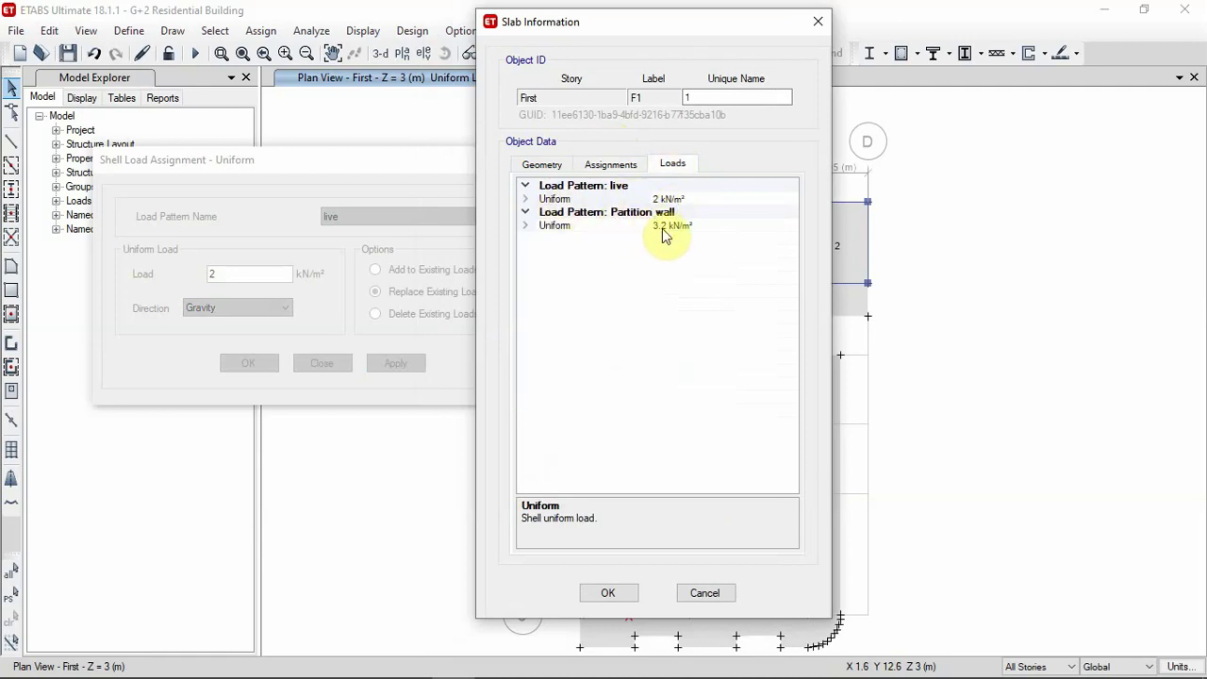
left_click(705, 594)
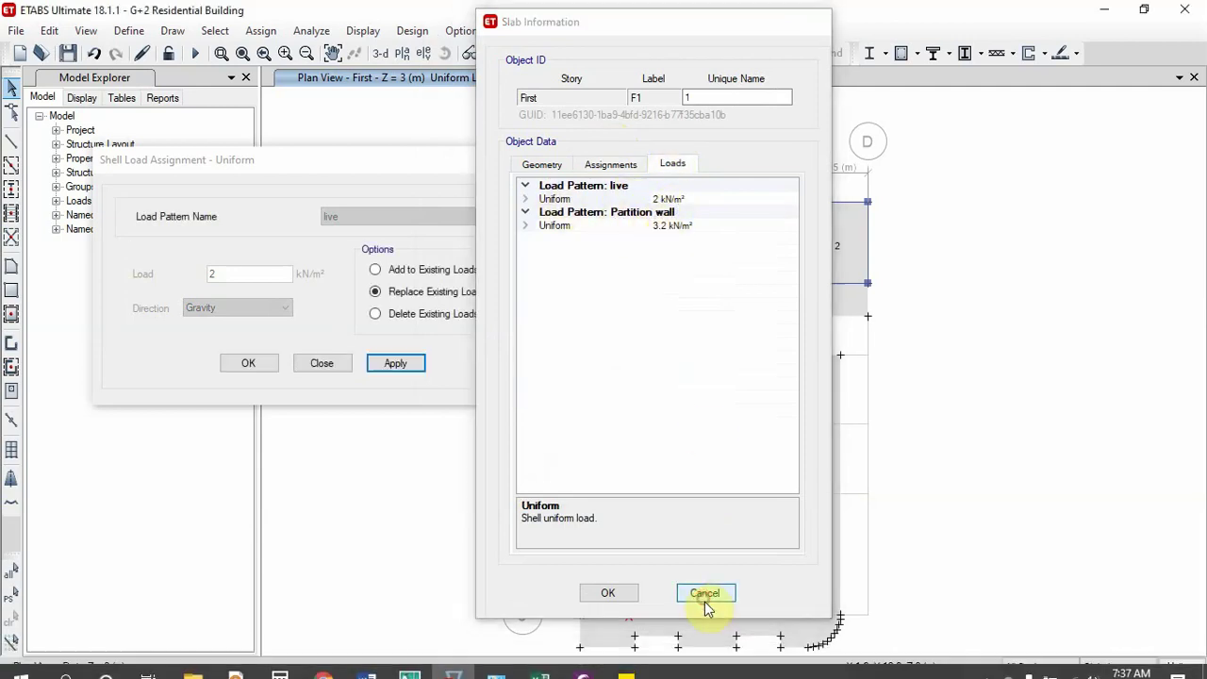
- Restore the previous slab selection and set the load pattern to Finishing Load
left_click_drag(385, 167, 354, 143)
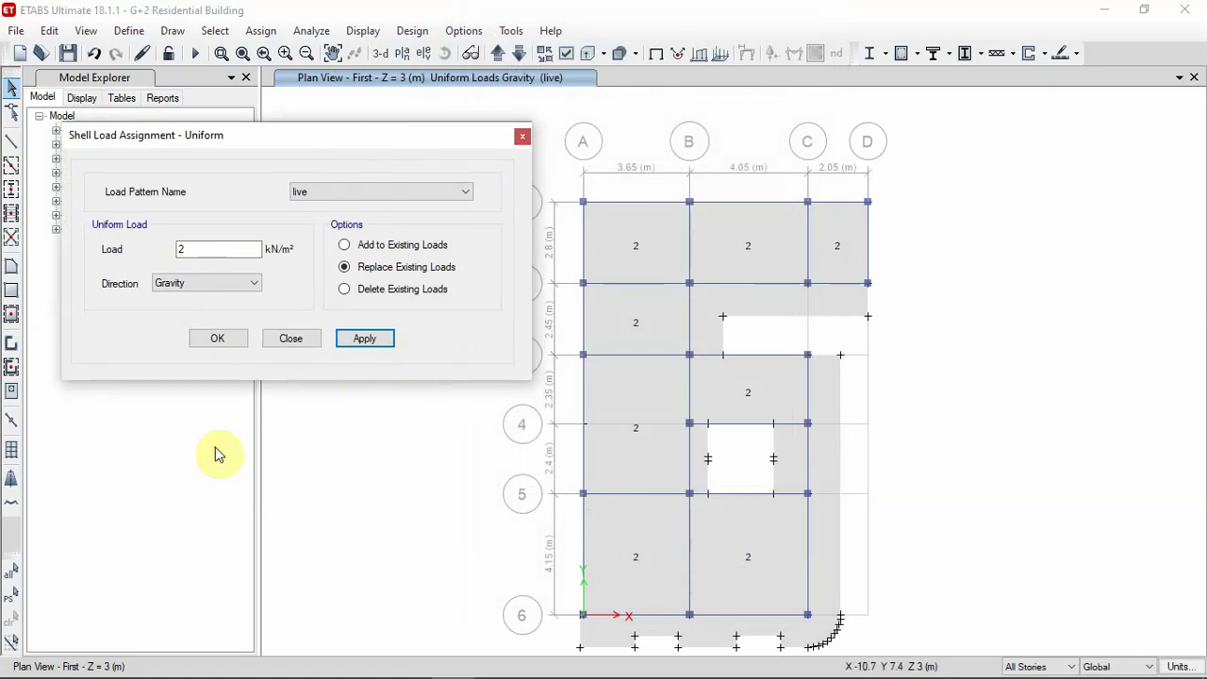
left_click(11, 596)
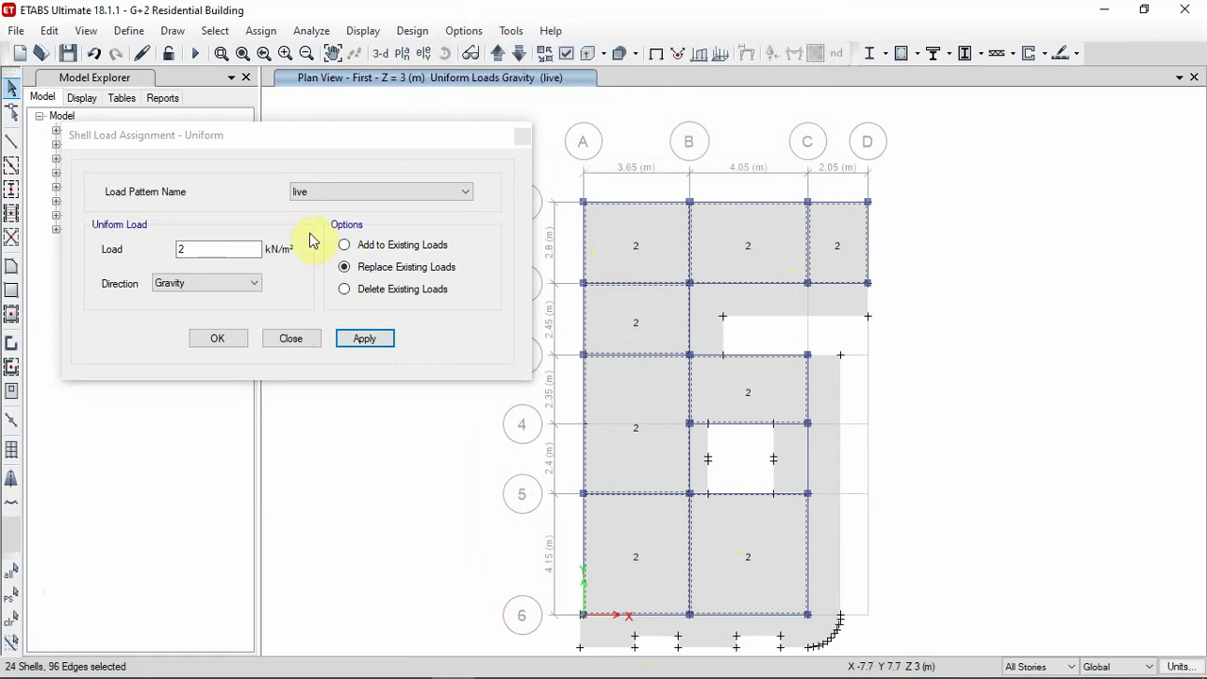
left_click(314, 194)
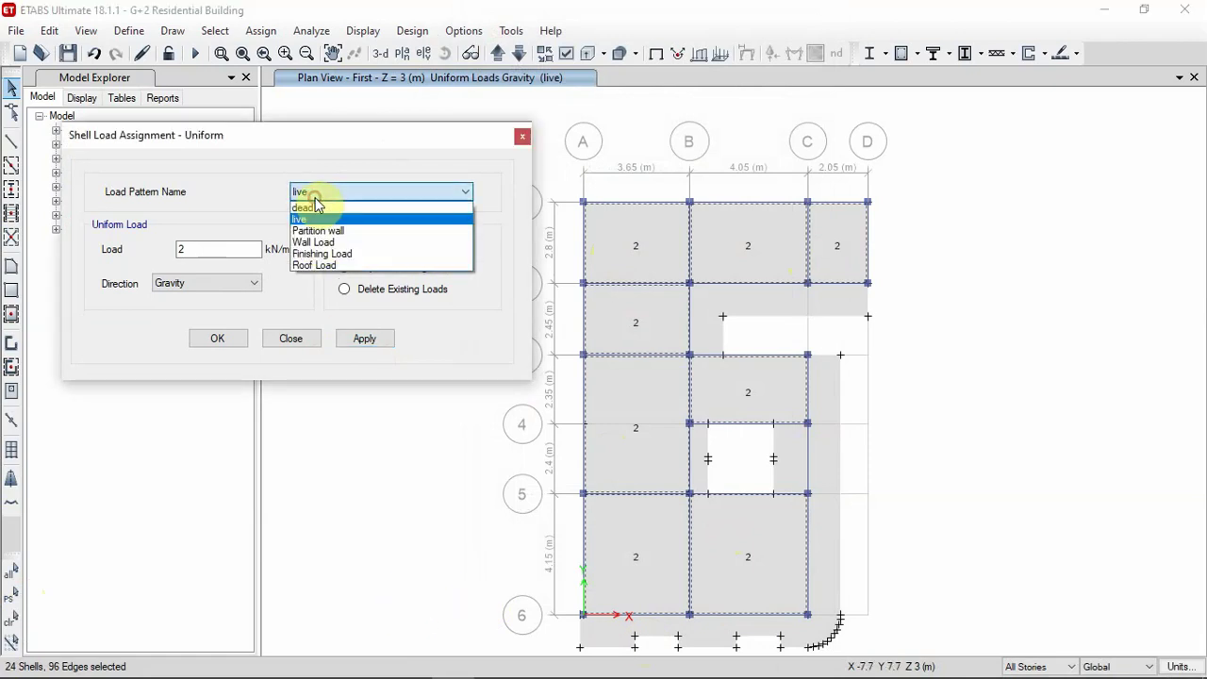
left_click(320, 255)
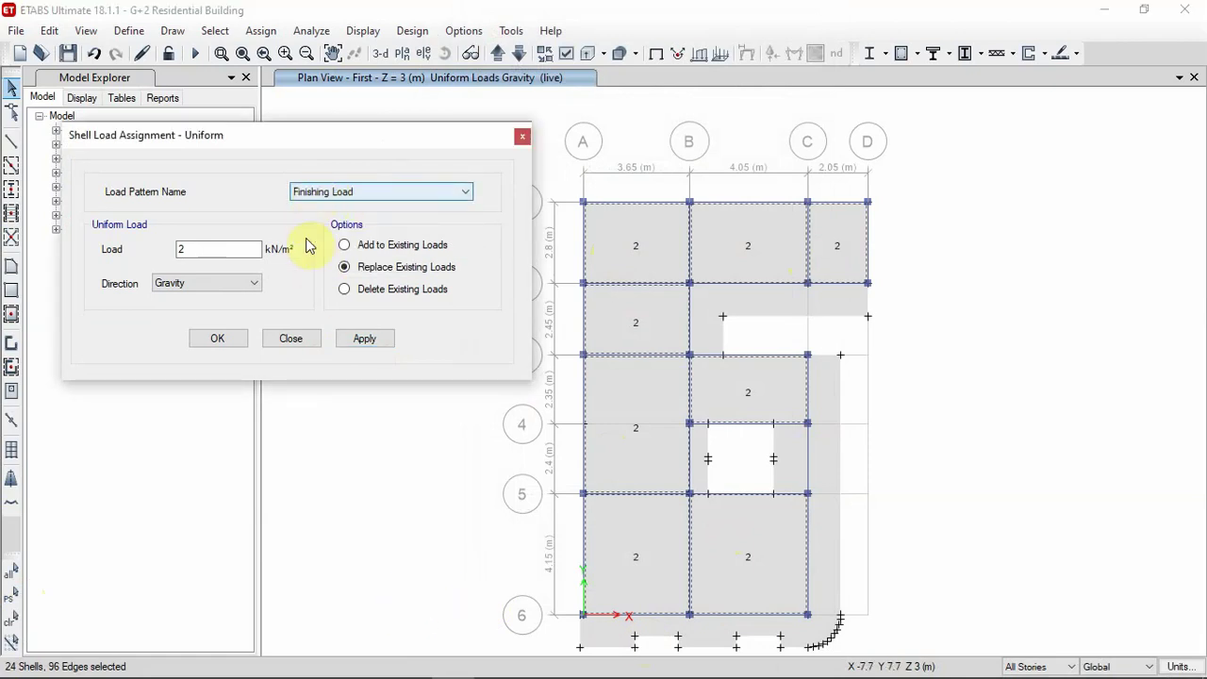
- Check the floor finish loads in the Excel sheet and assign 0.5 kN/m² in the gravity direction to the selected slabs in ETABS, replacing existing loads
mouse_move(592, 668)
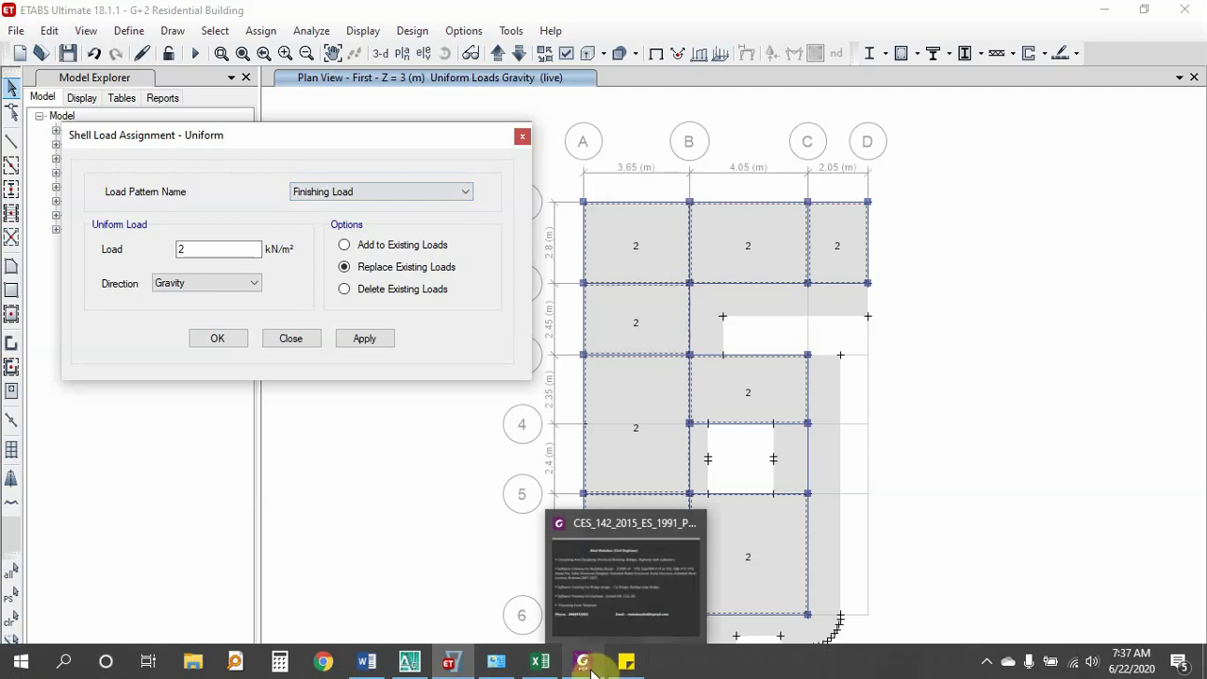
left_click(539, 662)
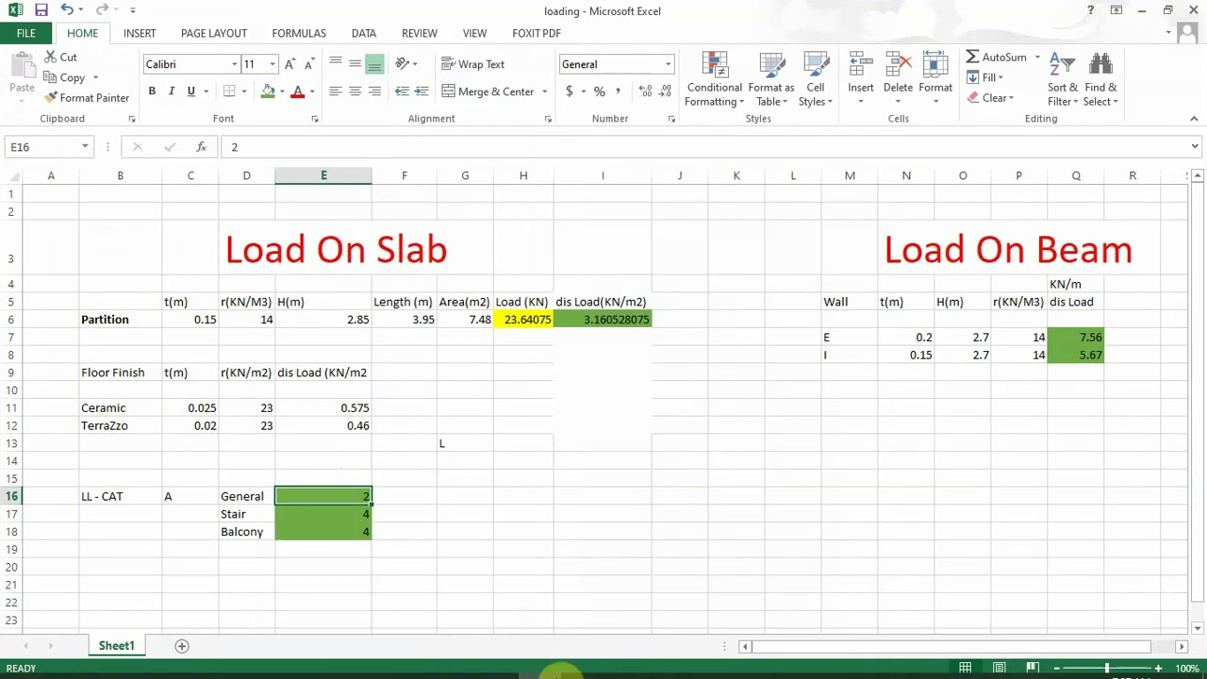
left_click(540, 660)
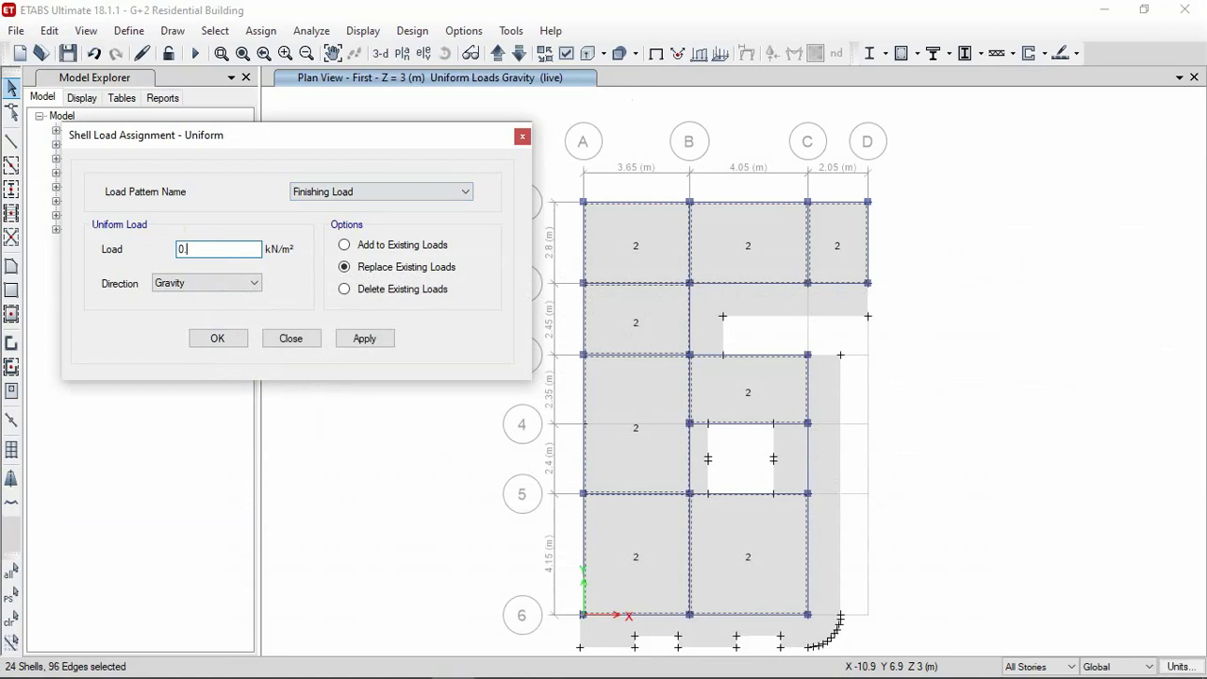
type("0.5")
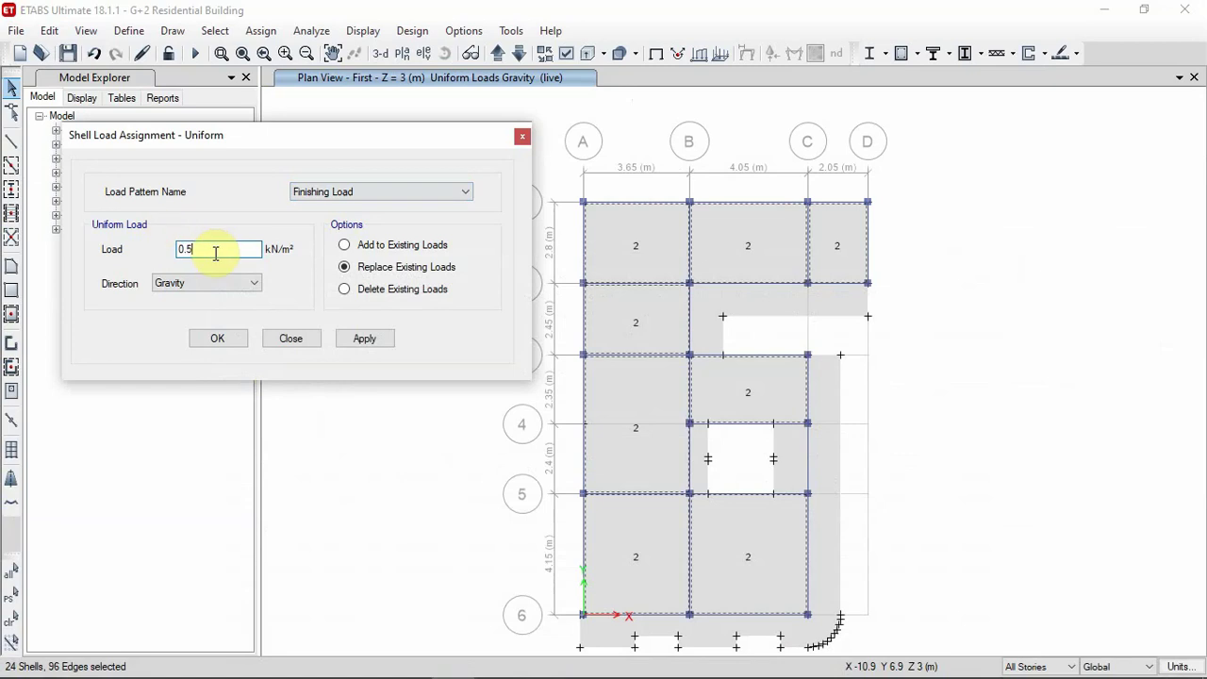
left_click_drag(215, 251, 129, 261)
left_click(367, 341)
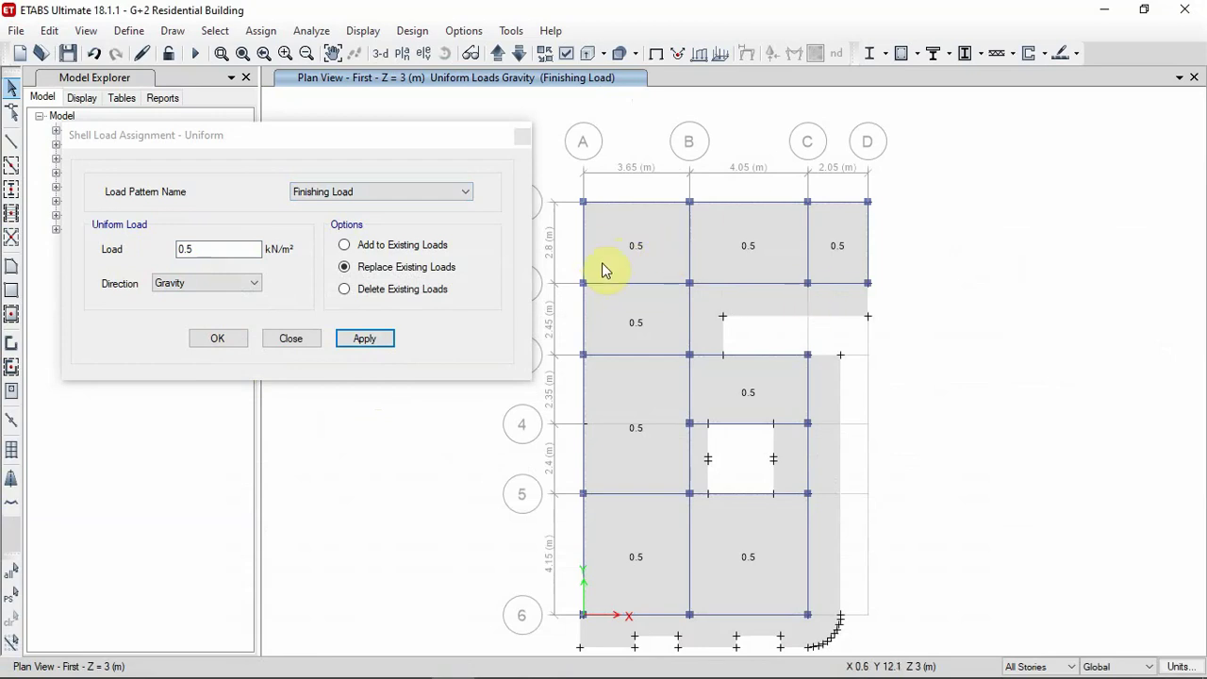
- Review the load patterns on the A–B, 1–2 slab panel with the finishing load included
right_click(648, 252)
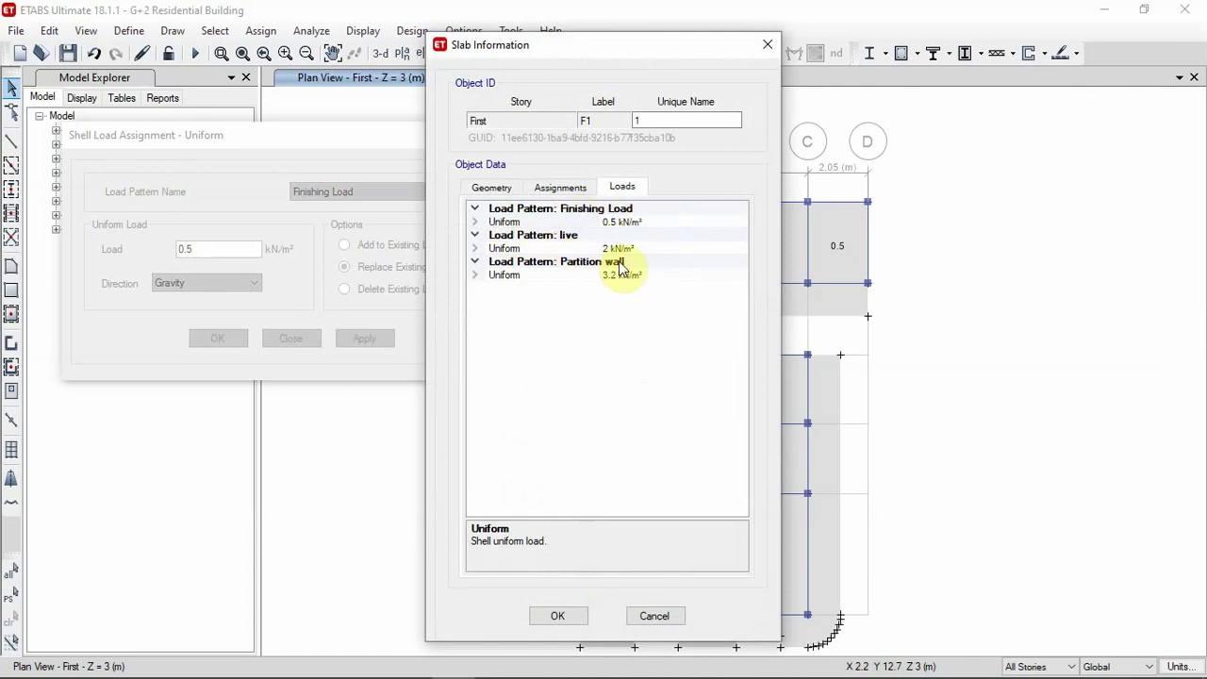
left_click(768, 44)
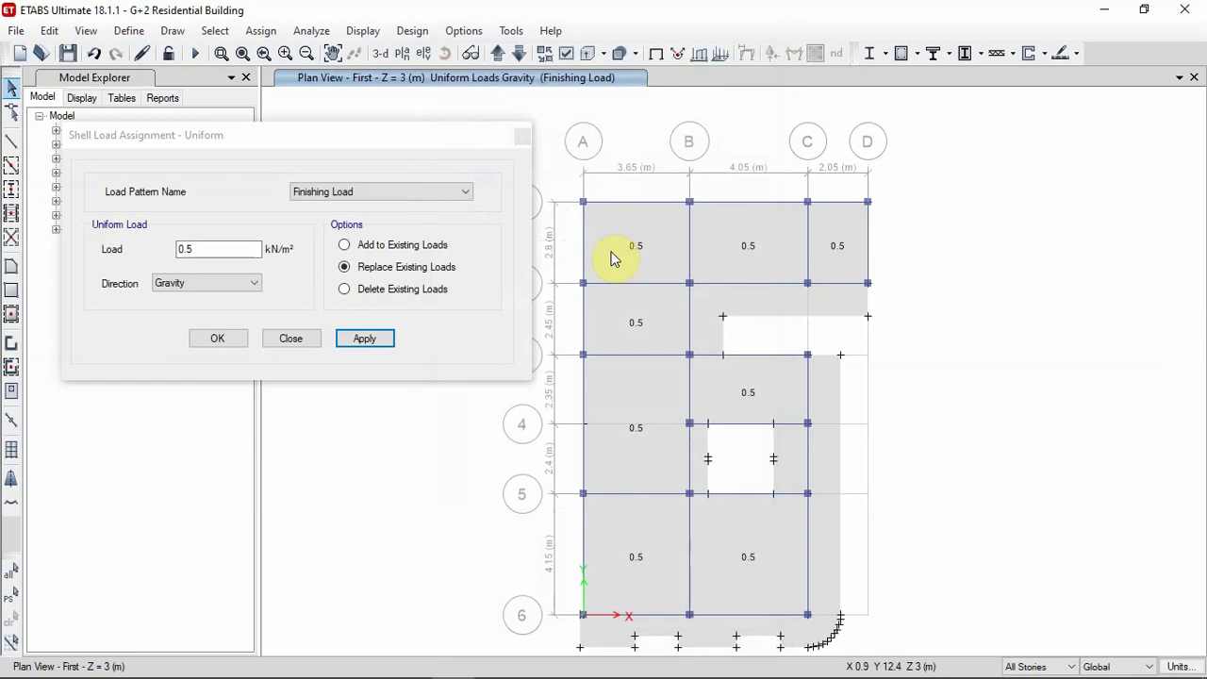
left_click_drag(343, 127, 321, 107)
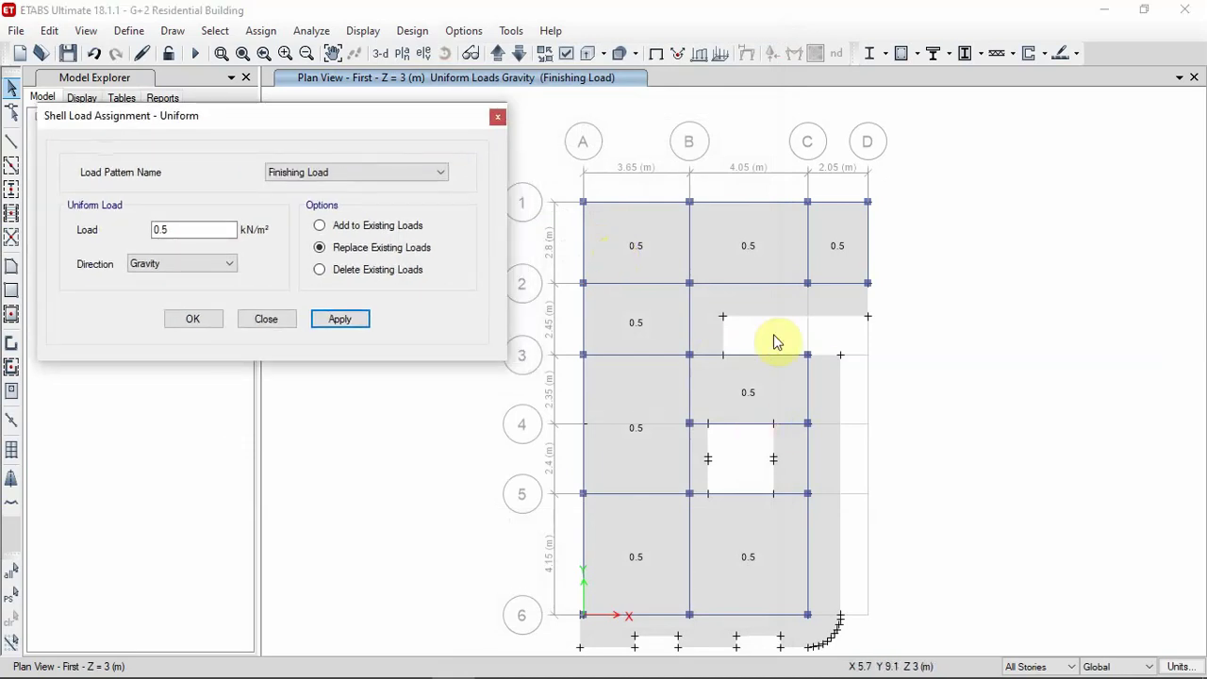
- Assign a 4 kN/m² live load in gravity direction to the L-shaped slab B–D between grids 2–3 and the overhang outside grids C and 6
left_click(750, 308)
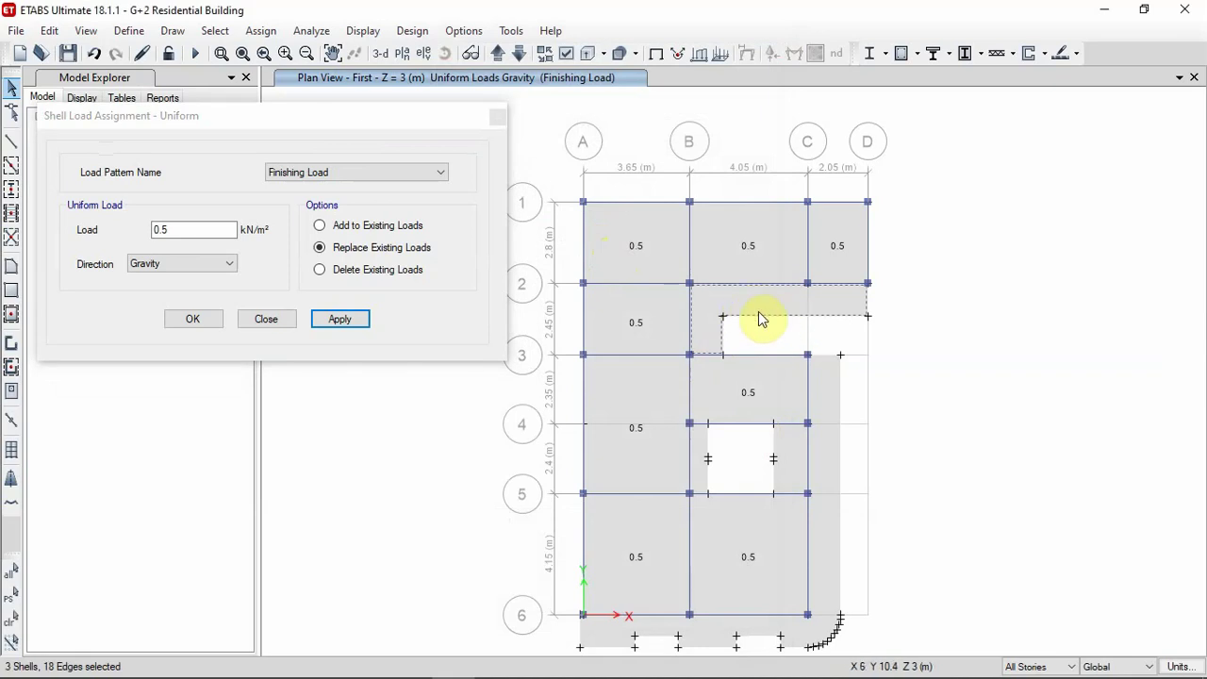
left_click(828, 424)
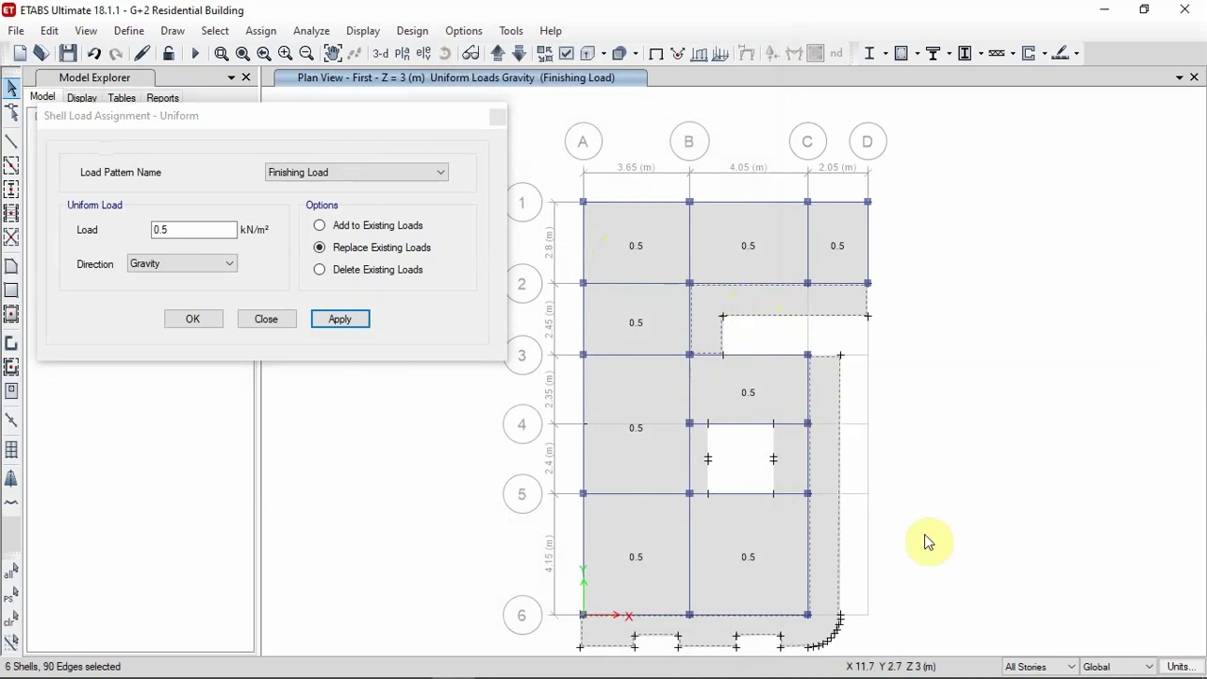
left_click(286, 182)
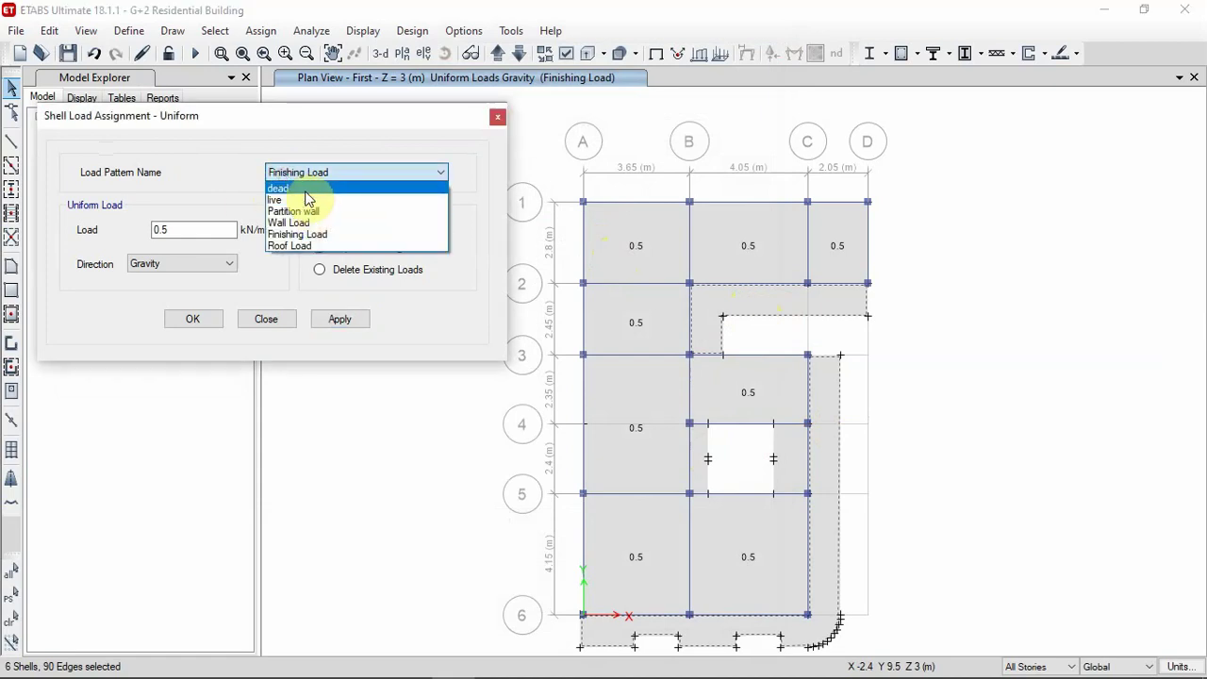
left_click(310, 198)
left_click(539, 661)
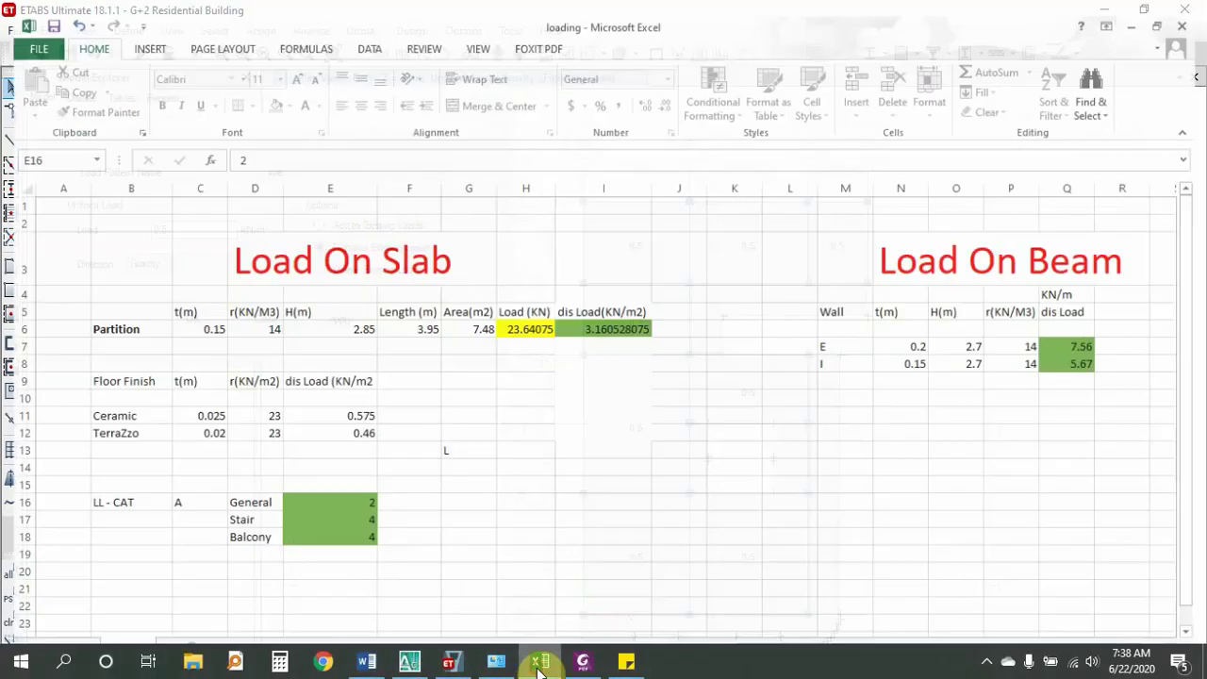
left_click(449, 661)
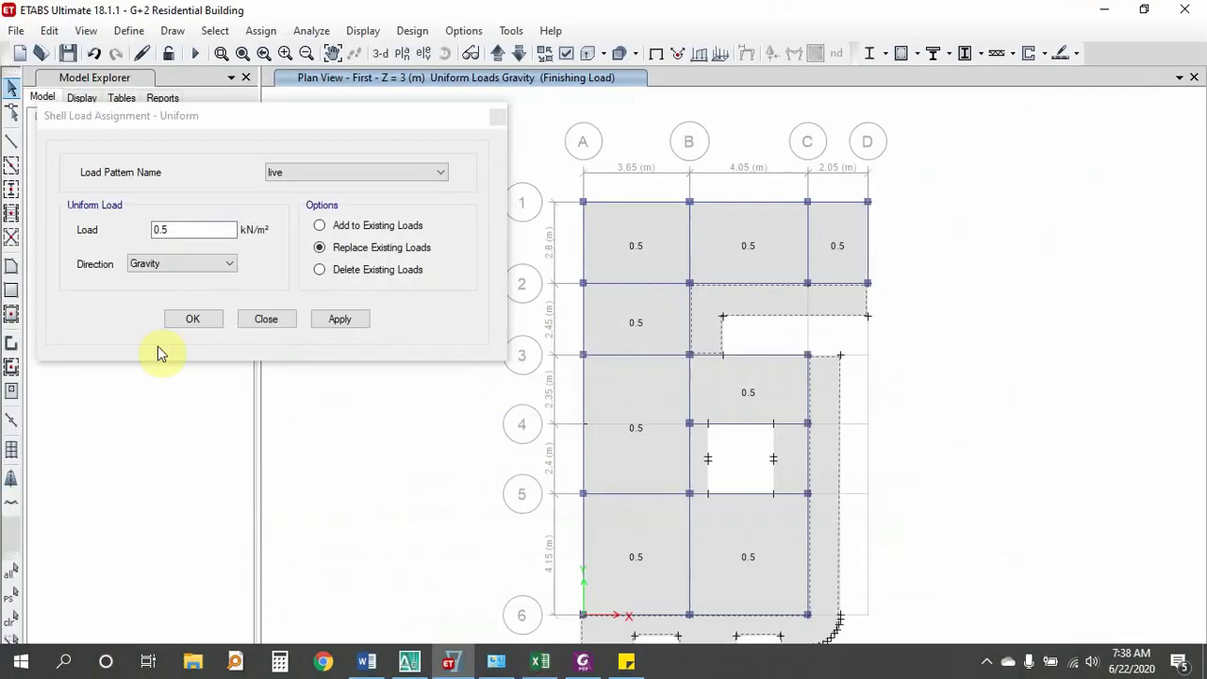
double_click(162, 229)
type("4")
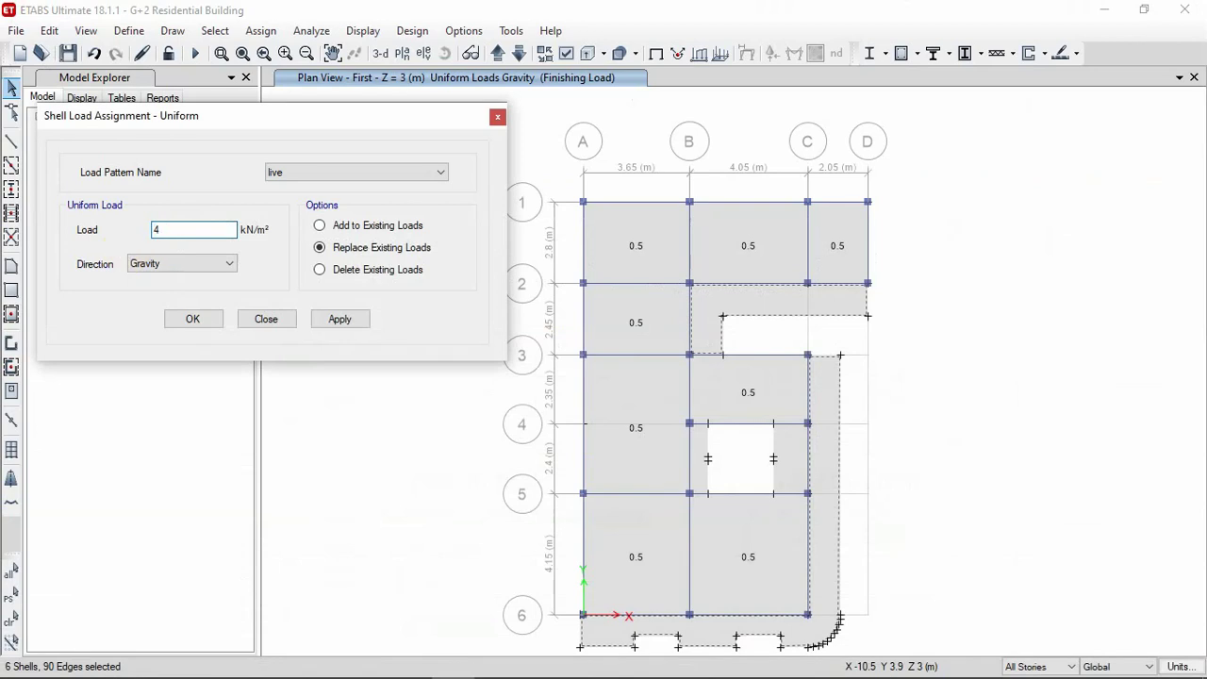
left_click(340, 319)
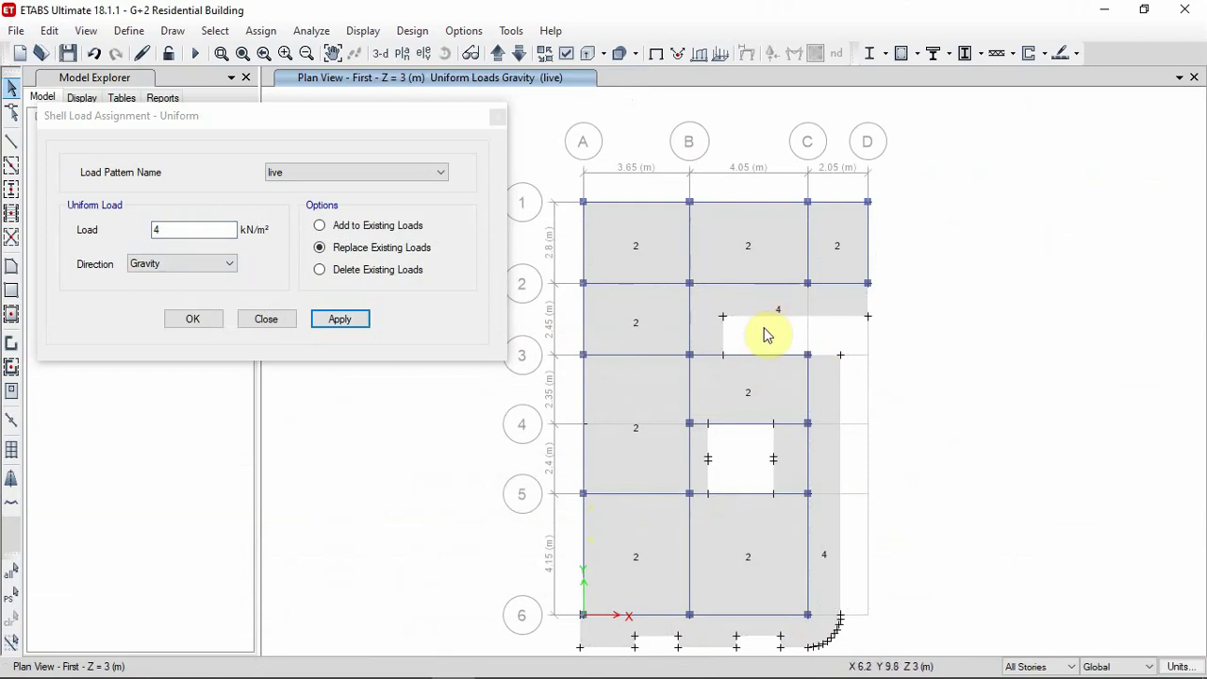
- Check the slab loads in the Excel sheet and reselect the L-shaped slab and the overhang slab outside grids C and 6 in ETABS
mouse_move(443, 674)
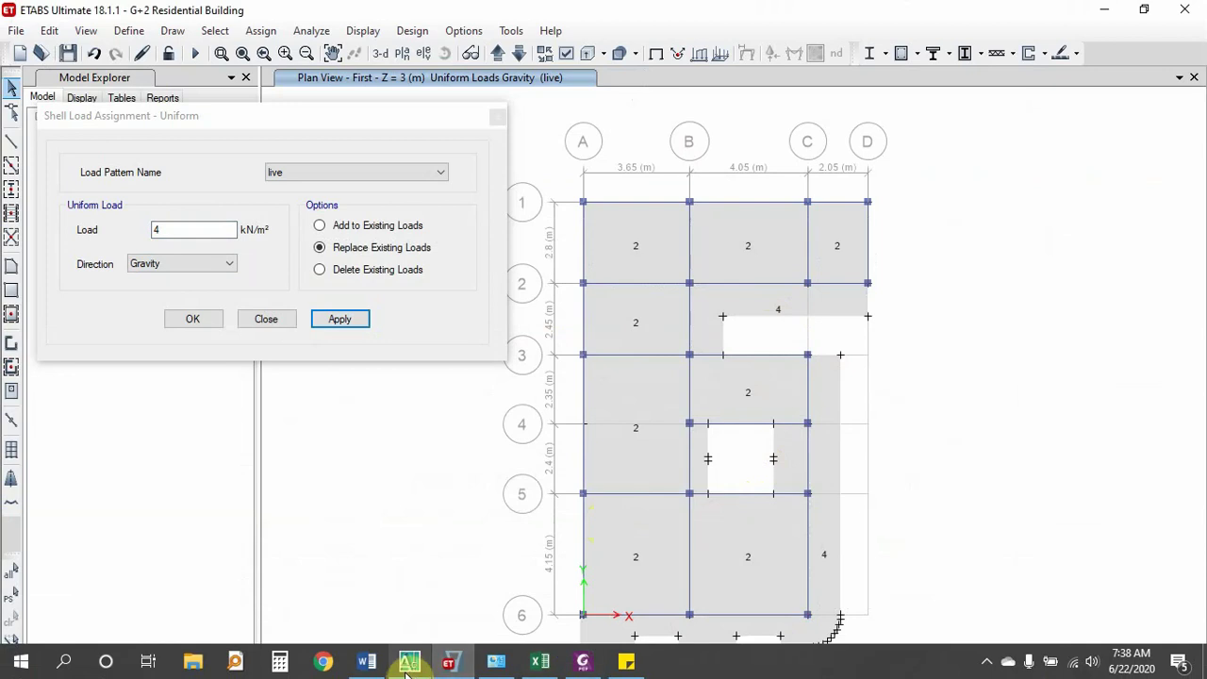
left_click(536, 665)
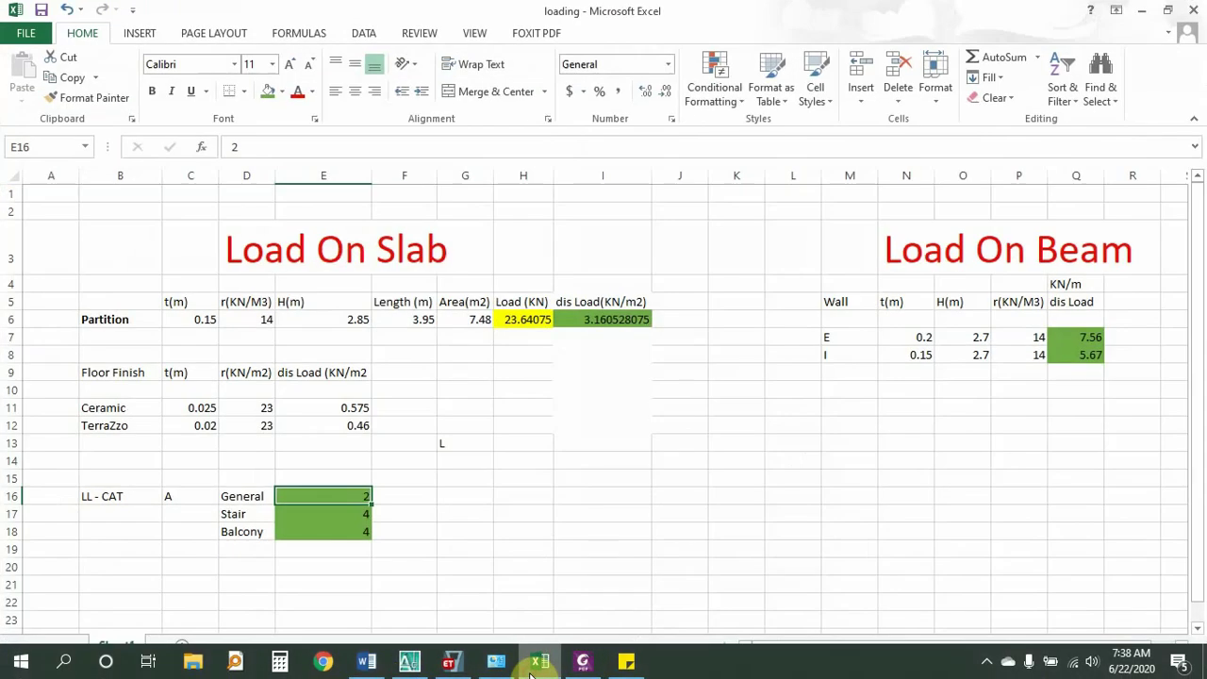
left_click(533, 665)
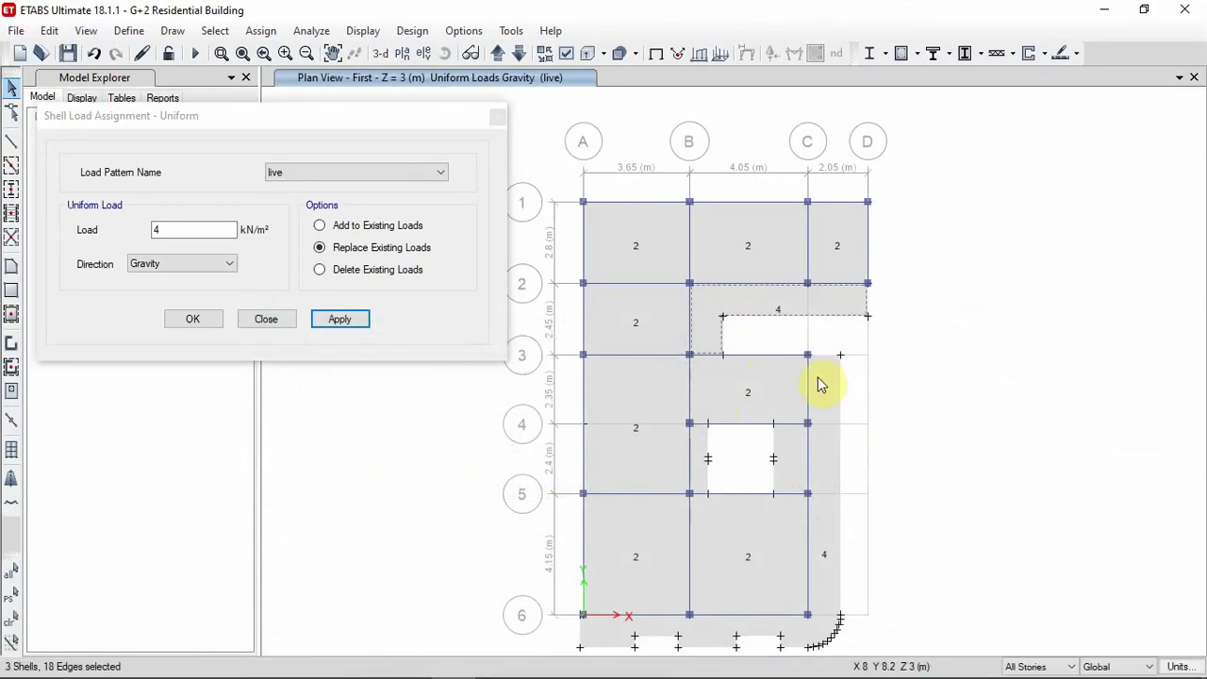
left_click(811, 461)
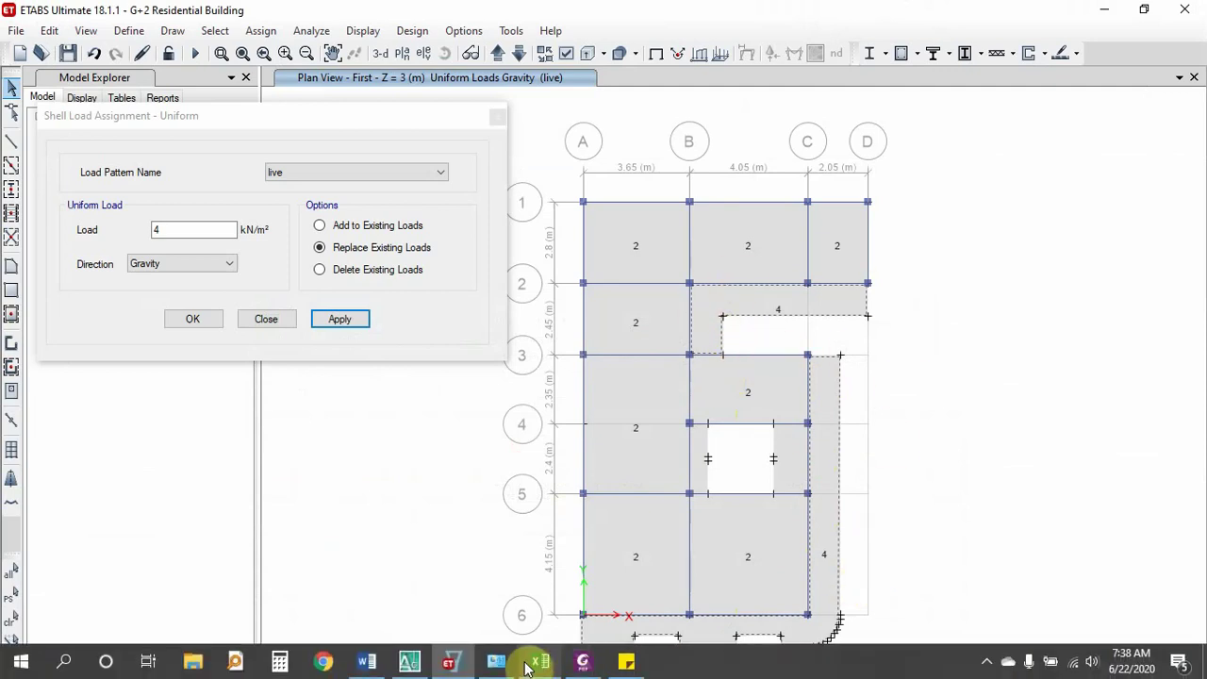
- Fill the ceramic and terrazzo distributed load cells E11 and E12 with green in the Excel sheet
left_click(534, 663)
left_click(318, 408)
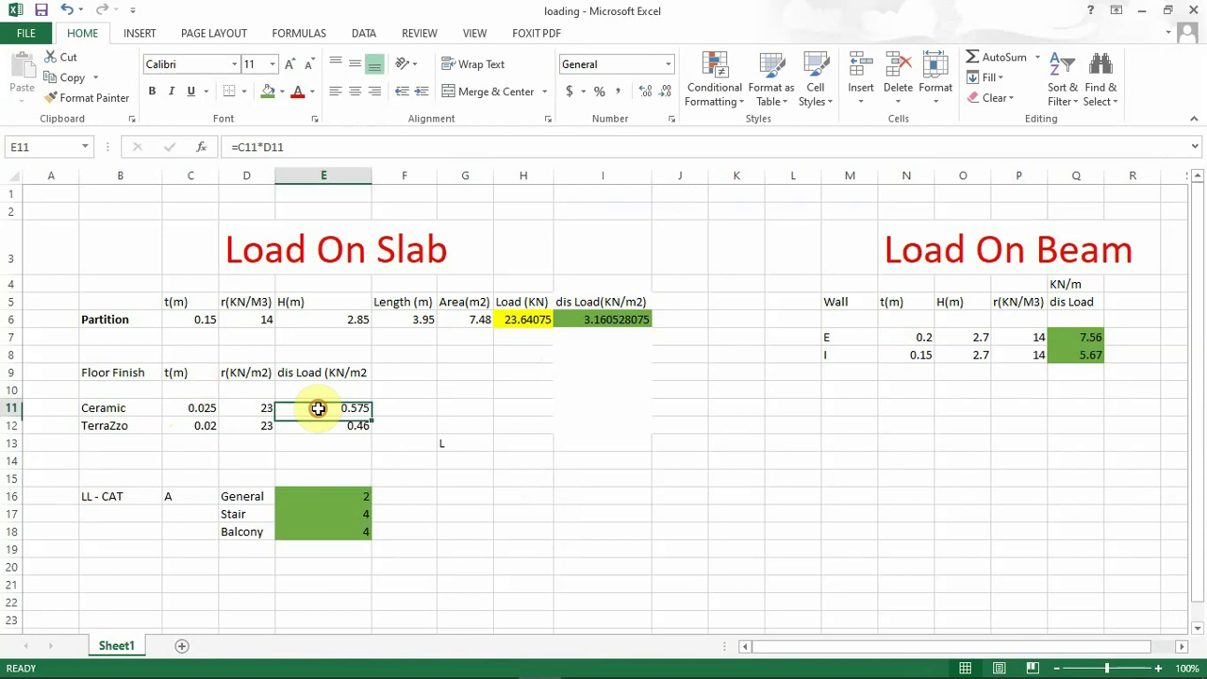
left_click(269, 90)
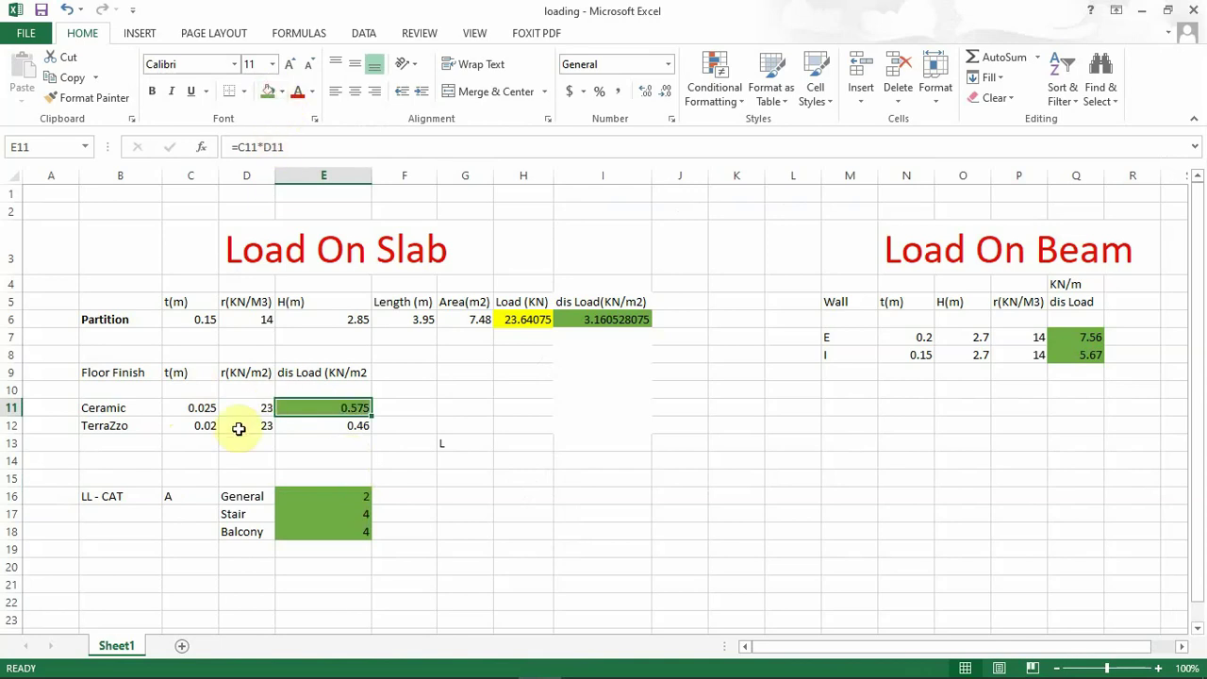
left_click(319, 425)
left_click(269, 91)
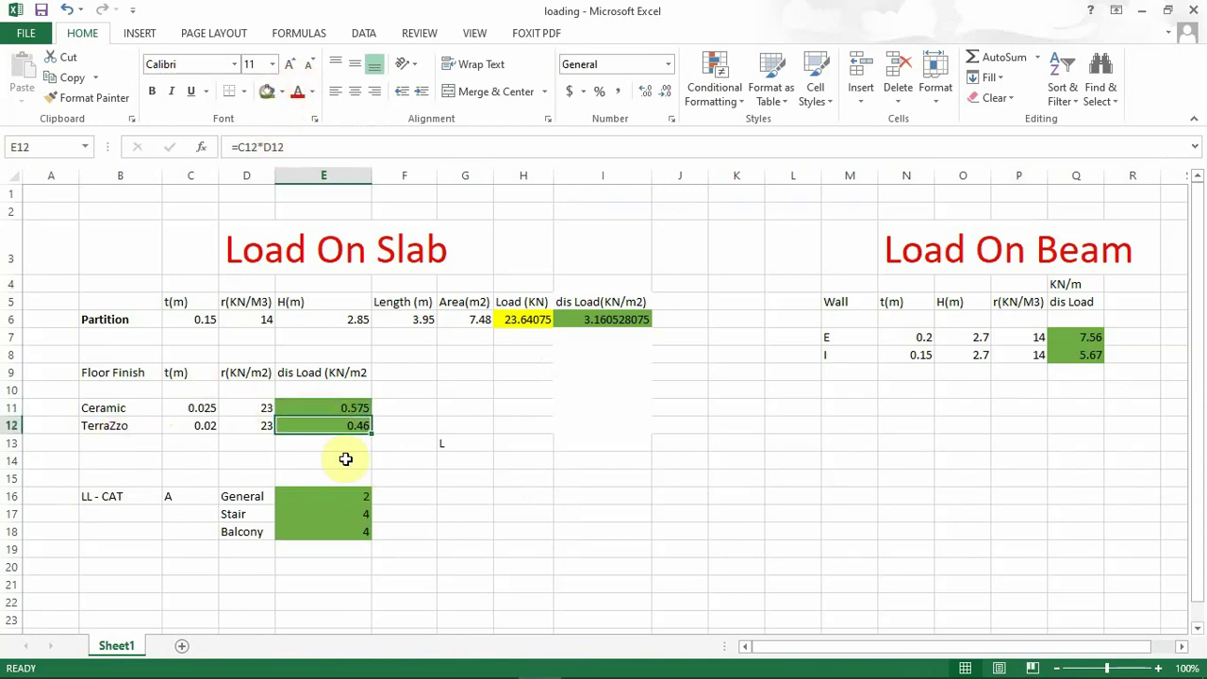
left_click(298, 408)
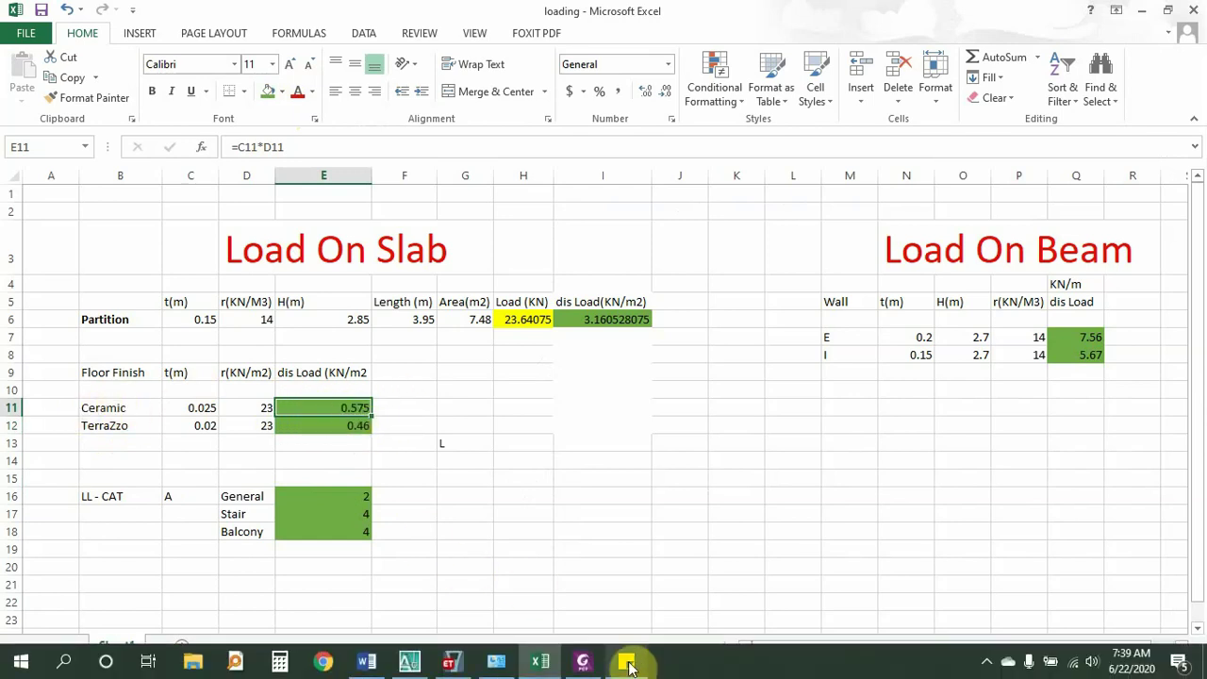
- Back in ETABS, assign a 0.6 kN/m² Finishing Load in gravity direction to the selected L-shaped and overhang slabs, replacing existing loads
left_click(541, 665)
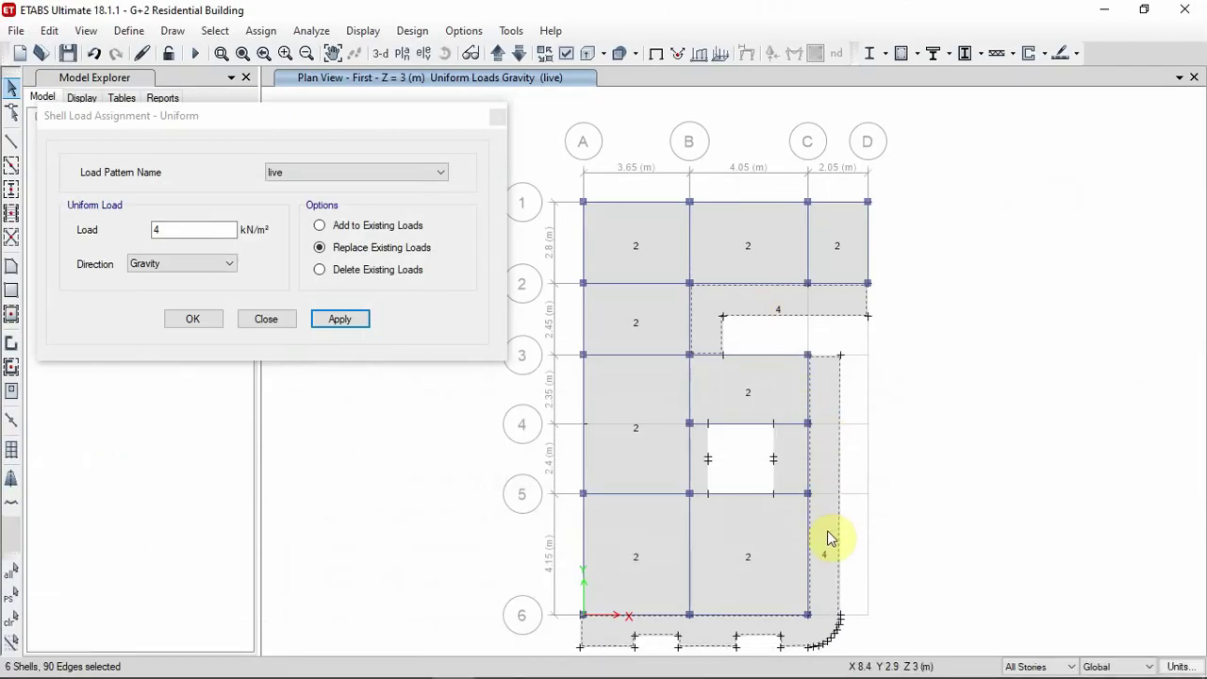
left_click(305, 173)
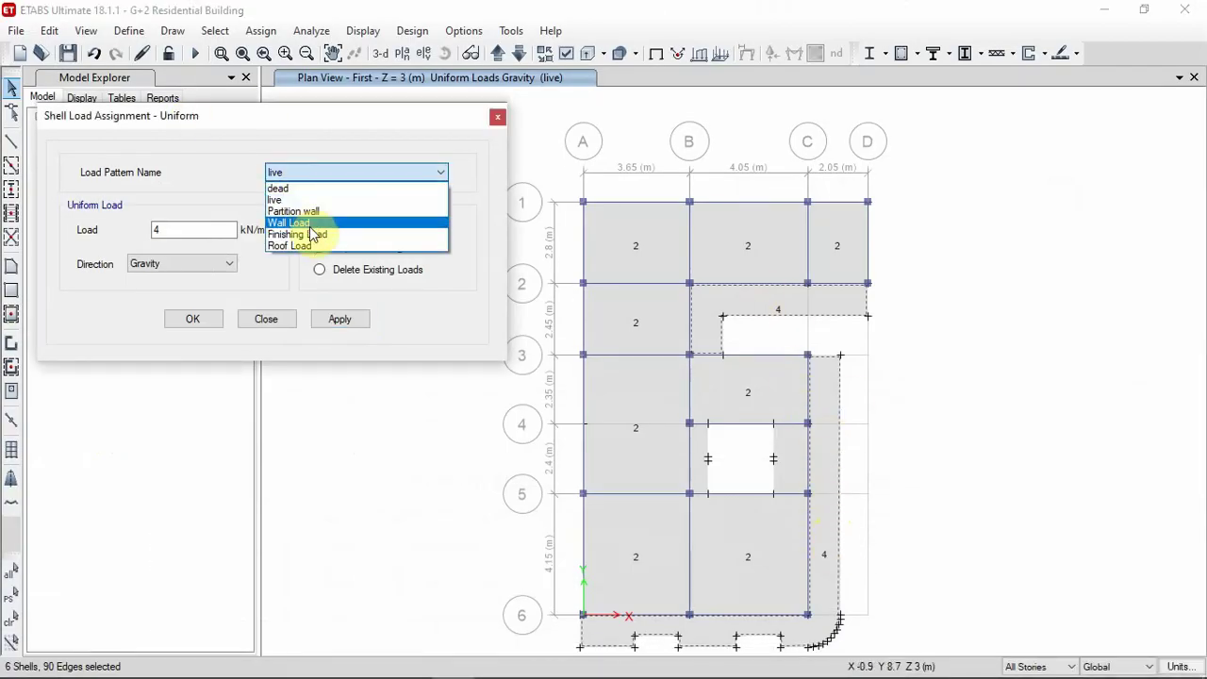
left_click(312, 233)
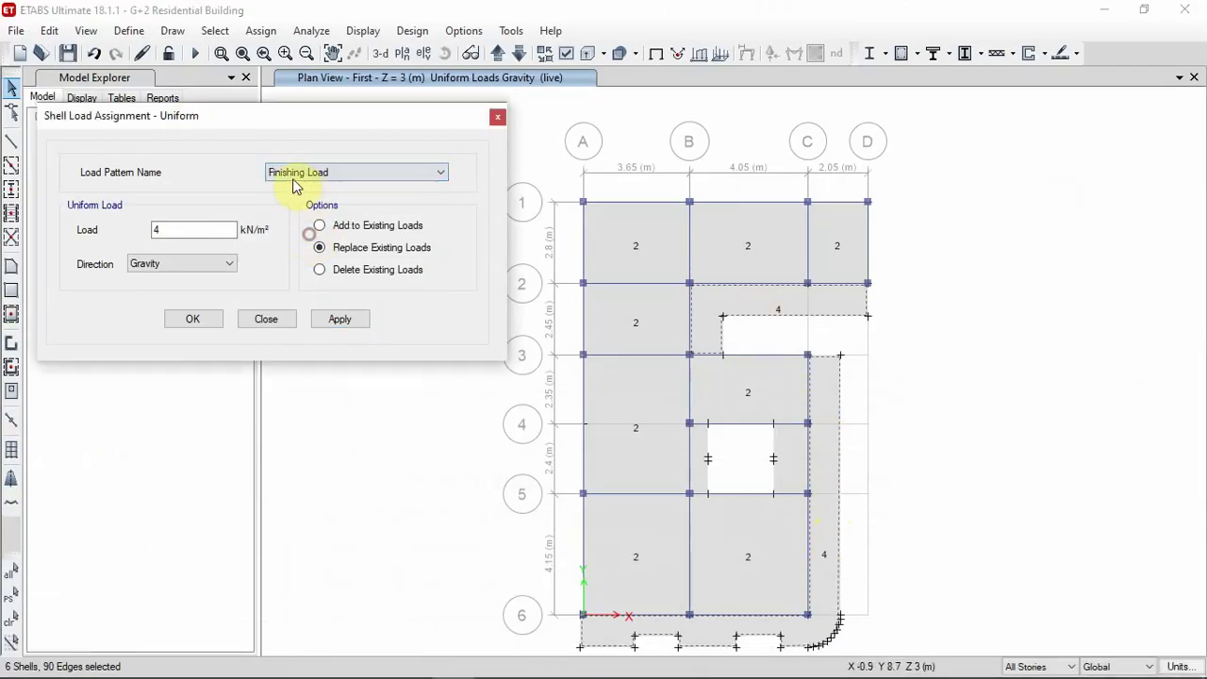
double_click(181, 236)
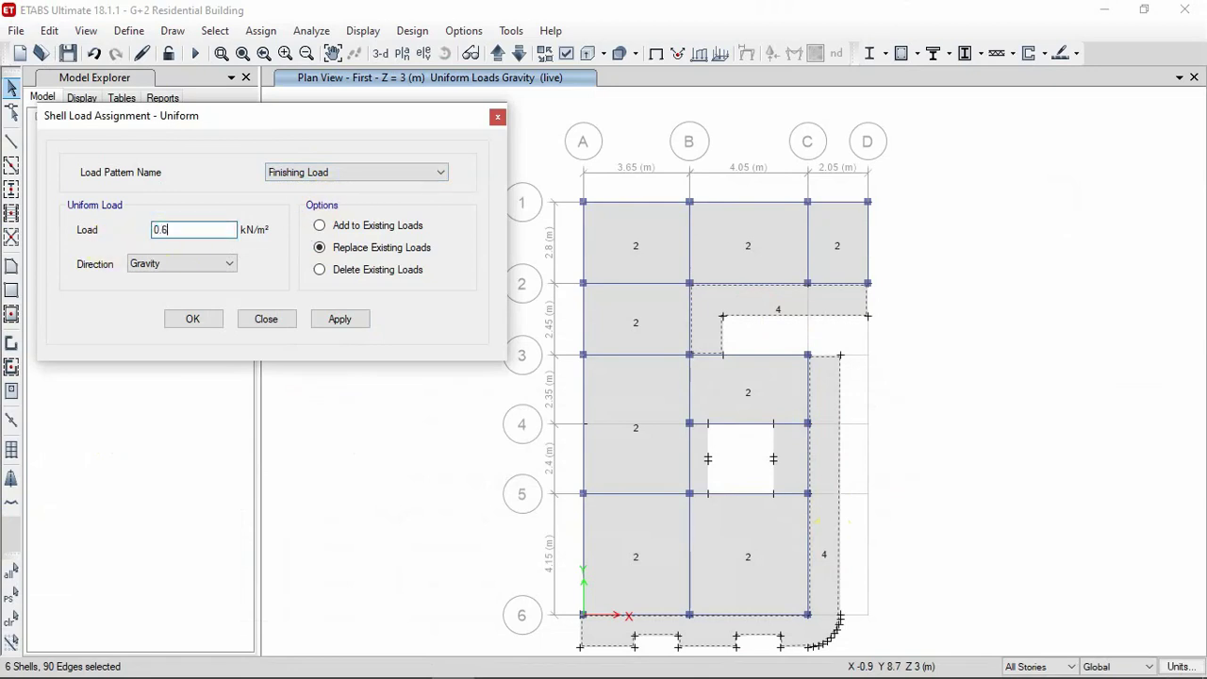
left_click(326, 318)
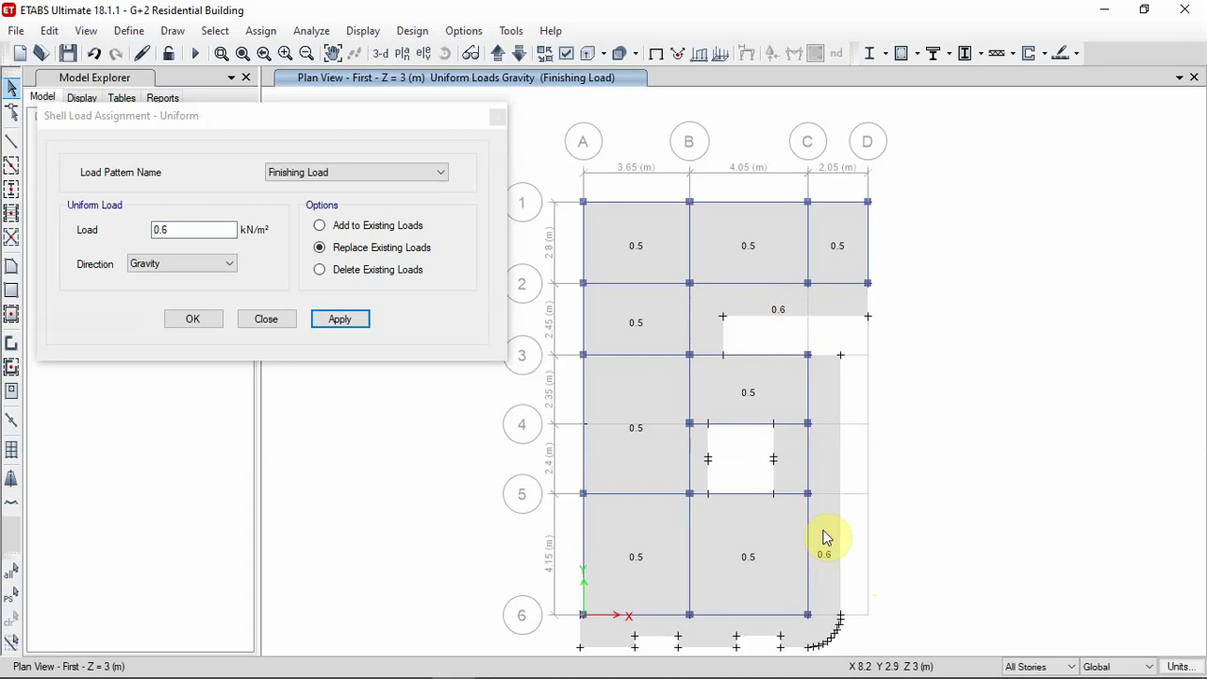
- Switch to the Excel sheet and set the partition wall height in cell E6 to 1 m
mouse_move(651, 671)
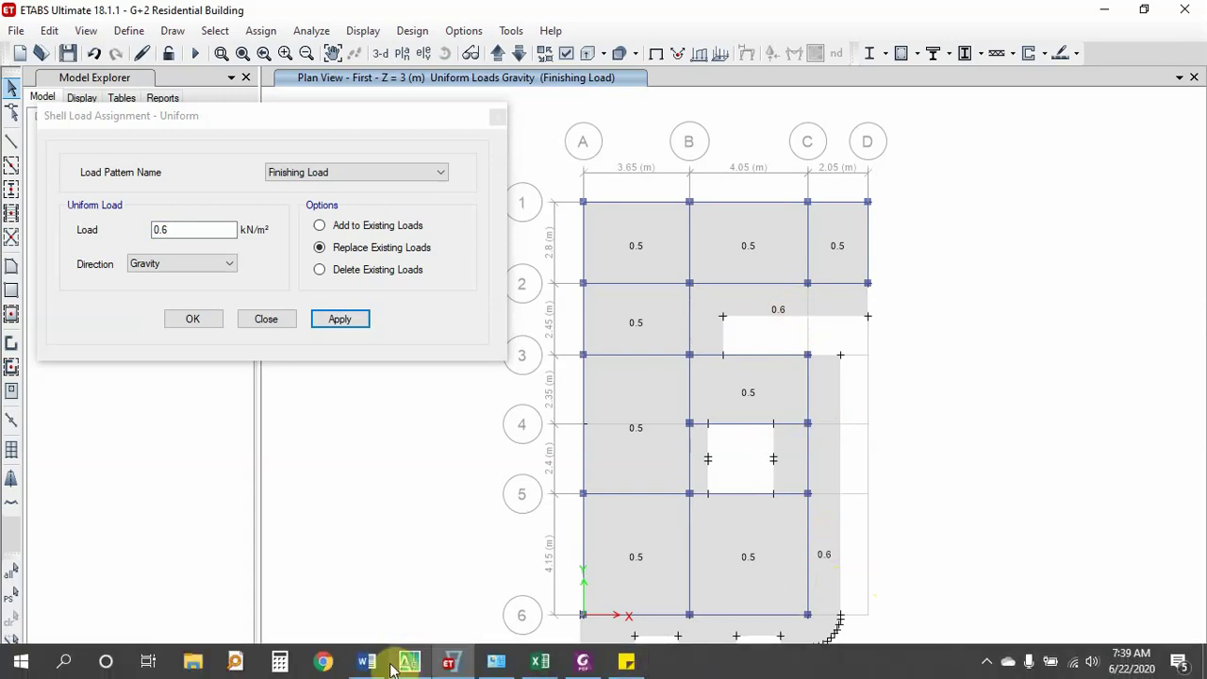
left_click(540, 662)
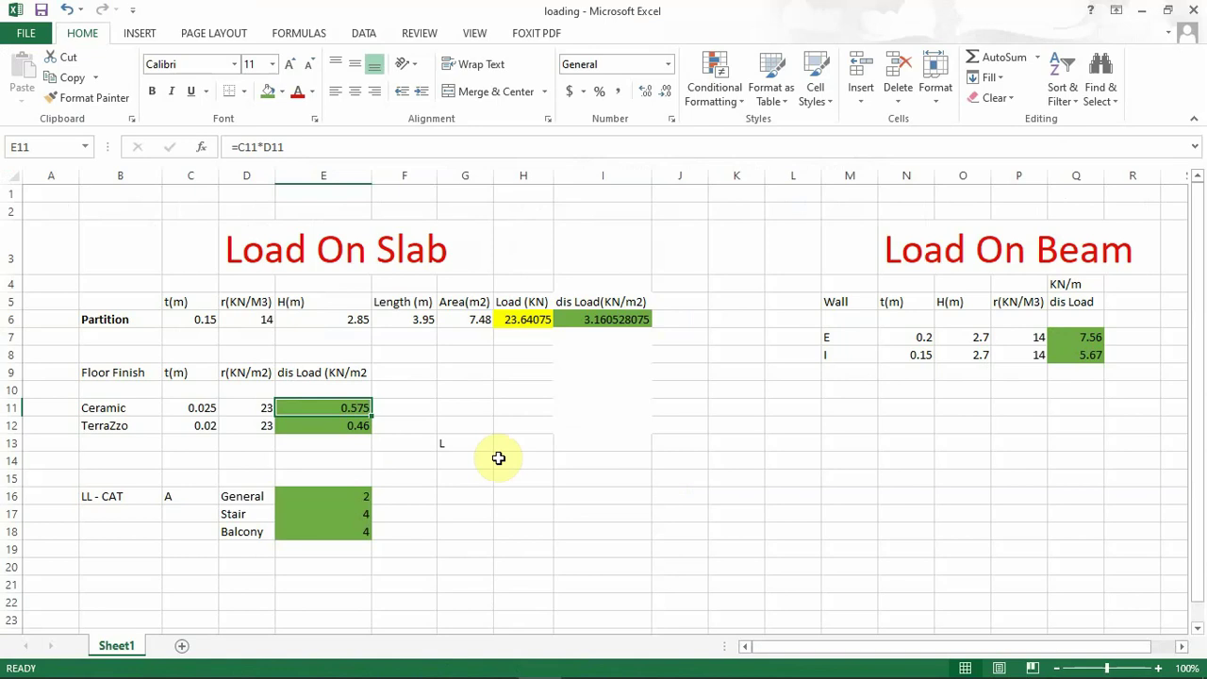
left_click(299, 317)
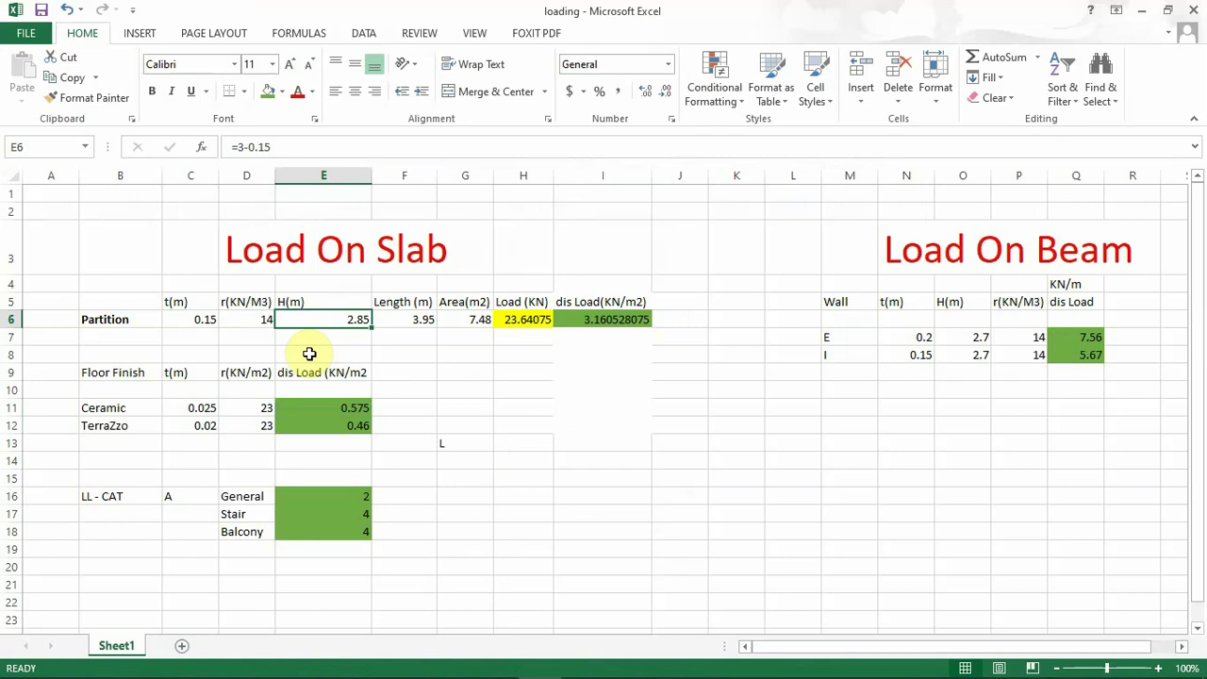
type("1")
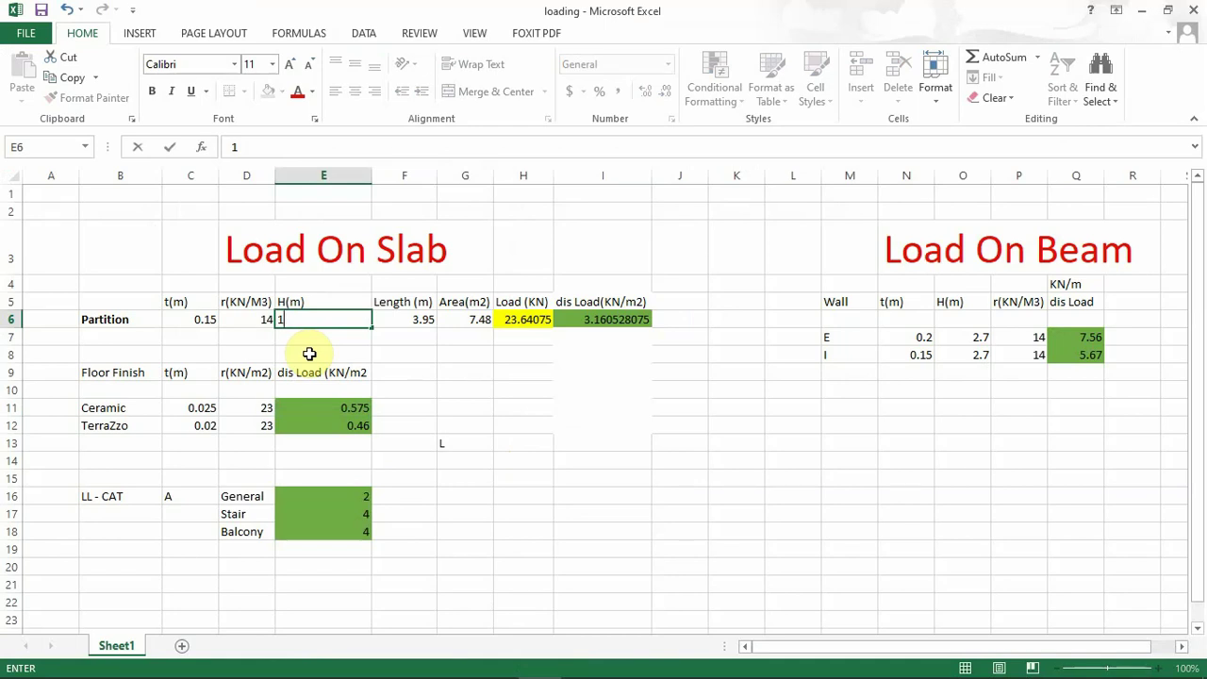
key("Return")
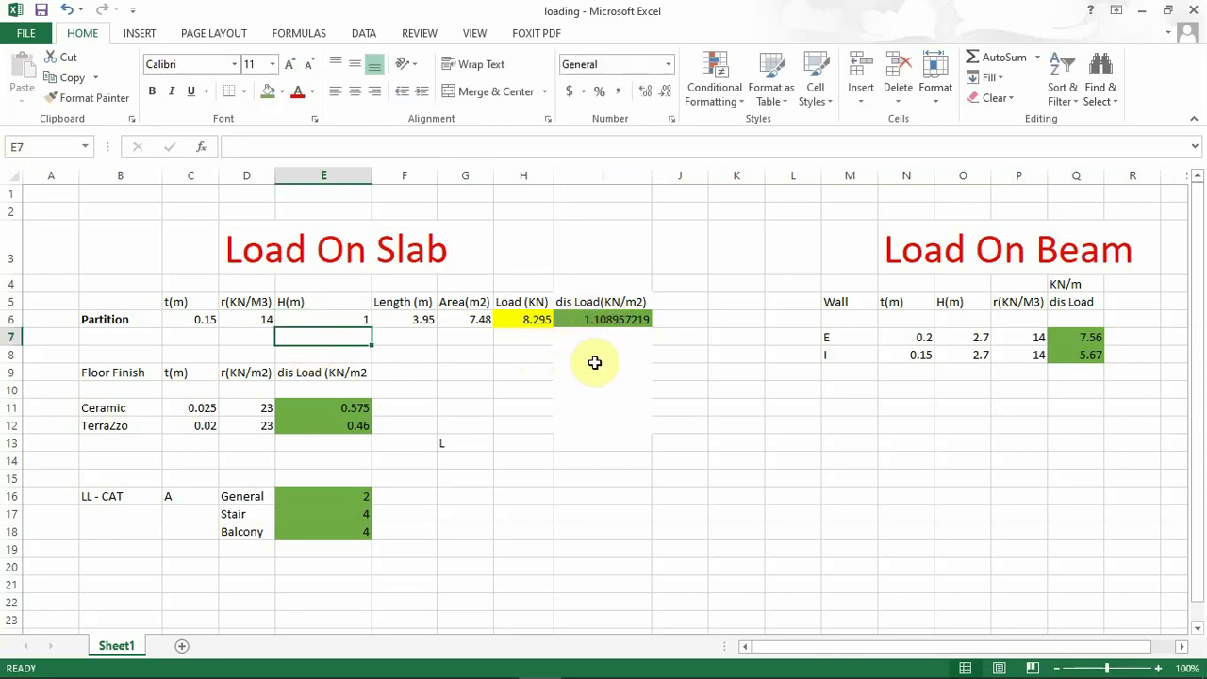
- Check the partition length formula in cell F6 of the Excel sheet against the slab plan in ETABS
mouse_move(542, 672)
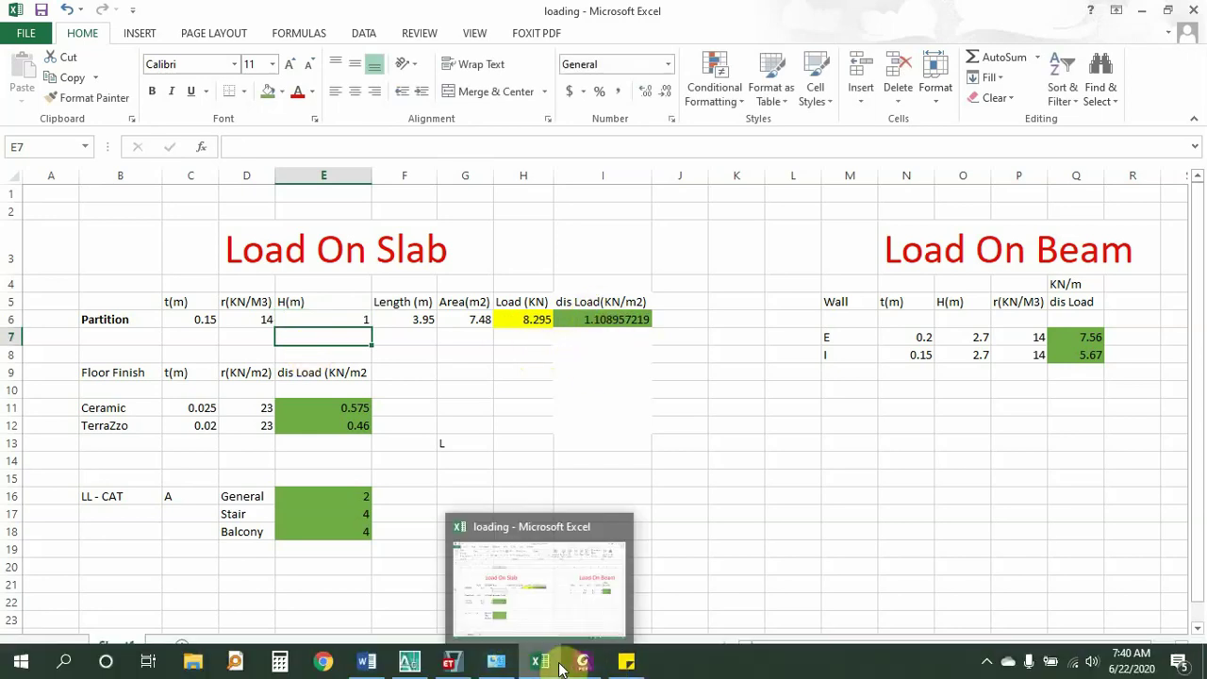
left_click(390, 322)
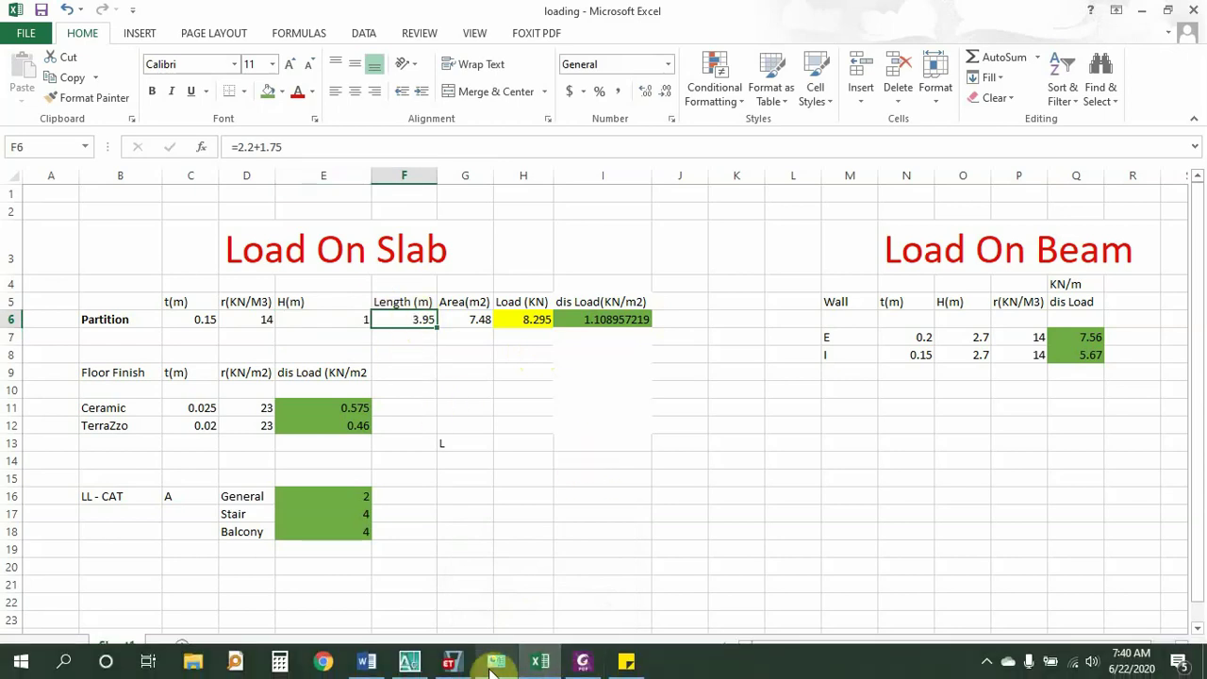
left_click(538, 667)
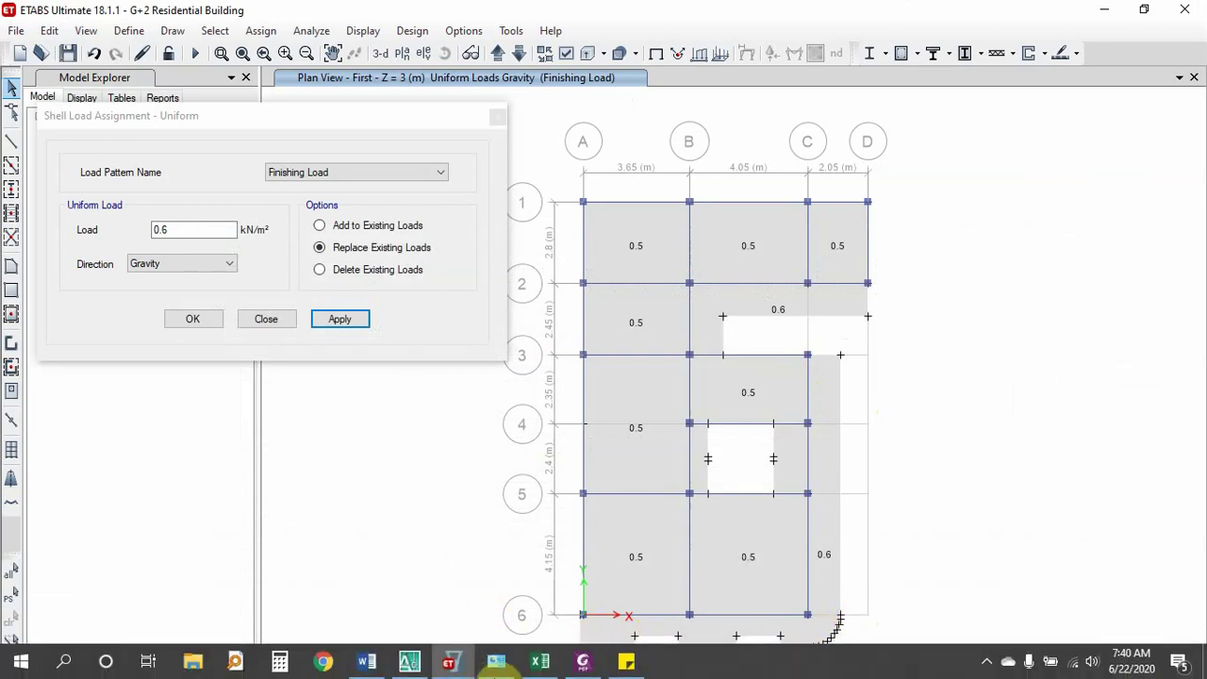
left_click(514, 663)
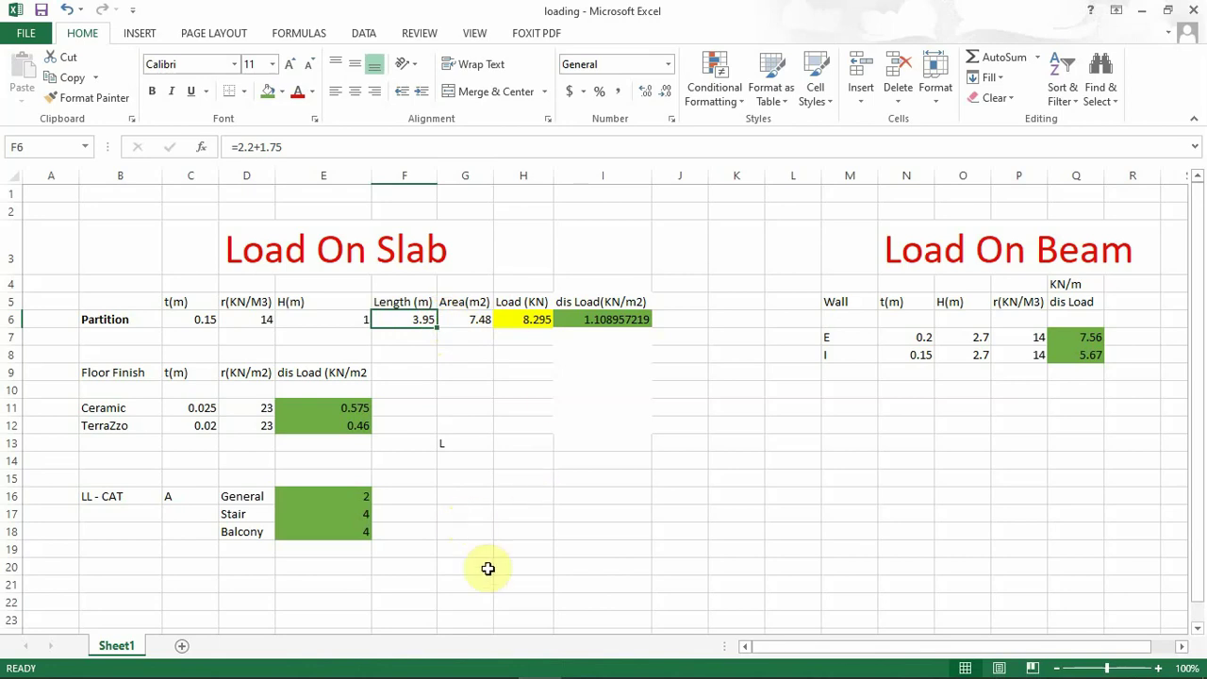
mouse_move(447, 626)
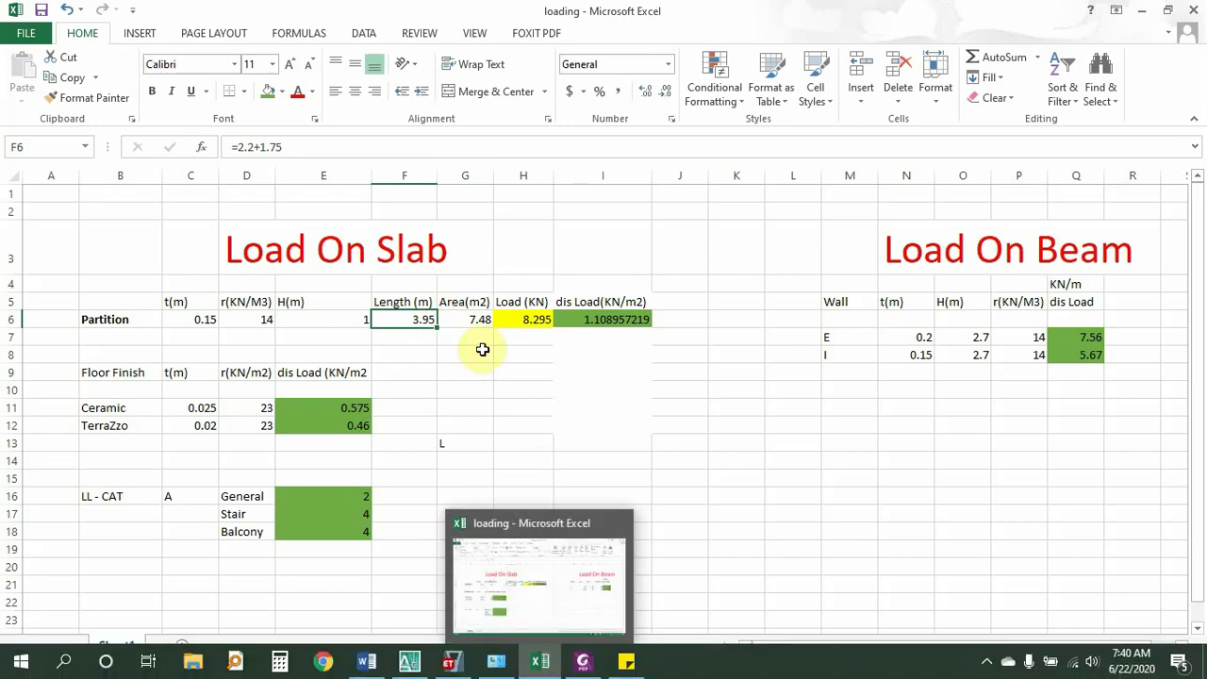
left_click(538, 663)
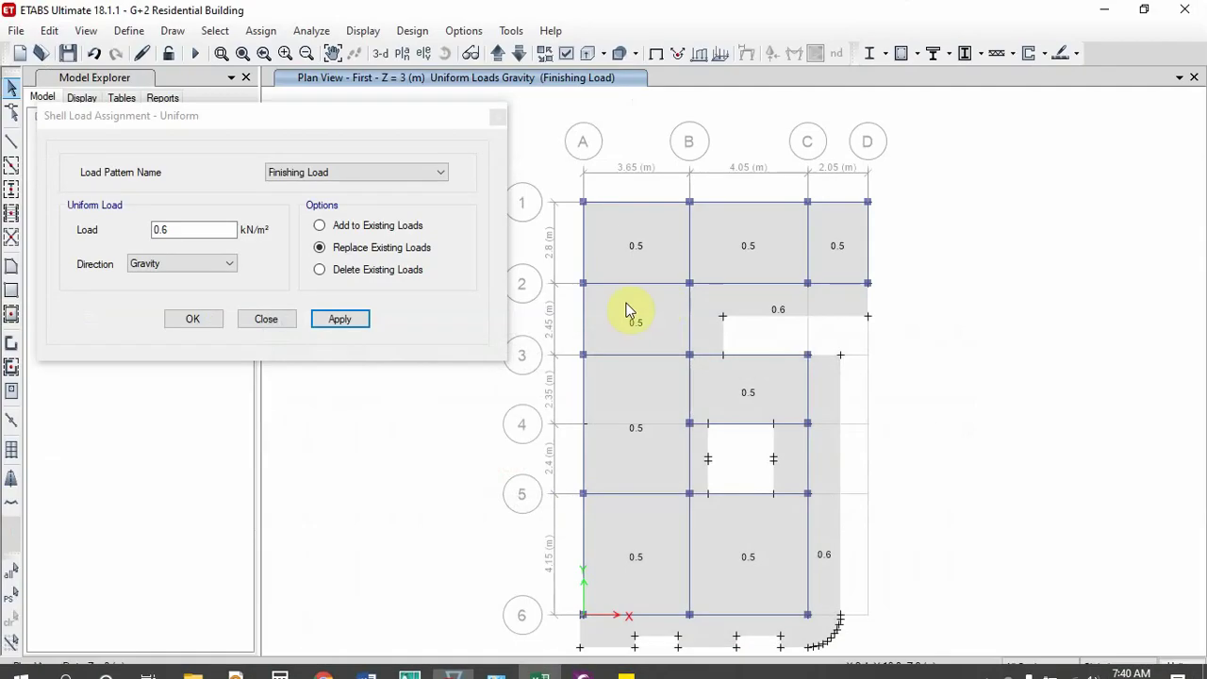
- Assign a 2 kN/m² Wall Load in gravity direction to the L-shaped slab B–D between grids 2–3 and the overhang outside grids C and 6
left_click_drag(163, 132, 180, 165)
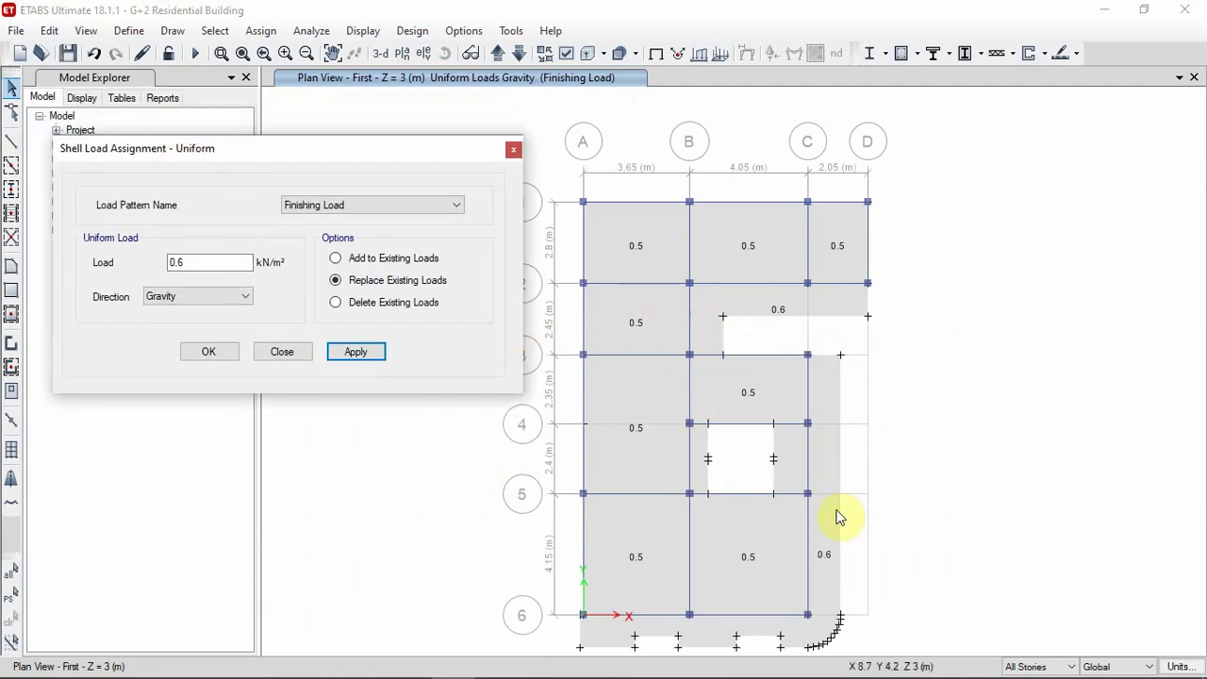
double_click(199, 260)
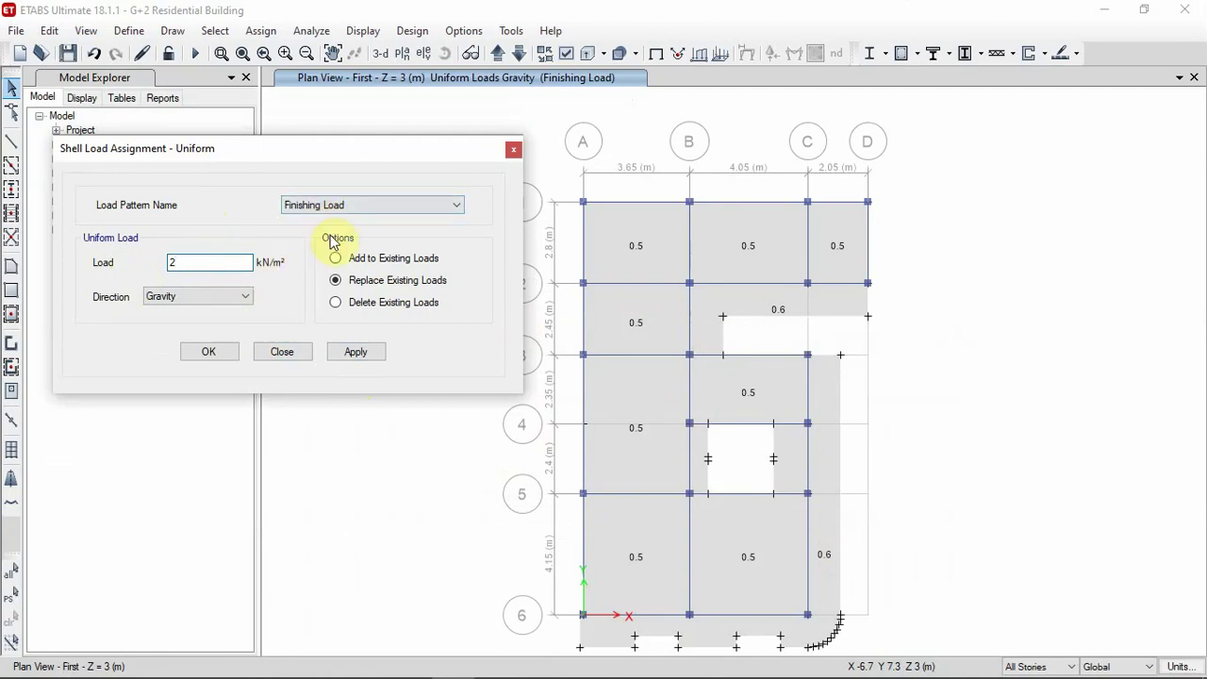
left_click(310, 209)
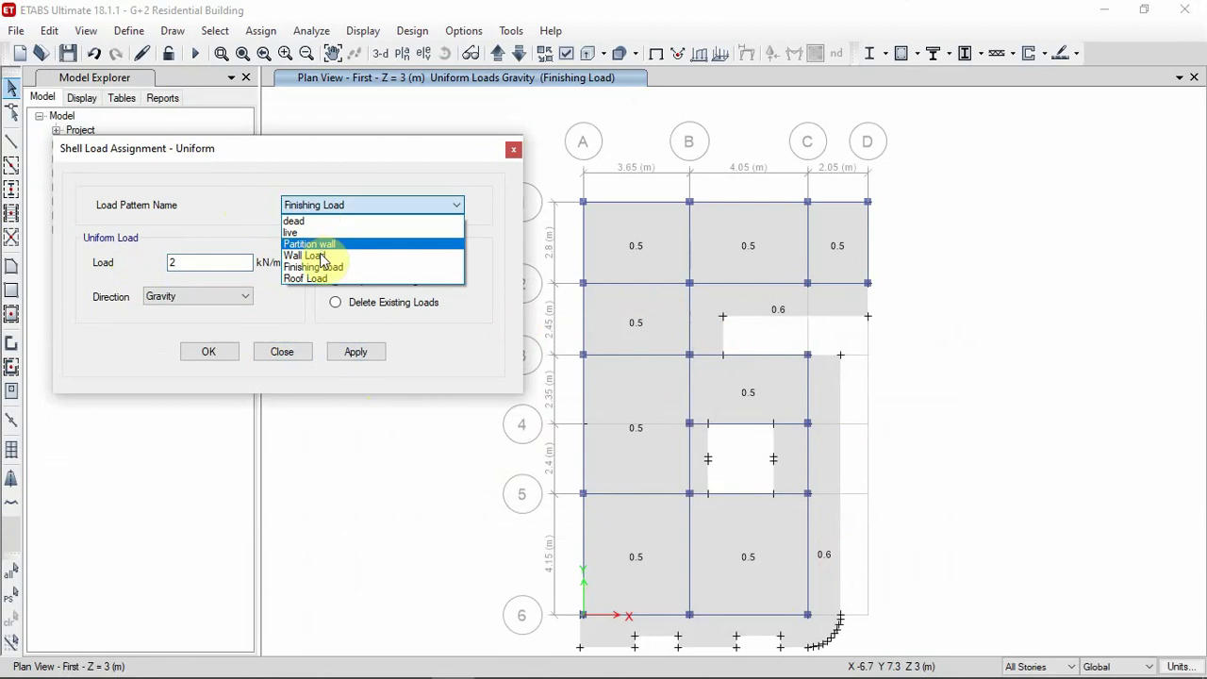
left_click(321, 254)
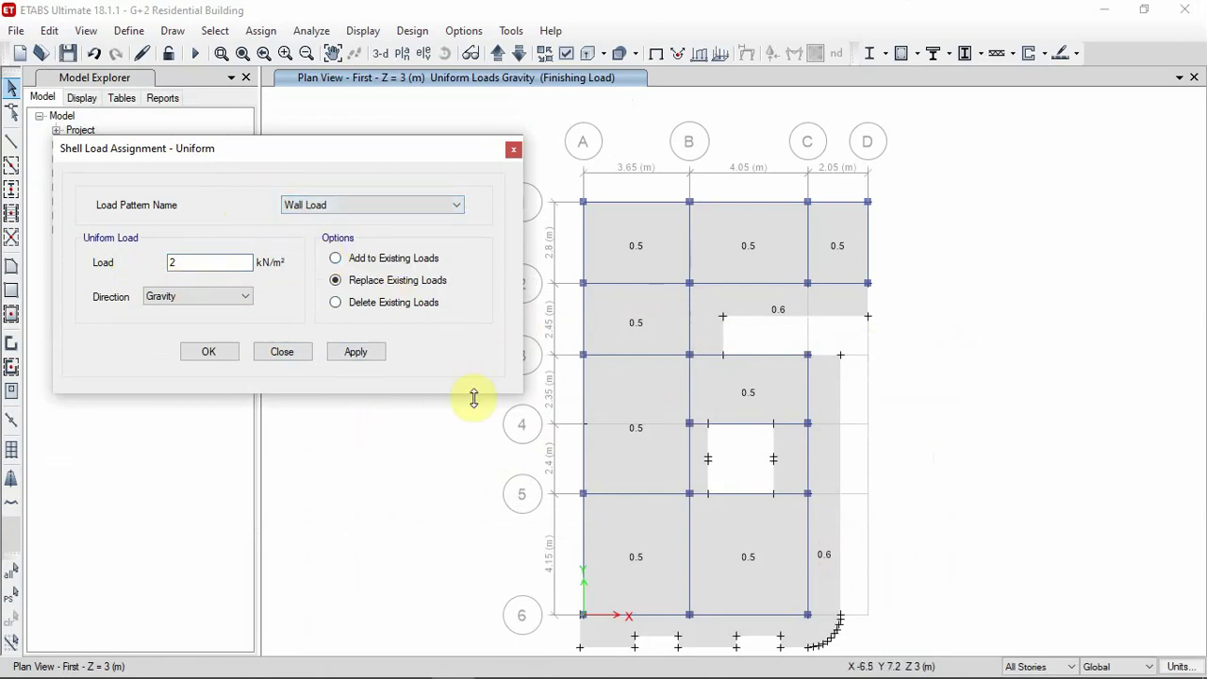
left_click(365, 355)
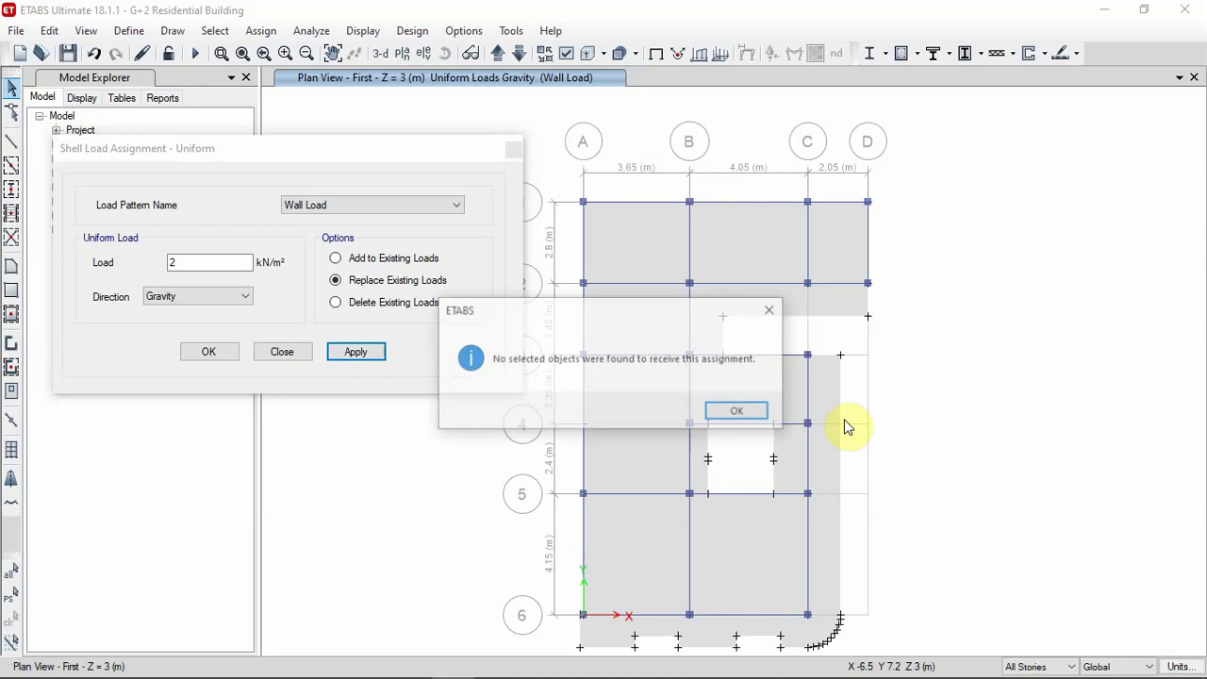
left_click(717, 415)
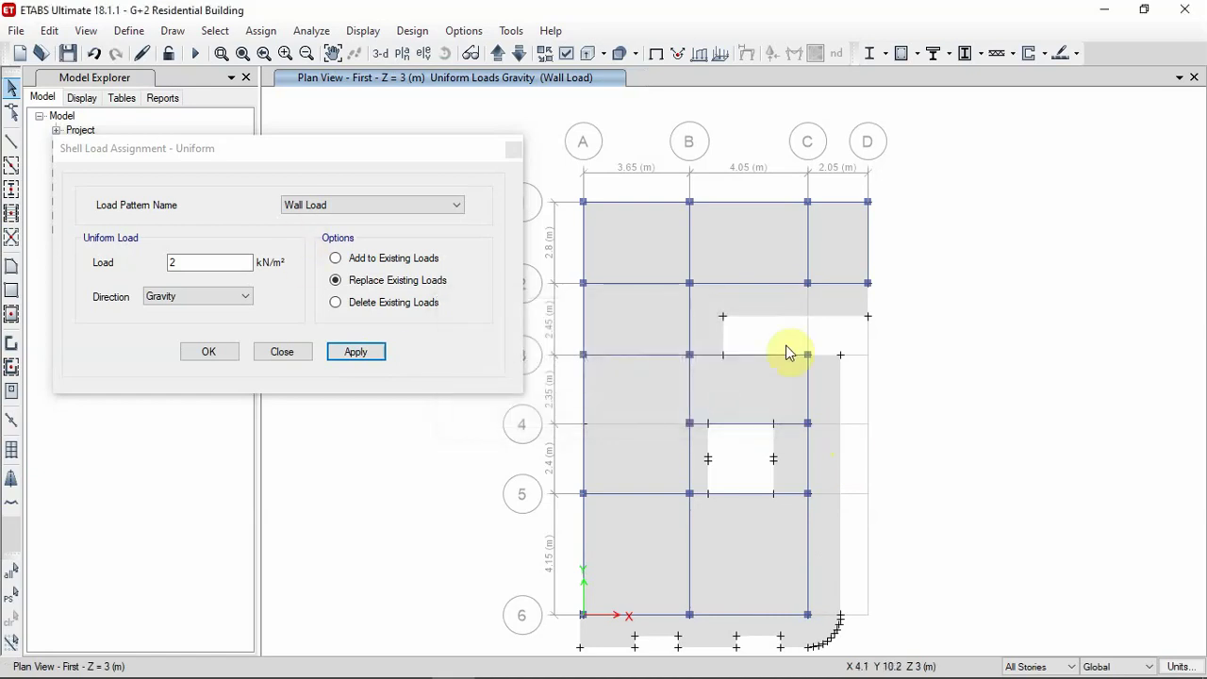
left_click(780, 310)
left_click(838, 405)
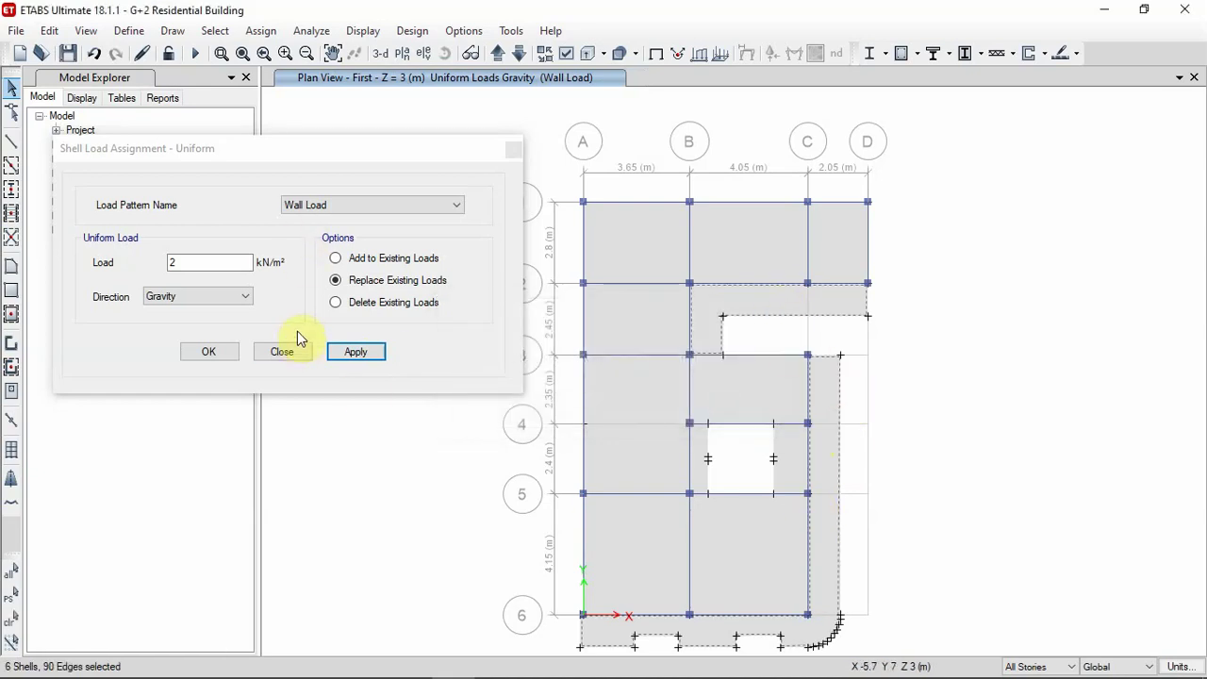
left_click(363, 351)
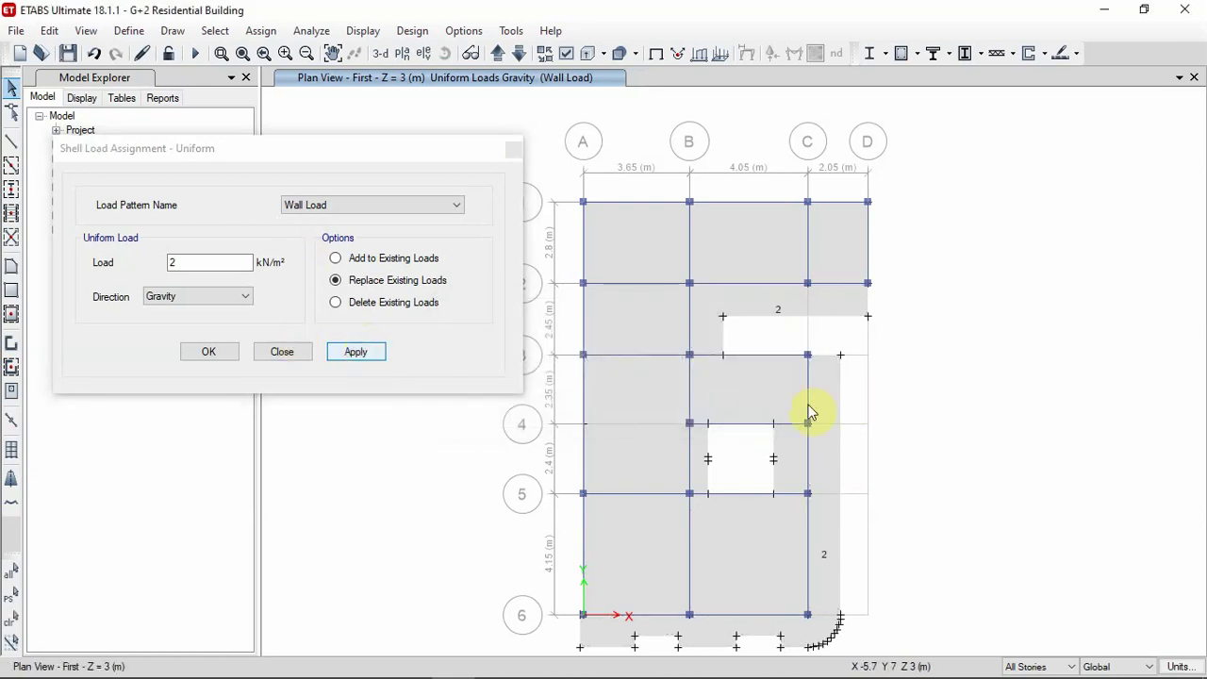
- Review the load patterns on the L-shaped slab between grids 2–3 and close the uniform shell load assignment
right_click(757, 307)
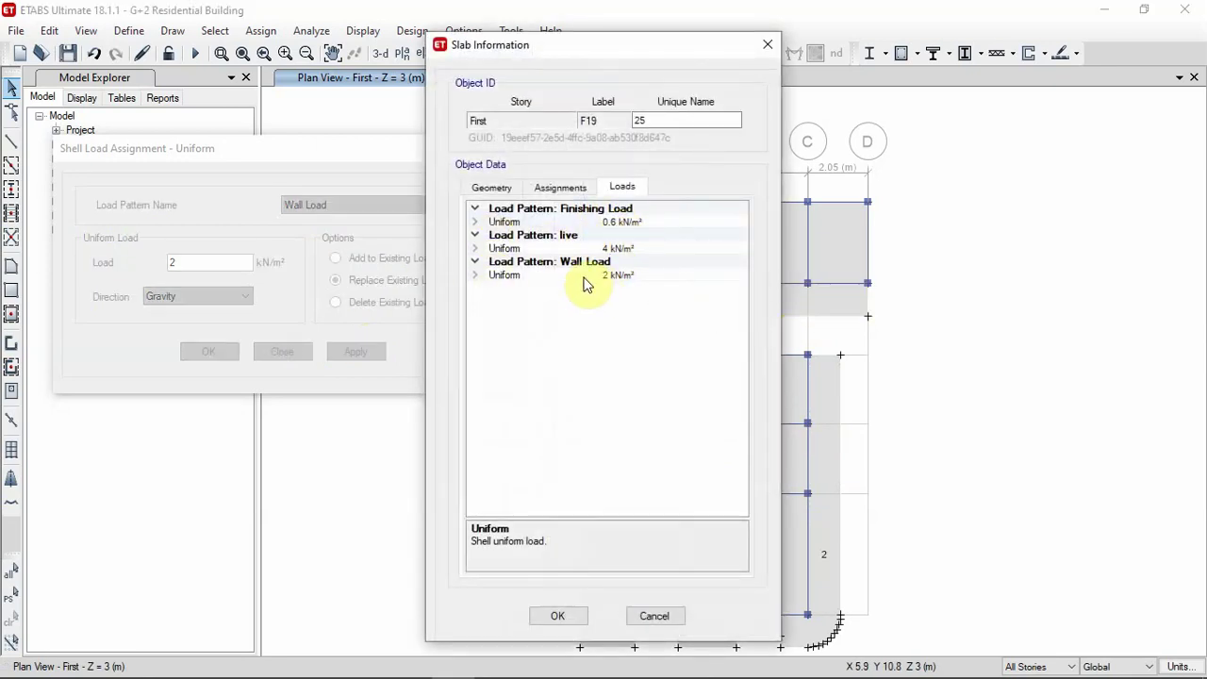
left_click(654, 616)
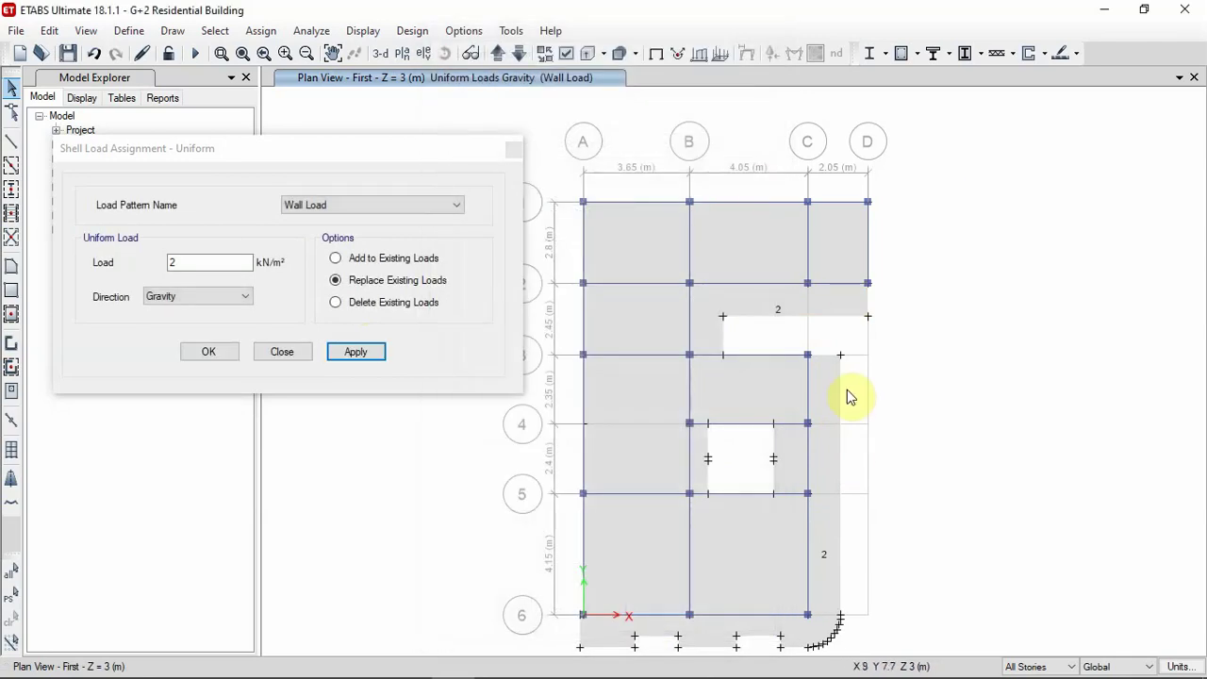
left_click(513, 149)
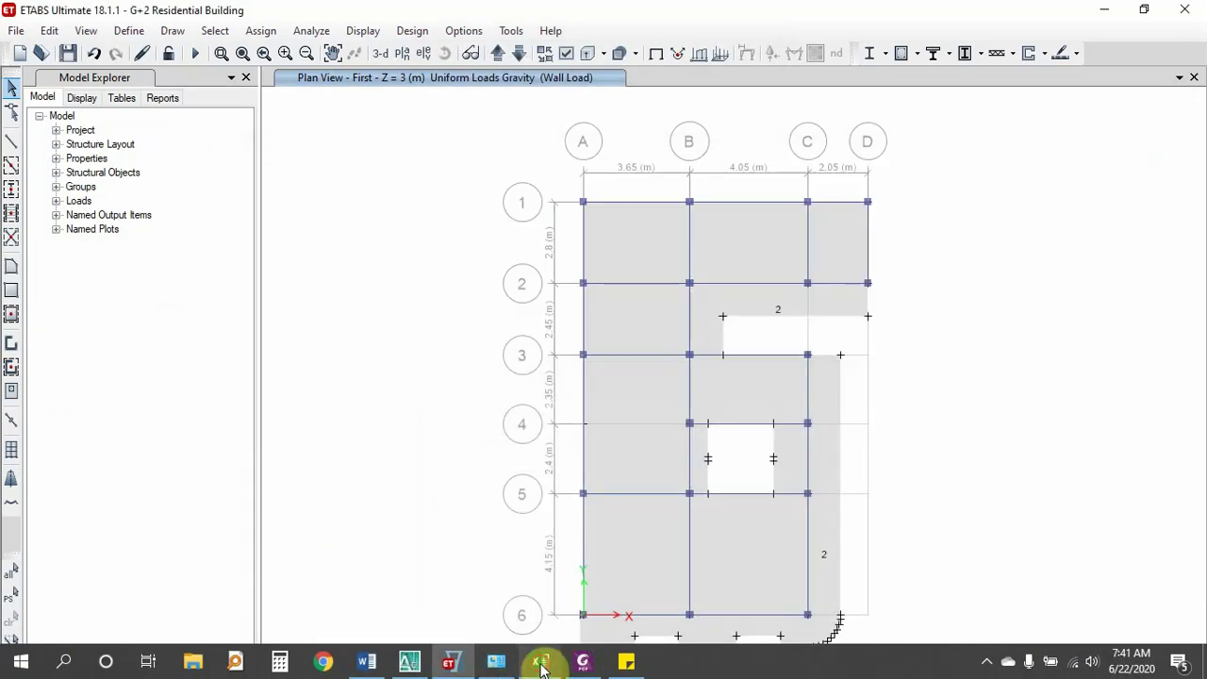
- Switch to the Excel sheet and check the external and internal wall distributed loads on beams in cells Q7 and Q8
left_click(542, 664)
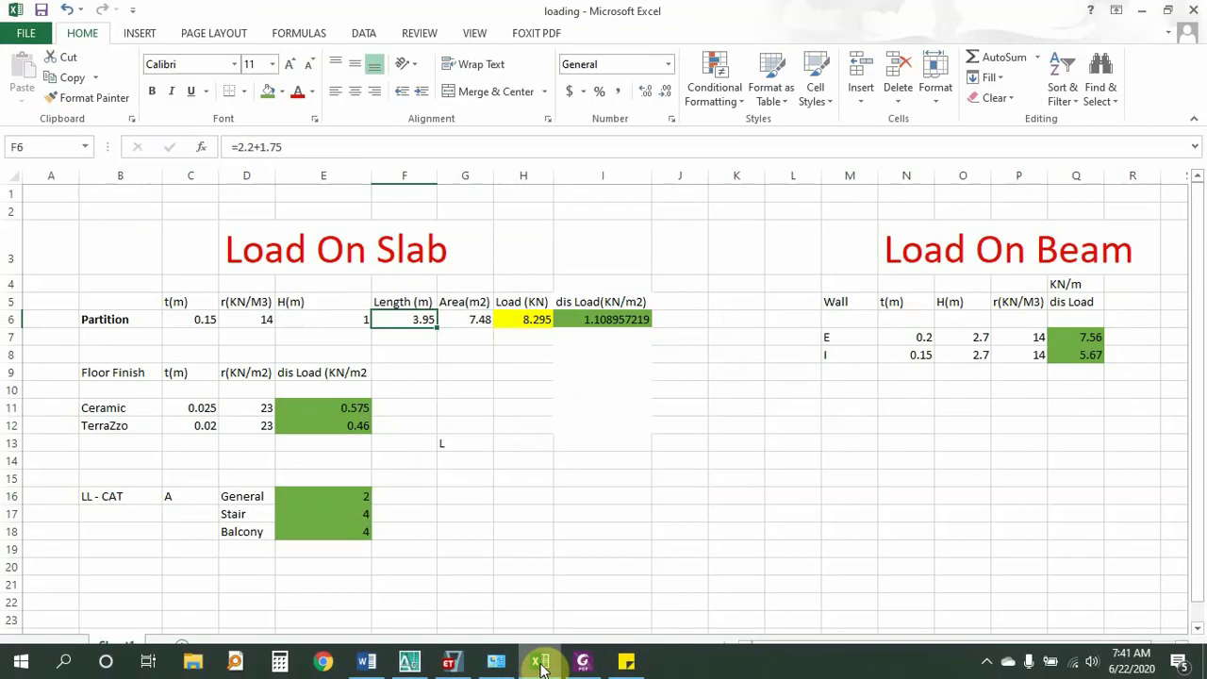
left_click(1094, 351)
left_click(1089, 337)
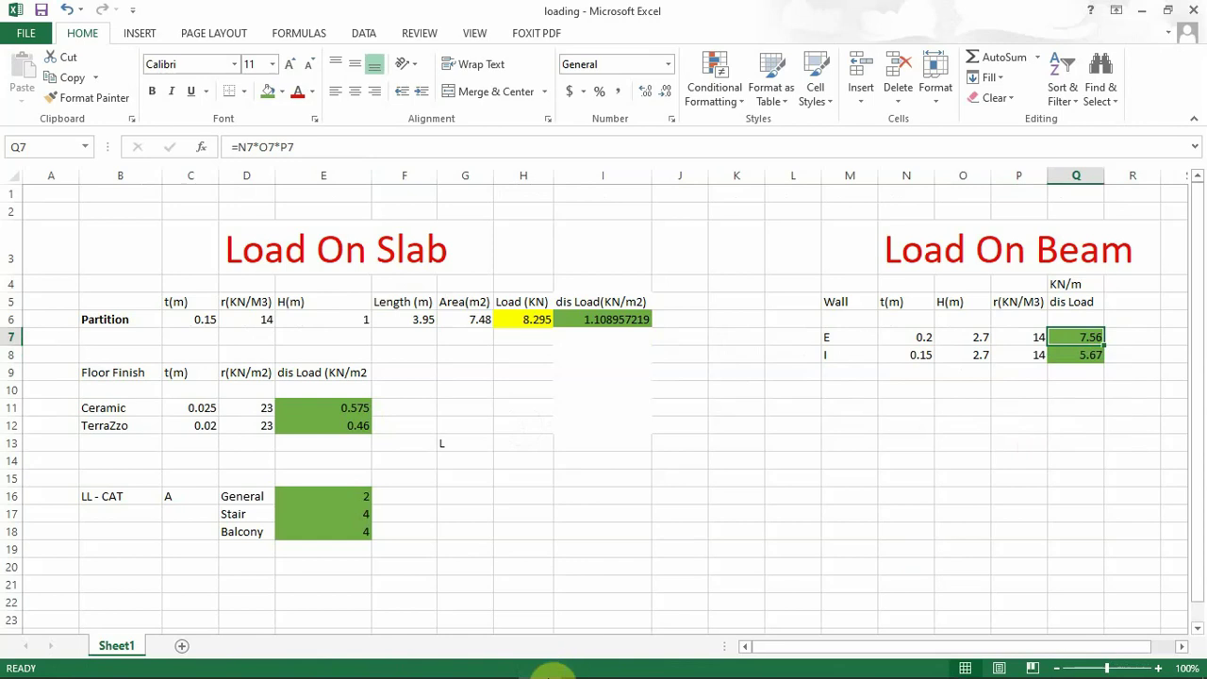
mouse_move(538, 666)
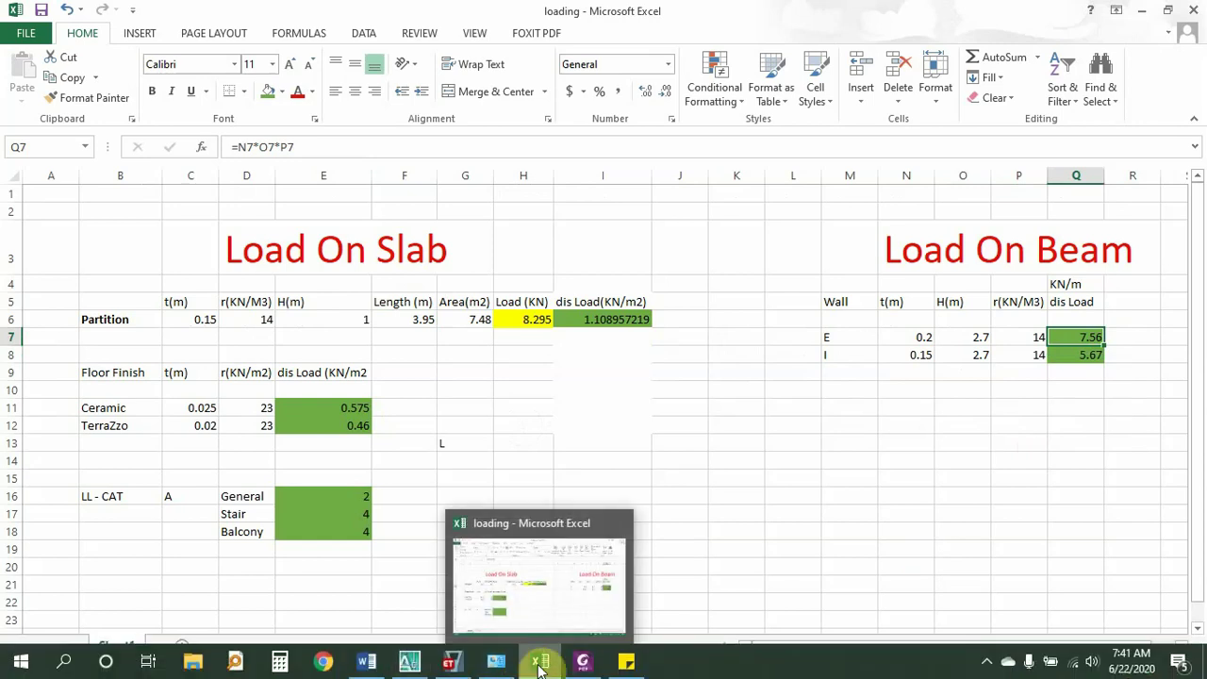
- Return to ETABS and review the load patterns on the A–B slab between grids 3 and 5
left_click(541, 666)
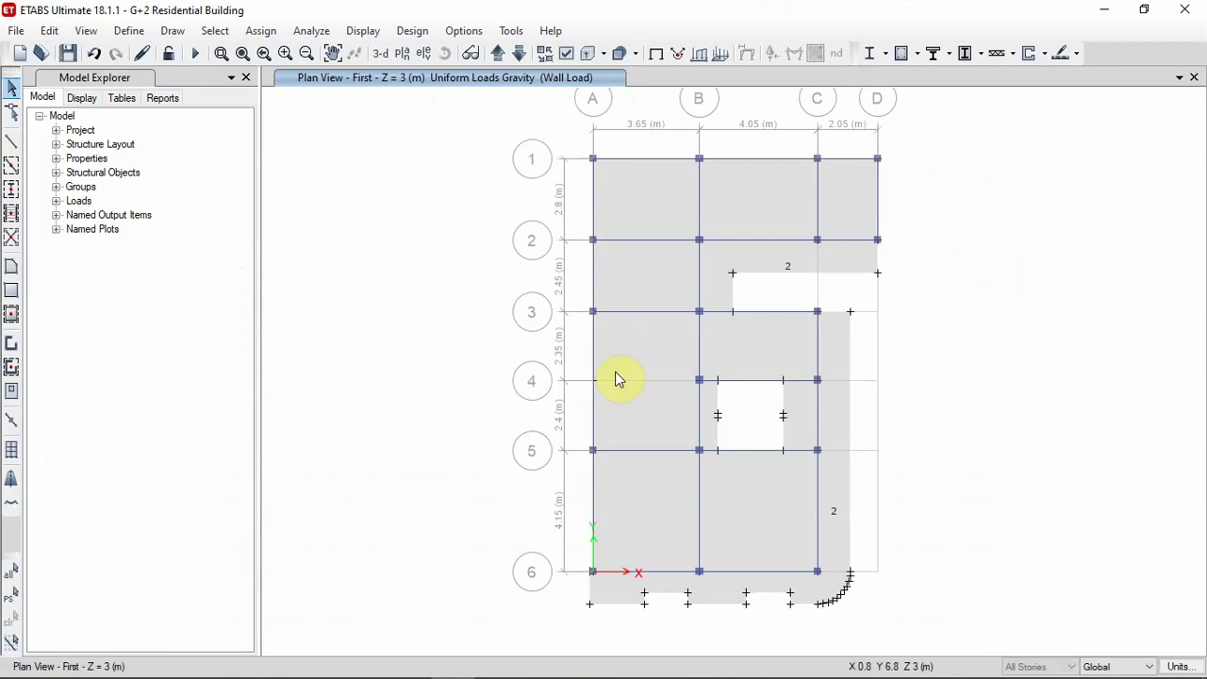
right_click(637, 362)
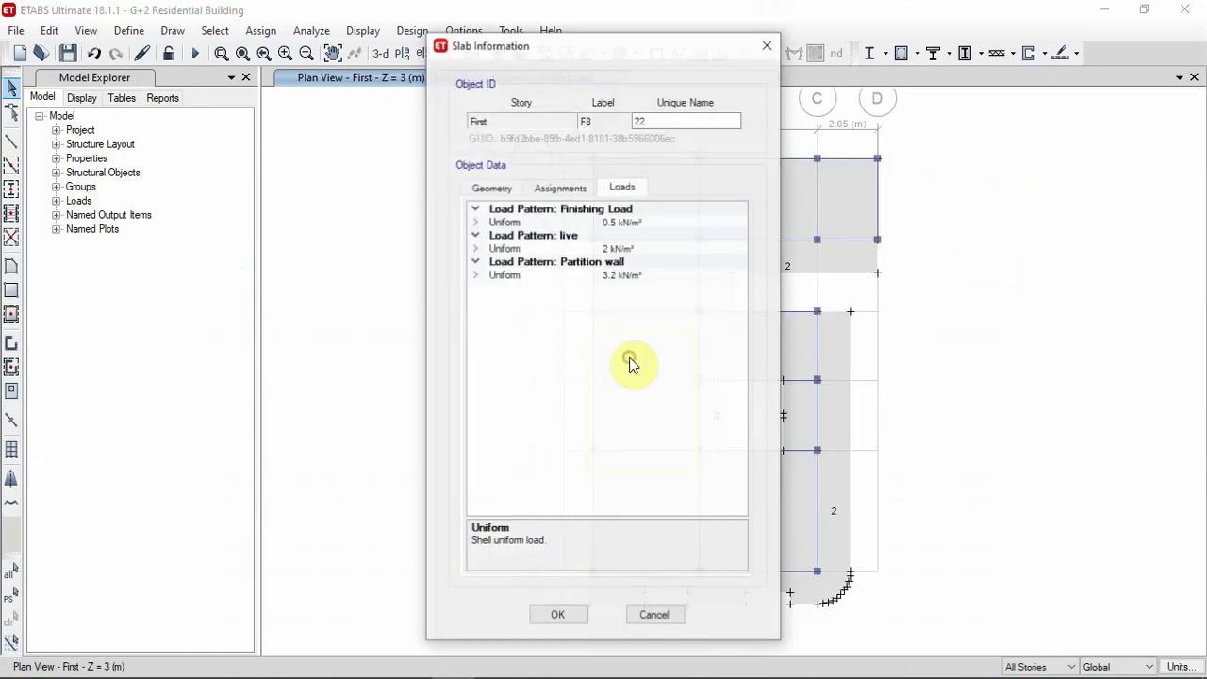